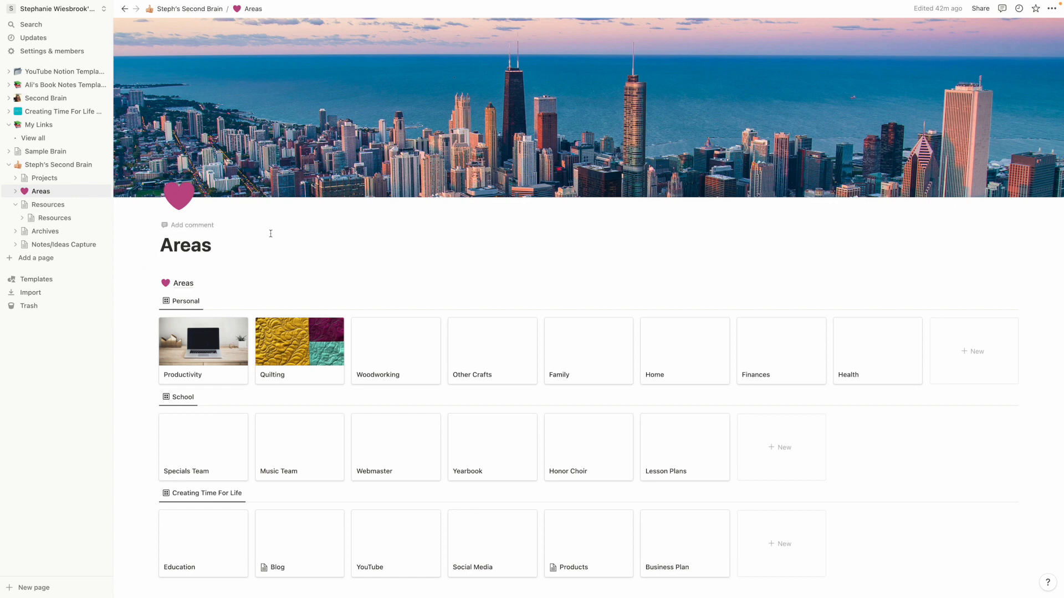
Look through the Notes/Ideas Capture, Resources and Areas pages, ending with the Product Ideas - Future database inside the Products area.
click(68, 244)
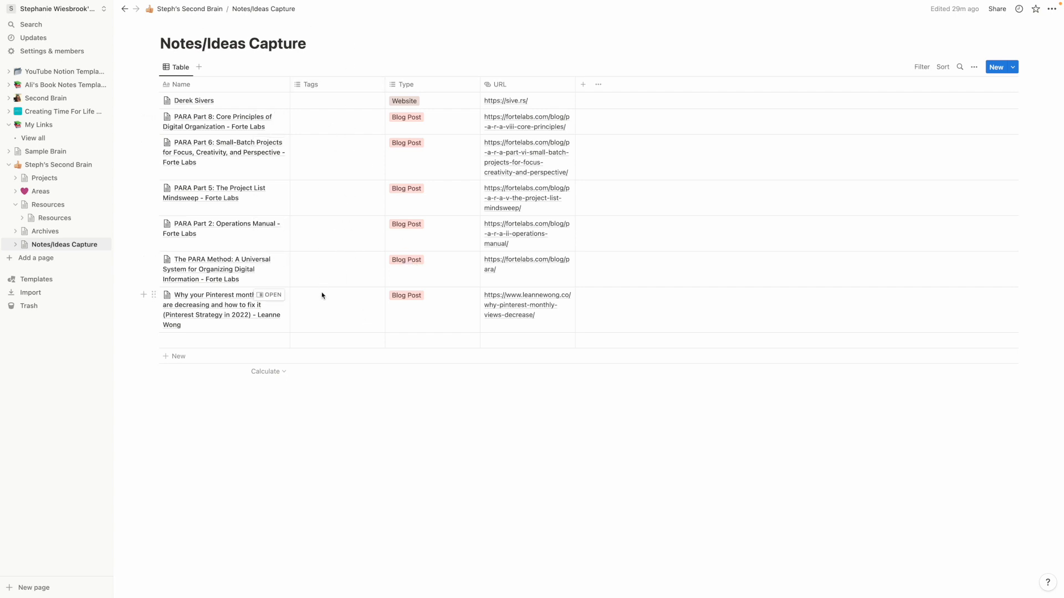
click(48, 205)
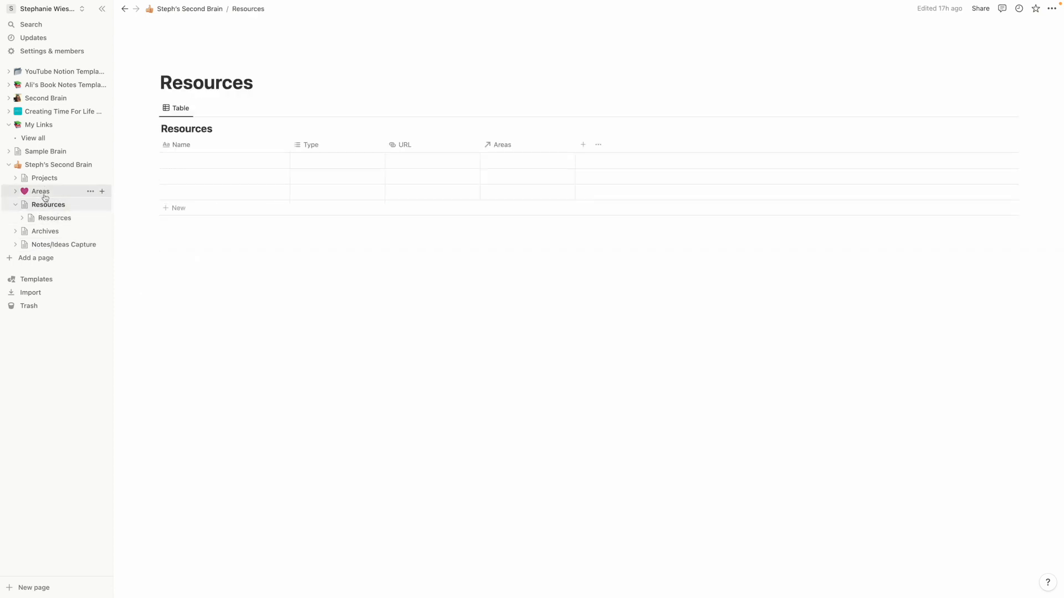
click(45, 198)
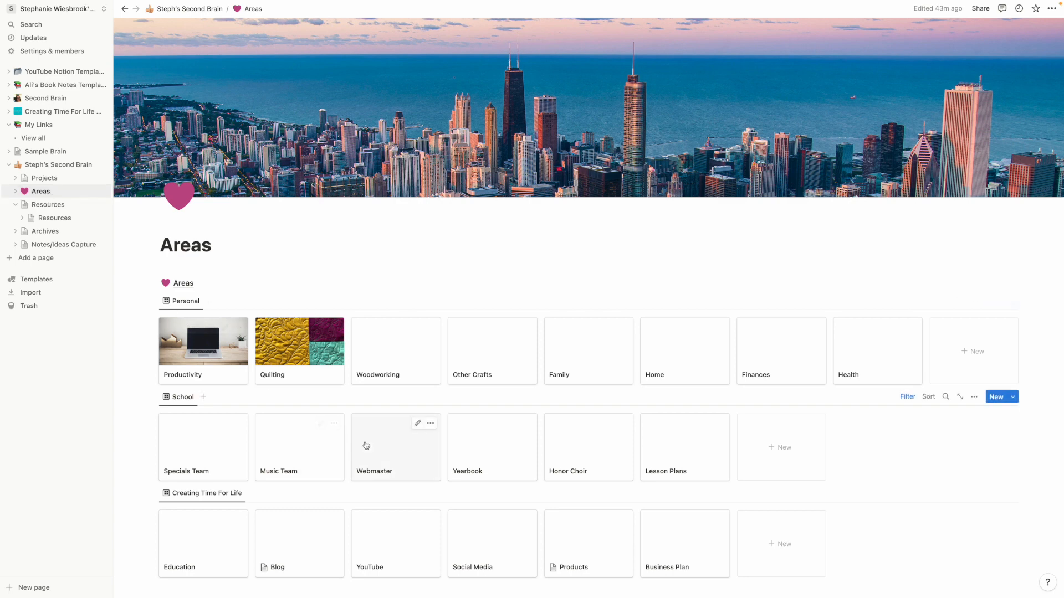
click(586, 533)
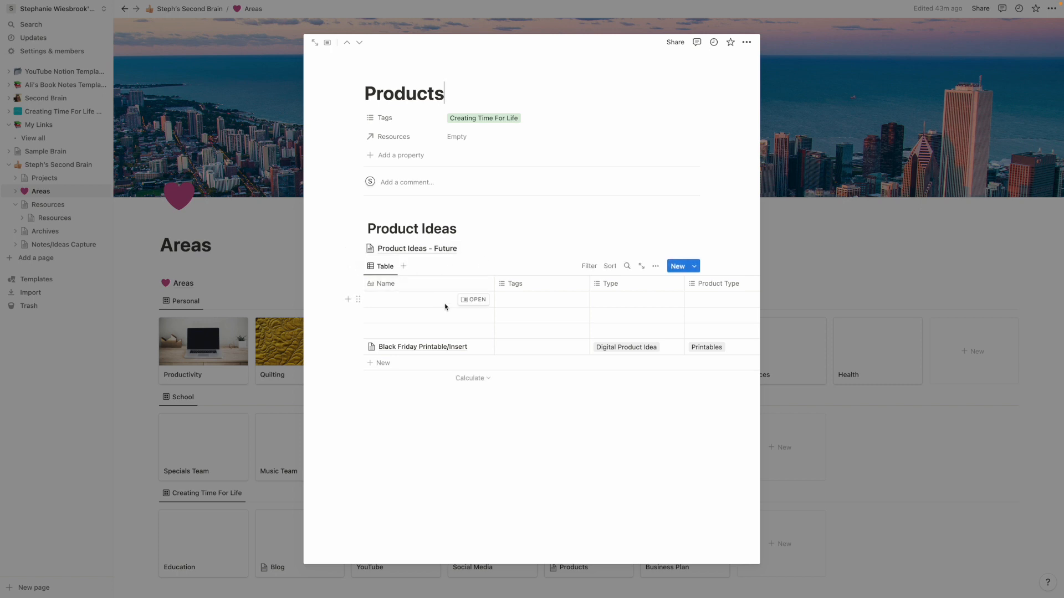
click(438, 249)
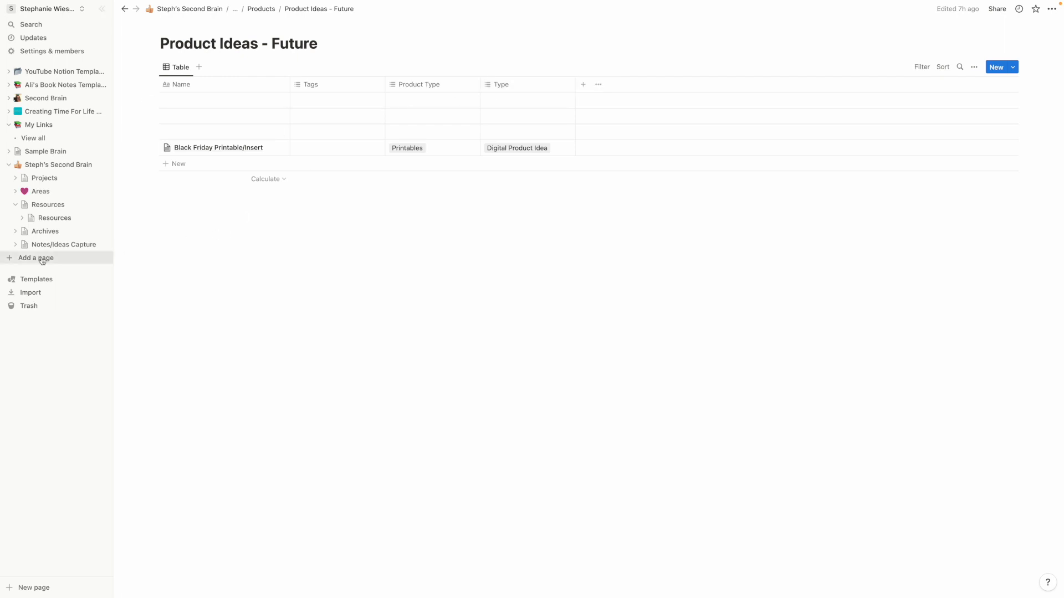
Fill the blank row of the Notes/Ideas Capture table with the name "Daily Linked Notepad (Portrait)".
click(65, 245)
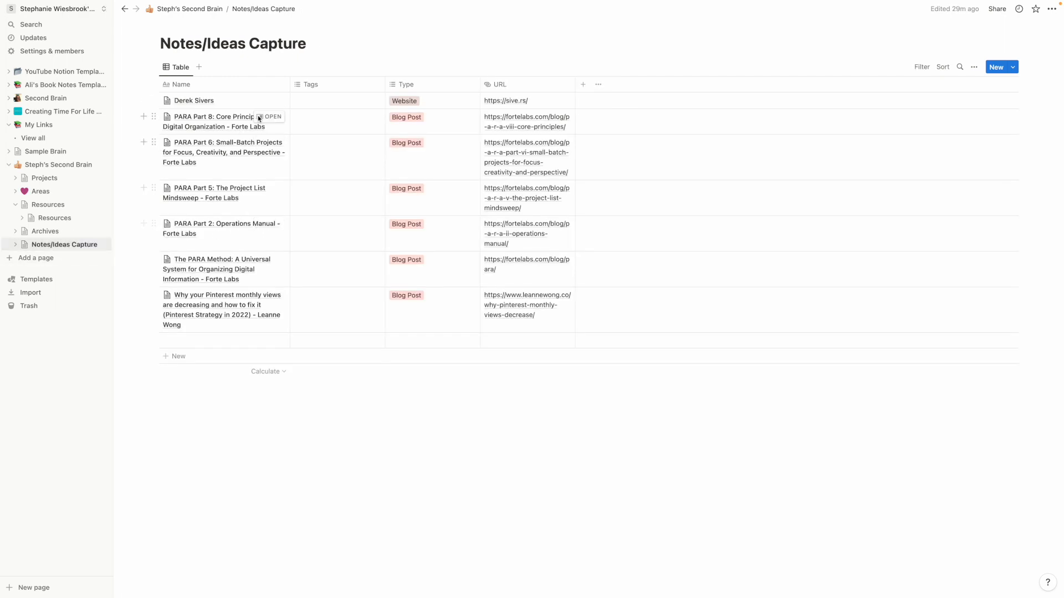
click(175, 342)
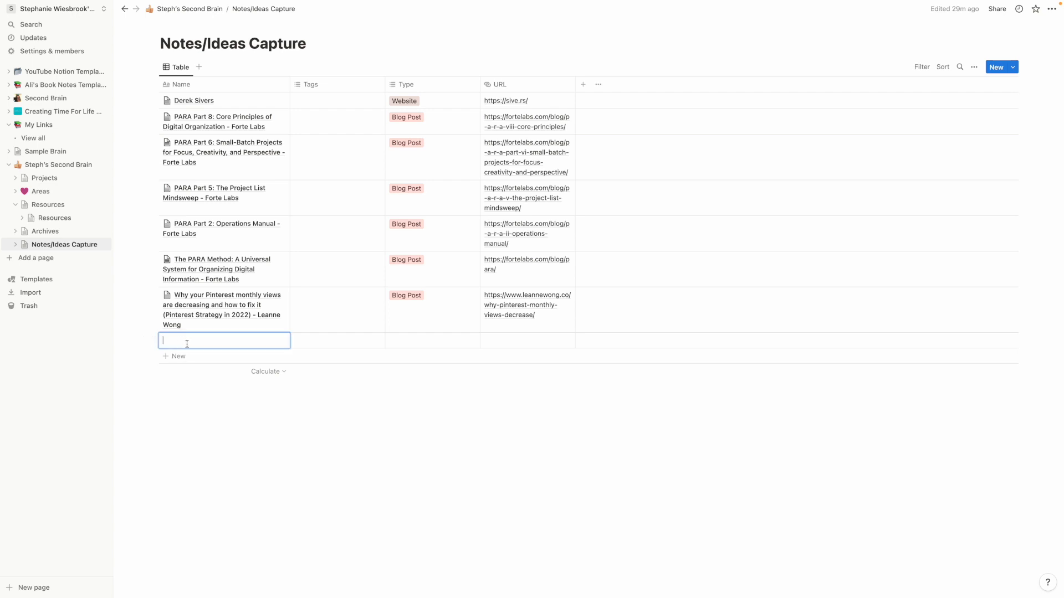
text(Daily )
text(Note)
text(pad)
key(BackSpace)
key(BackSpace)
key(BackSpace)
key(BackSpace)
key(BackSpace)
key(BackSpace)
key(BackSpace)
text(Linked Notepad that)
key(BackSpace)
key(BackSpace)
key(BackSpace)
text((Portrait))
key(Return)
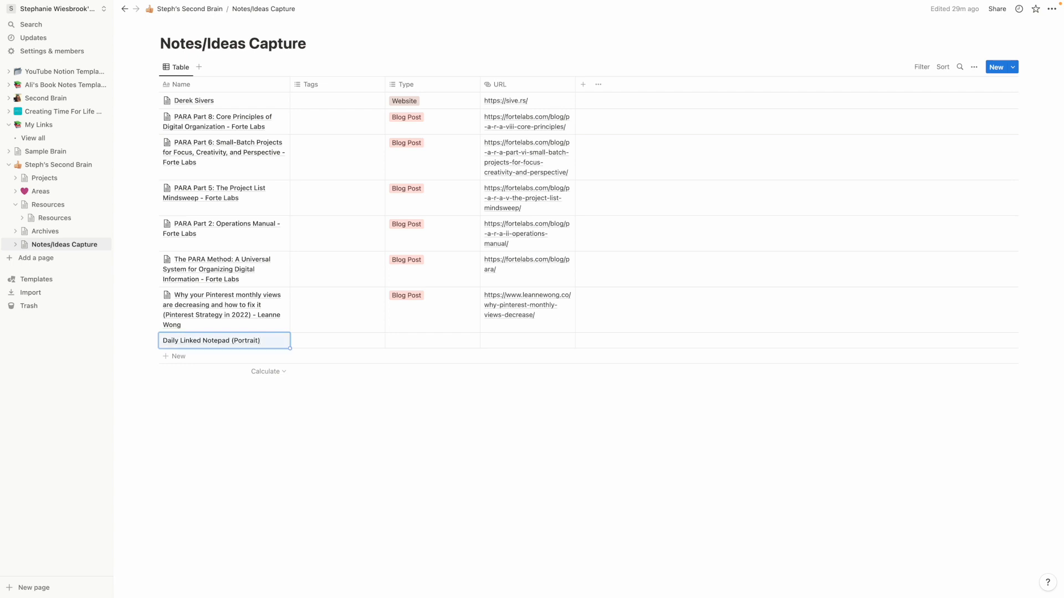
In the Daily Linked Notepad (Portrait) page, add the bullets "Each day is a link.", "Each month is linked." and "Rainbow colors.".
click(272, 341)
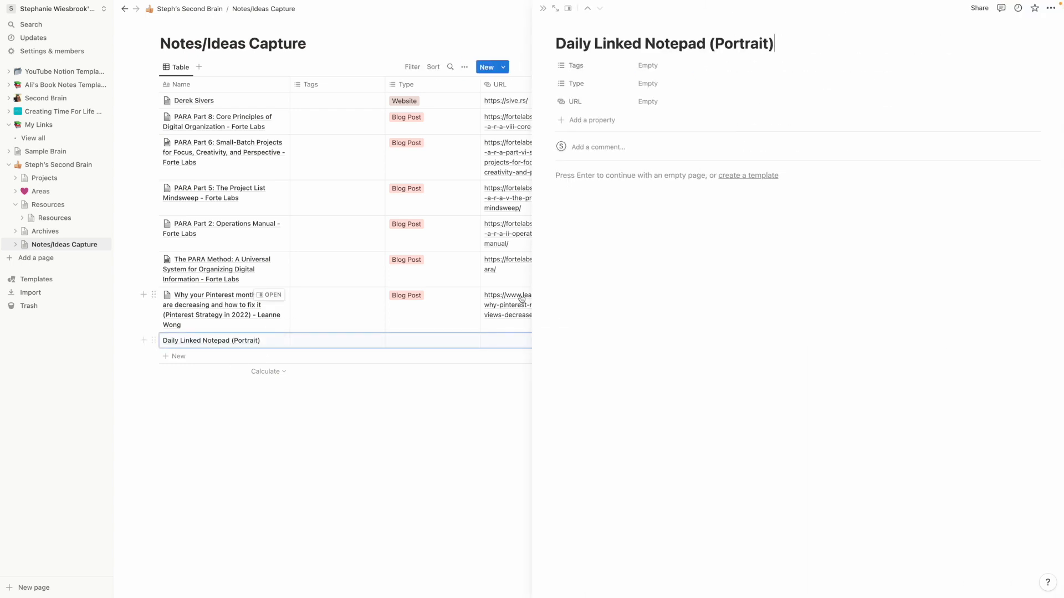
text(- )
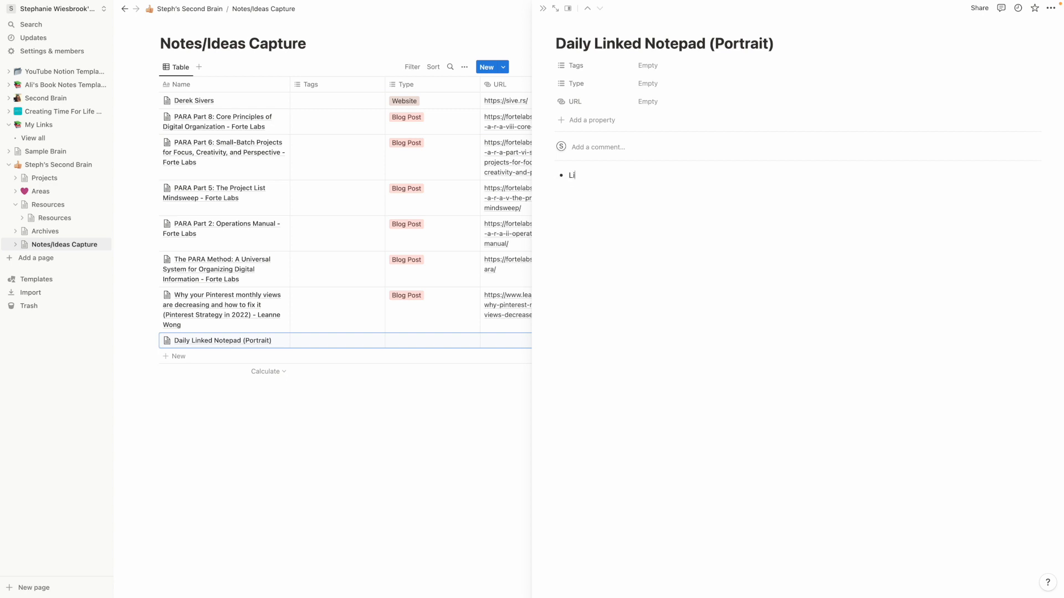
text(Each day is a link.)
key(Return)
text(Each month is linked.)
key(Return)
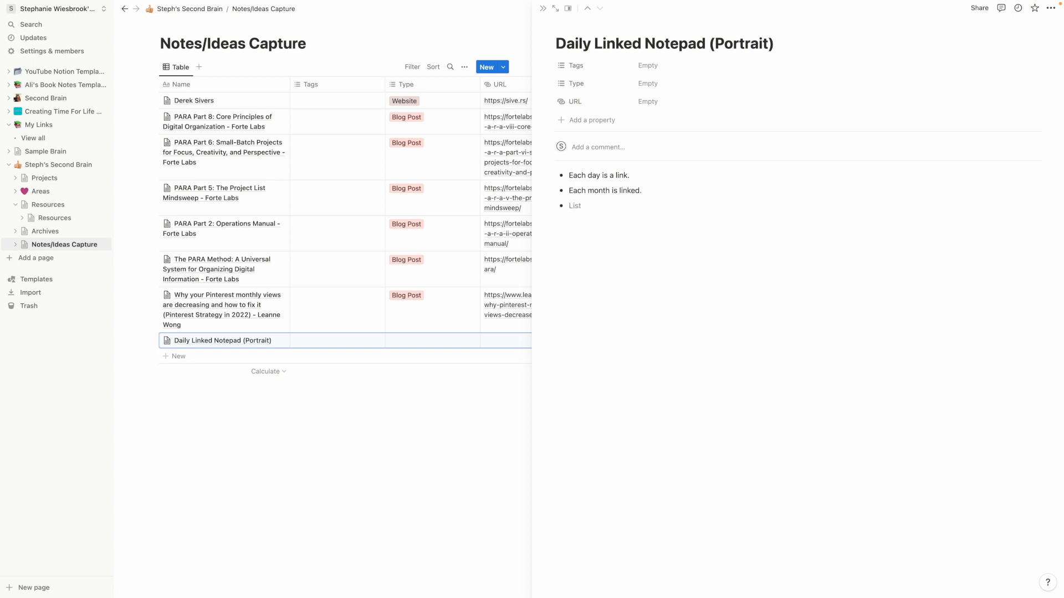
text(Rainbow colors.)
key(Return)
Set the Type of Daily Linked Notepad (Portrait) to Digital Product Idea and close its page preview.
click(647, 66)
click(575, 72)
click(433, 335)
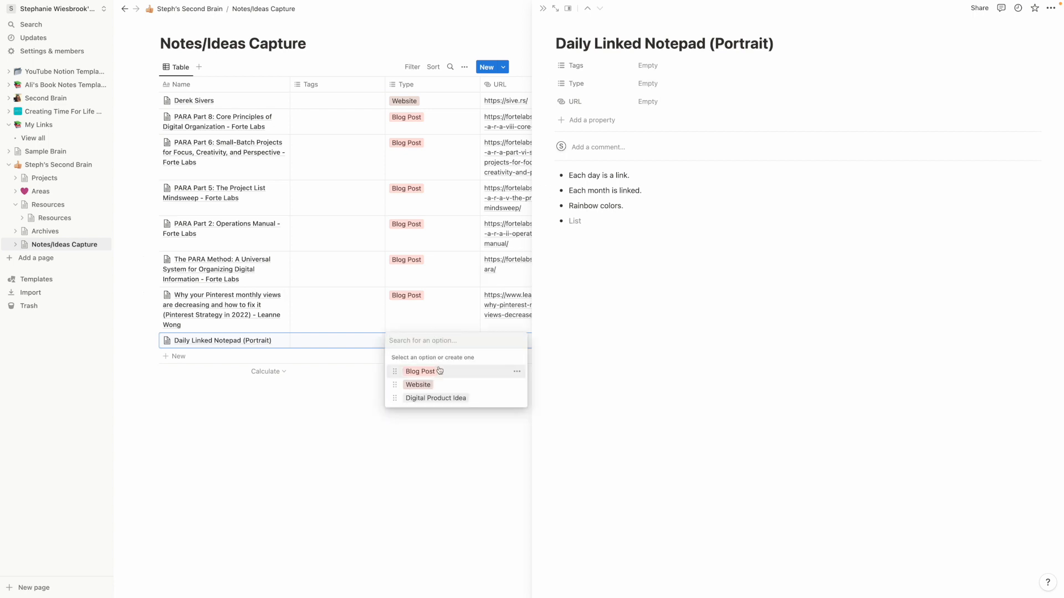
click(437, 401)
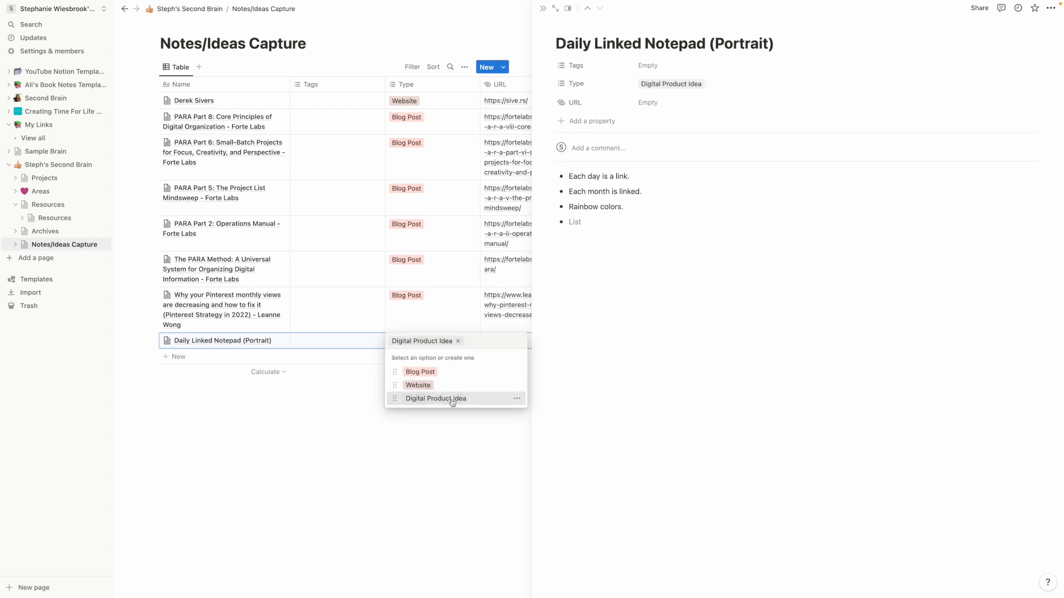
click(419, 452)
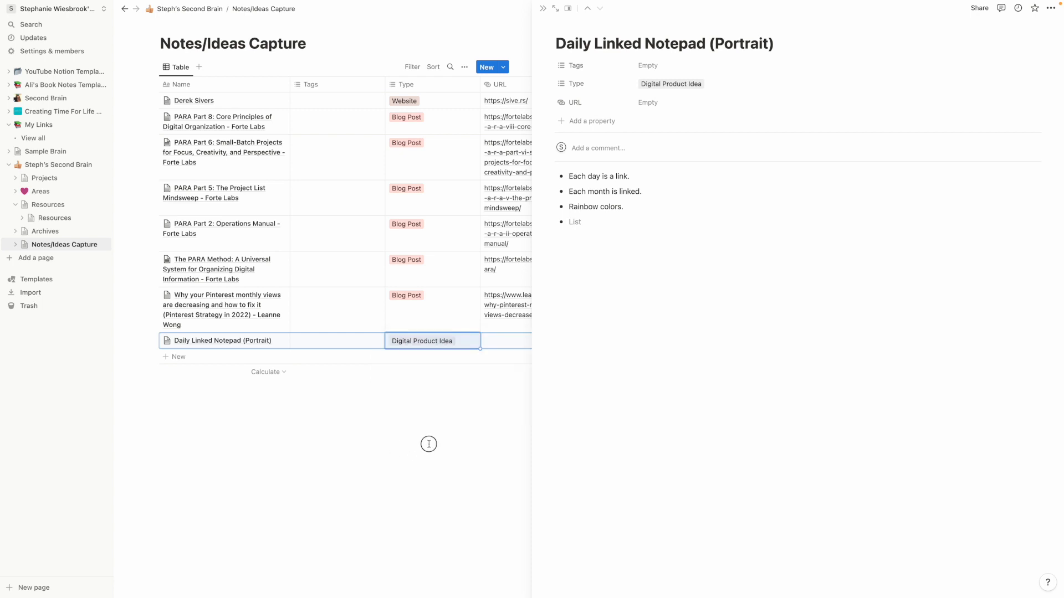
key(Escape)
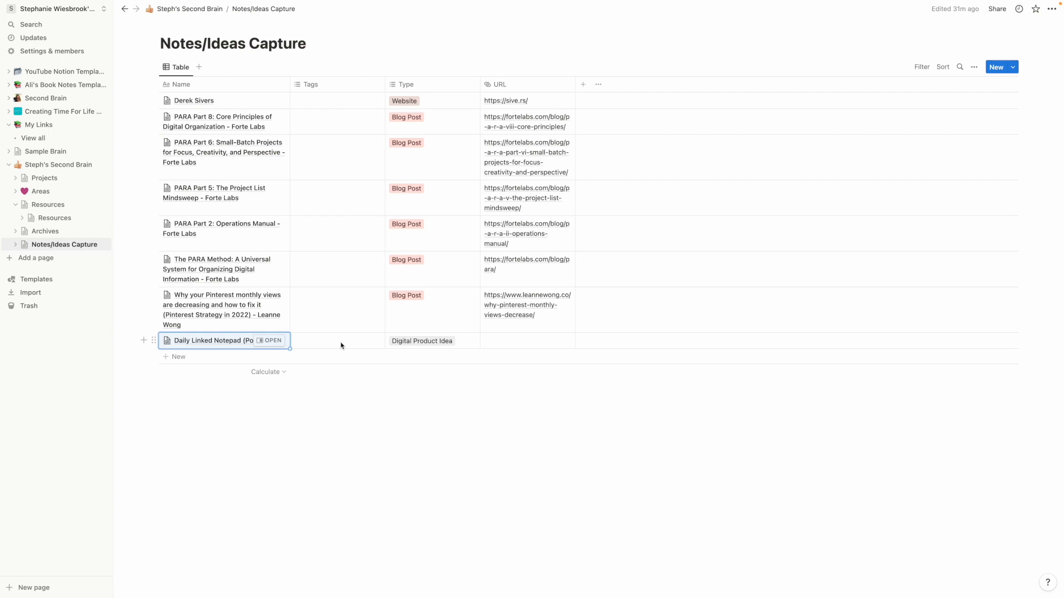
Move the Daily Linked Notepad (Portrait) entry from Notes/Ideas Capture to the Product Ideas - Future database.
click(154, 341)
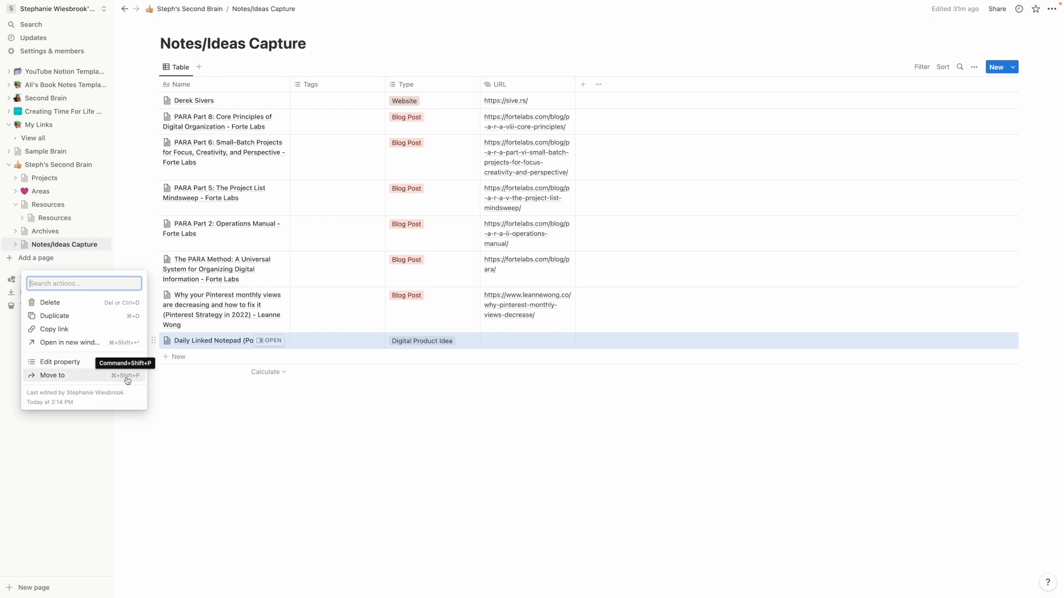
click(155, 341)
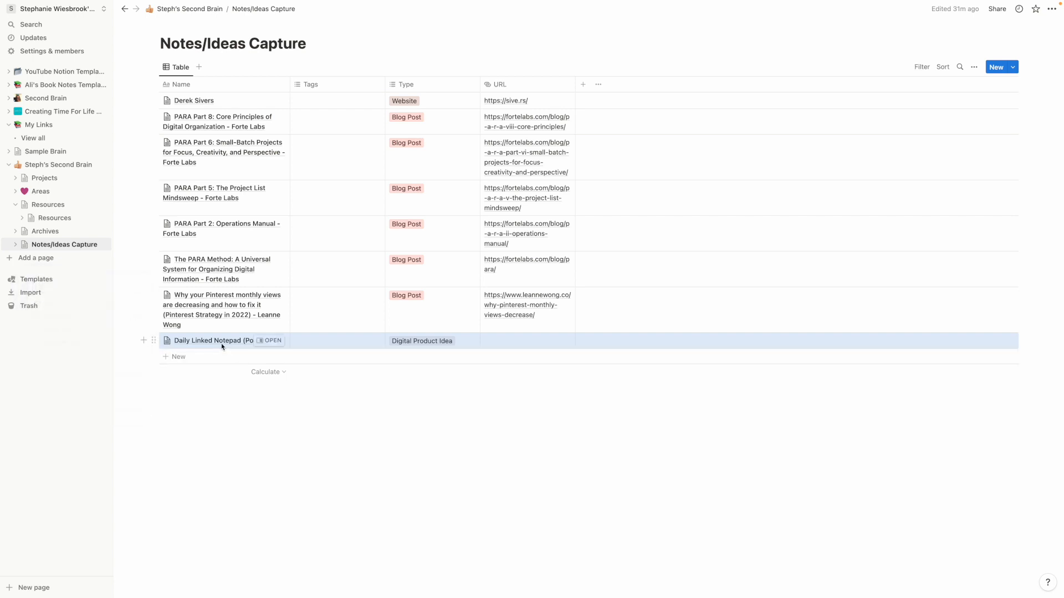
key(super+shift+p)
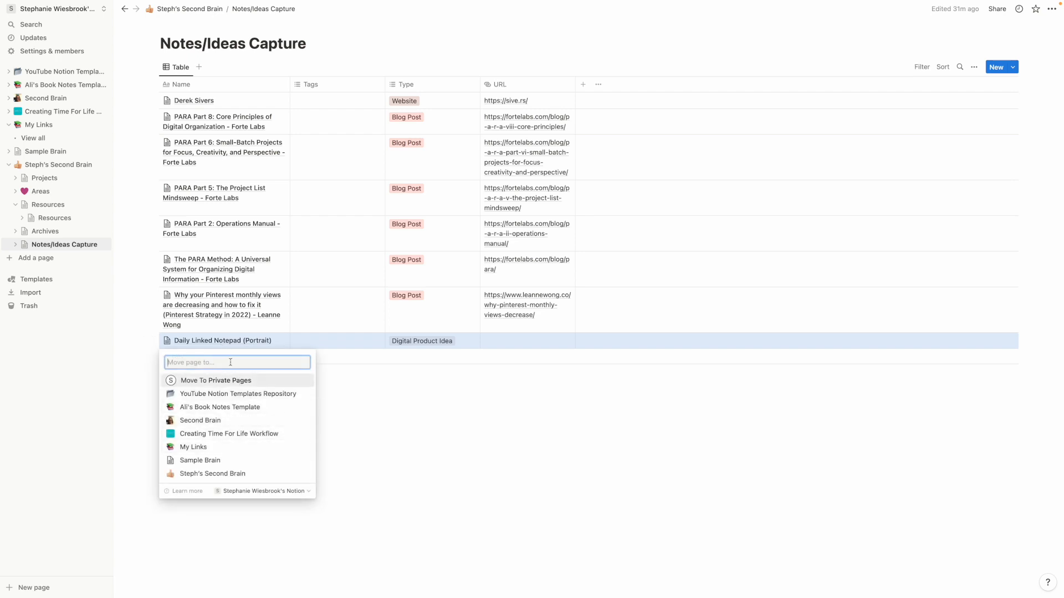
text(ide)
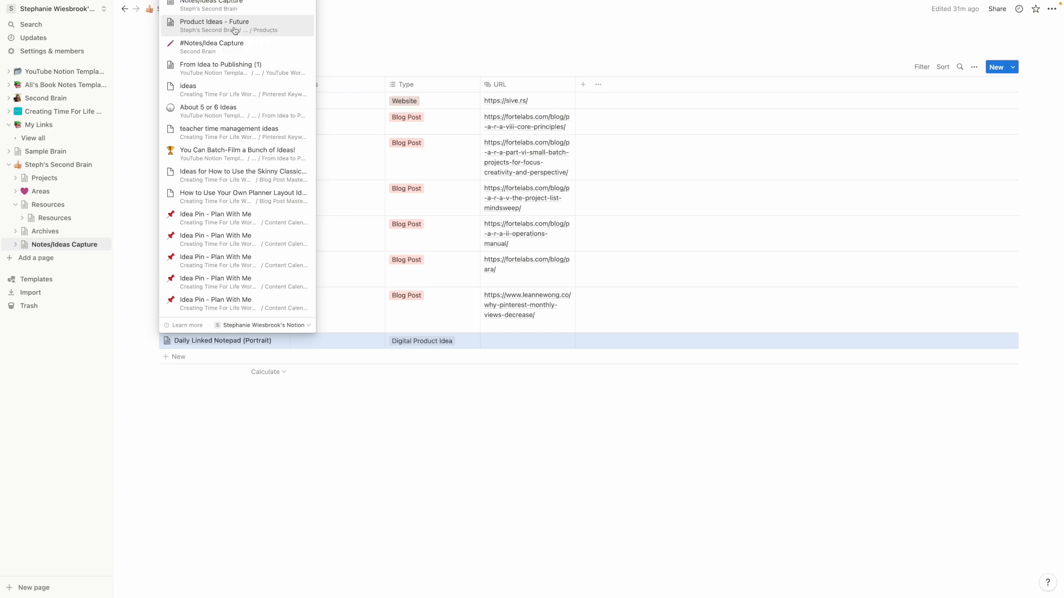
click(235, 30)
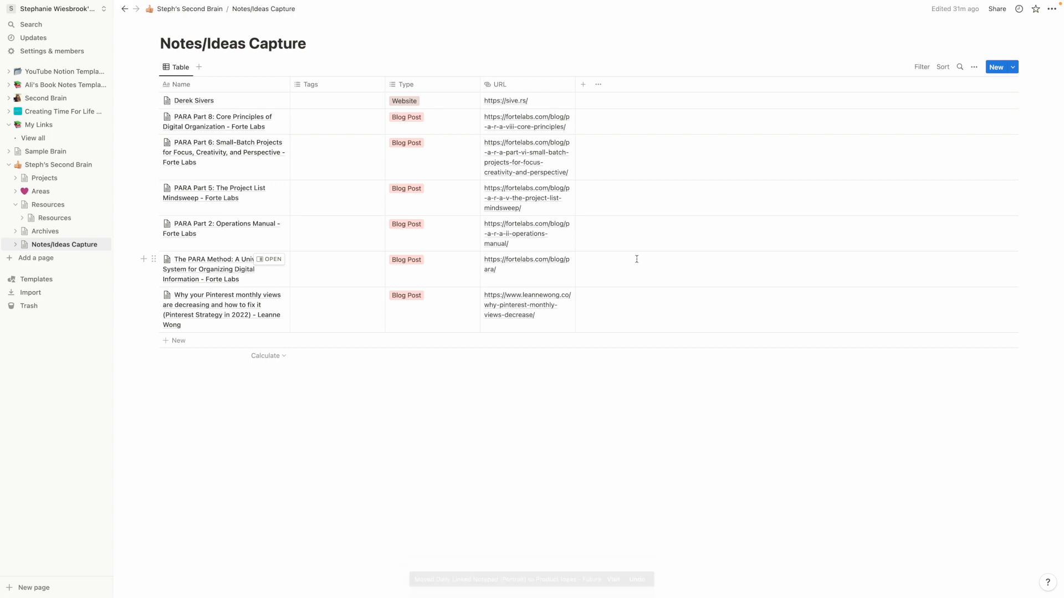
In the Products area's idea table, name the first blank row "Teacher Printables - Went along with Digital Notebook".
click(41, 192)
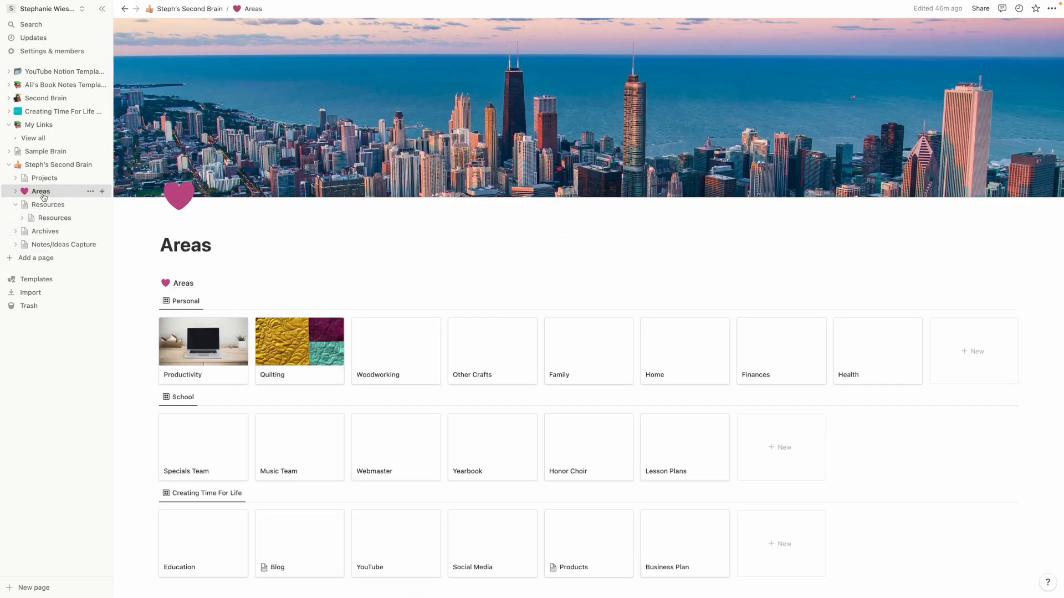
click(570, 540)
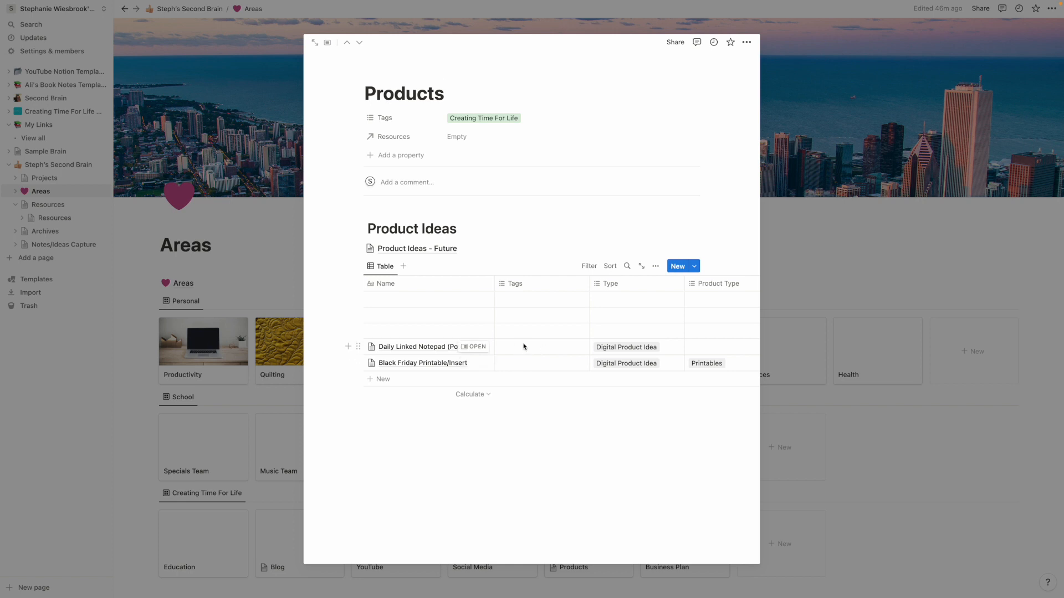
click(370, 300)
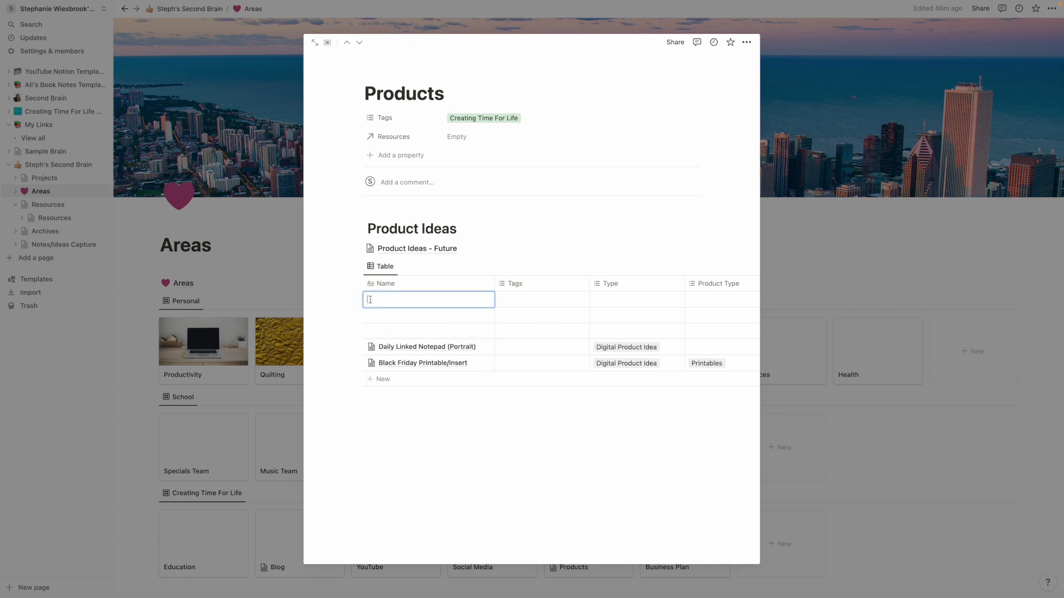
text(Teacher Printables )
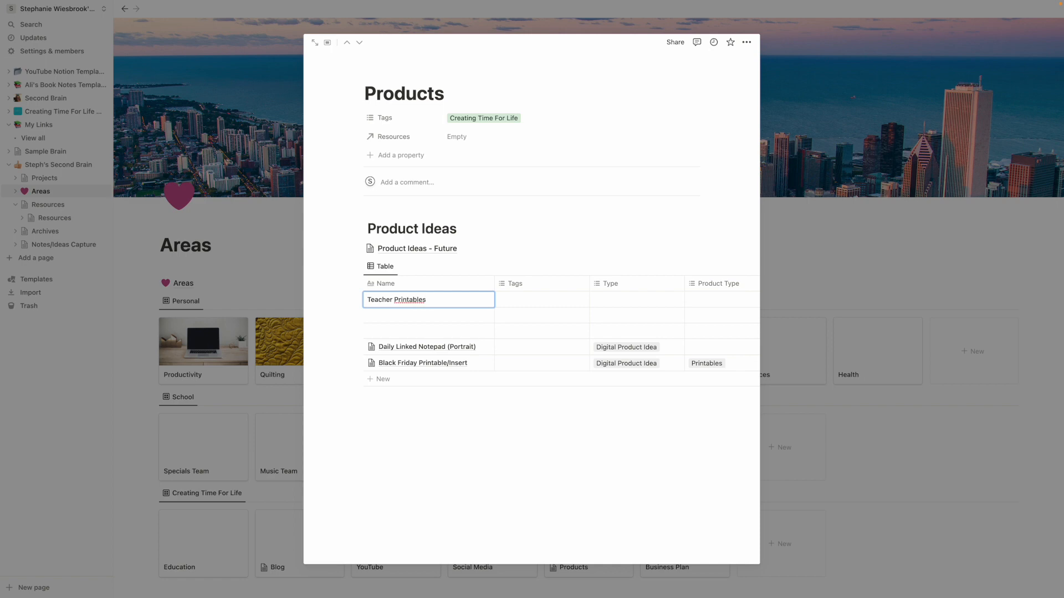
text(- Went along with Digital Noteb)
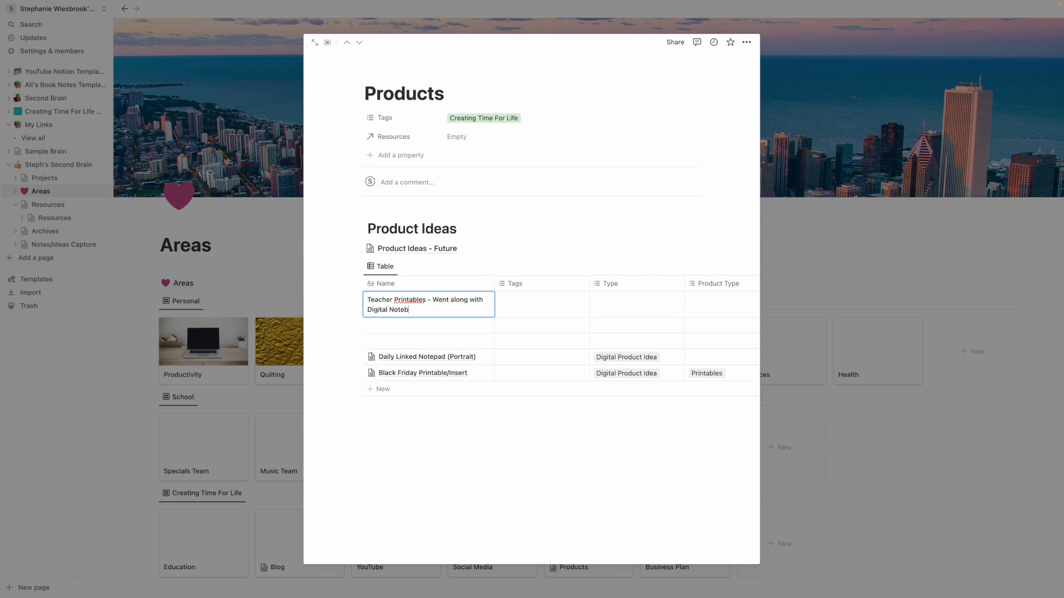
text(ook)
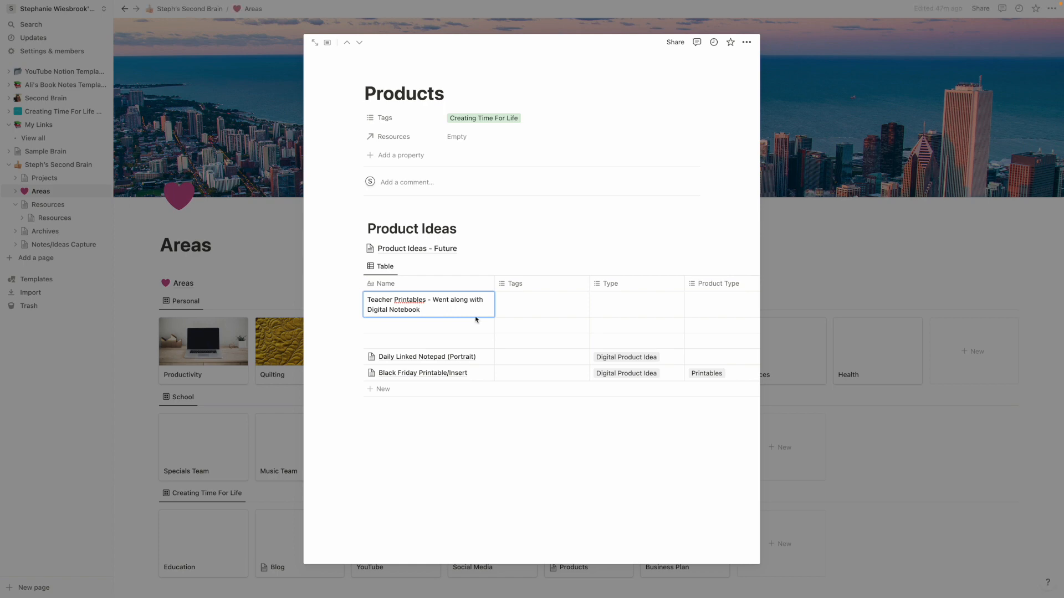
key(Escape)
Set the Product Type of the Teacher Printables row to Printables.
click(710, 357)
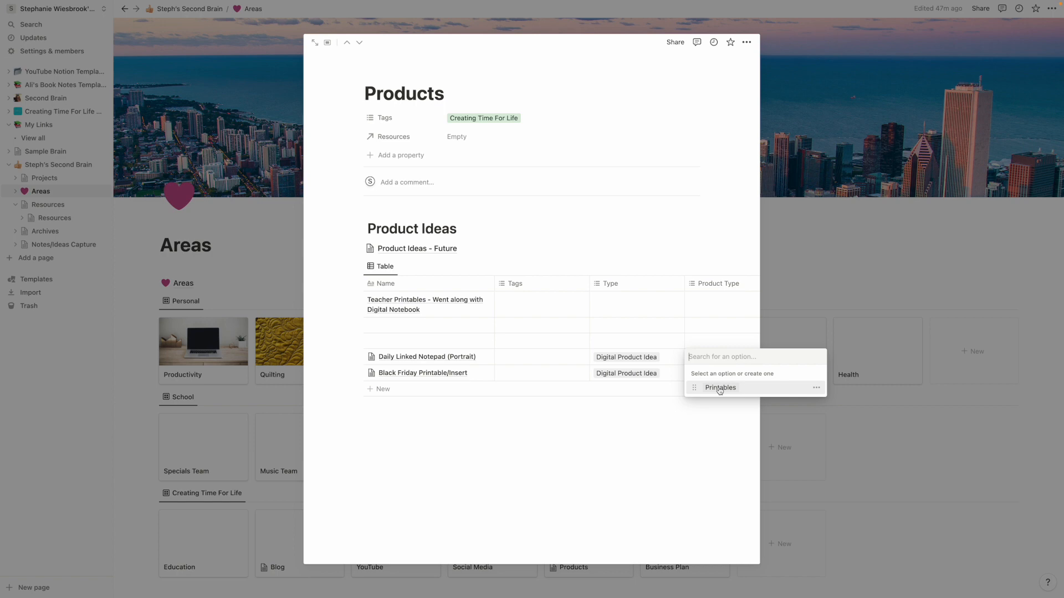
click(703, 304)
click(712, 306)
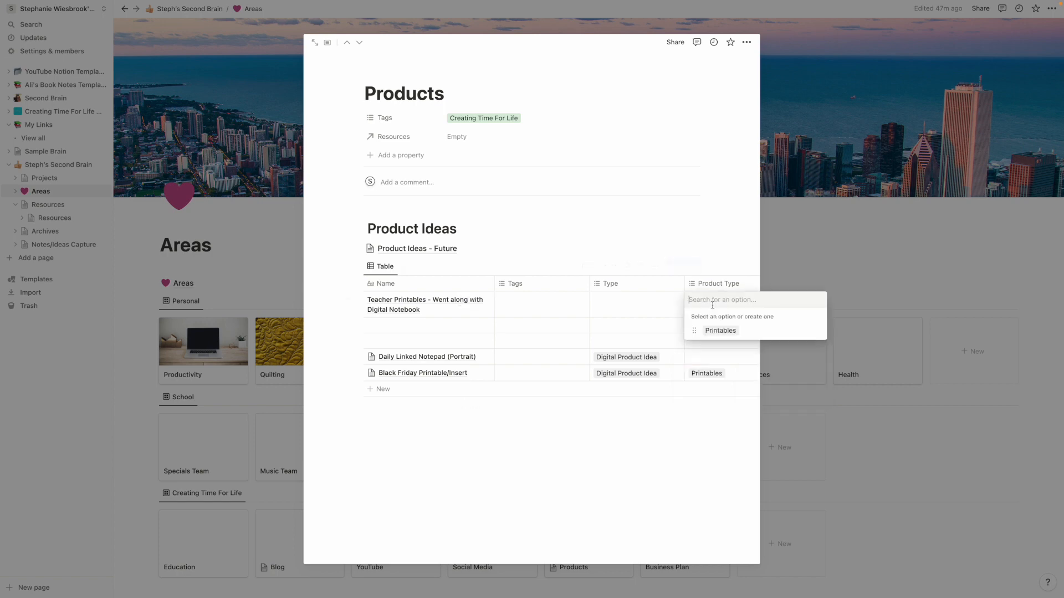
click(718, 332)
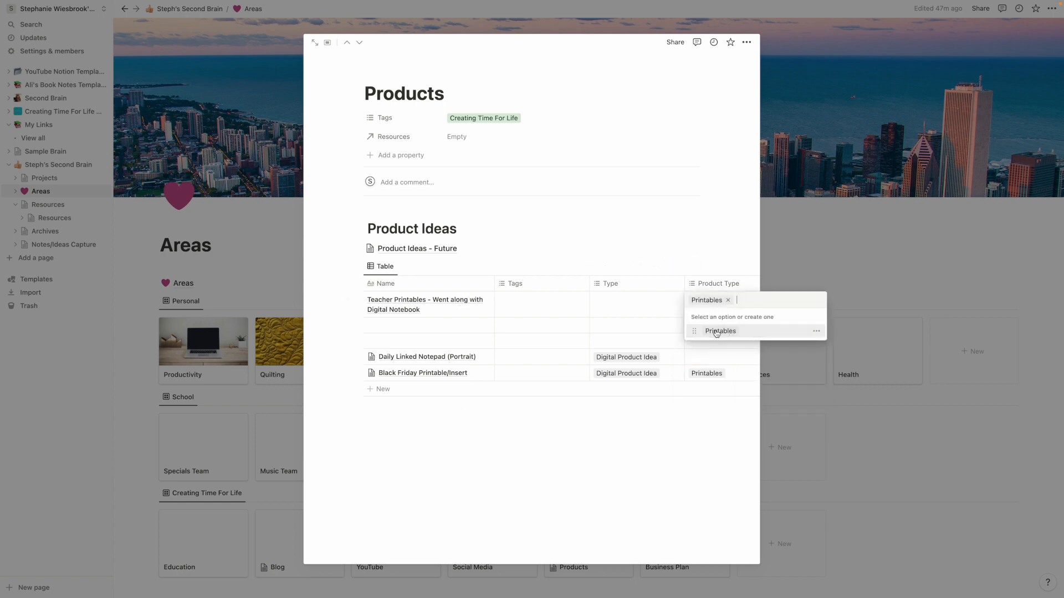
Create the Product Type option "Digital Notebooks" and assign it to Daily Linked Notepad (Portrait).
click(703, 358)
click(697, 357)
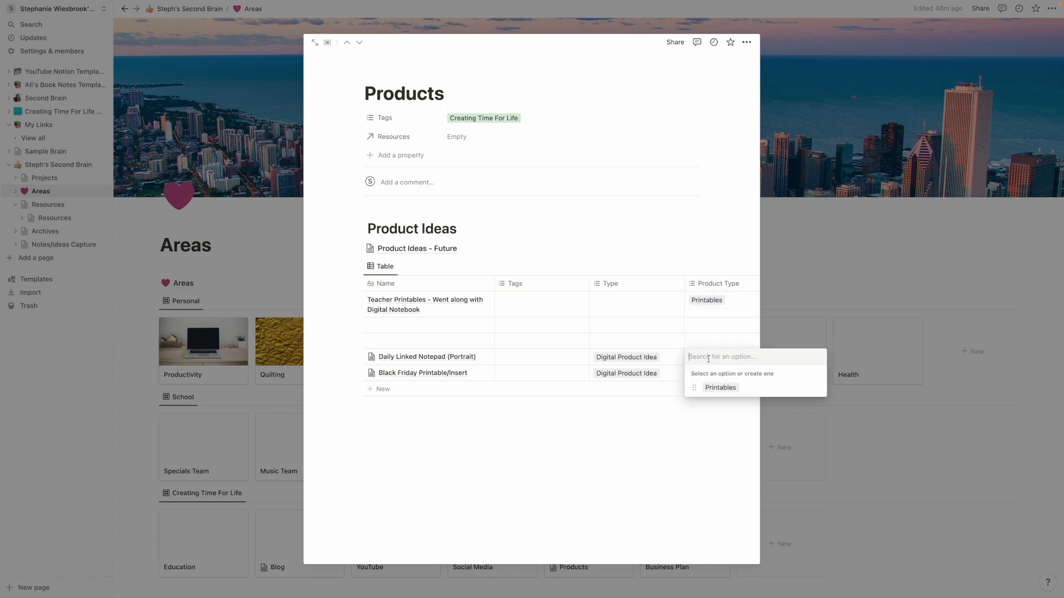
text(Digital Planners/Notebooks)
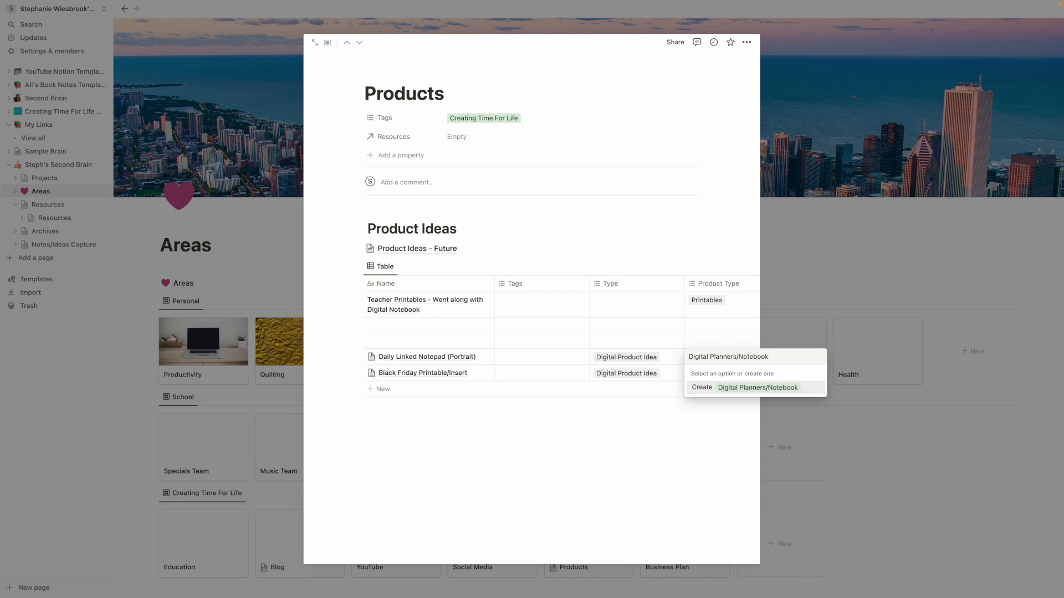
key(BackSpace)
key(BackSpace)
key(BackSpace)
key(BackSpace)
key(BackSpace)
key(BackSpace)
key(BackSpace)
key(BackSpace)
key(BackSpace)
key(BackSpace)
key(BackSpace)
key(BackSpace)
key(BackSpace)
key(BackSpace)
key(BackSpace)
key(BackSpace)
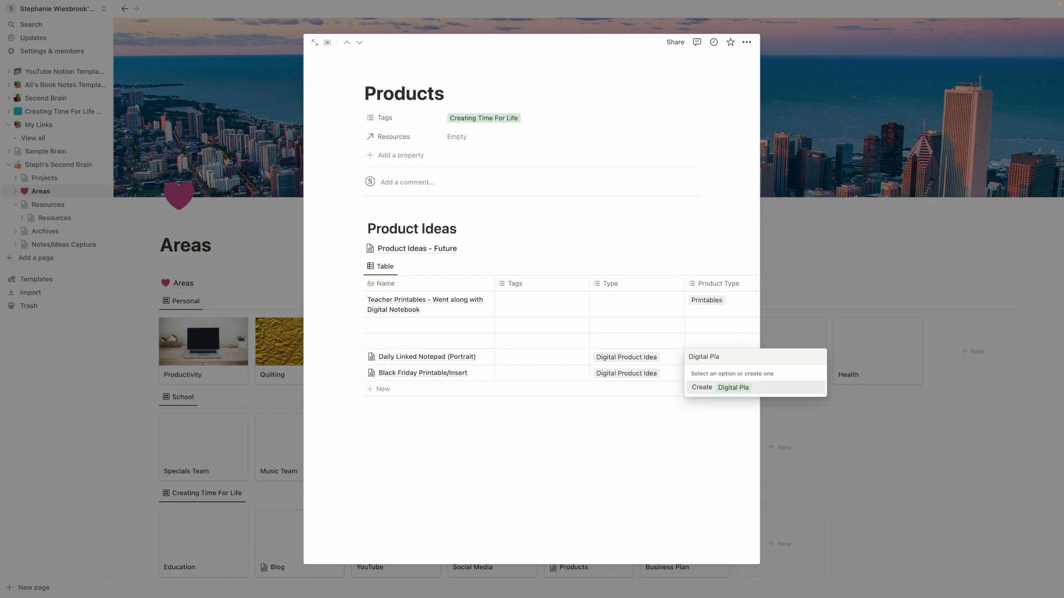
text(Notebooks)
key(Return)
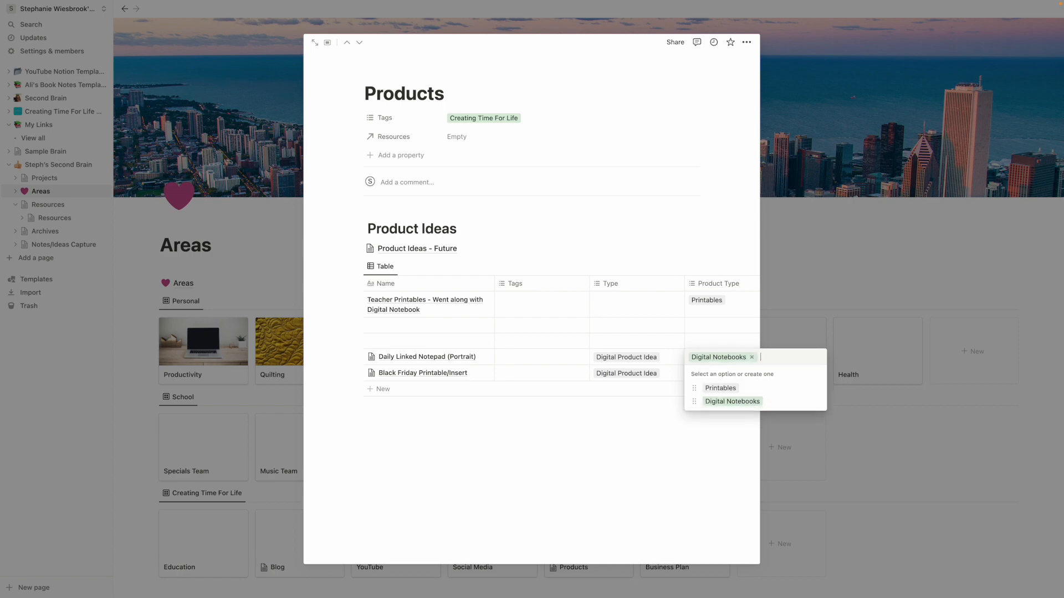
key(Escape)
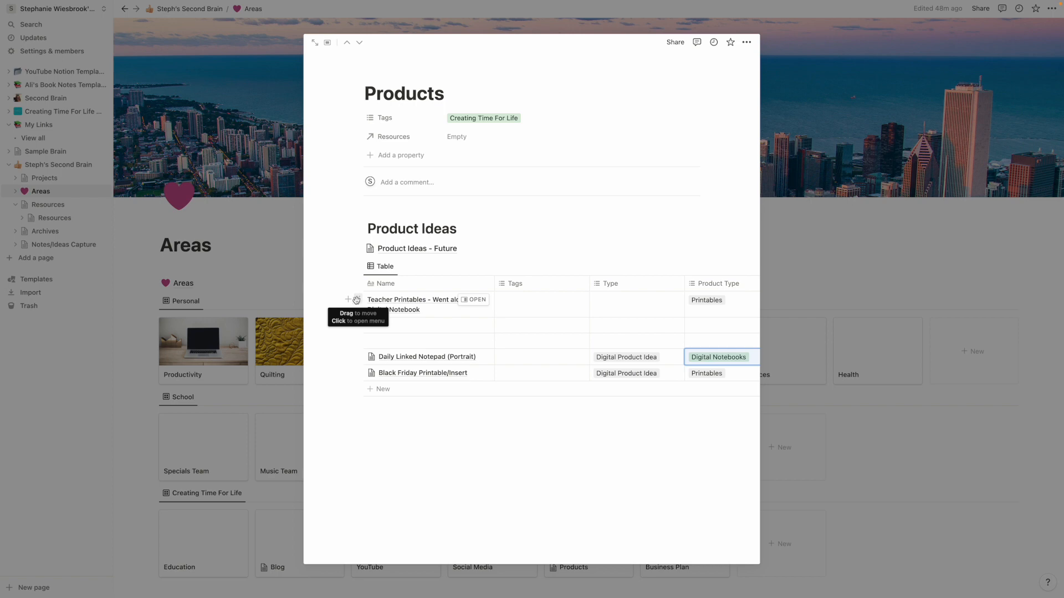
Move the Teacher Printables row out of the table onto the Products page directly below it.
mouse_move(359, 299)
mouse_down()
mouse_move(54, 187)
mouse_move(239, 285)
mouse_move(360, 318)
mouse_move(353, 306)
mouse_up()
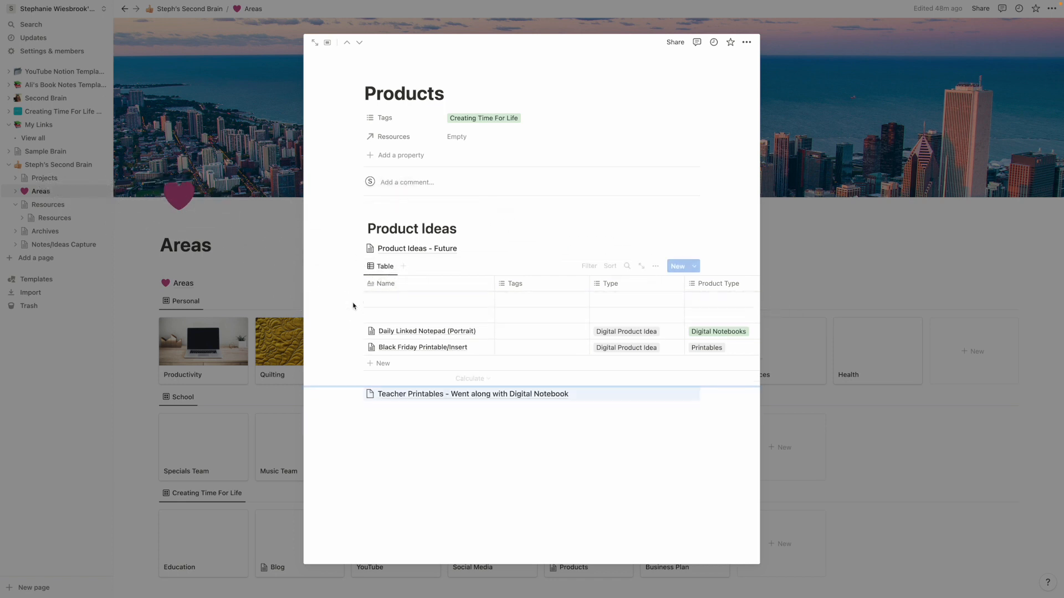
Undo the move of the Teacher Printables page so it is back as a row in the product ideas table.
drag(360, 394, 370, 300)
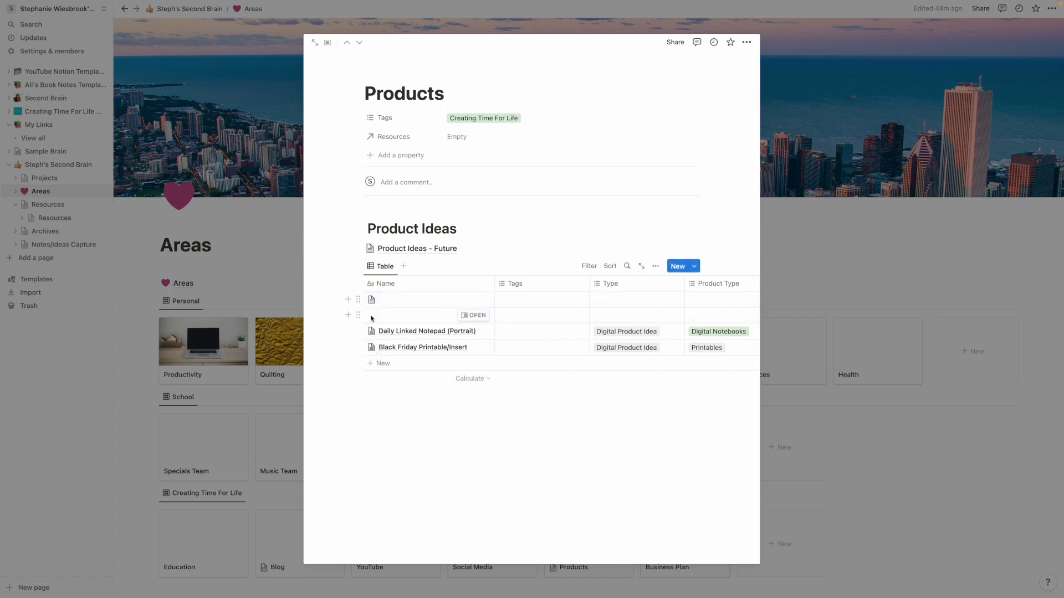
click(417, 301)
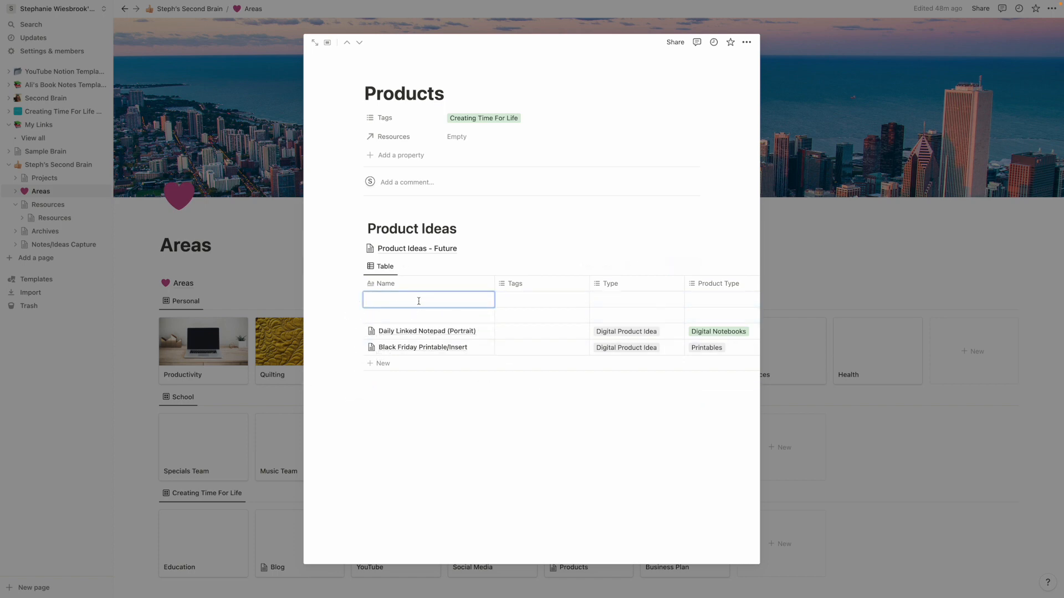
key(Escape)
key(super+z)
key(super+z)
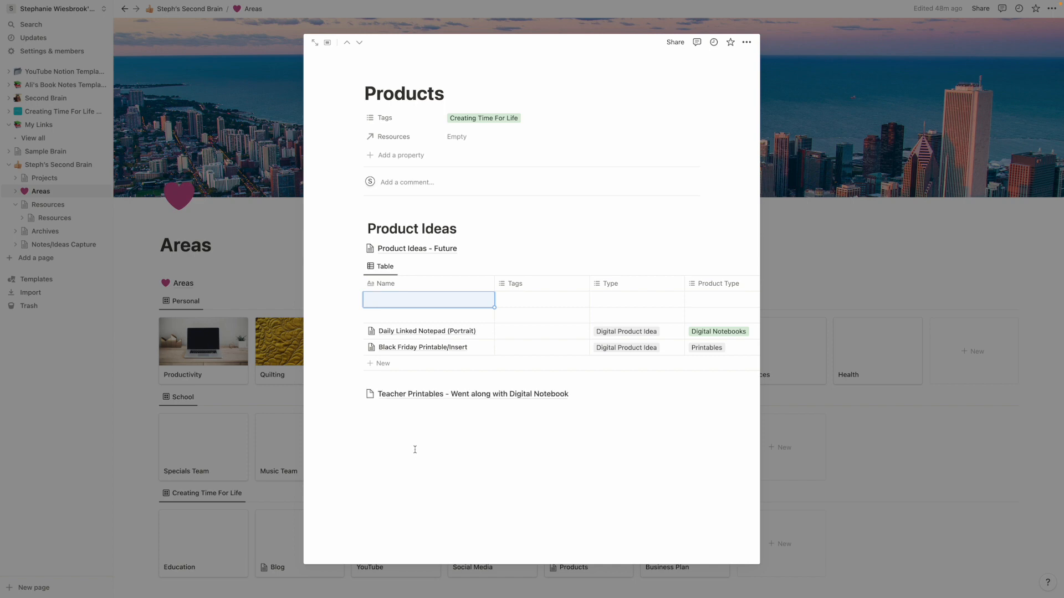
click(414, 449)
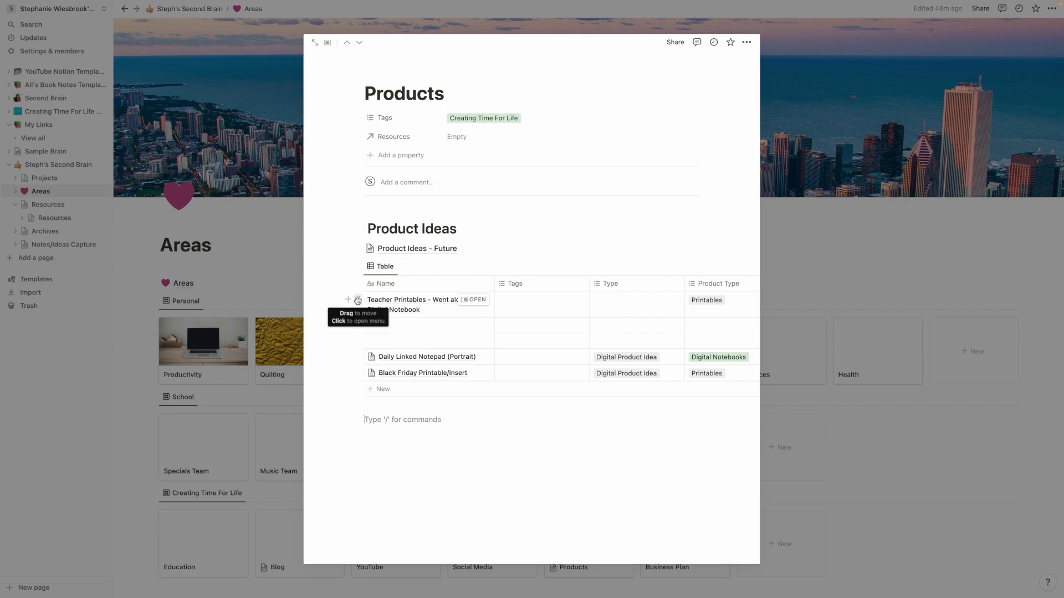
Close the Products page and set the Projects page to full width.
click(268, 248)
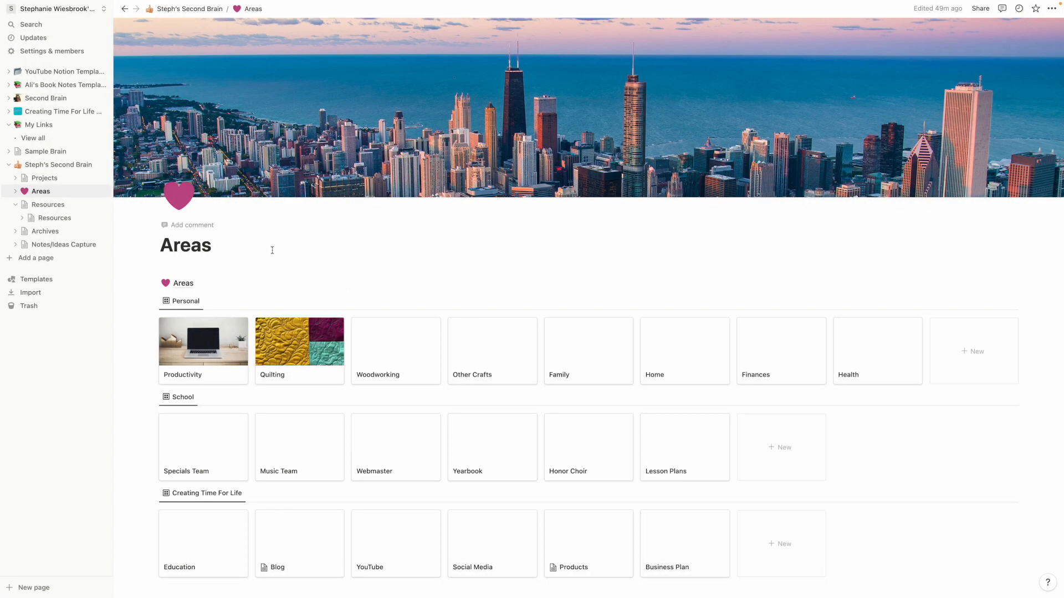
click(37, 180)
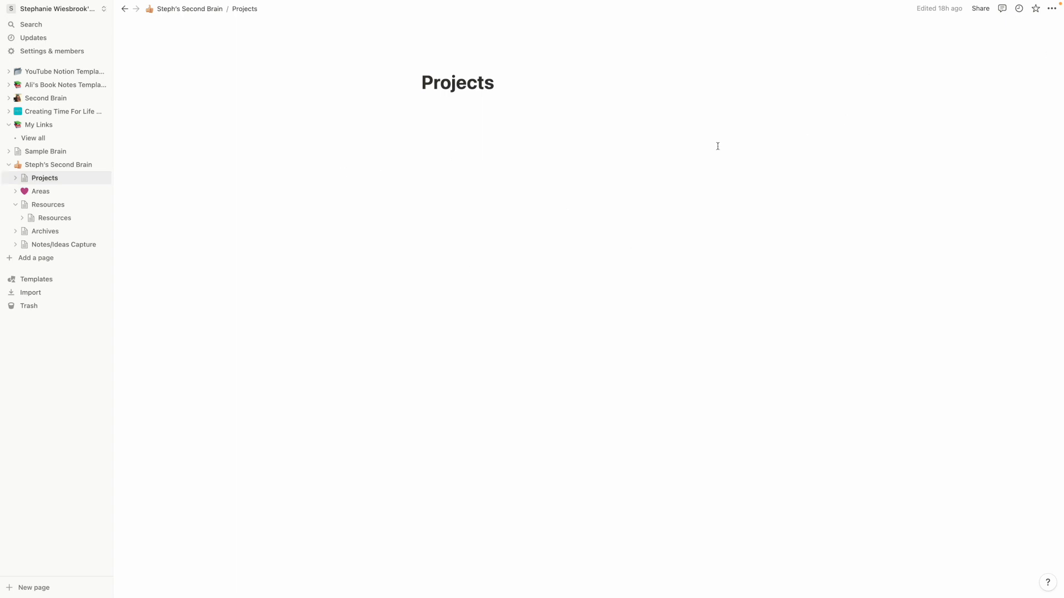
click(1051, 8)
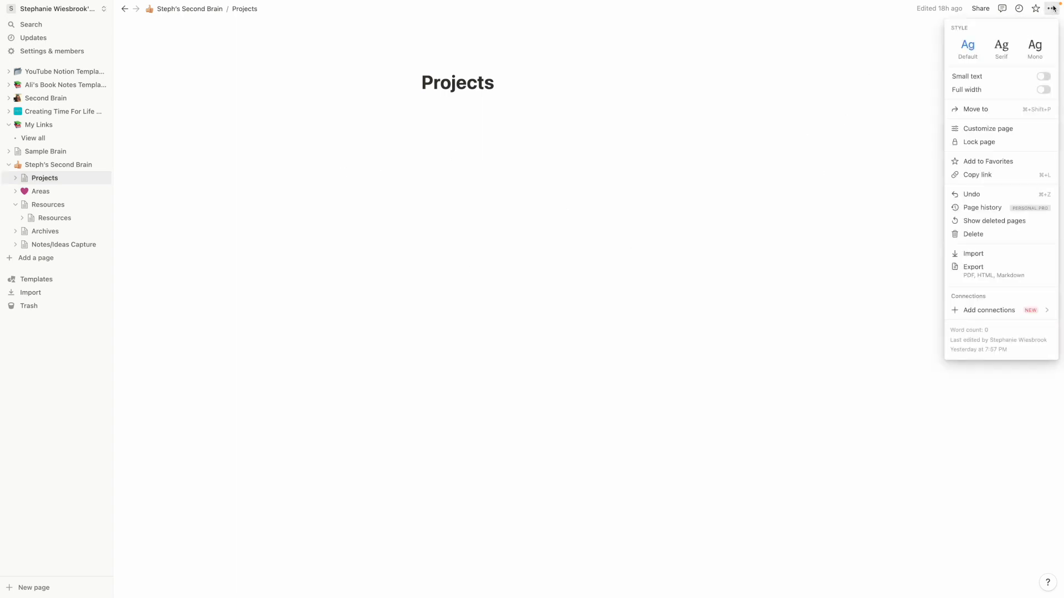
click(1043, 89)
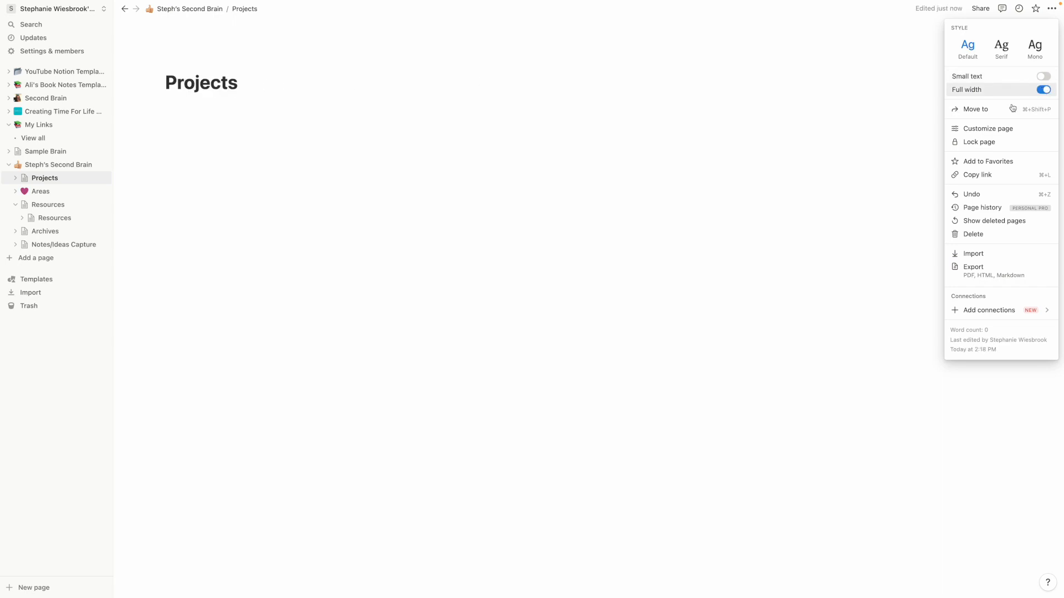
click(203, 131)
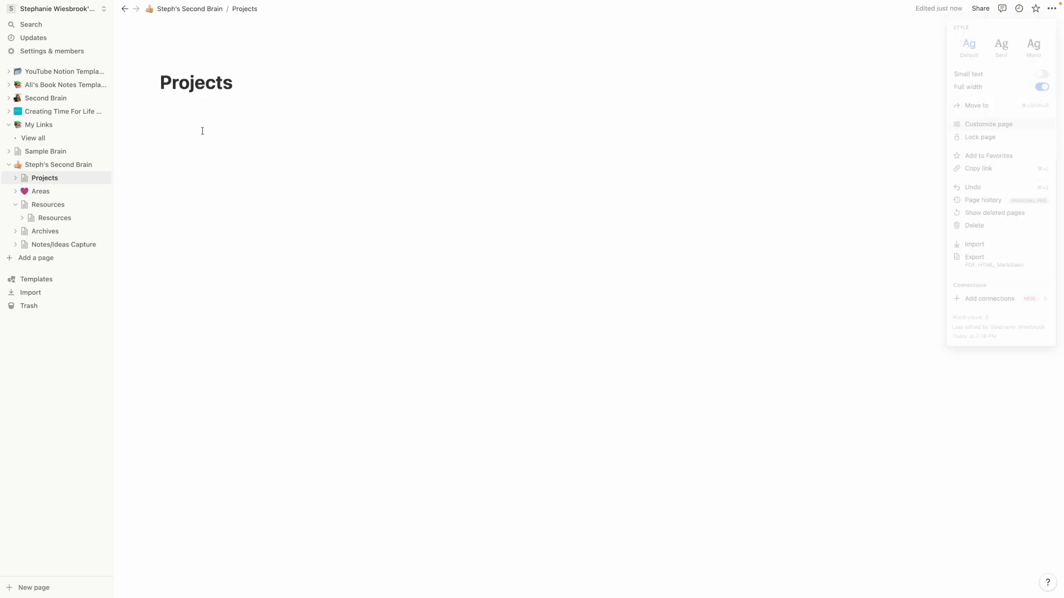
click(171, 107)
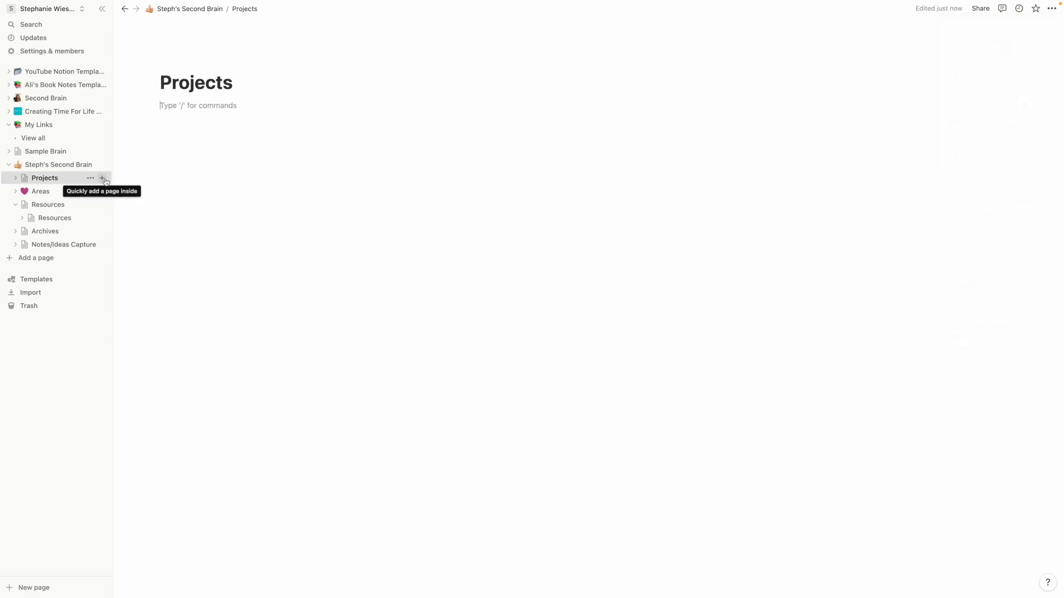
Add a page inside Projects as a new table database named "Projects".
click(102, 178)
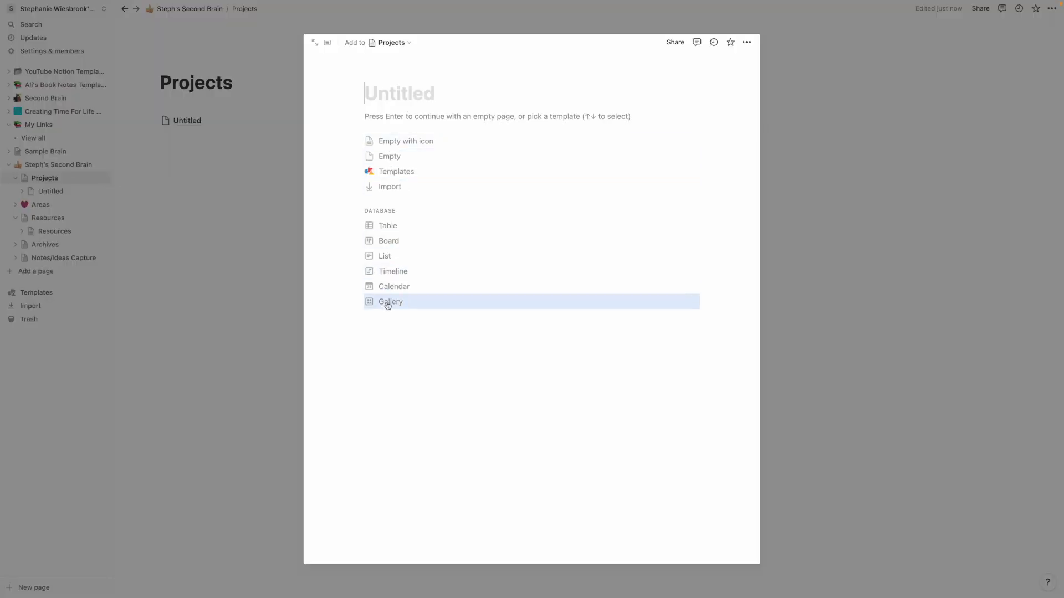
click(388, 228)
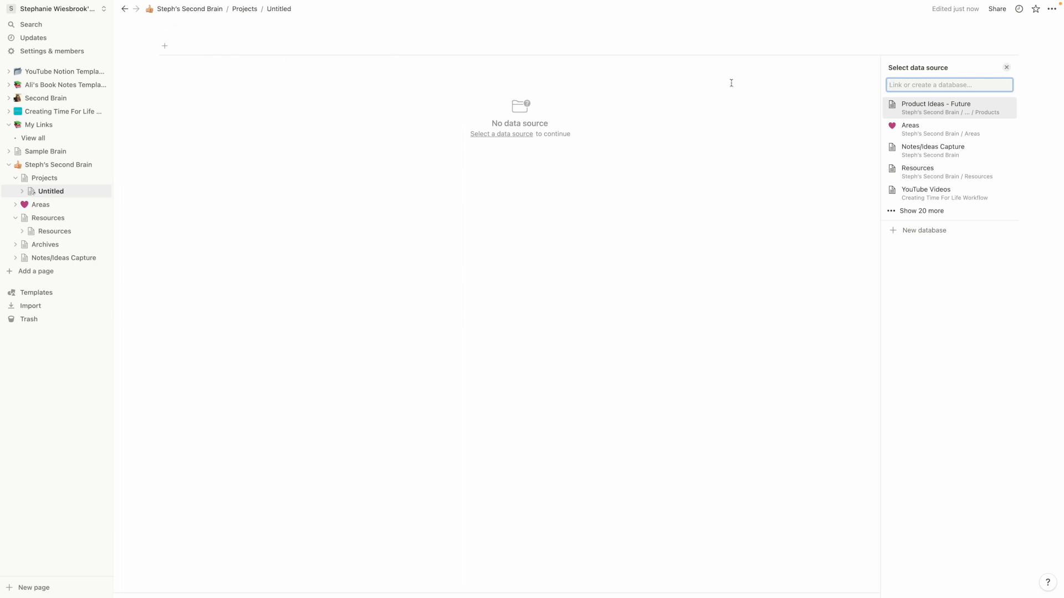
click(895, 231)
text(Projects)
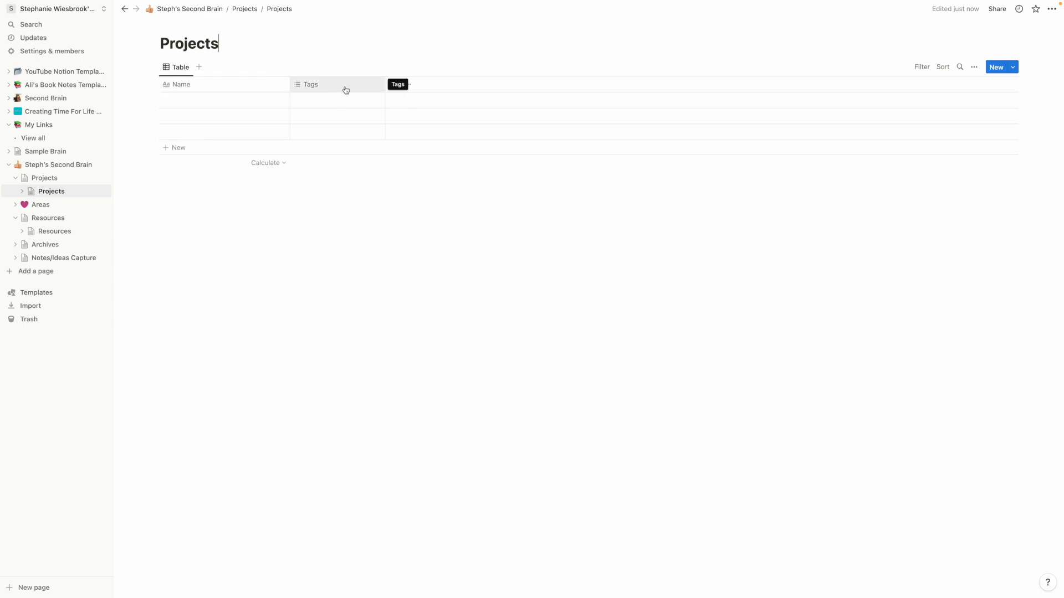
Add a relation property to the Projects table that links to the Areas database.
click(394, 86)
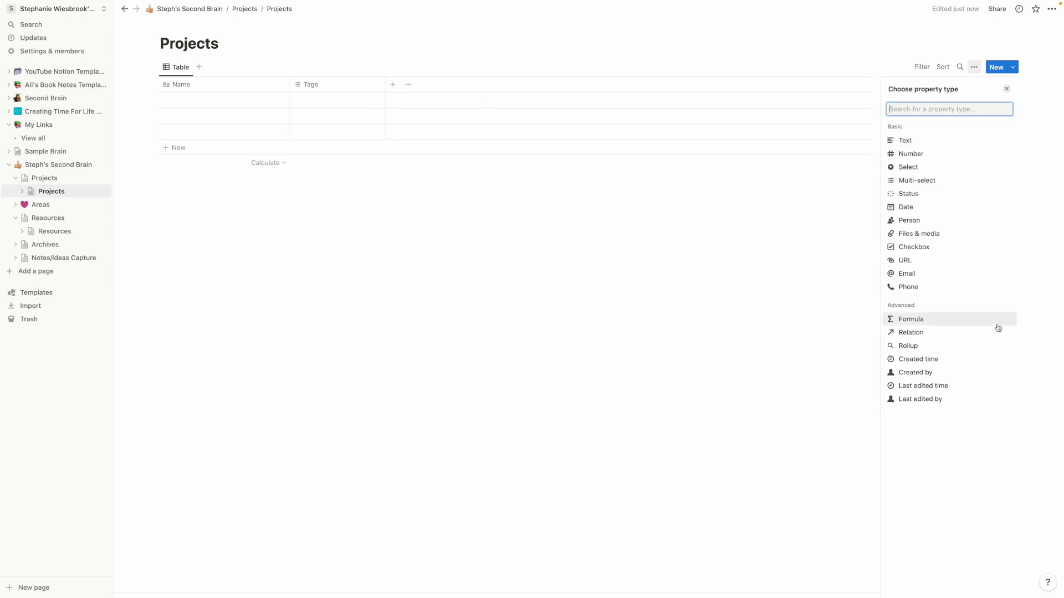
click(907, 334)
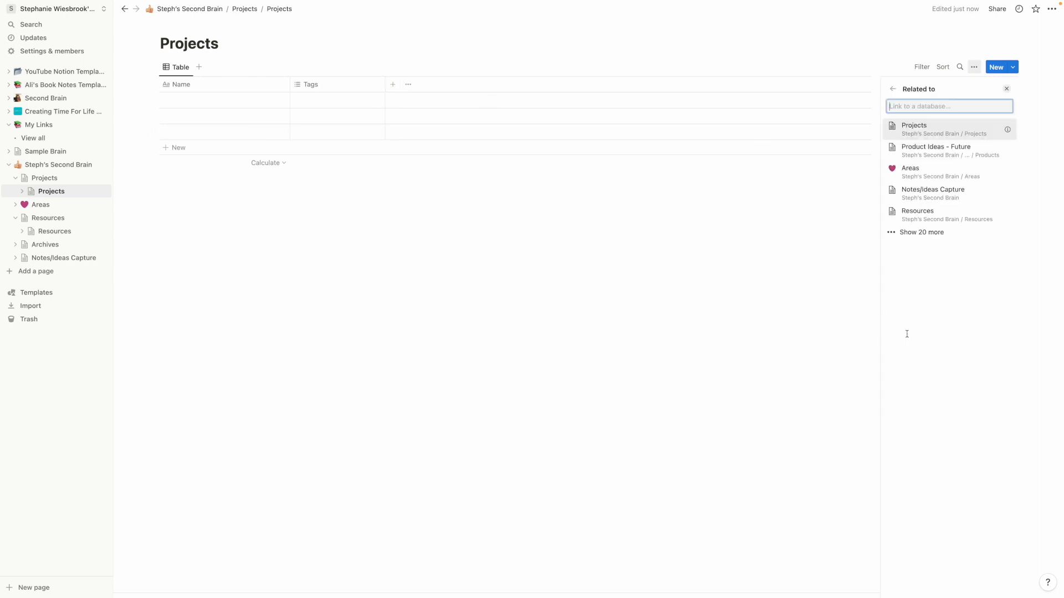
click(934, 175)
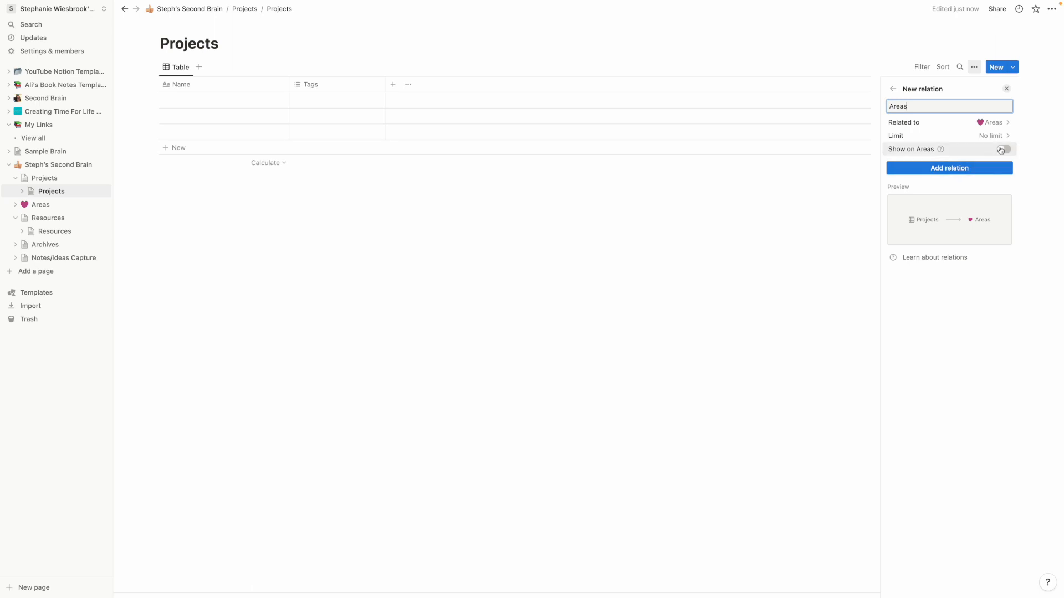
click(969, 169)
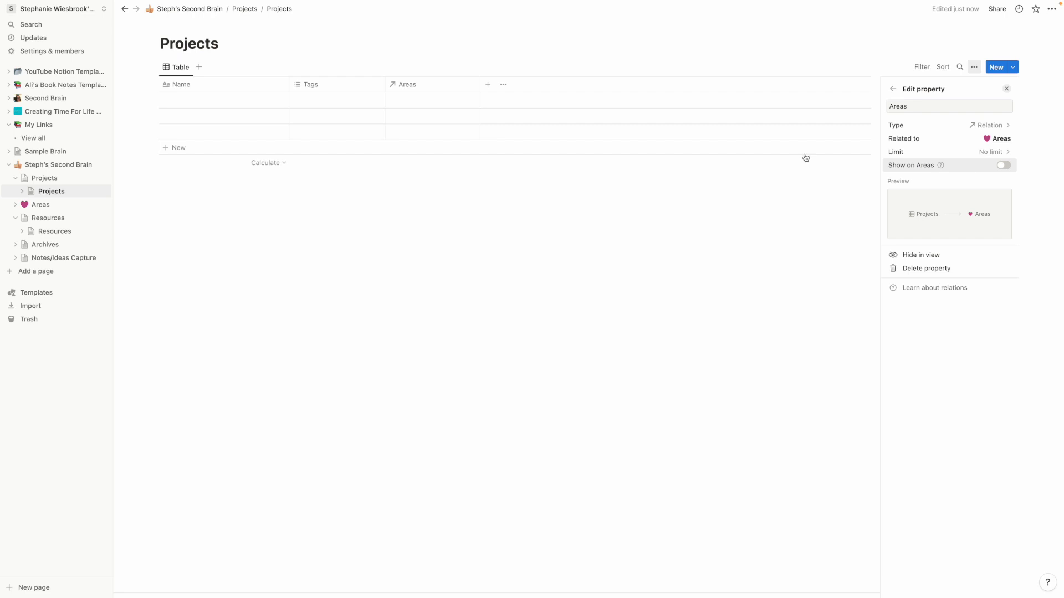
Try linking the first blank row to the Products area and clear the link again.
click(418, 99)
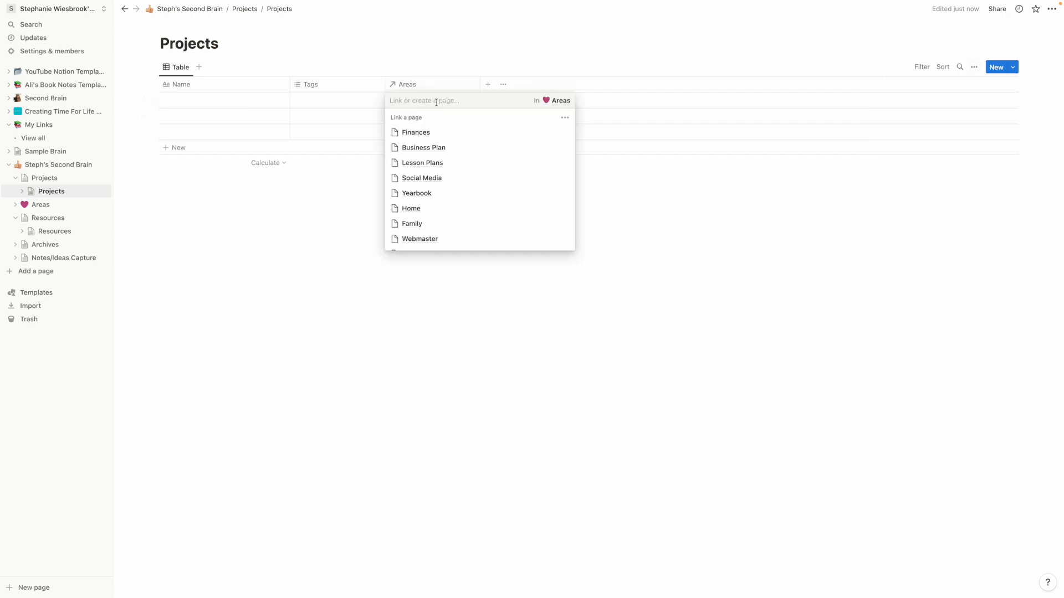
scroll(455, 176, down, 6)
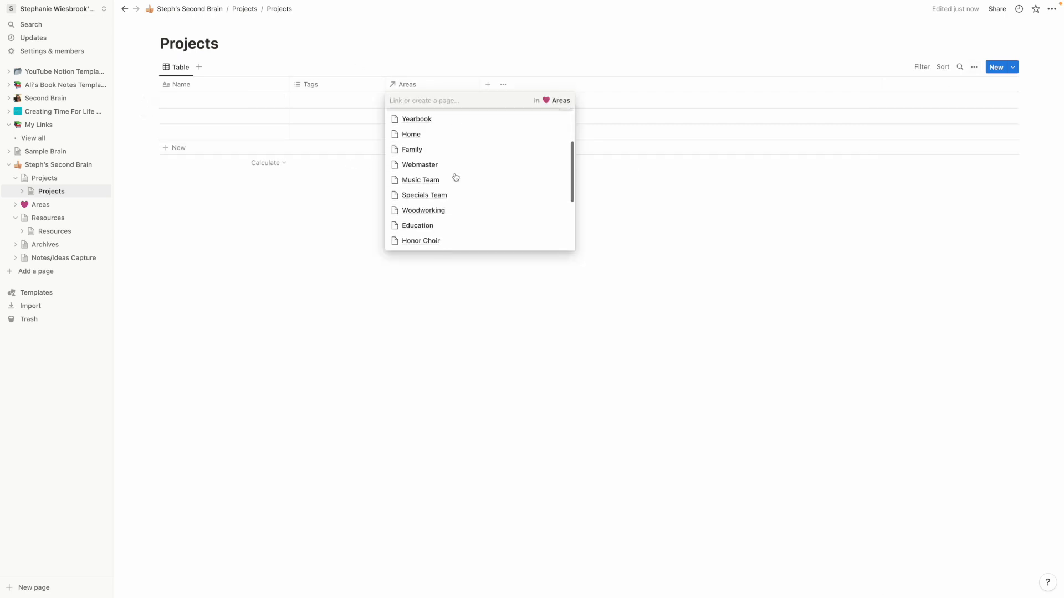
scroll(456, 176, down, 2)
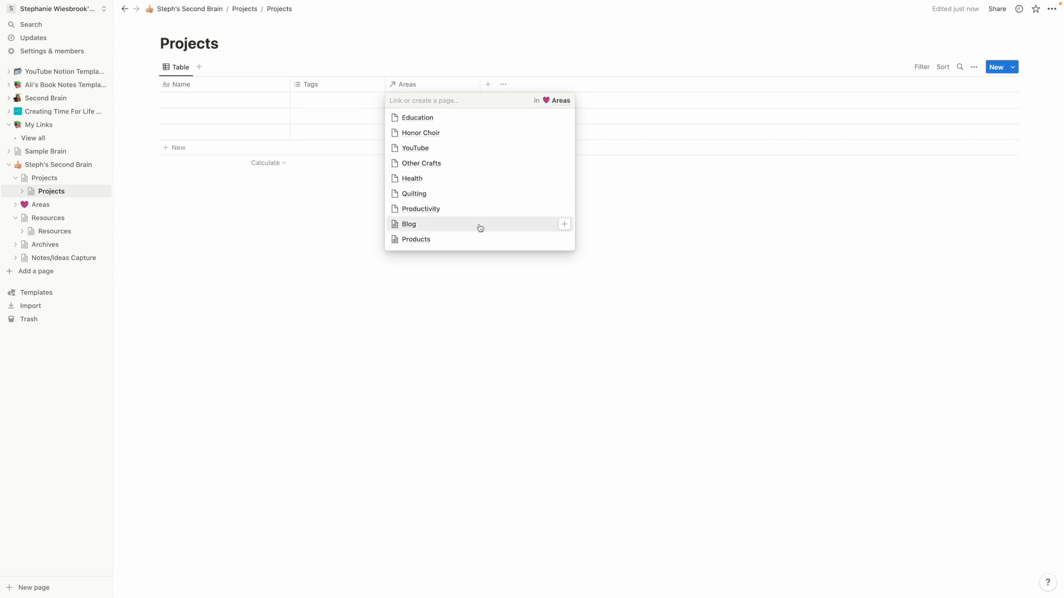
scroll(453, 242, up, 1)
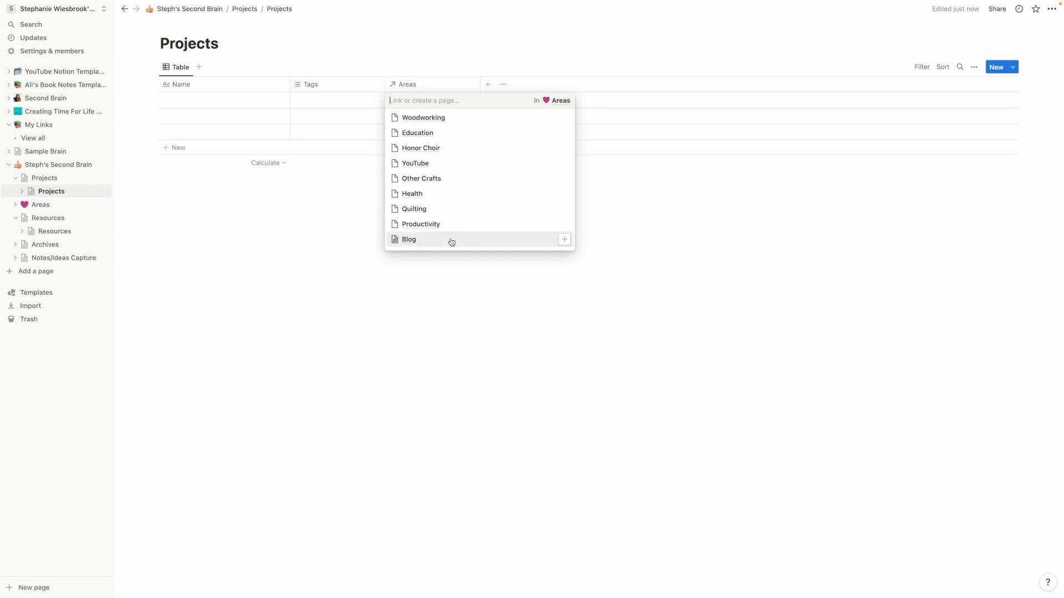
click(513, 285)
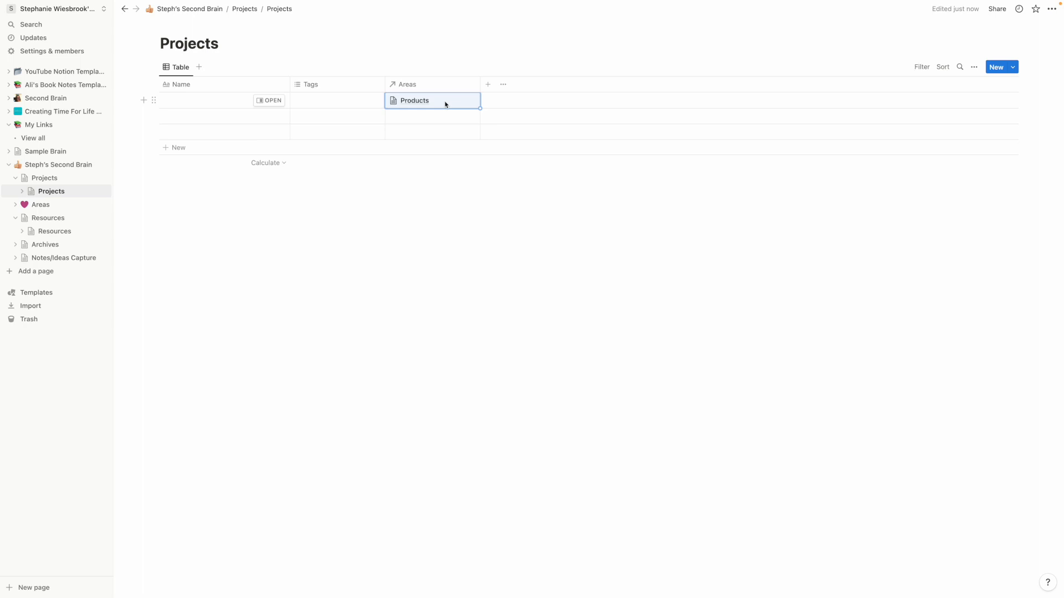
key(BackSpace)
click(187, 103)
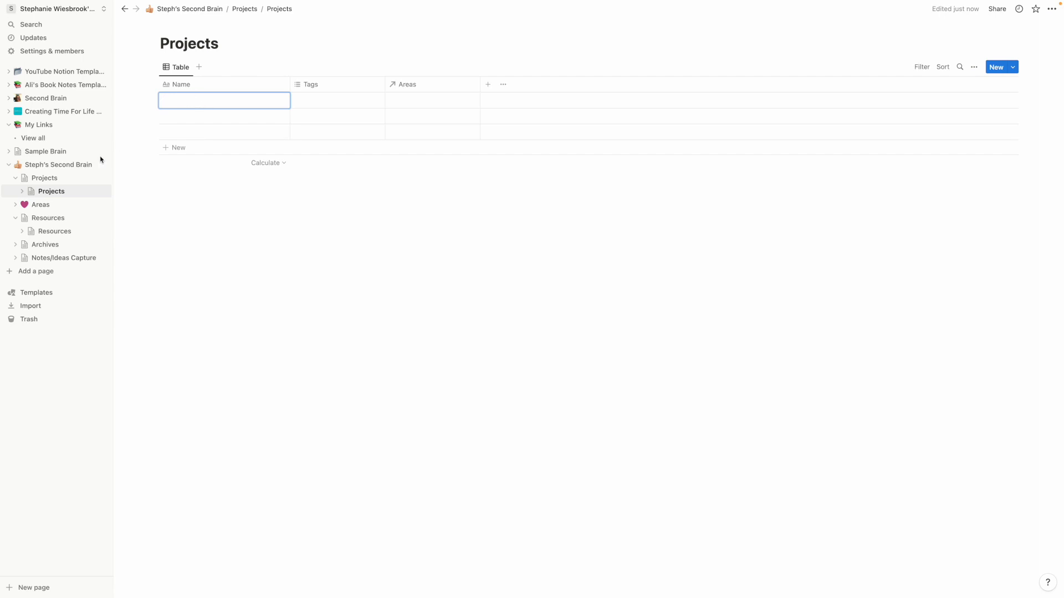
Move the Teacher Printables row from the Products area's idea table into the Projects database under Steph's Second Brain / Projects.
click(40, 205)
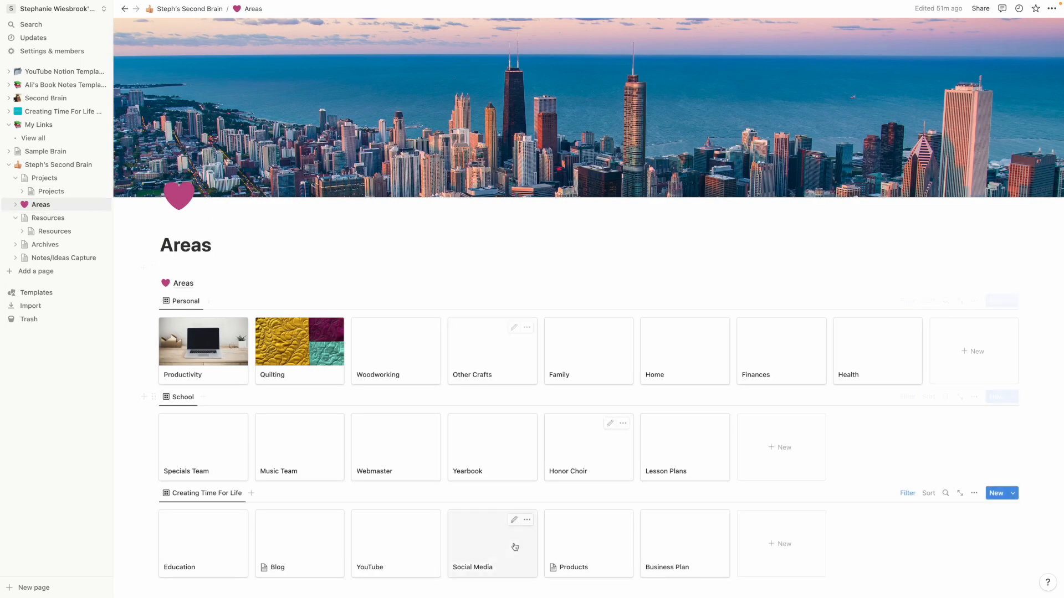
click(580, 552)
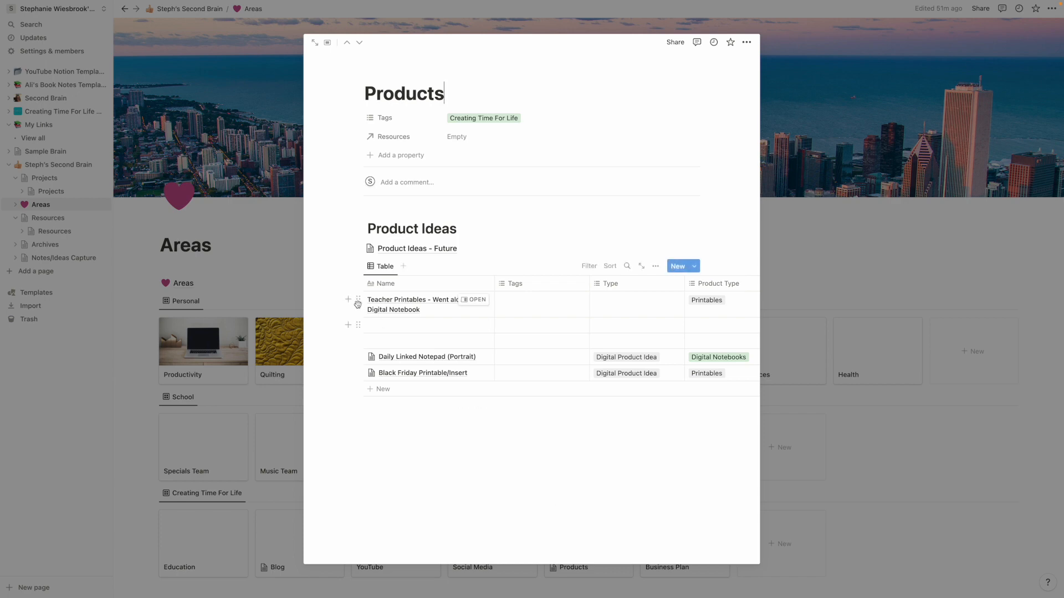
click(358, 300)
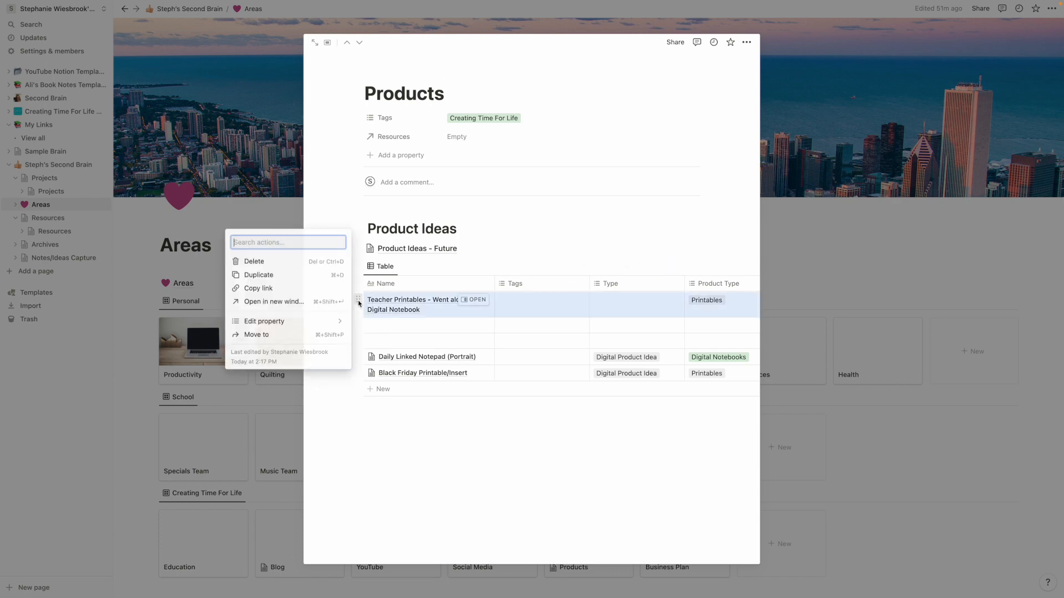
click(296, 336)
text(pro)
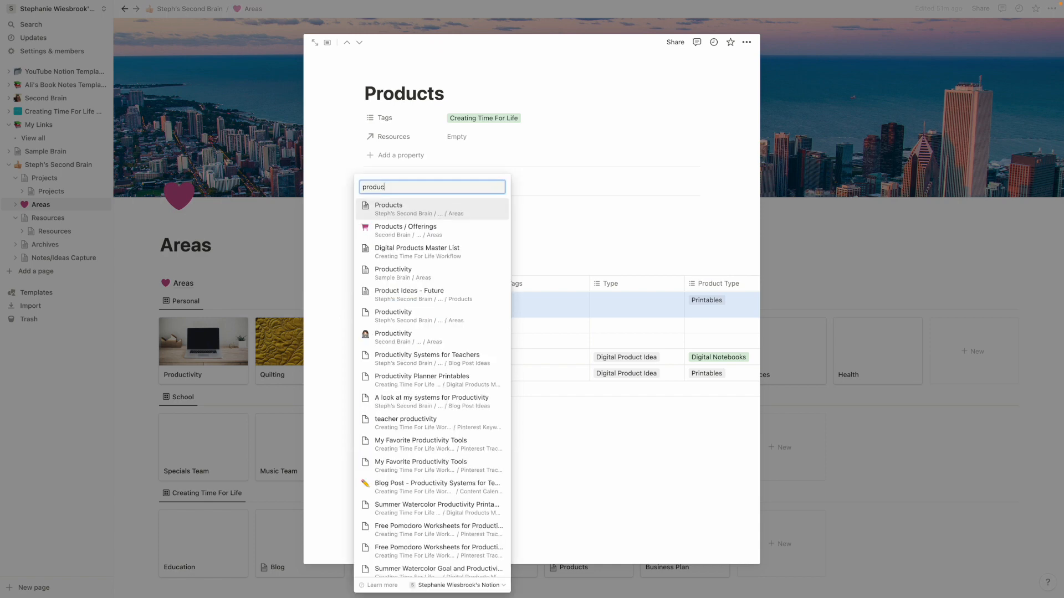
text(ject)
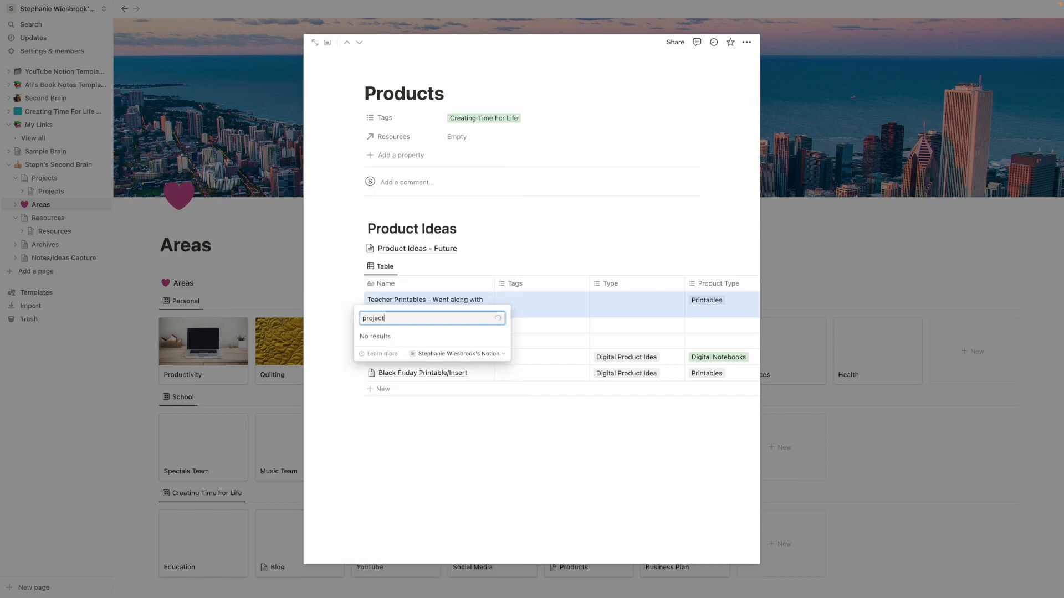
text(s)
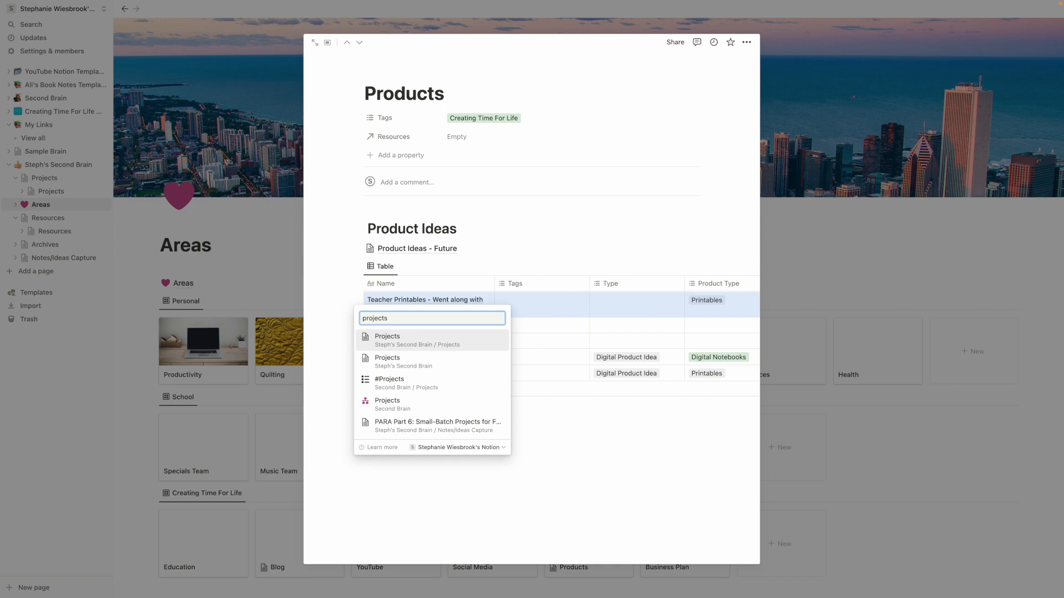
click(480, 344)
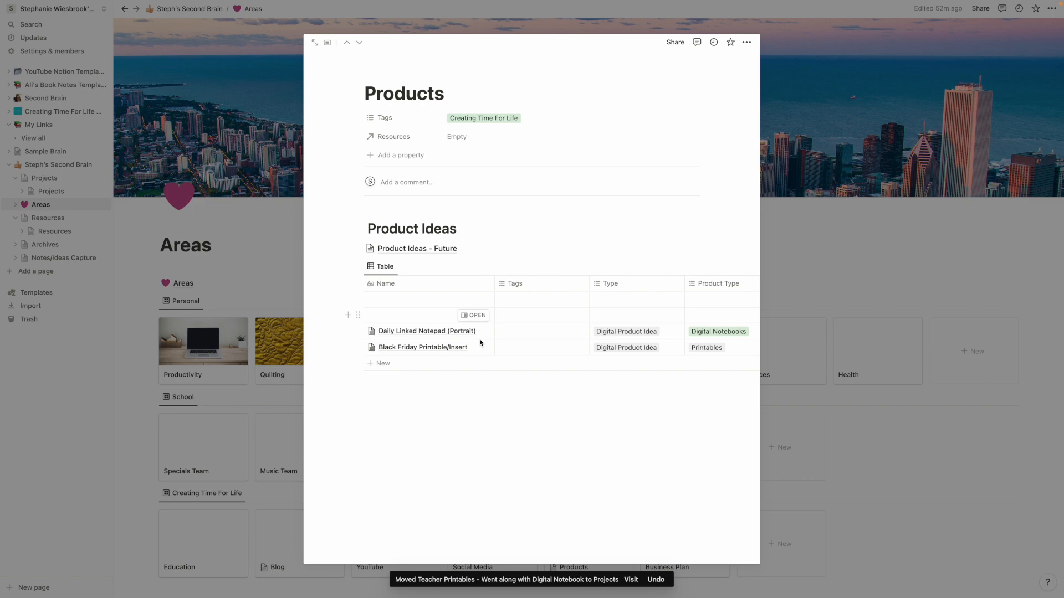
click(818, 248)
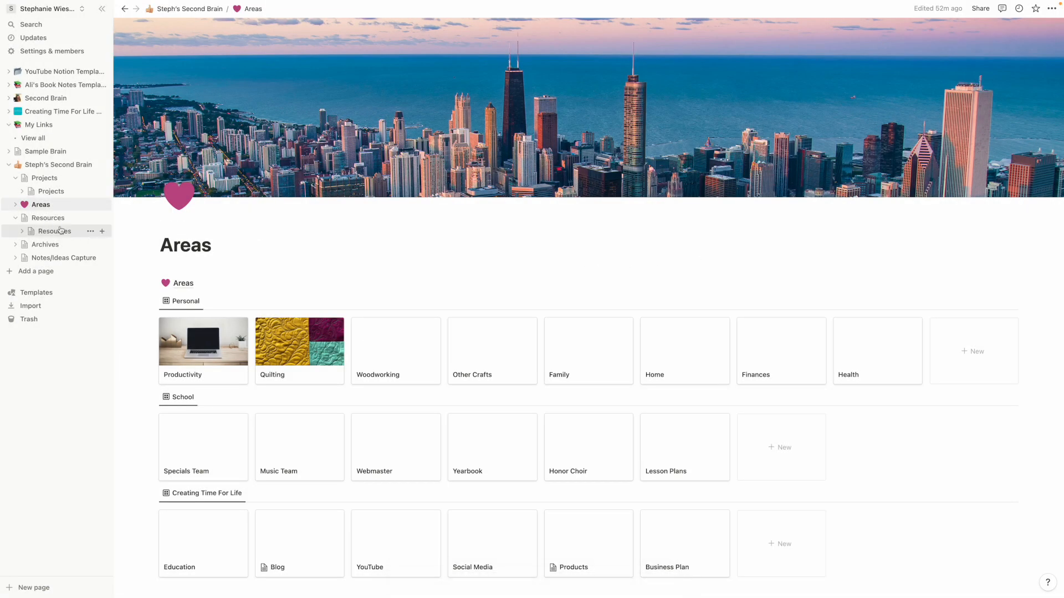
In the Projects database, link the Teacher Printables row to the Products area through the Areas relation.
click(51, 191)
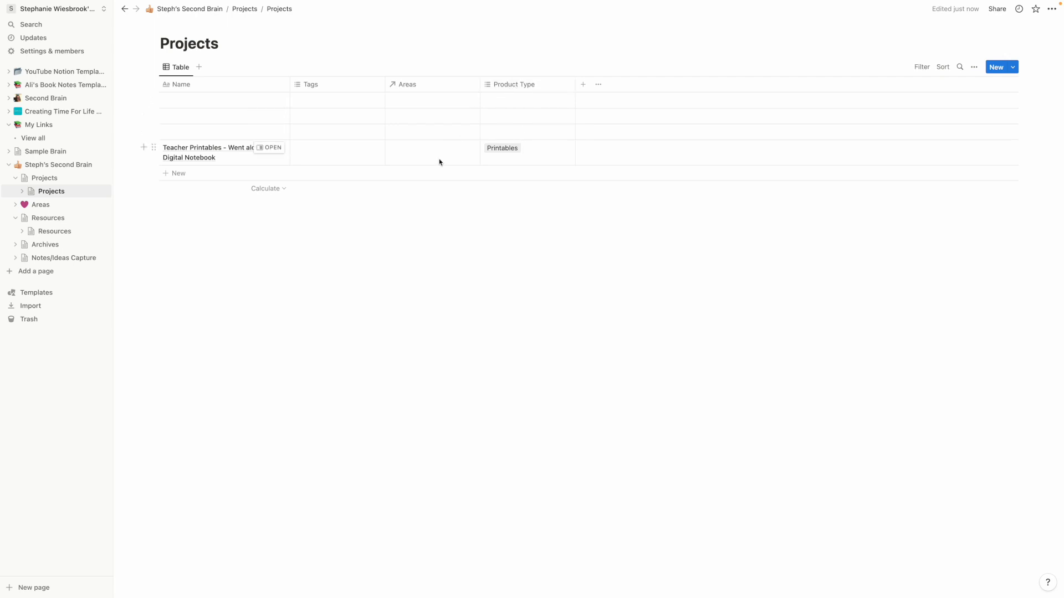
click(413, 159)
scroll(452, 268, down, 2)
scroll(453, 267, down, 3)
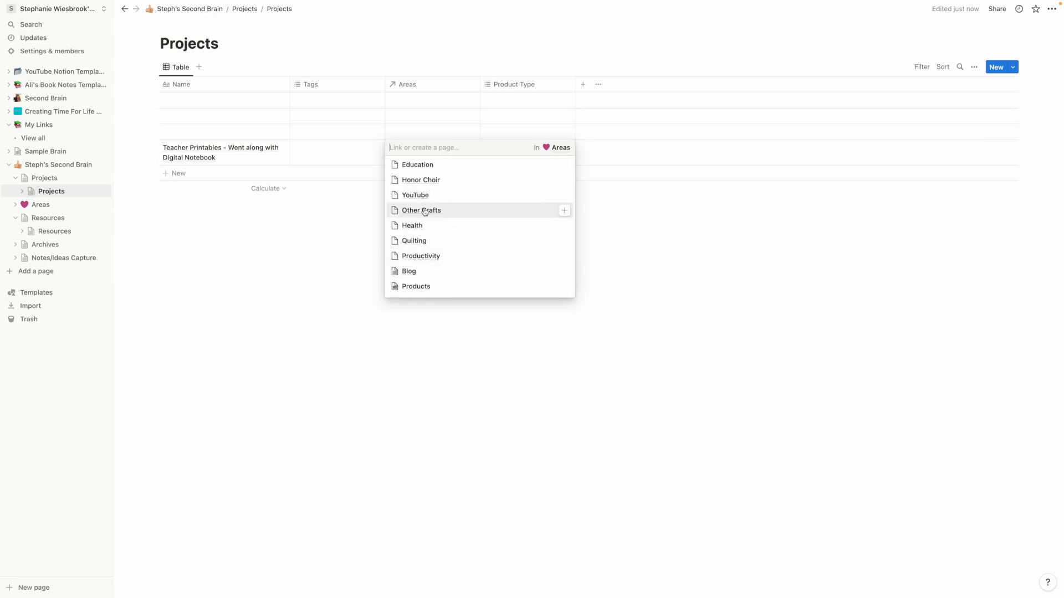
scroll(444, 261, up, 5)
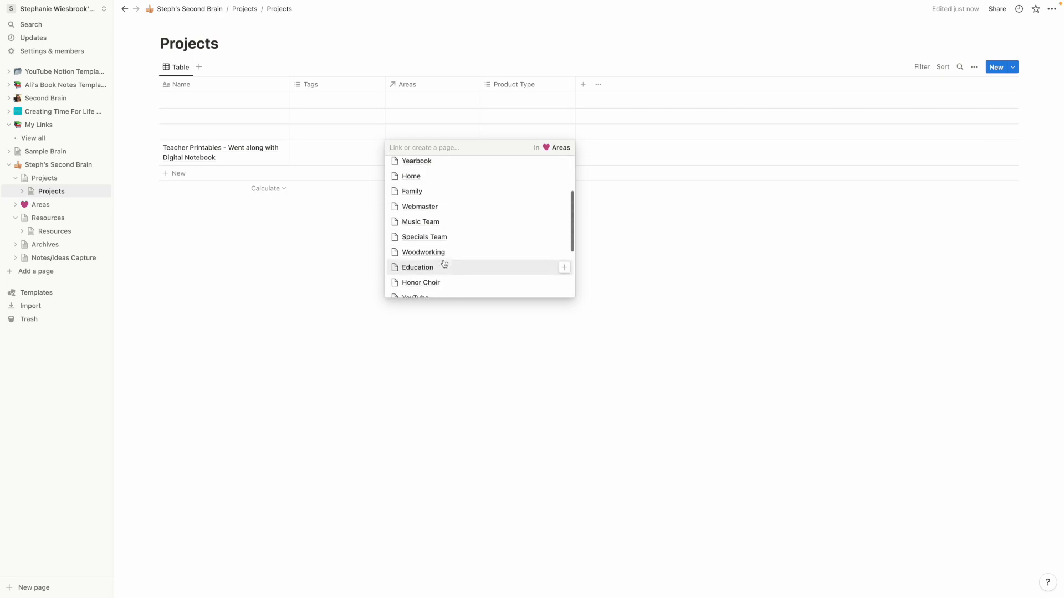
scroll(444, 263, down, 5)
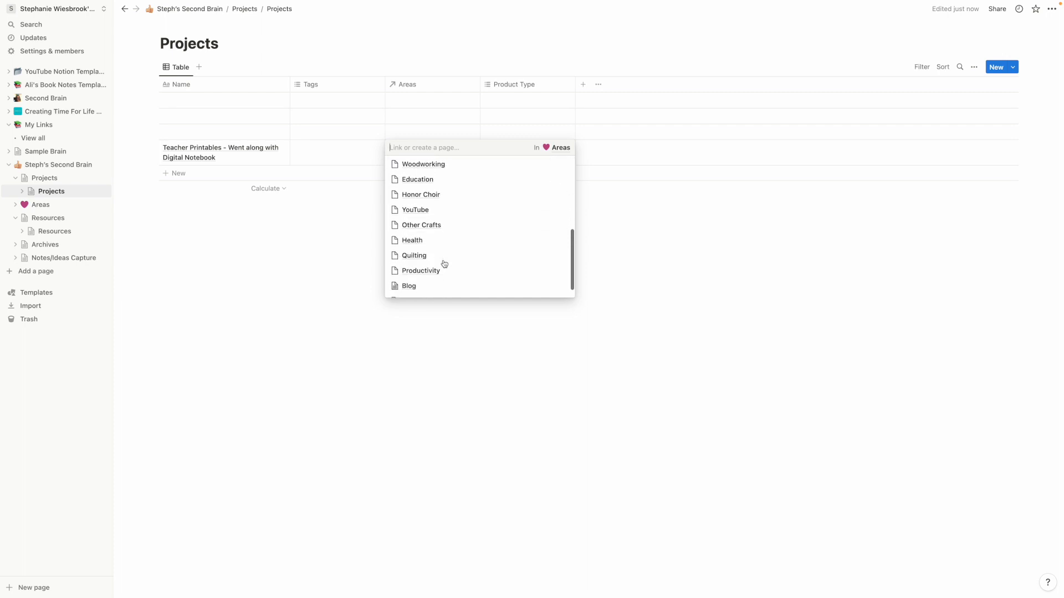
scroll(444, 289, up, 1)
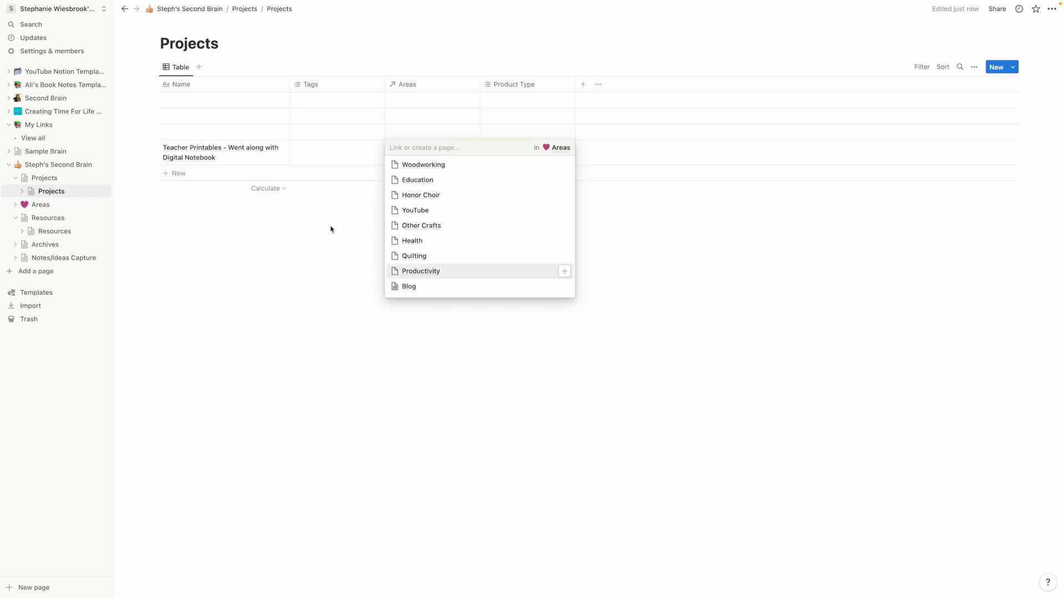
key(Escape)
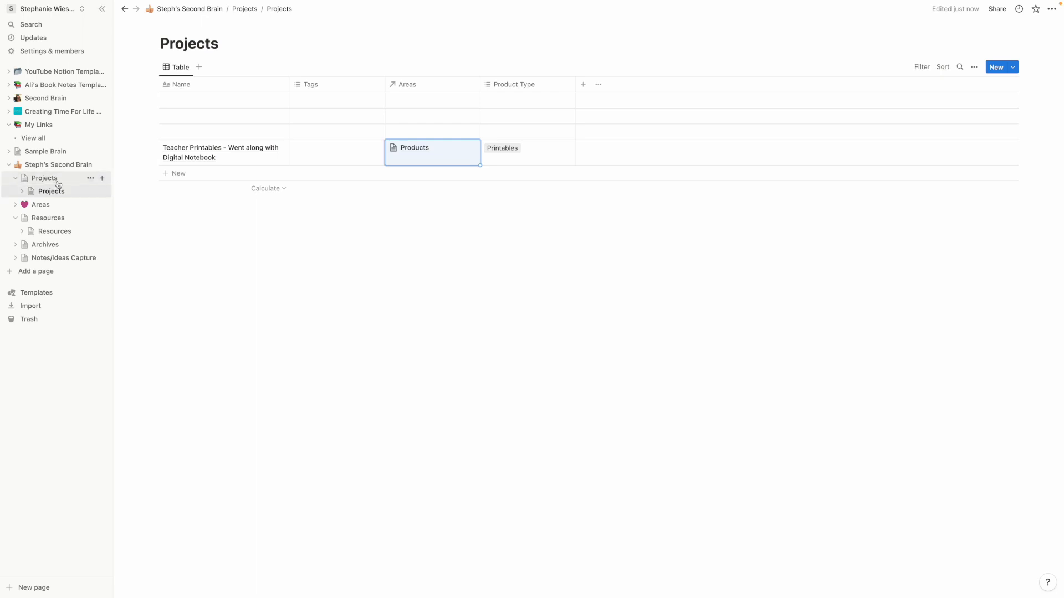
On the Areas page, rename the Education card in the Creating Time For Life gallery as "CTFL - Education".
click(41, 205)
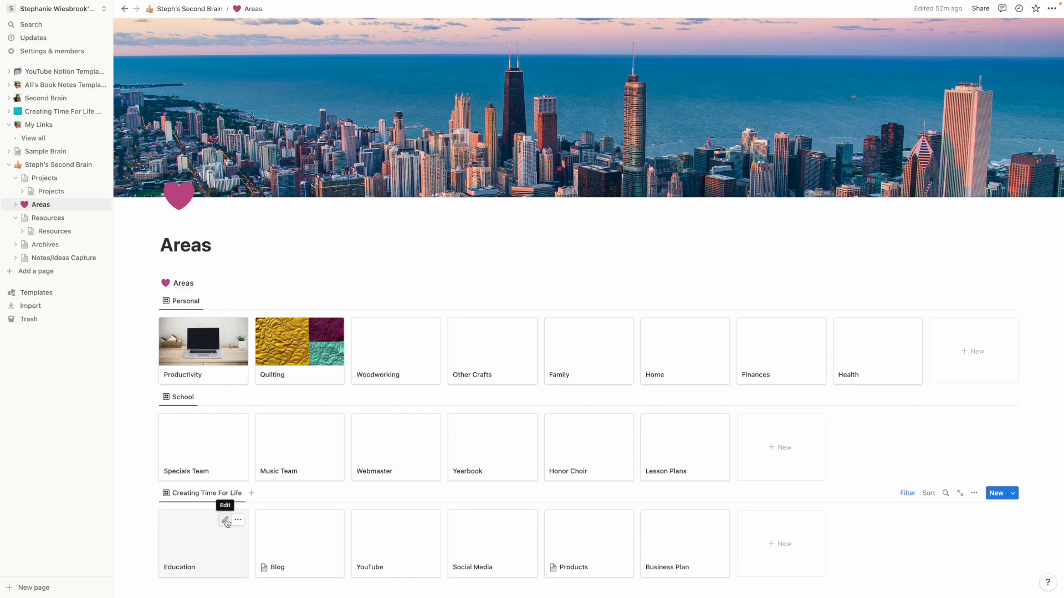
click(225, 521)
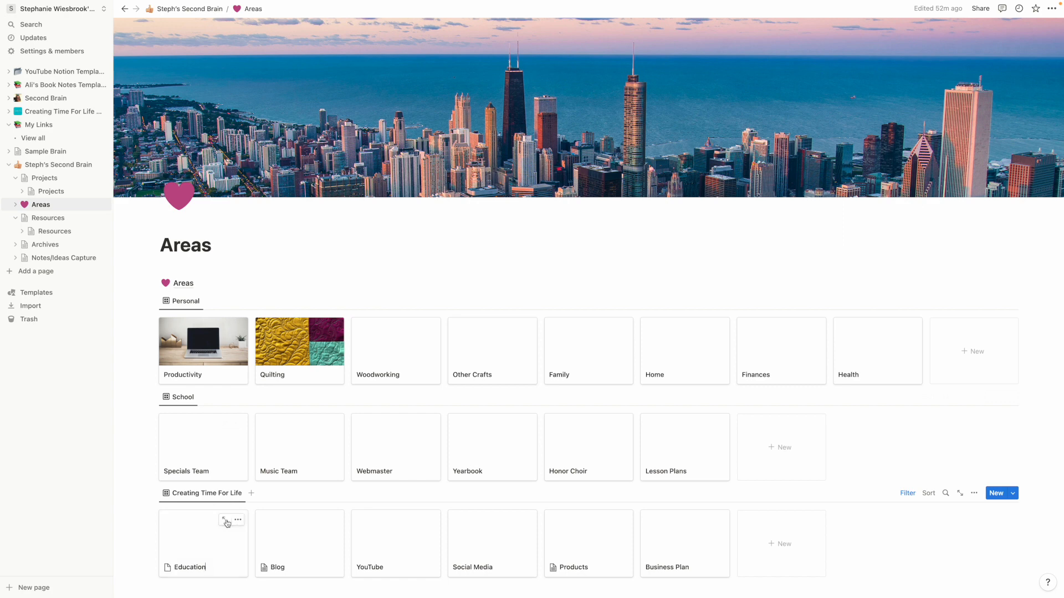
key(Left)
key(Left)
key(Left)
key(Left)
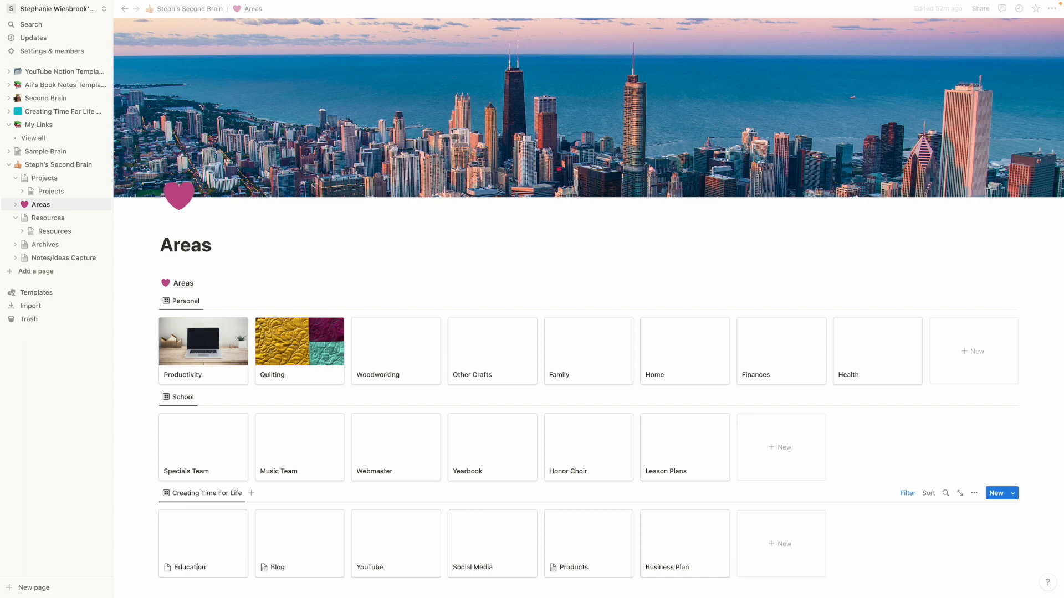
text(CTFL)
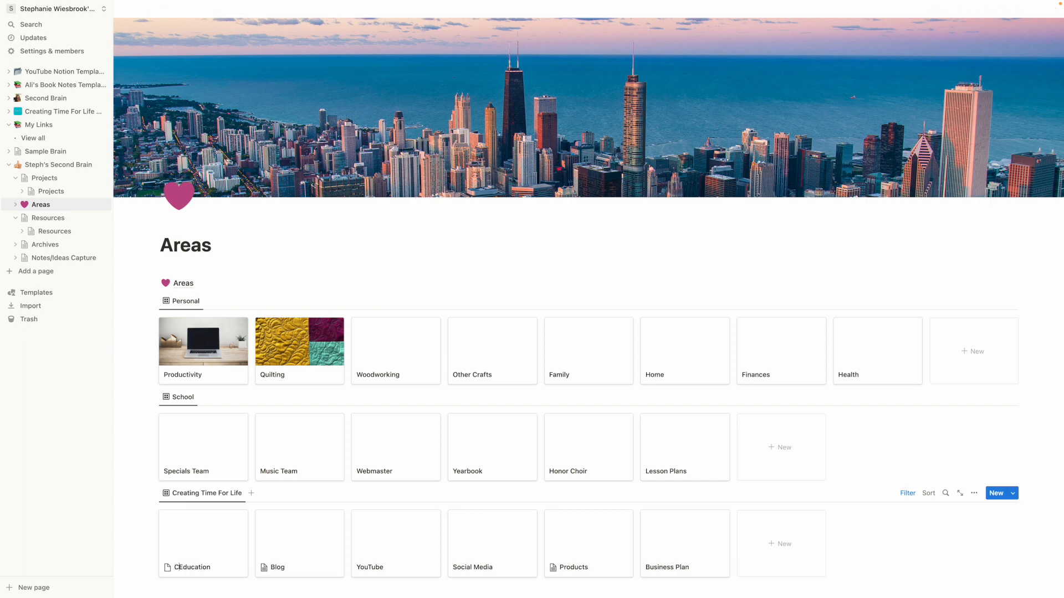
text( -)
Rename the Blog and YouTube area pages as "CTFL - Blog" and "CTFL - YouTube".
click(305, 572)
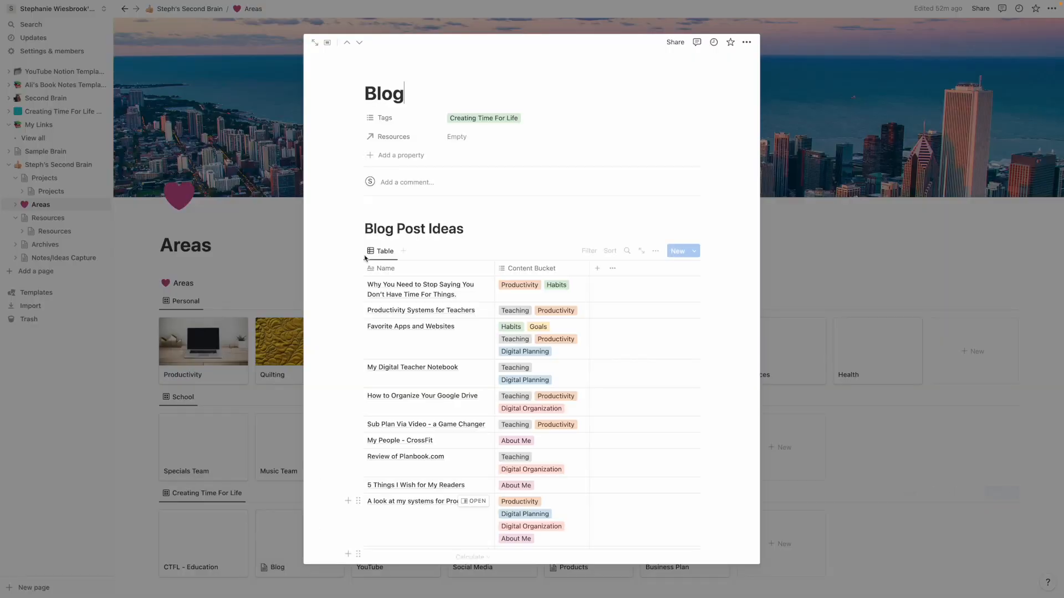
click(365, 95)
text(CTFL -)
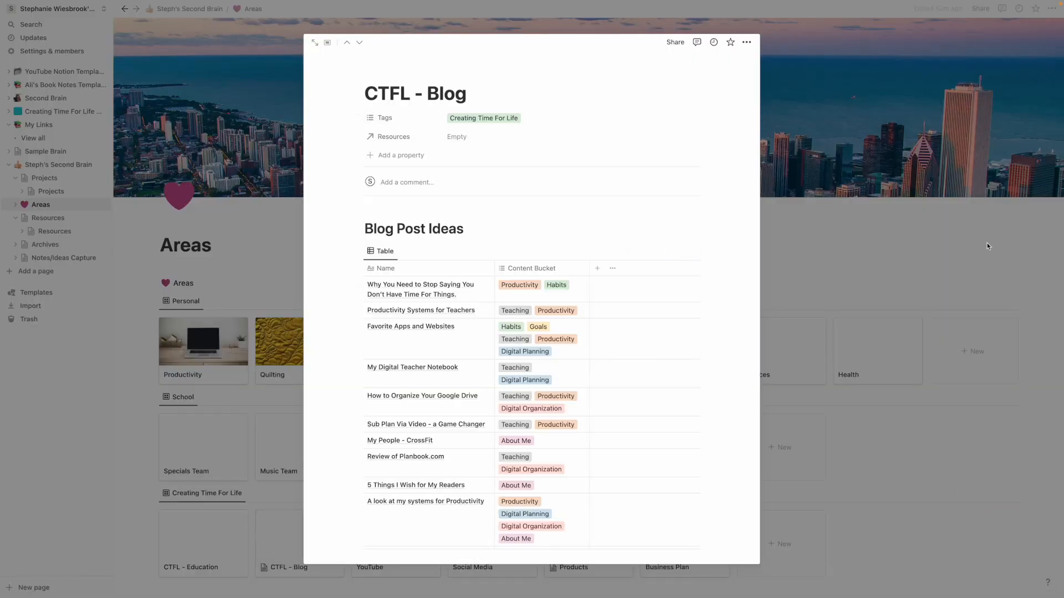
click(852, 238)
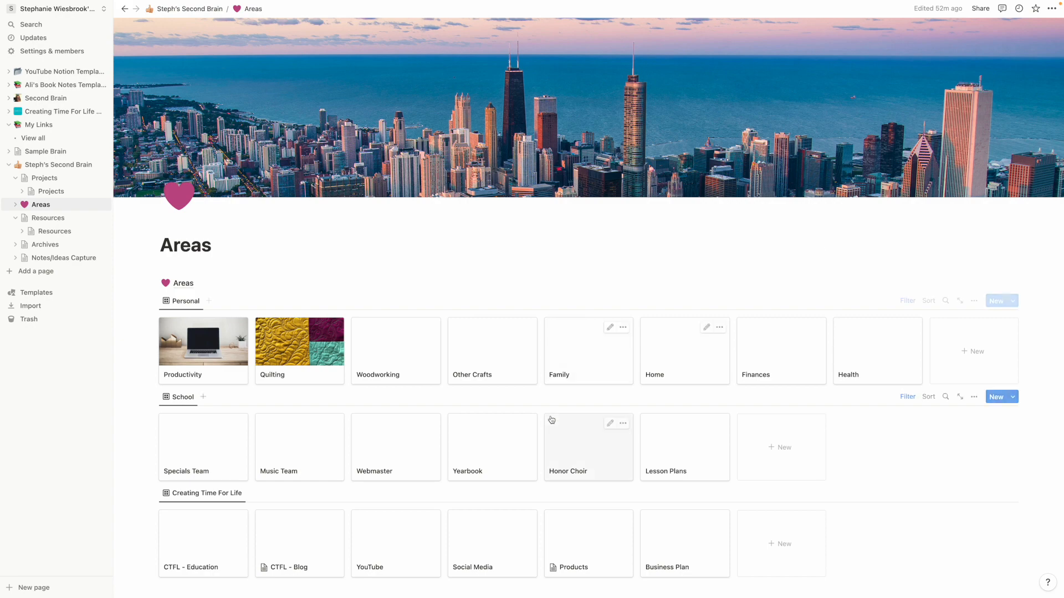
click(388, 550)
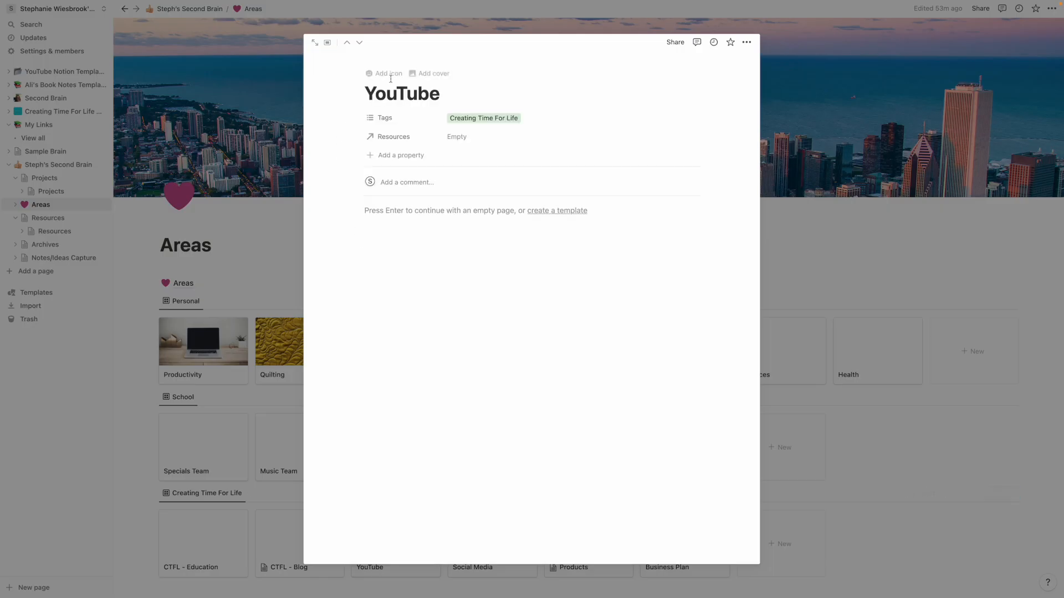
text(CT)
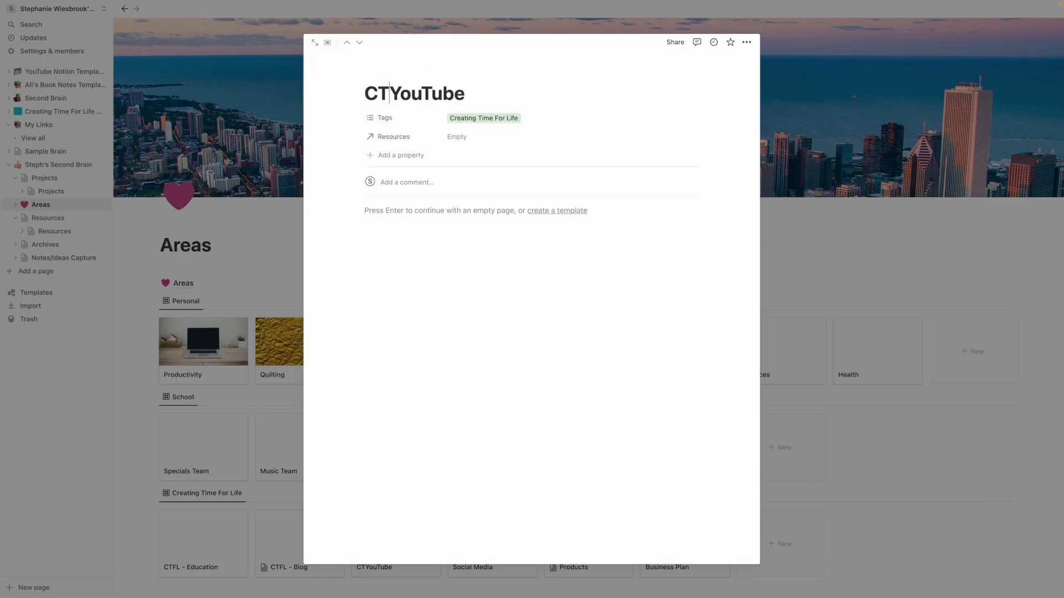
text(FL -)
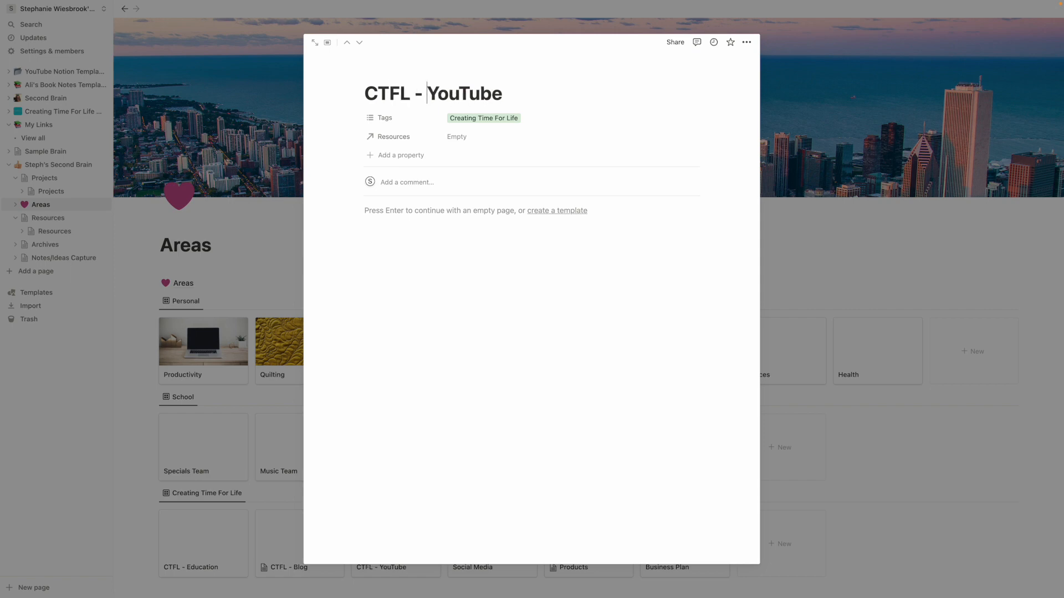
click(840, 235)
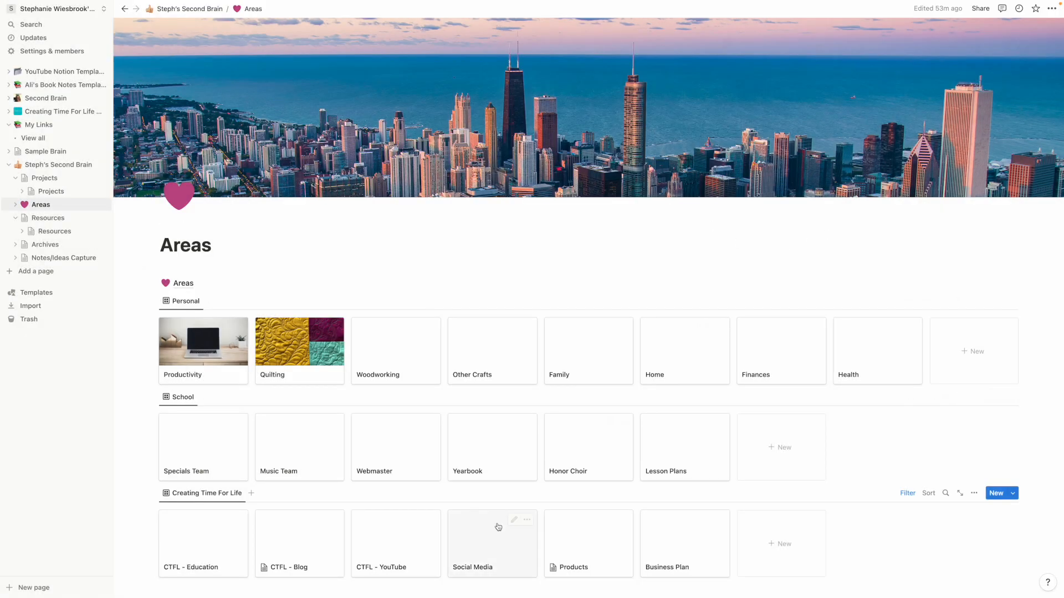
Rename the Social Media area page as "CTFL - Social Media" and return to the Areas galleries.
click(482, 534)
click(366, 93)
text(CF)
key(BackSpace)
text(TFL -)
click(944, 284)
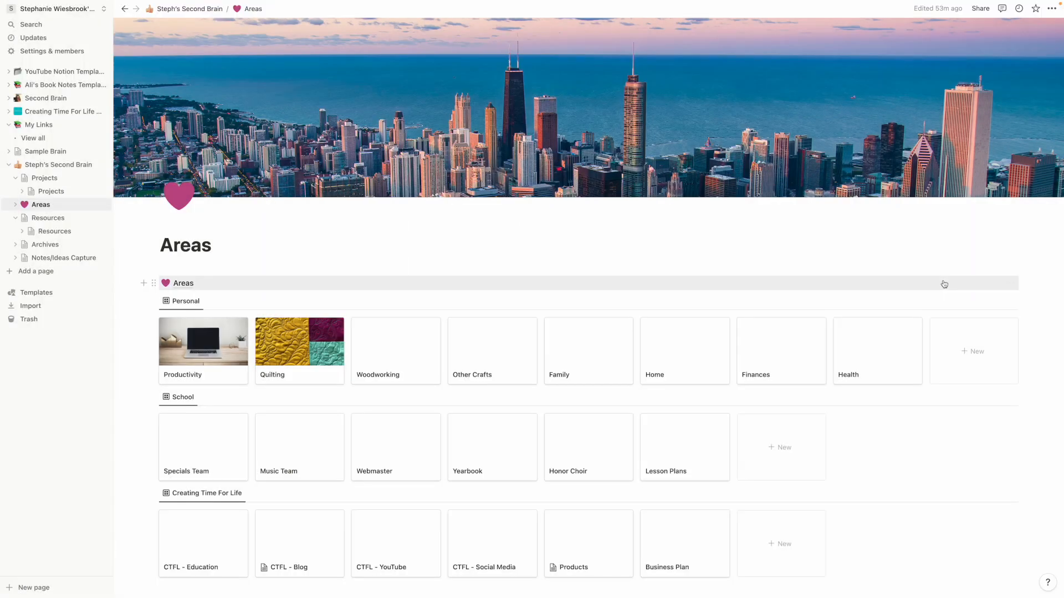
Rename the Products area page as "CTFL - Products", keeping its product ideas table as it is.
click(576, 535)
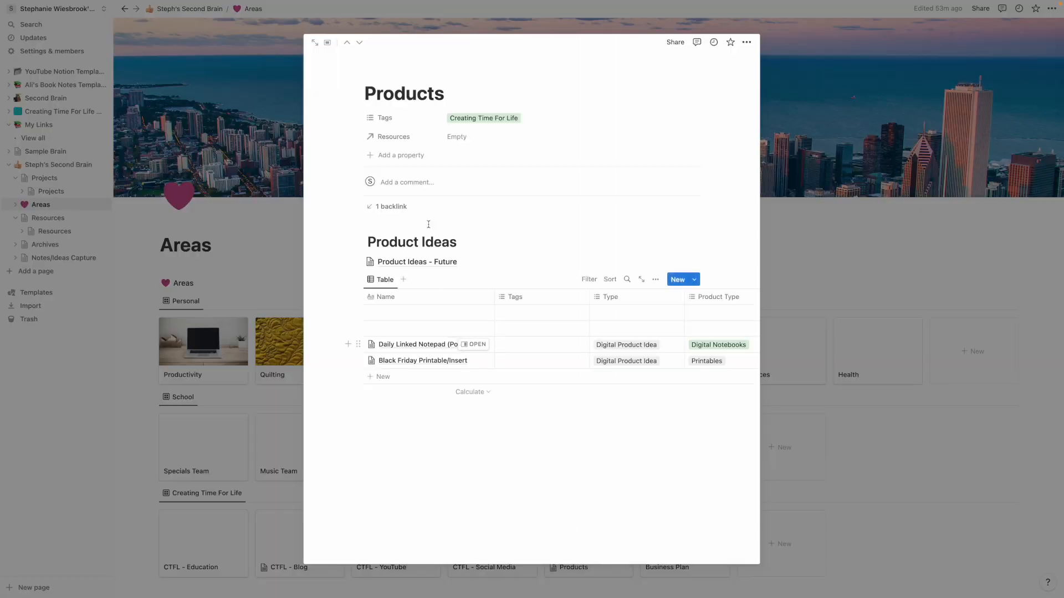
click(366, 97)
text(CTFL -)
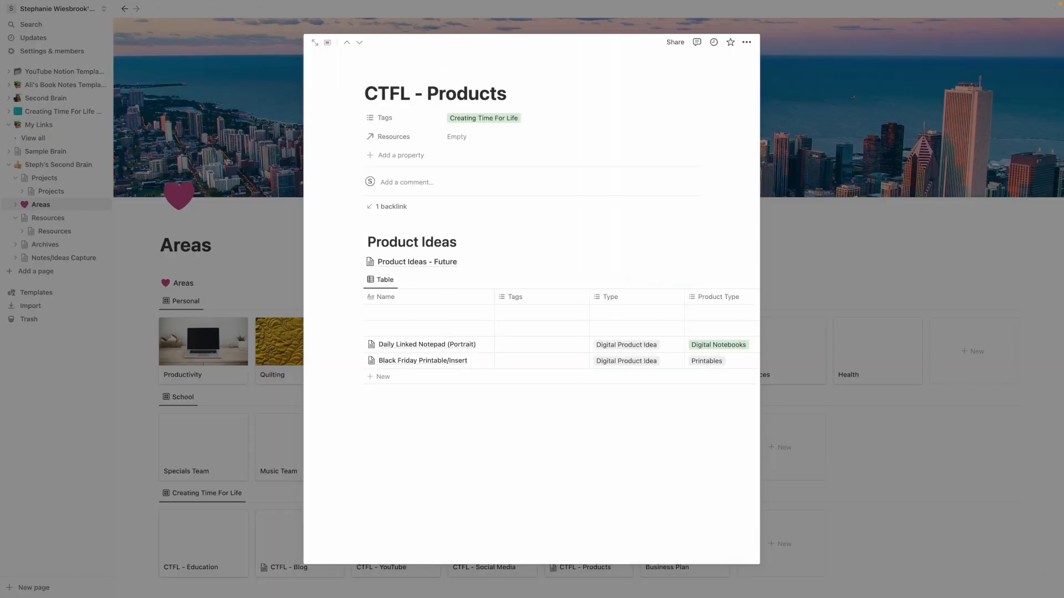
key(Return)
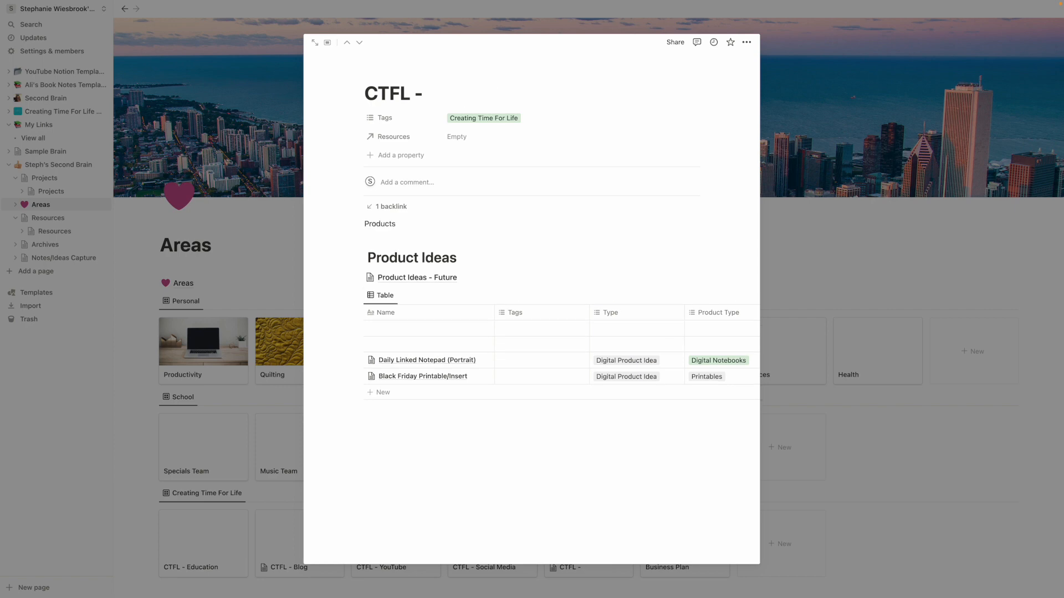
key(BackSpace)
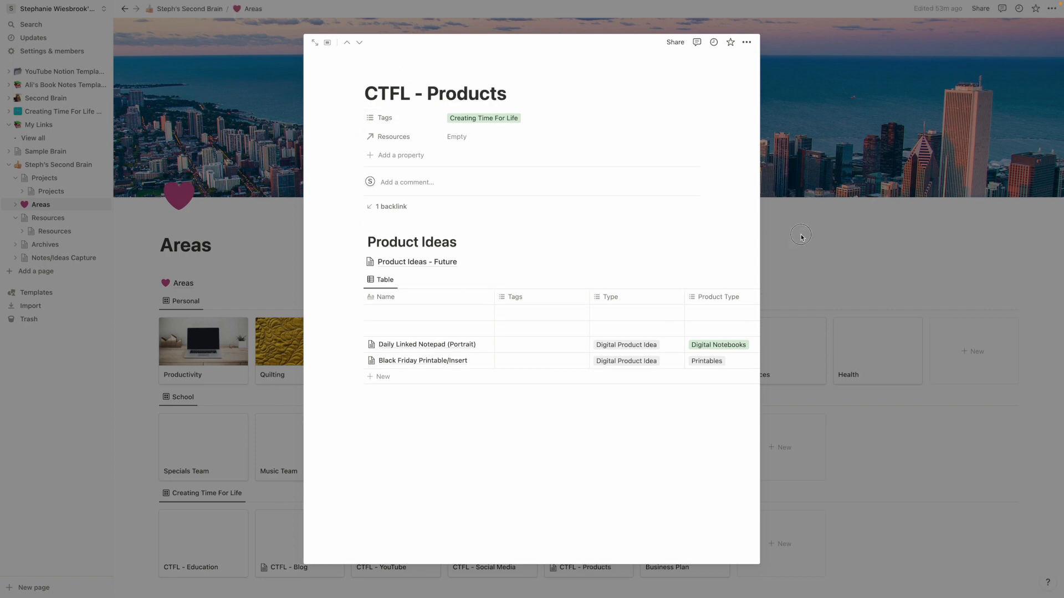
click(794, 291)
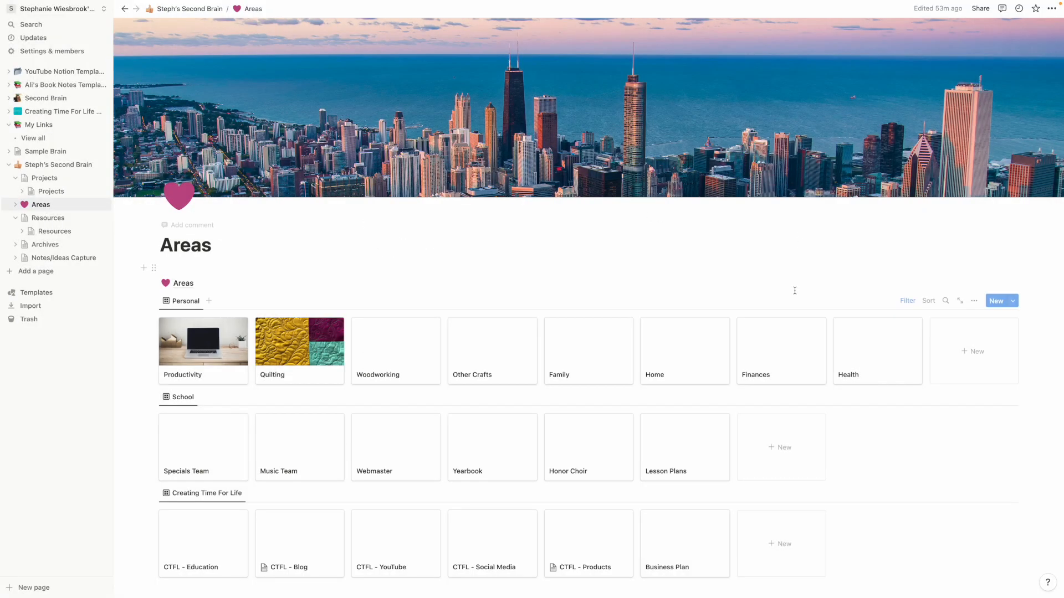
Rename the Business Plan area page as "CTFL - Business Plan" and close it.
click(689, 533)
click(361, 93)
text(CTF)
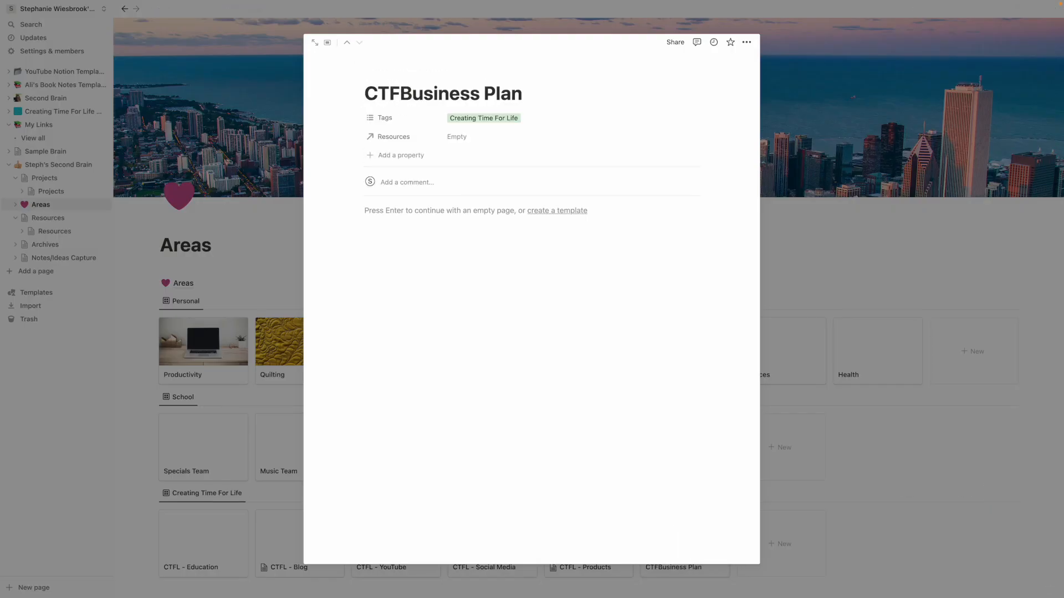
text(L -)
click(787, 279)
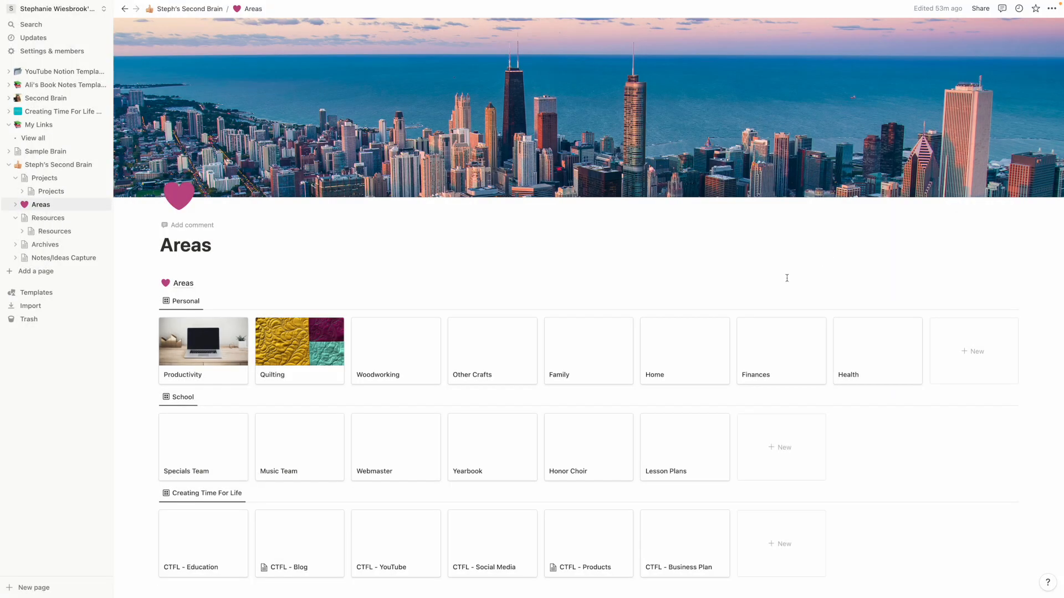
In the School gallery, rename the Specials Team and Music Team areas as "S - Specials Team" and "S - Music Team".
click(173, 441)
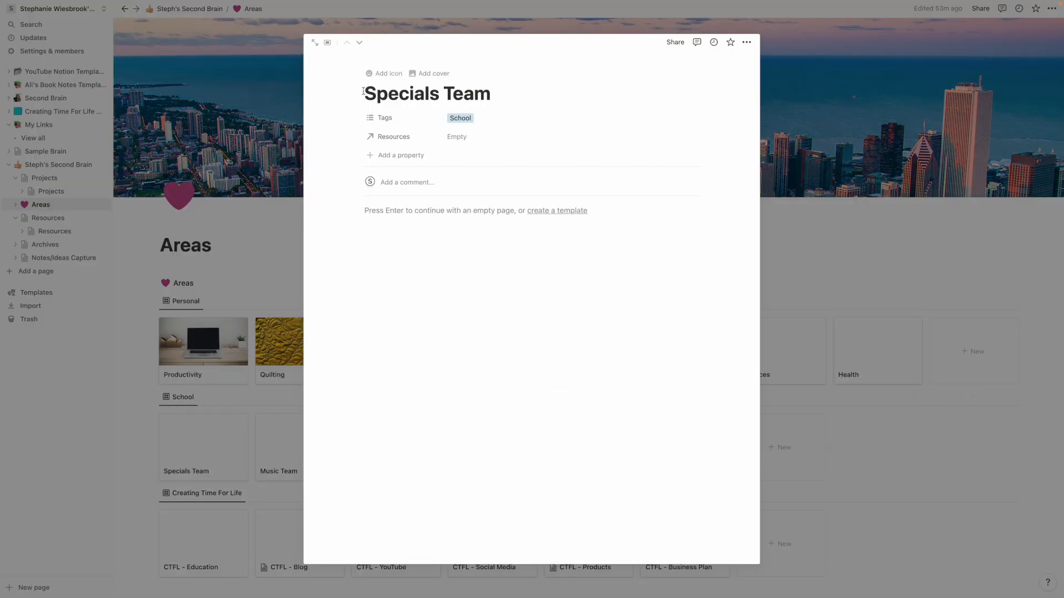
text(S -)
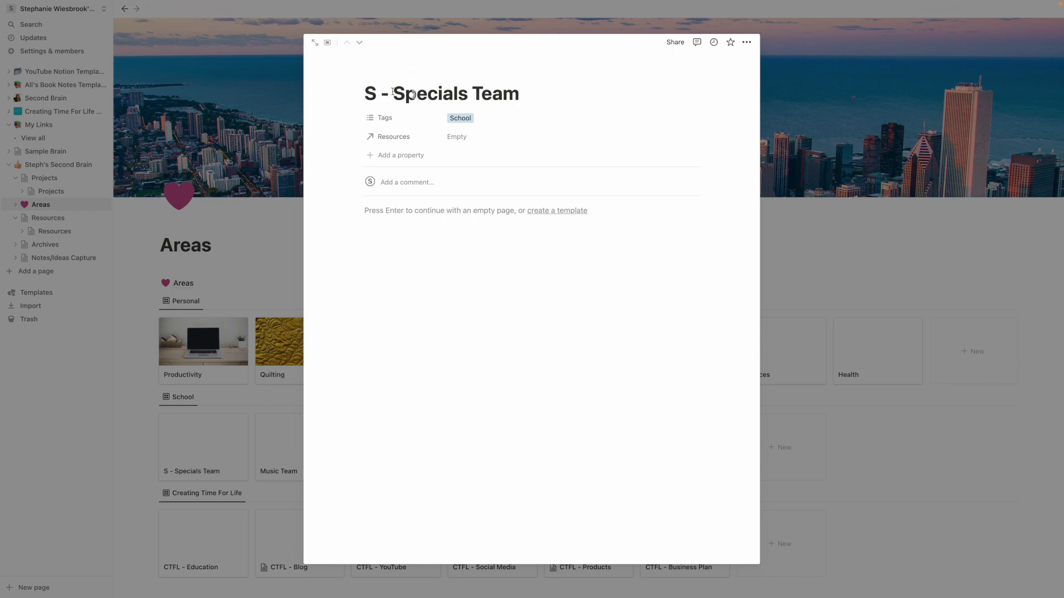
click(856, 229)
click(310, 438)
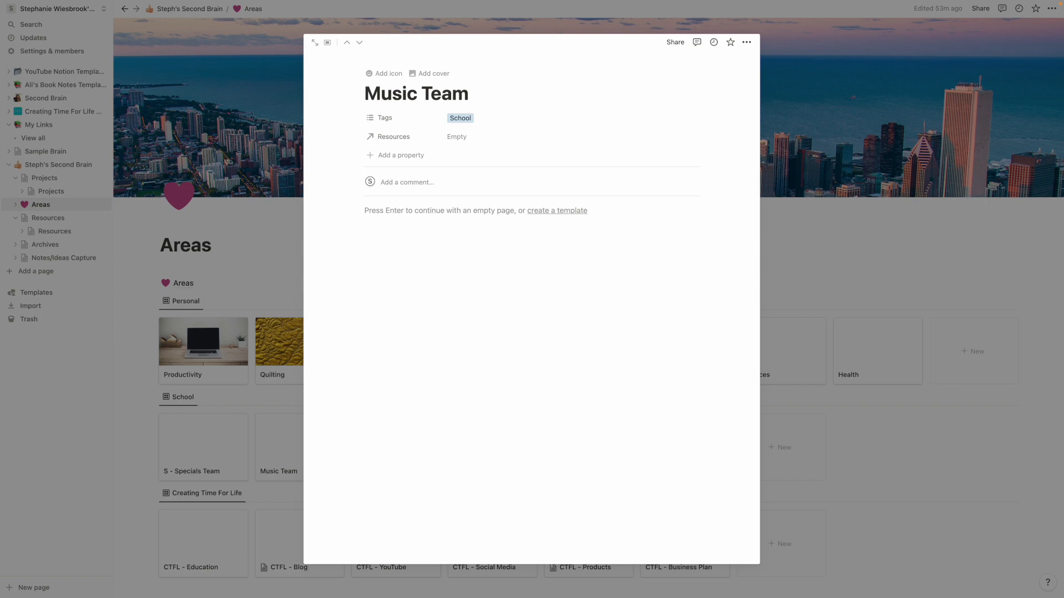
click(365, 93)
text(S -)
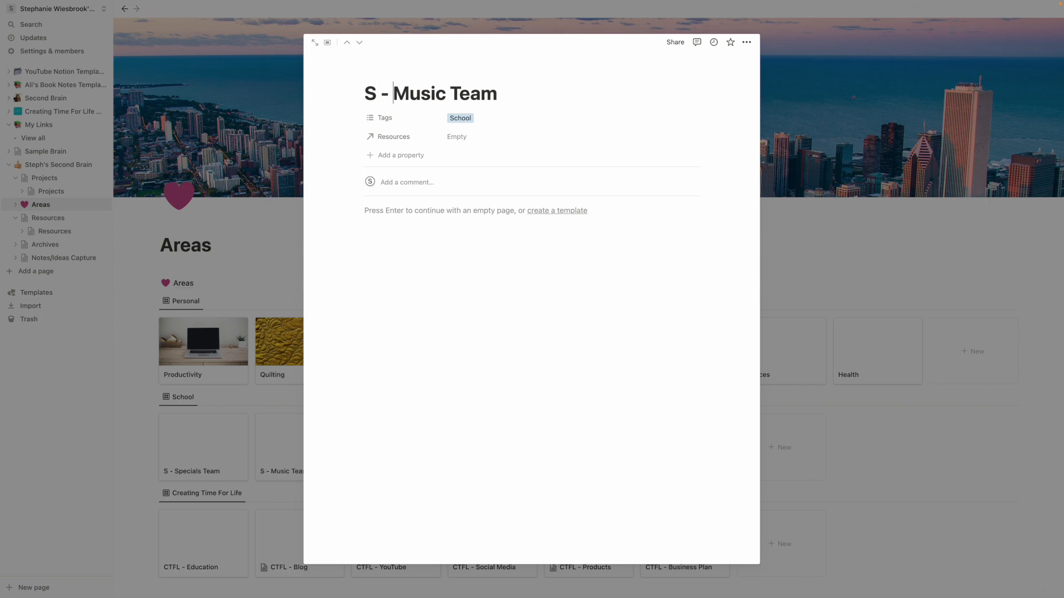
click(875, 243)
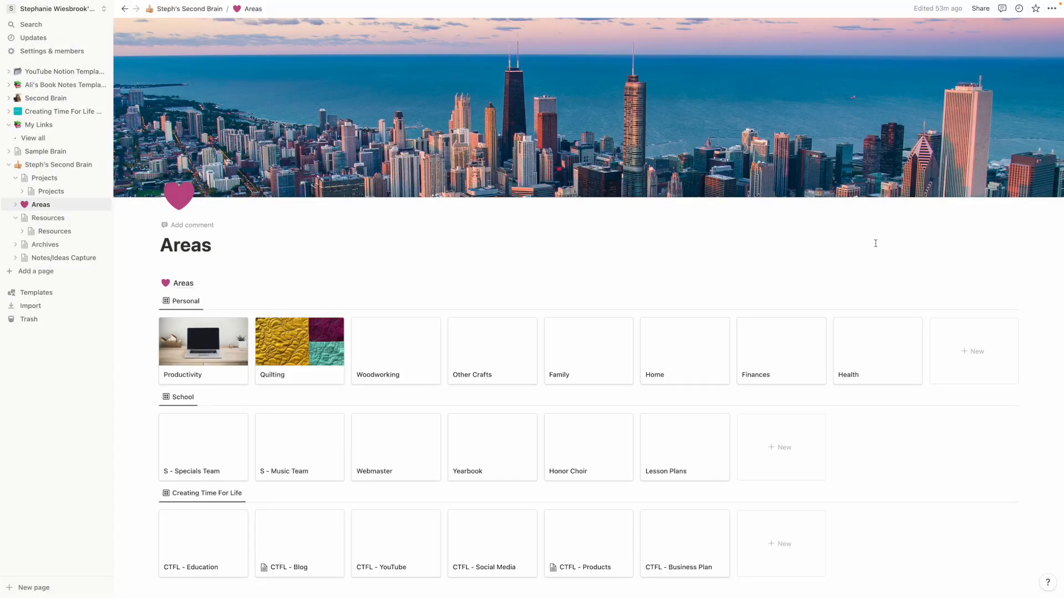
Rename the Webmaster and Yearbook areas in the School gallery as "S - Webmaster" and "S - Yearbook".
click(380, 458)
click(366, 94)
text(S -)
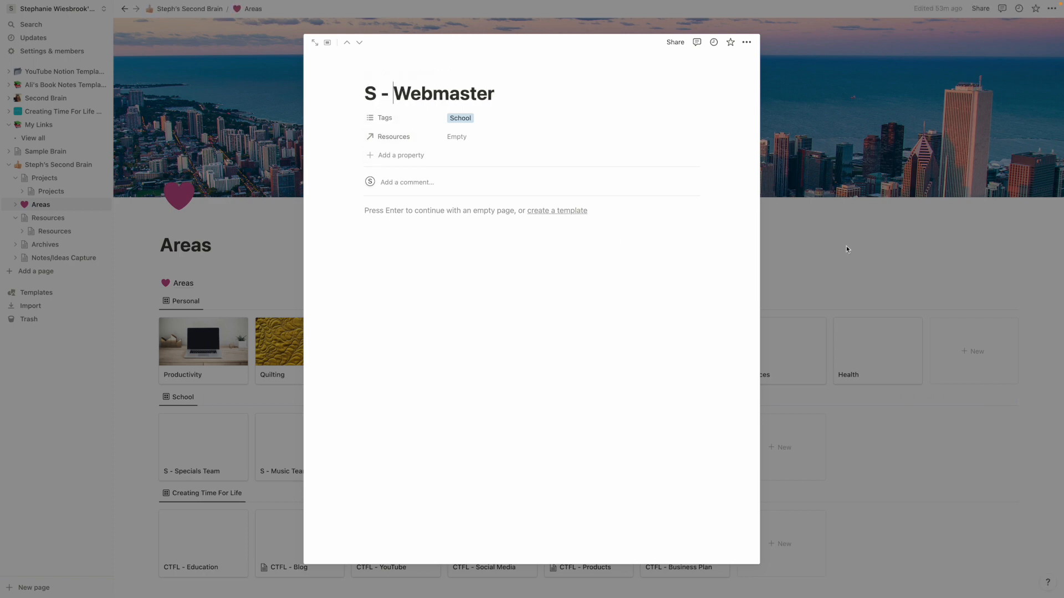
click(834, 247)
click(499, 442)
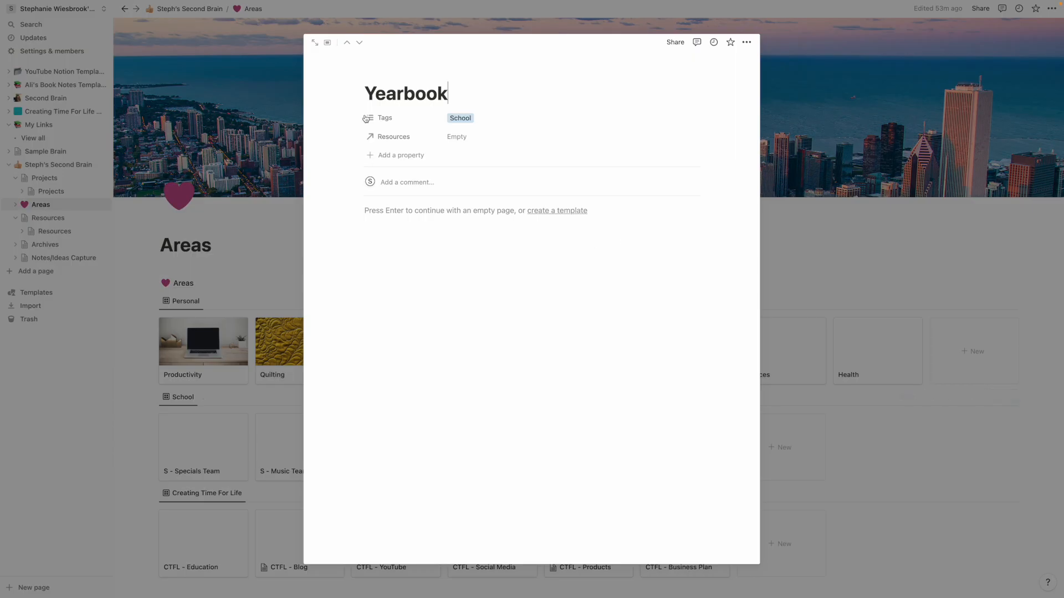
click(366, 88)
text(S -)
click(797, 214)
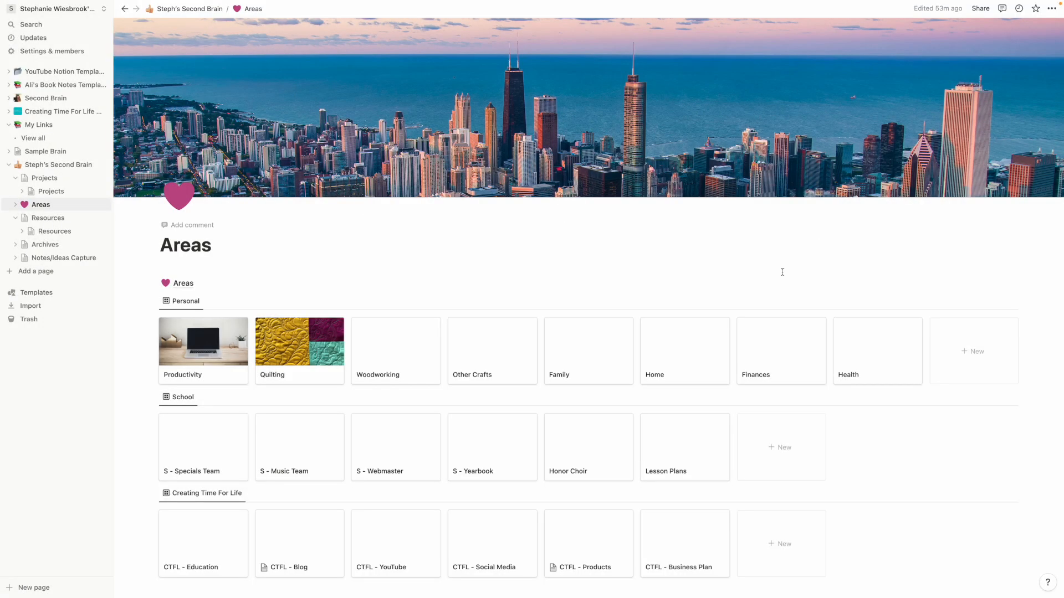
Rename the Honor Choir area in the School gallery as "S - Honor Choir".
click(573, 444)
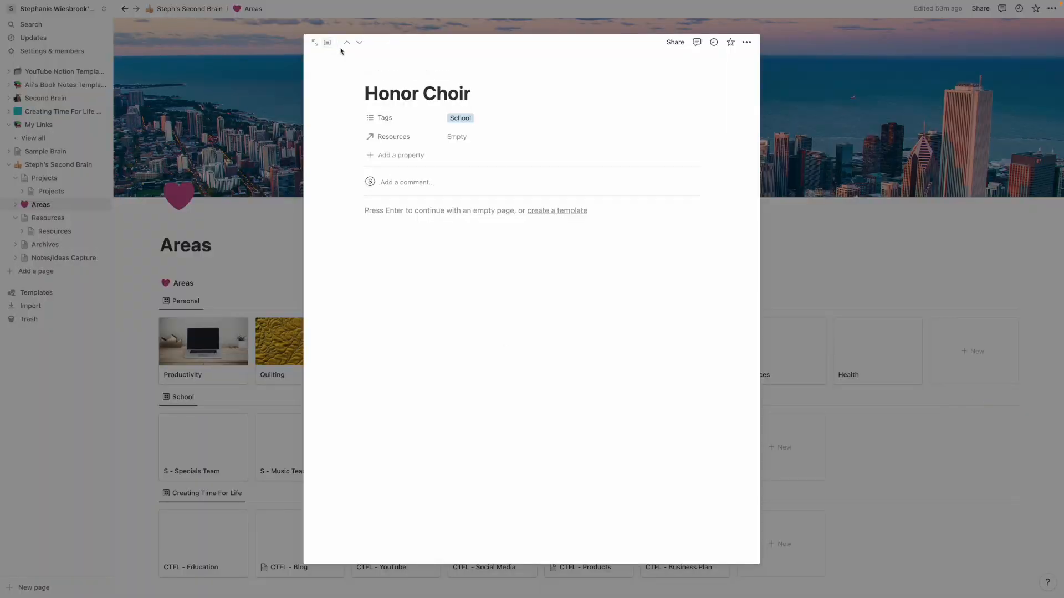
click(362, 95)
text(S -)
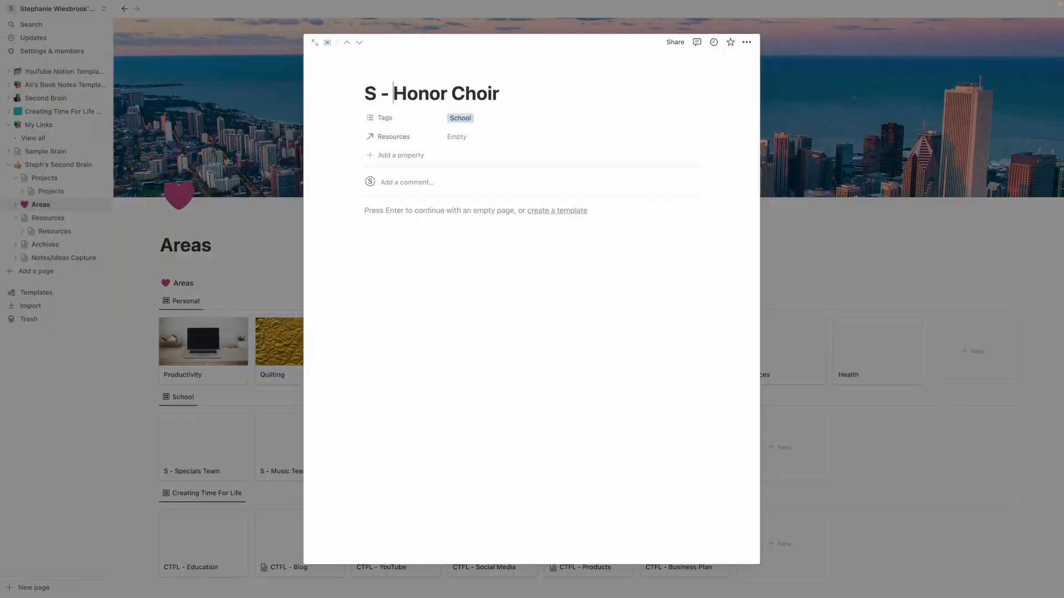
Rename the Lesson Plans area in the School gallery as "S - Lesson Plans" and close its page.
click(837, 237)
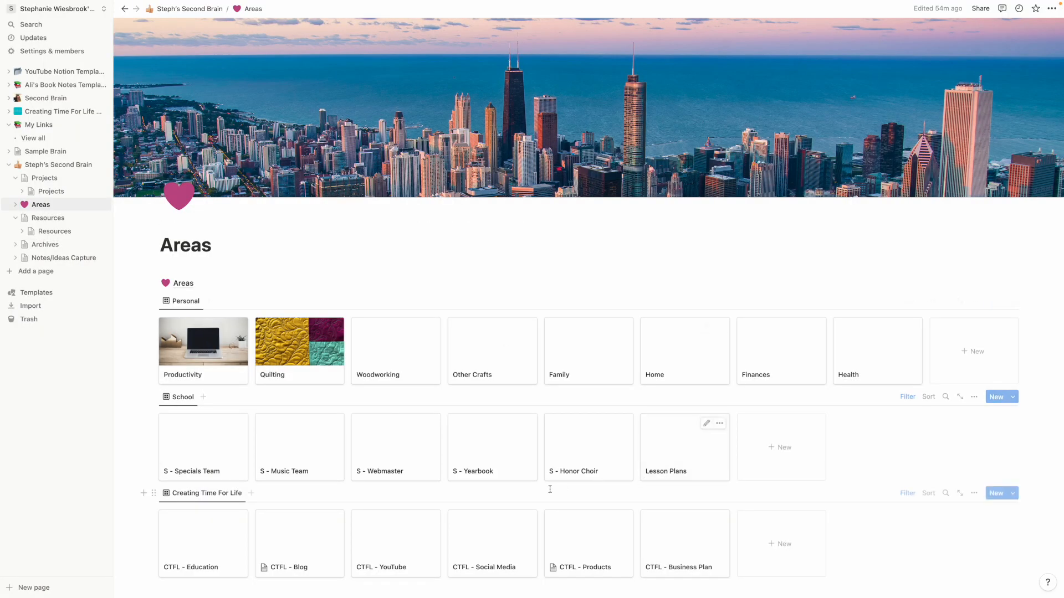
click(676, 430)
click(363, 95)
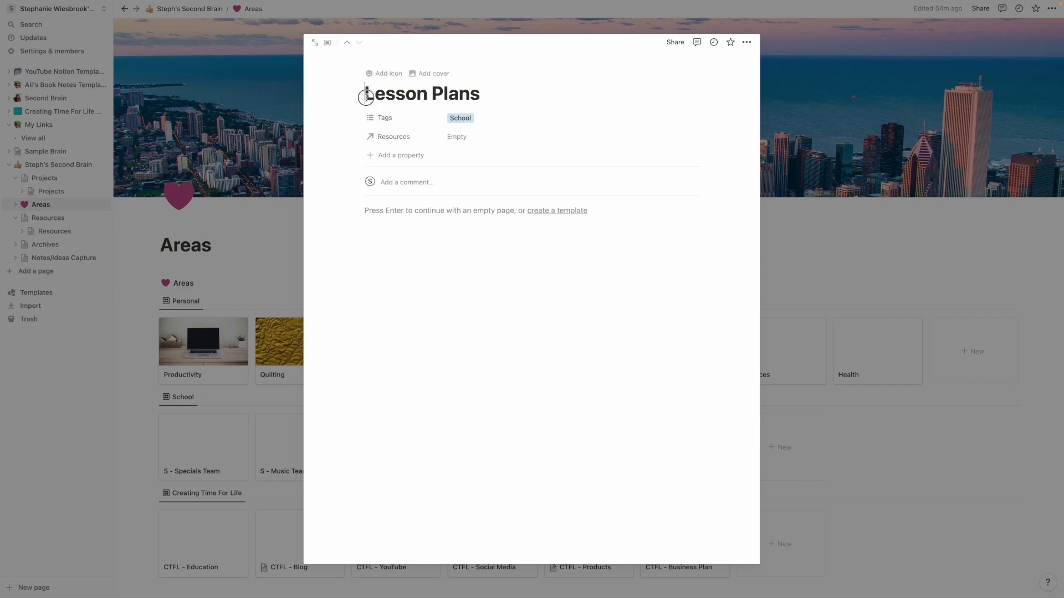
text(S -)
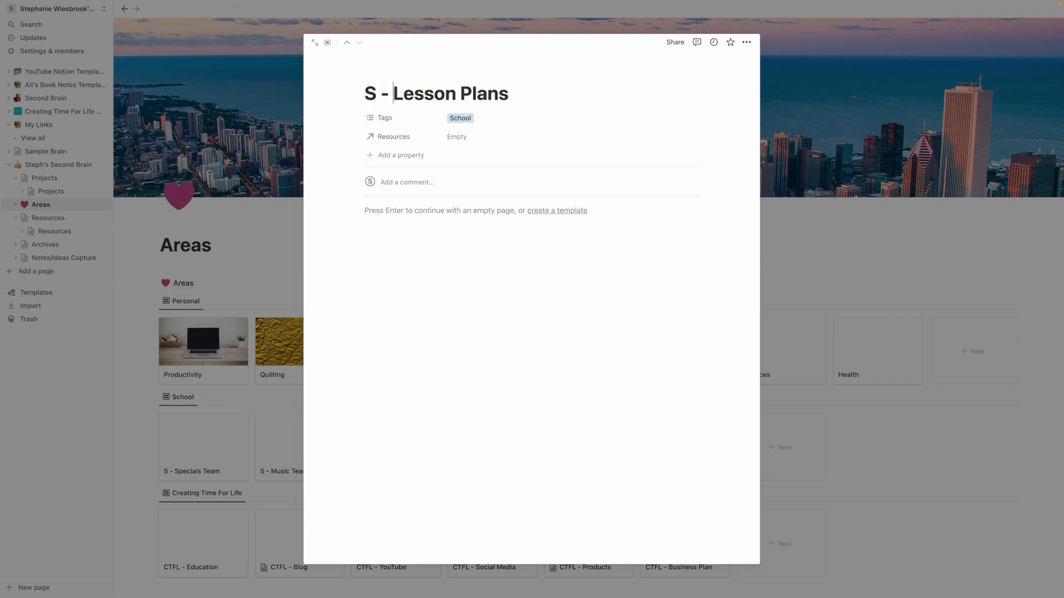
click(833, 274)
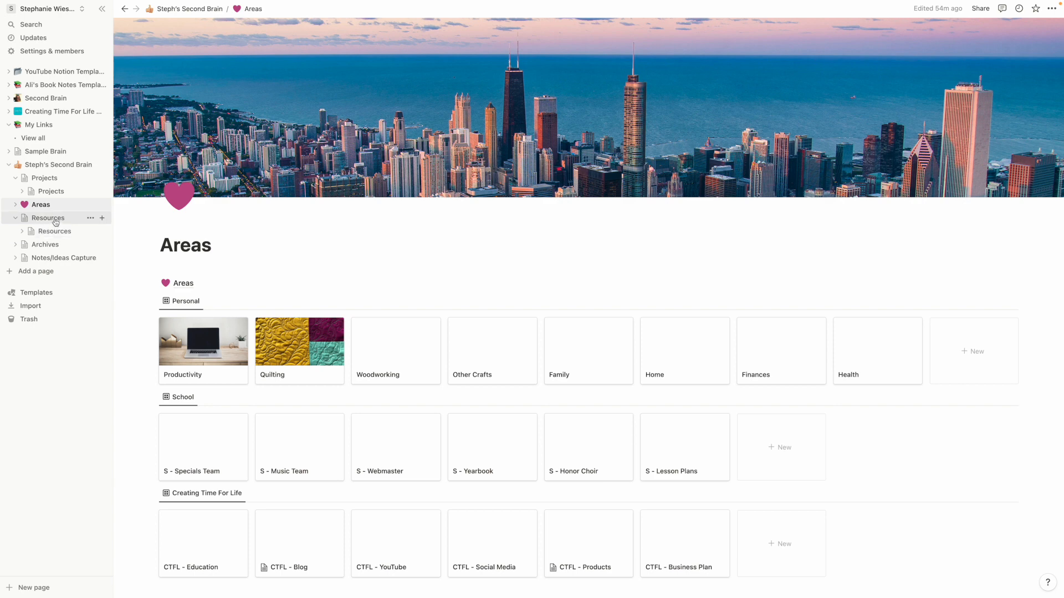
On the outer Projects page, move the Projects database link directly beneath the title and start an empty line below it.
click(55, 178)
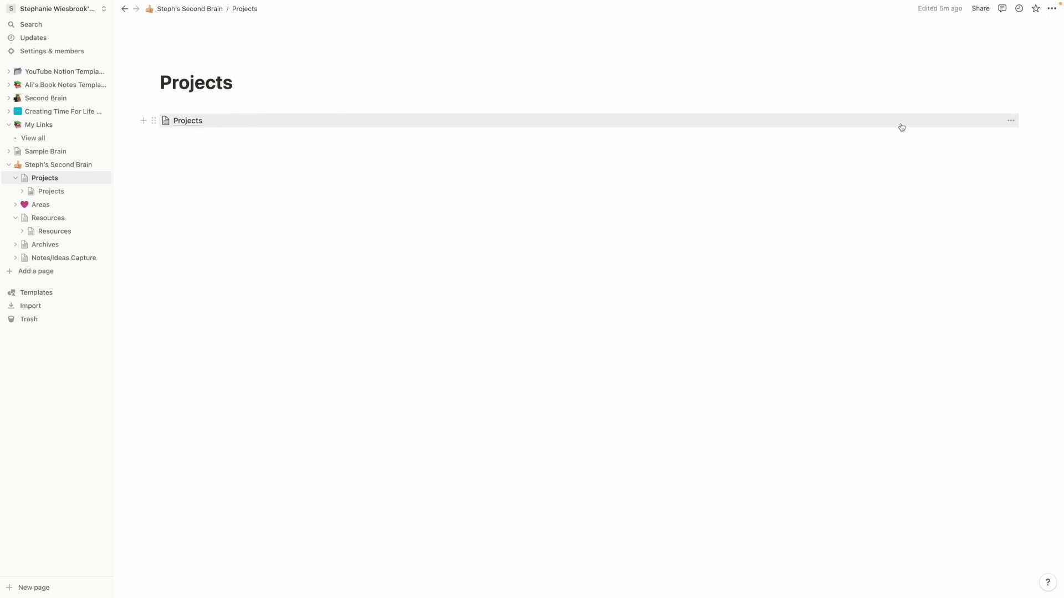
click(1012, 121)
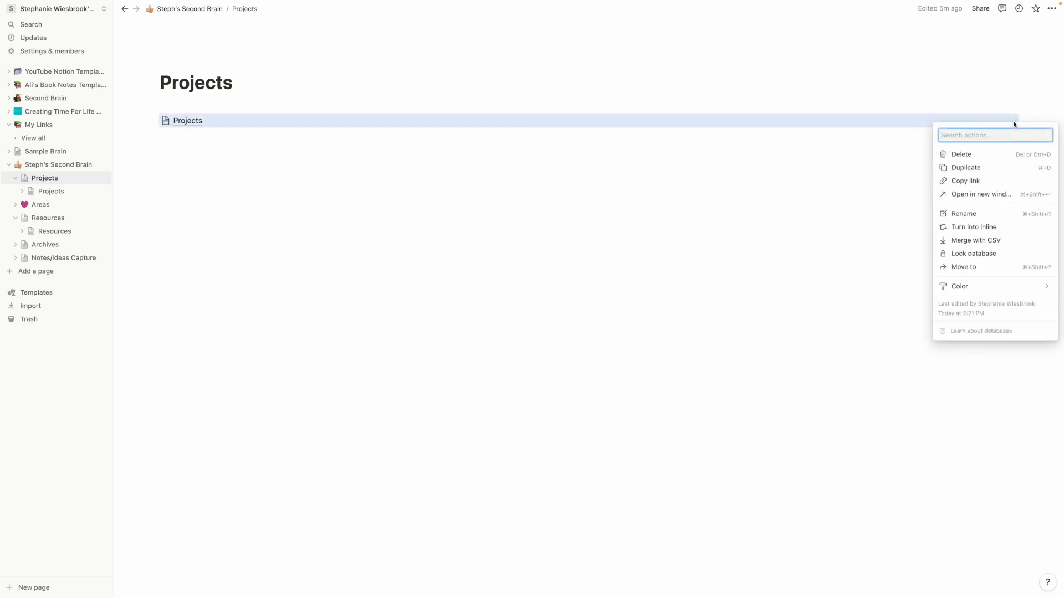
click(816, 205)
drag(153, 120, 149, 101)
click(252, 171)
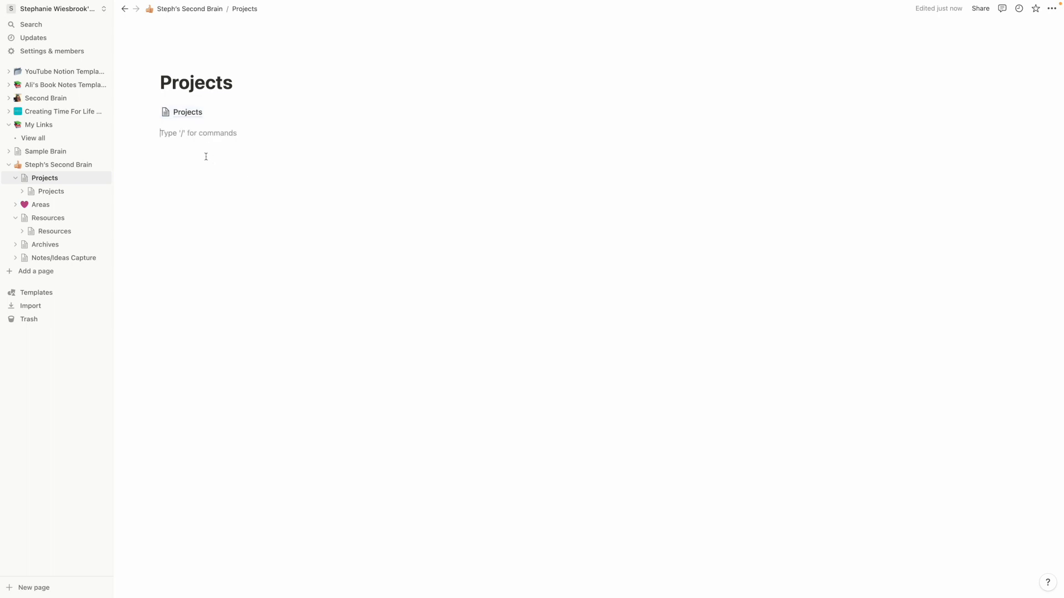
Insert a linked database view below the Projects link, using the Gallery view command and the Projects database as its source.
text(/)
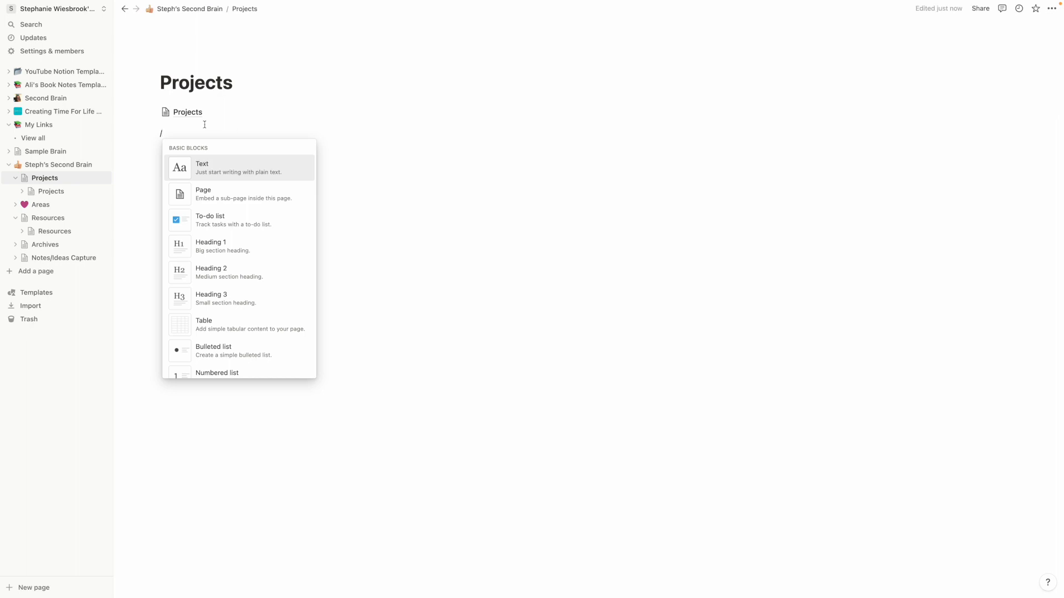
text(ta)
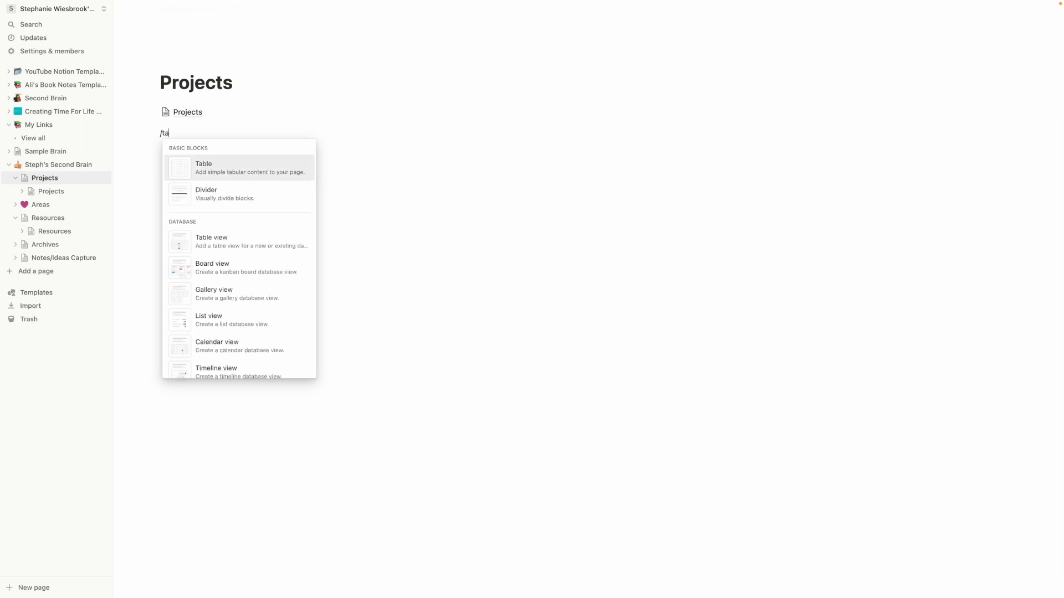
key(BackSpace)
key(BackSpace)
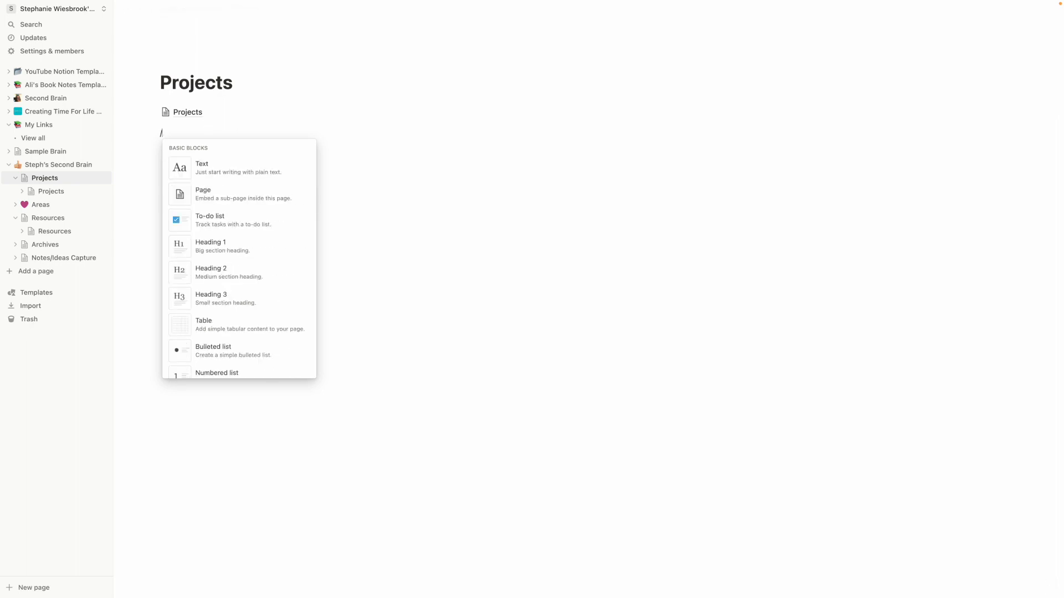
text(ga)
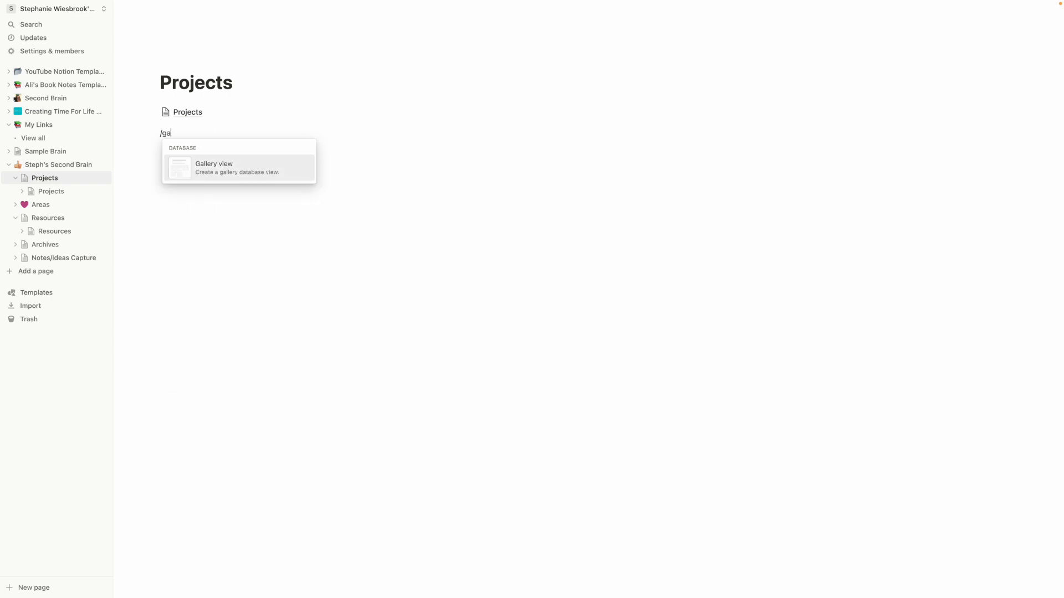
click(245, 171)
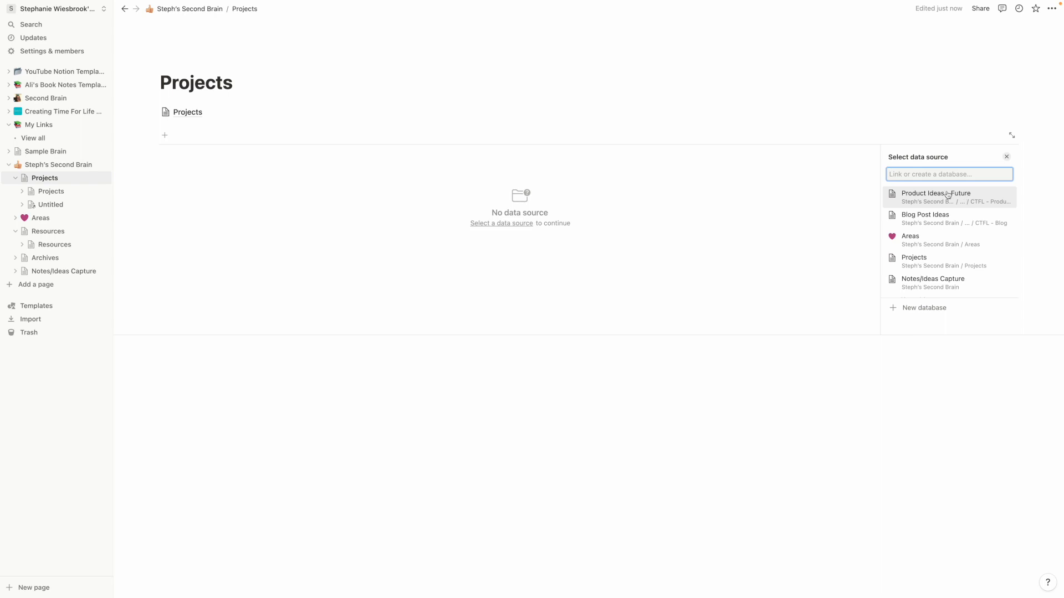
click(948, 266)
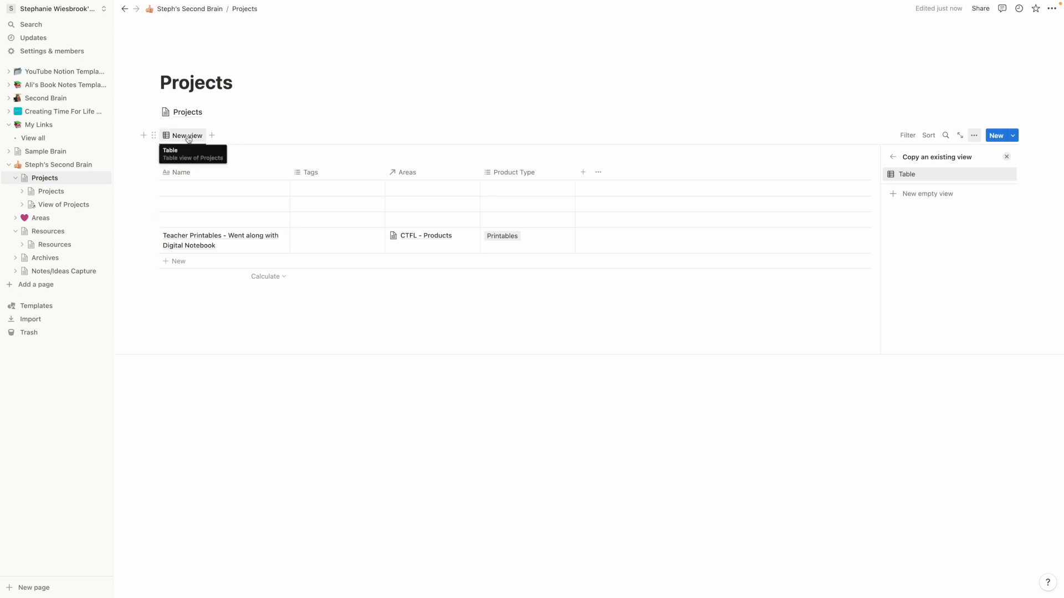
Set the layout of the linked Projects view to Gallery.
click(975, 135)
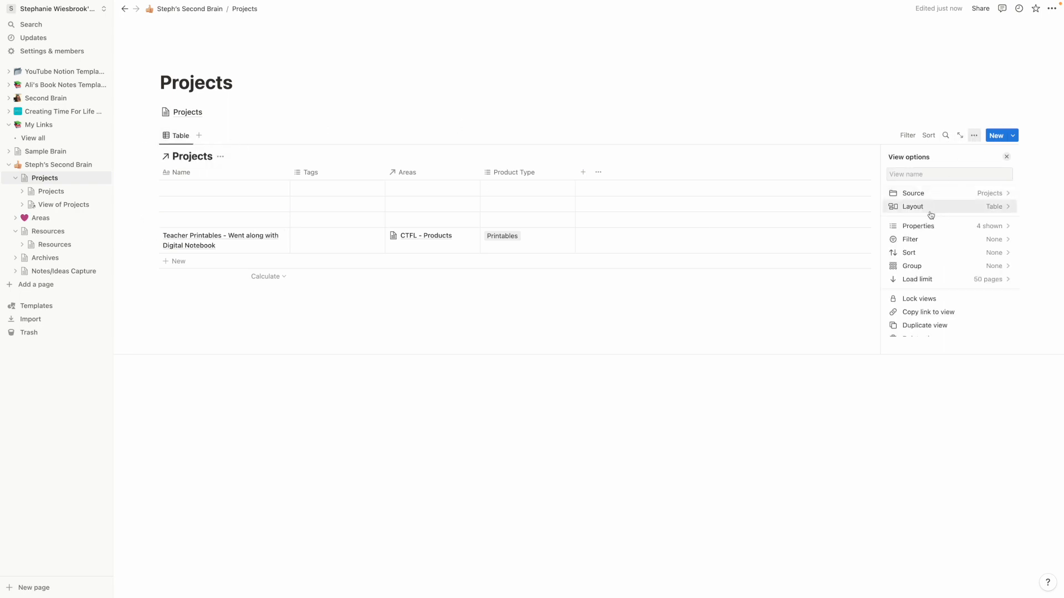
click(1003, 206)
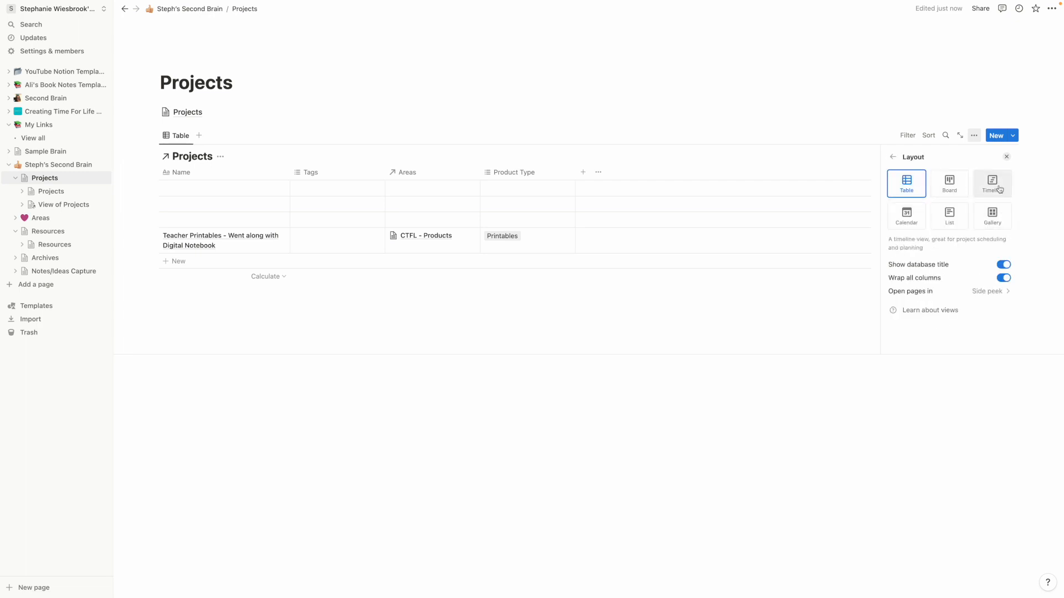
click(992, 220)
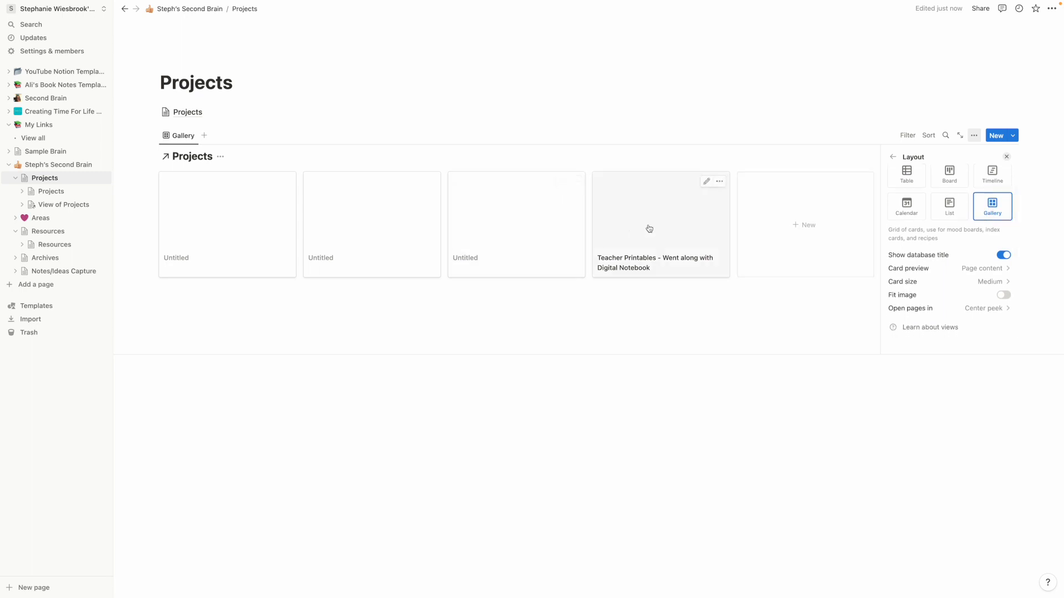
Delete the three untitled cards from the Projects gallery.
click(574, 182)
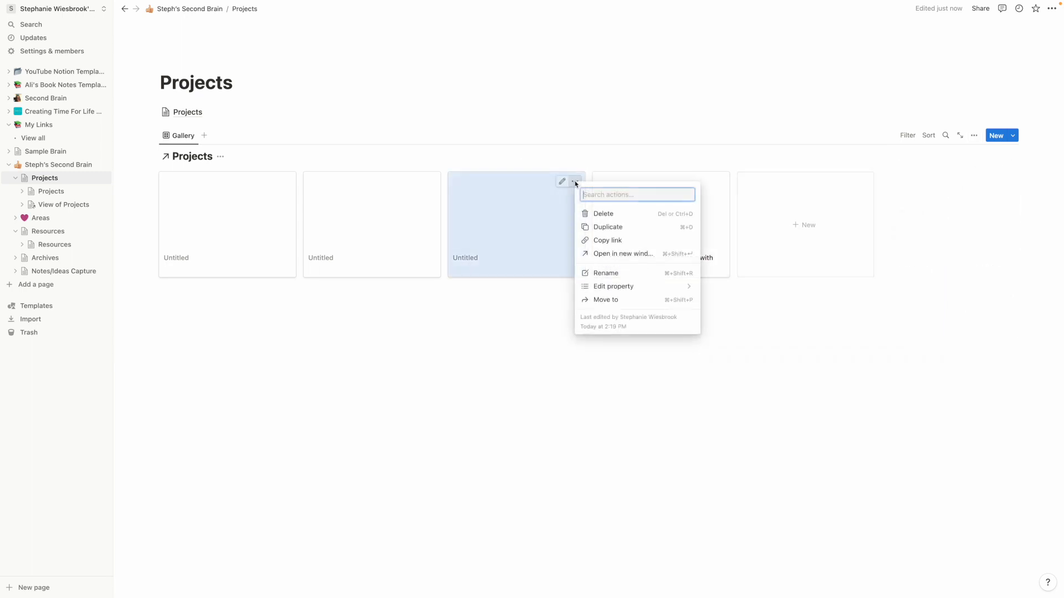
click(604, 214)
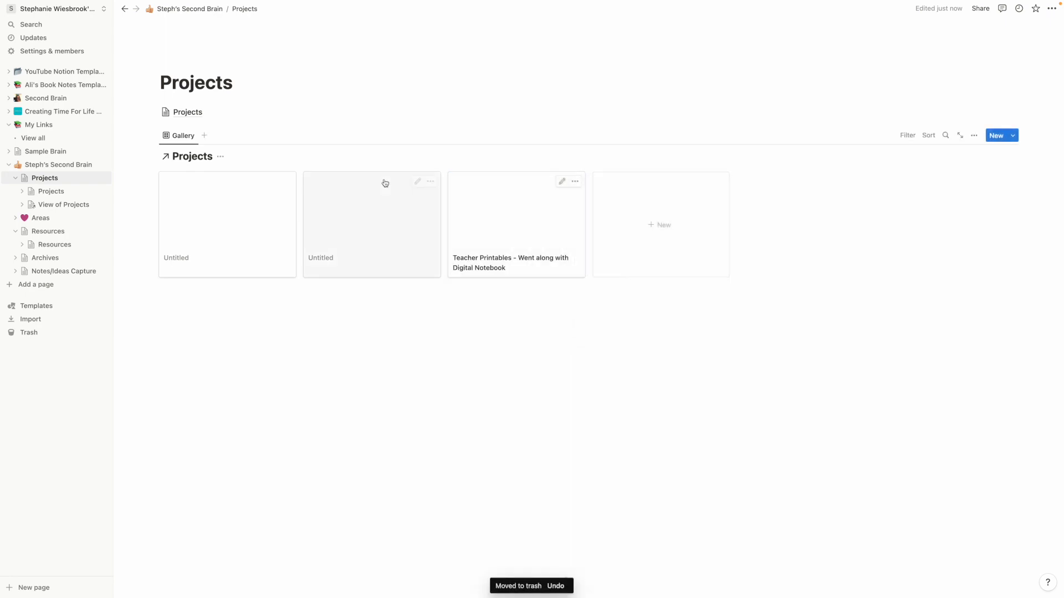
click(430, 183)
click(450, 215)
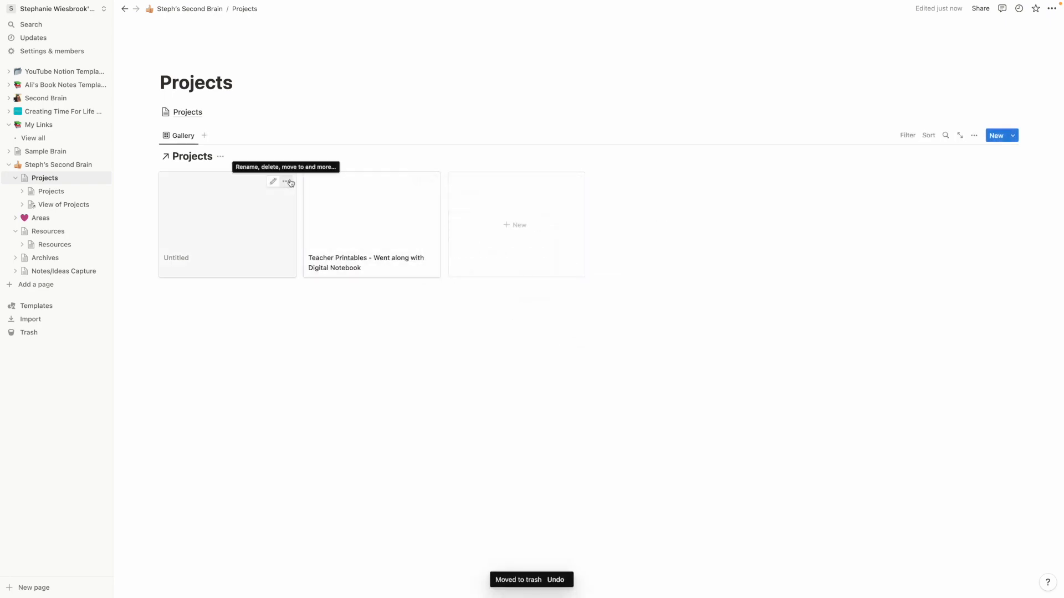
click(285, 182)
click(313, 211)
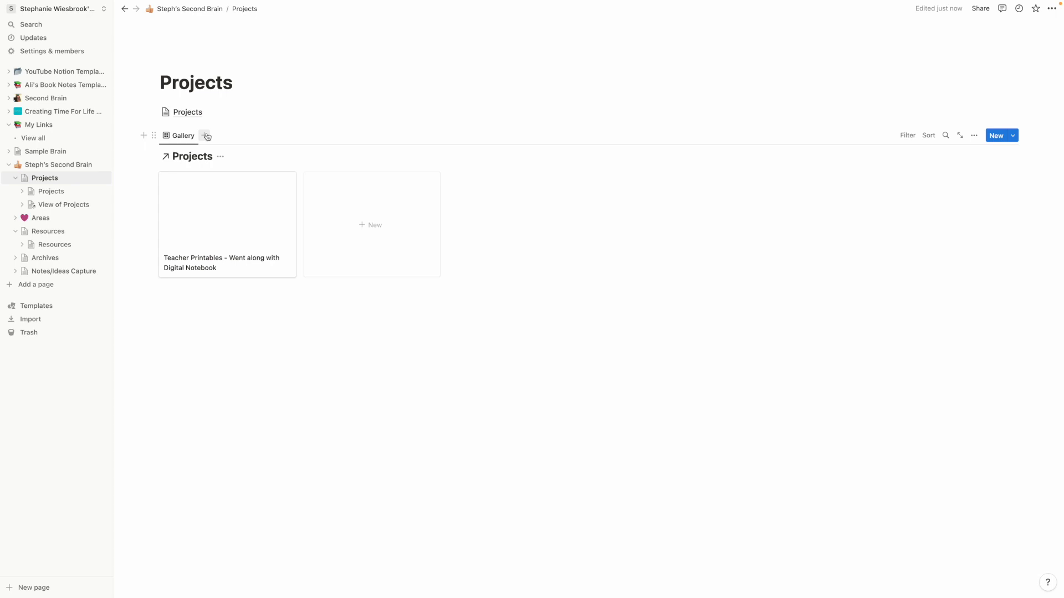
Check the Teacher Printables project's properties, and add a Select property named "Status" to the original Projects database.
click(206, 206)
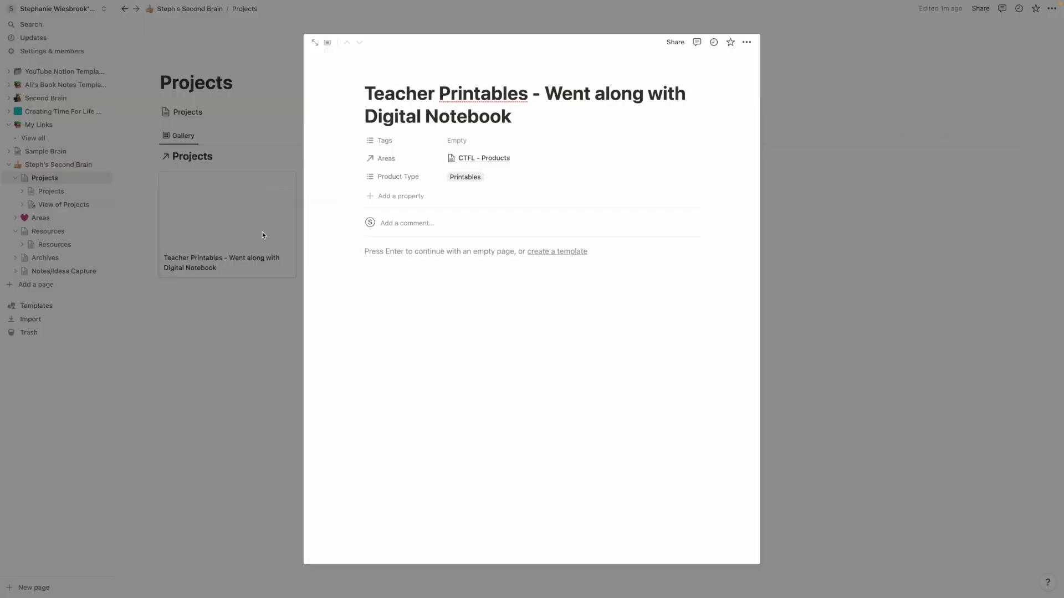
click(231, 326)
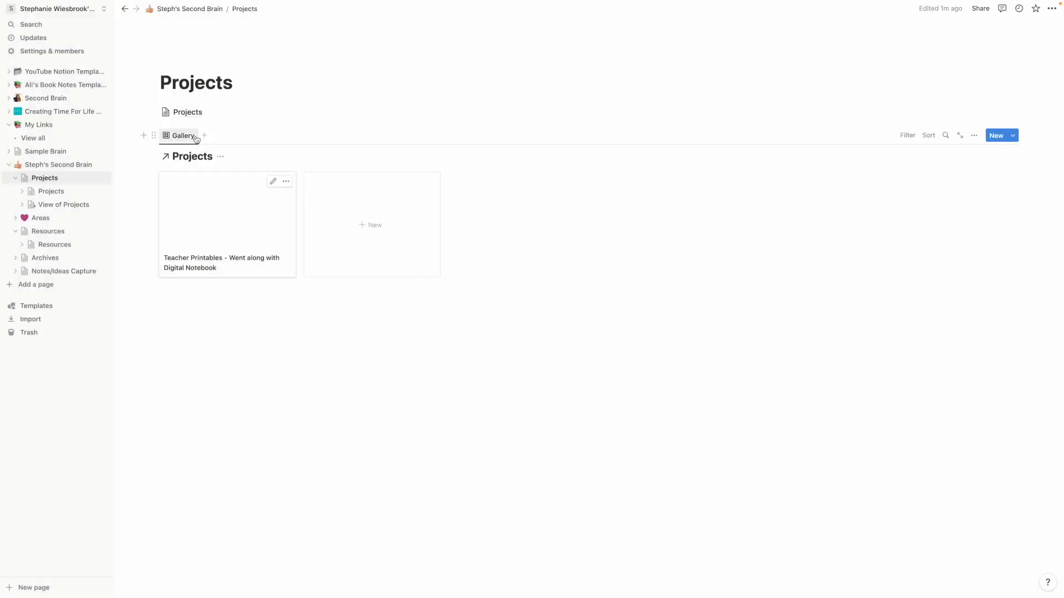
click(186, 112)
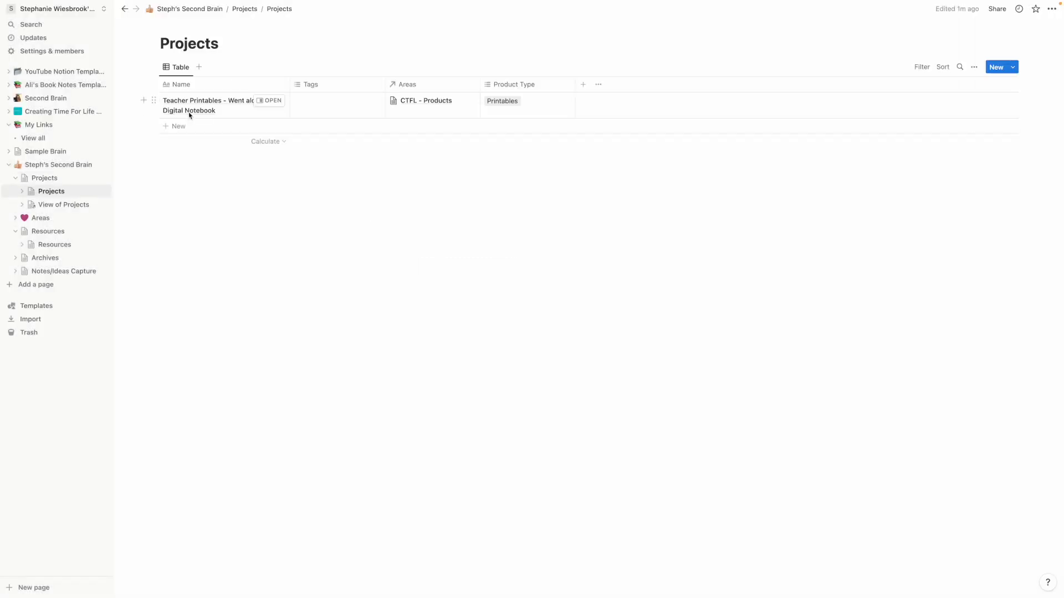
click(583, 84)
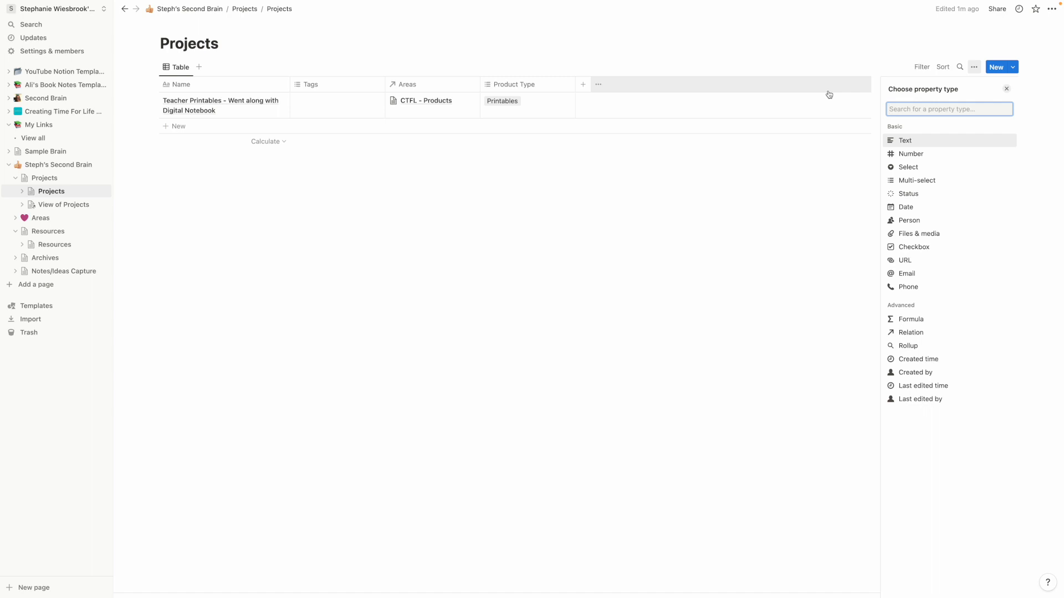
key(Down)
key(Down)
key(Return)
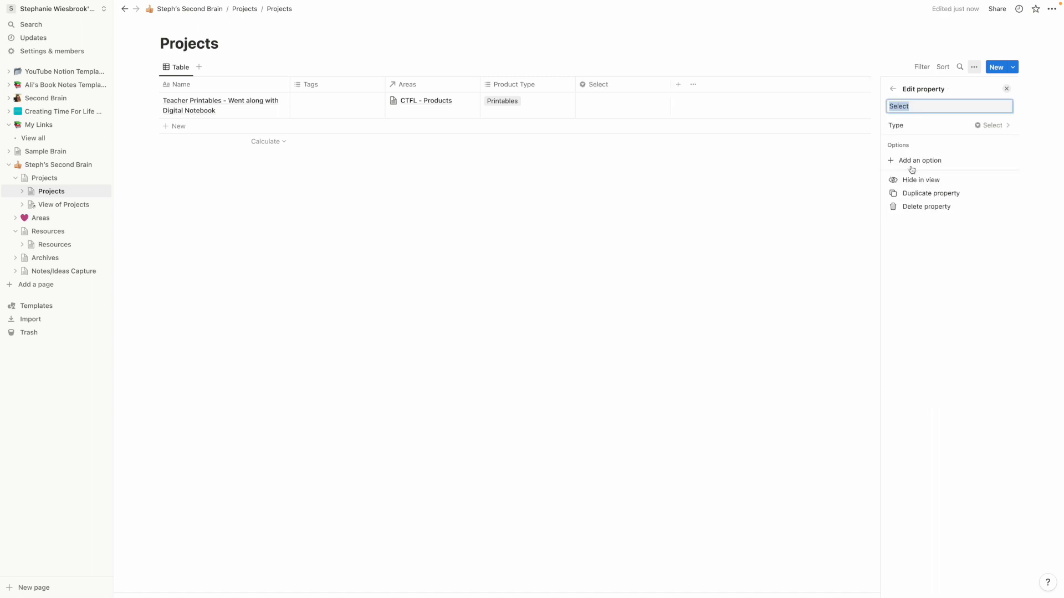
text(Status)
Add the options "Idea Stage" and "Creating" to the Status property, and set the Teacher Printables project's status to Idea Stage.
click(922, 160)
text(Idea Stage)
key(Return)
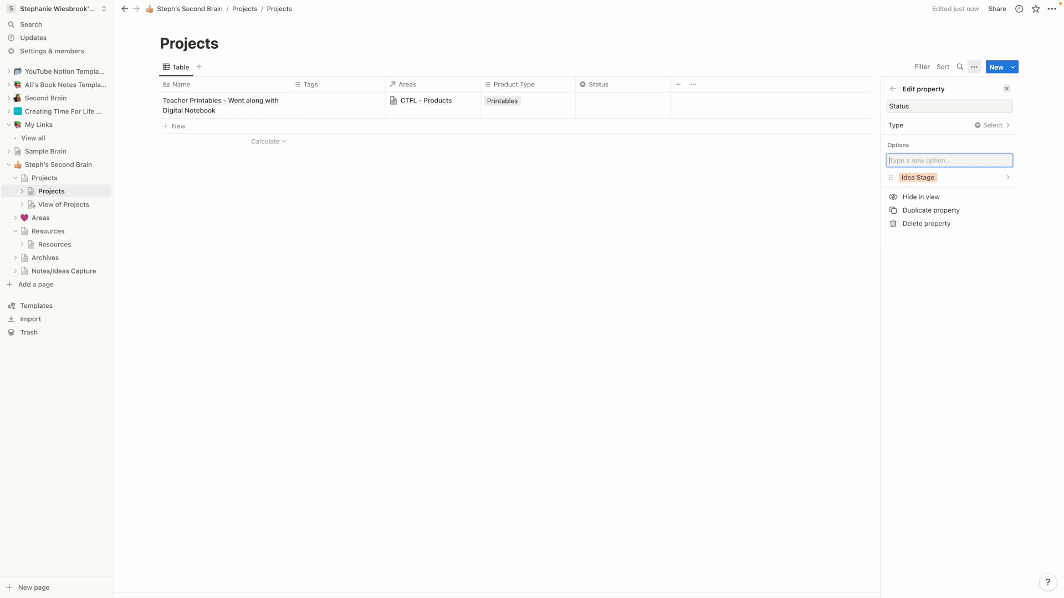
text(Creating)
key(Return)
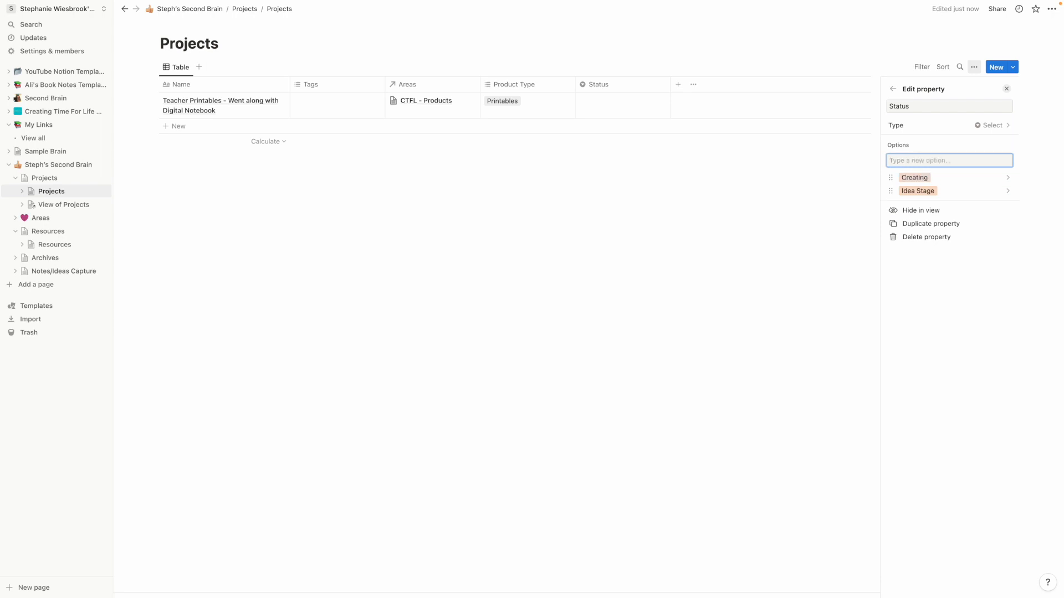
text(Comp)
key(BackSpace)
key(BackSpace)
key(BackSpace)
click(866, 193)
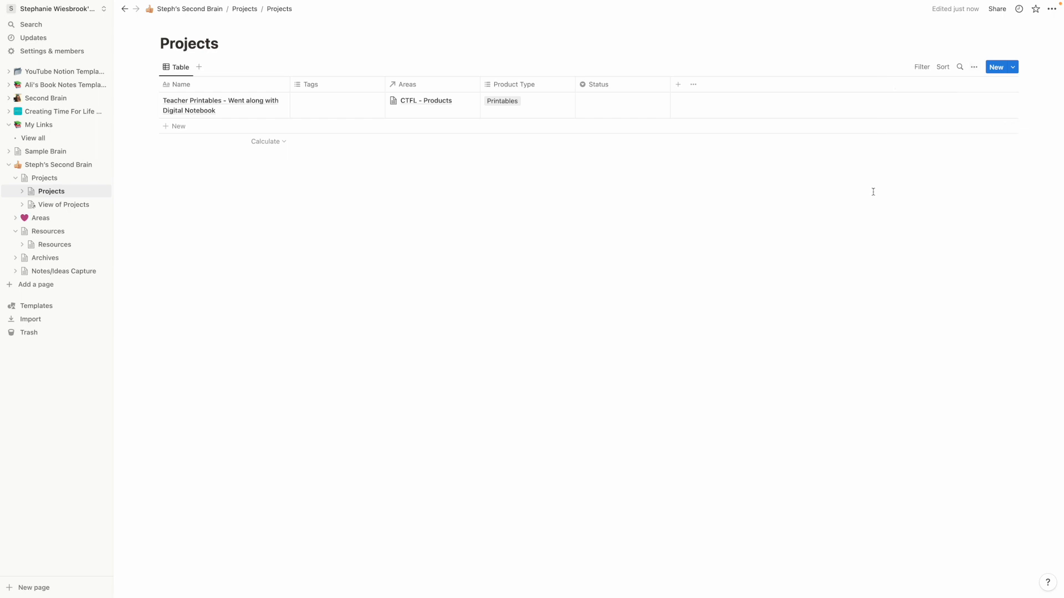
click(610, 105)
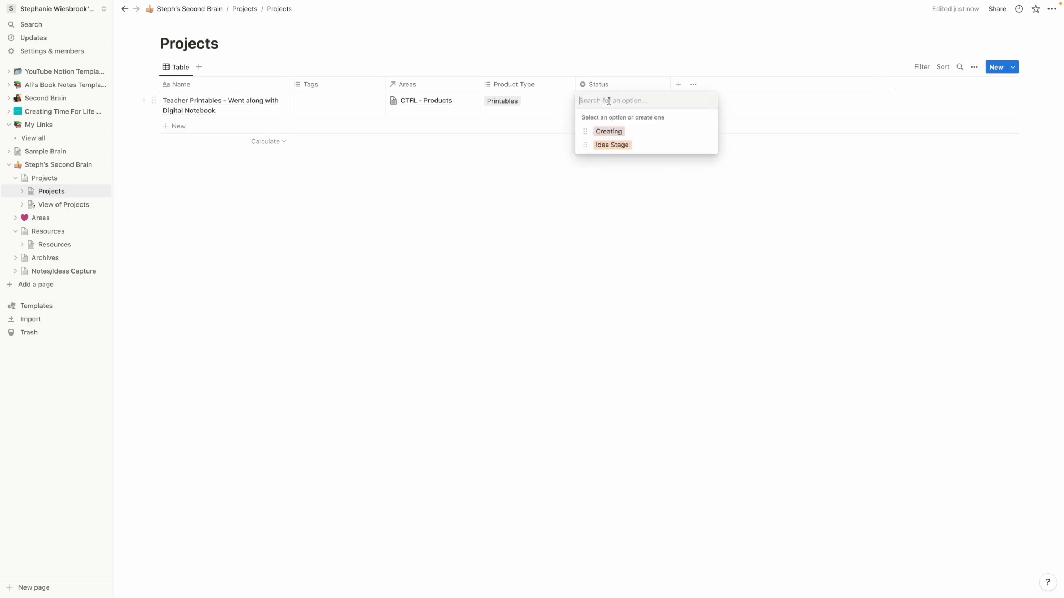
click(640, 149)
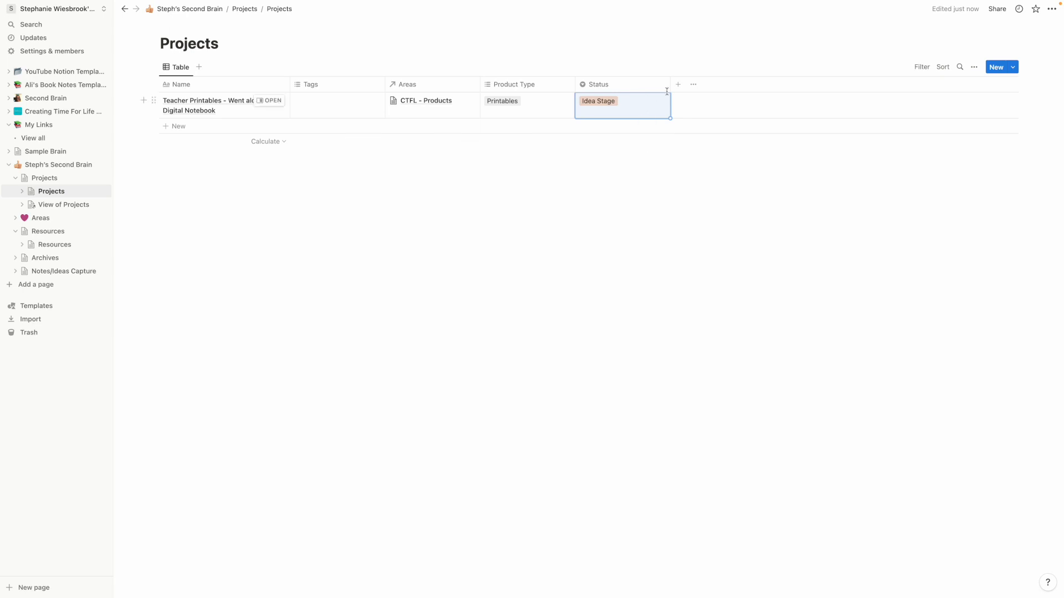
click(185, 69)
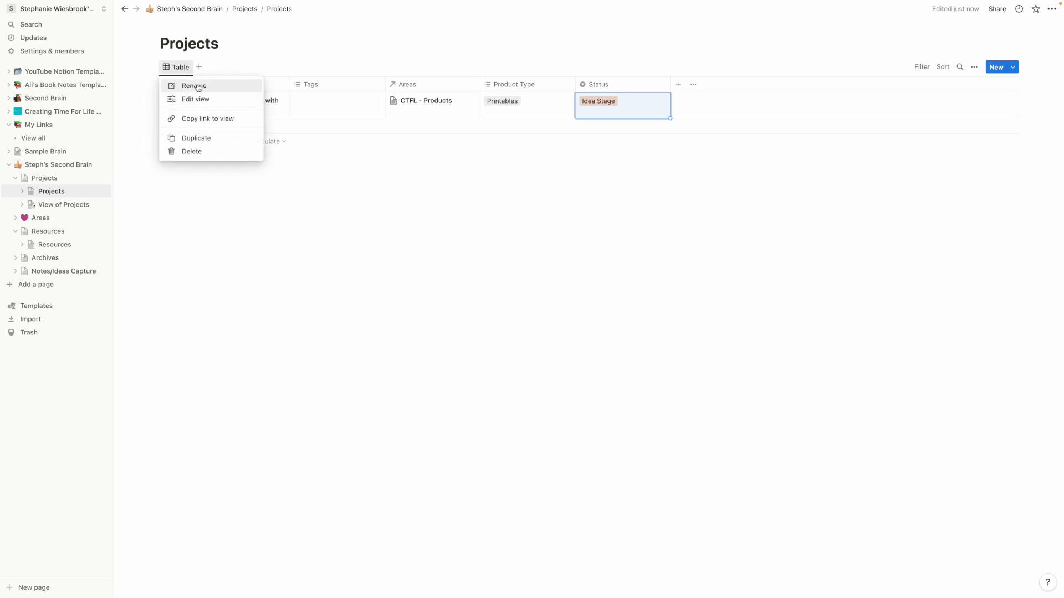
click(199, 86)
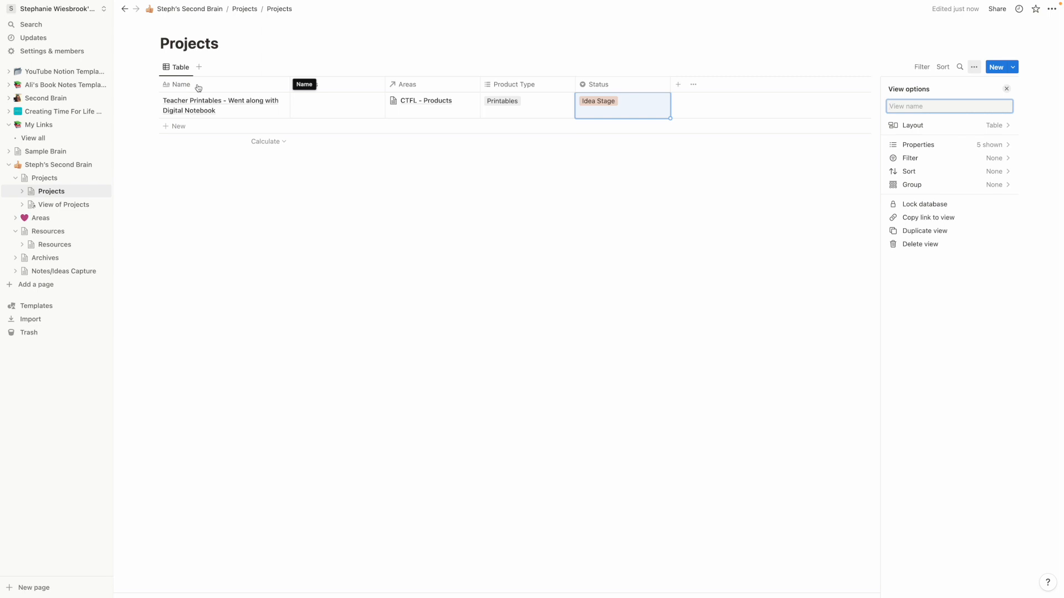
click(450, 249)
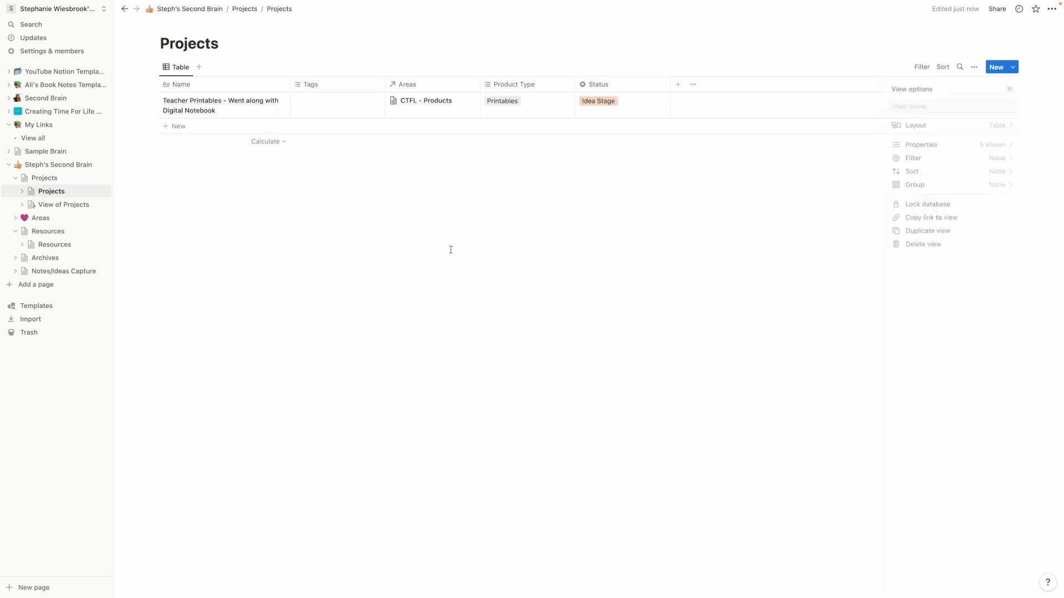
Rename the Gallery view of the linked database on the Projects page to "All Projects".
click(58, 181)
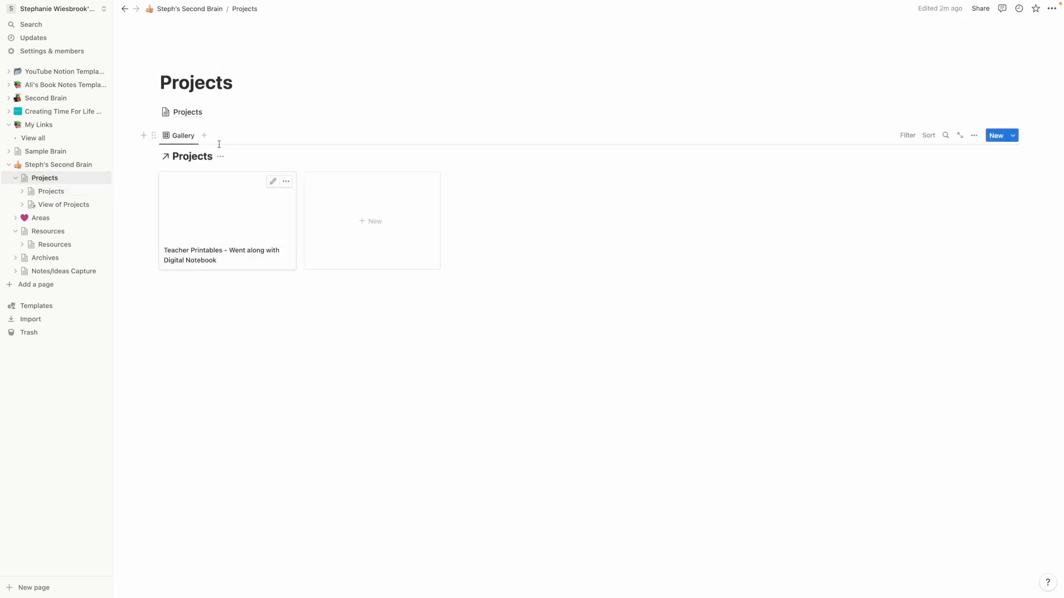
click(183, 140)
click(189, 154)
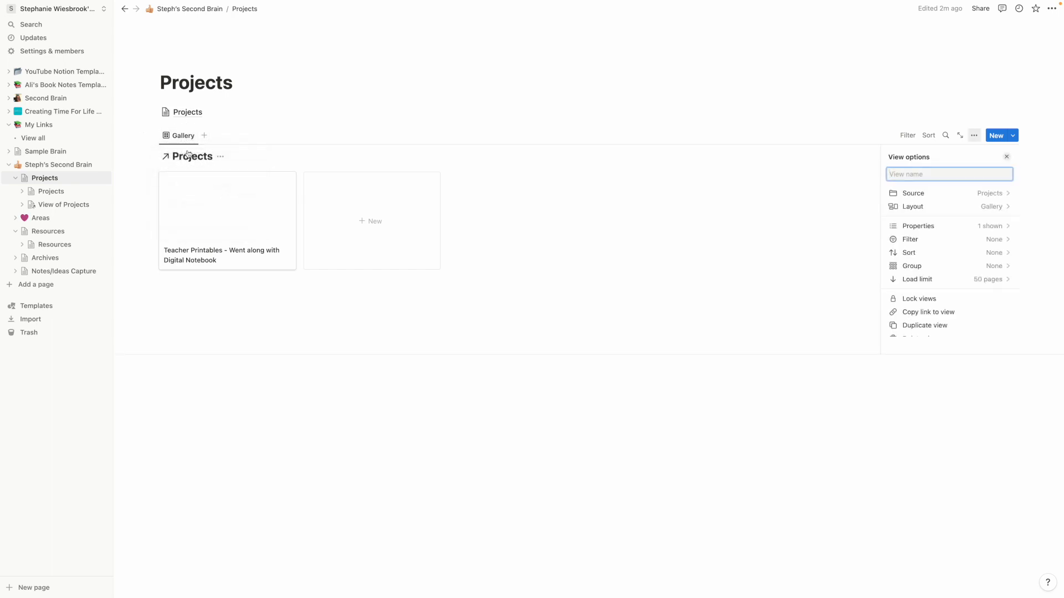
text(All Project)
Add a second view with Projects as its data source, copied from the existing All Projects view.
click(218, 136)
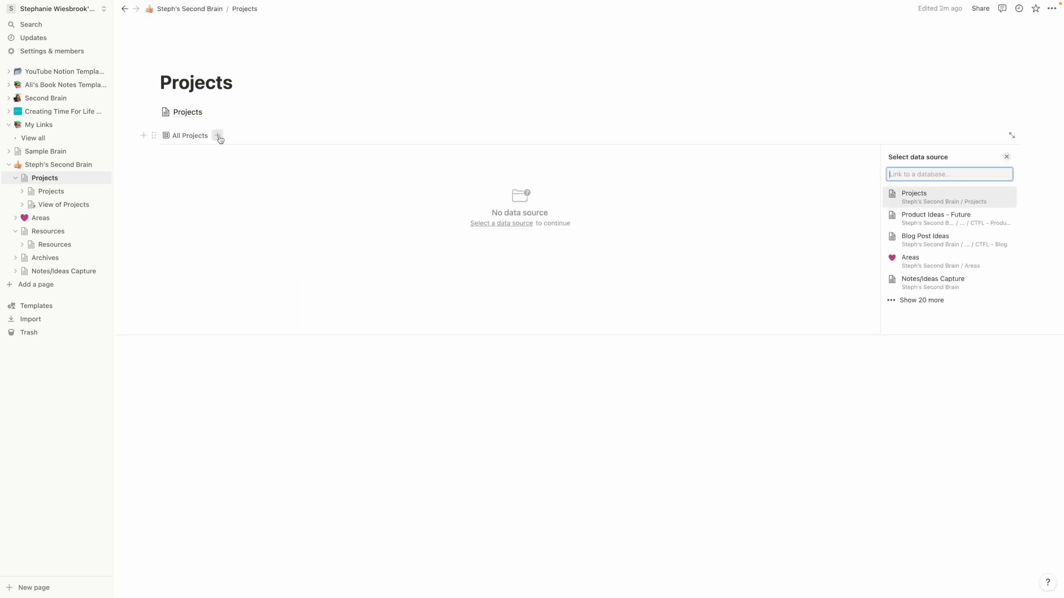
click(952, 202)
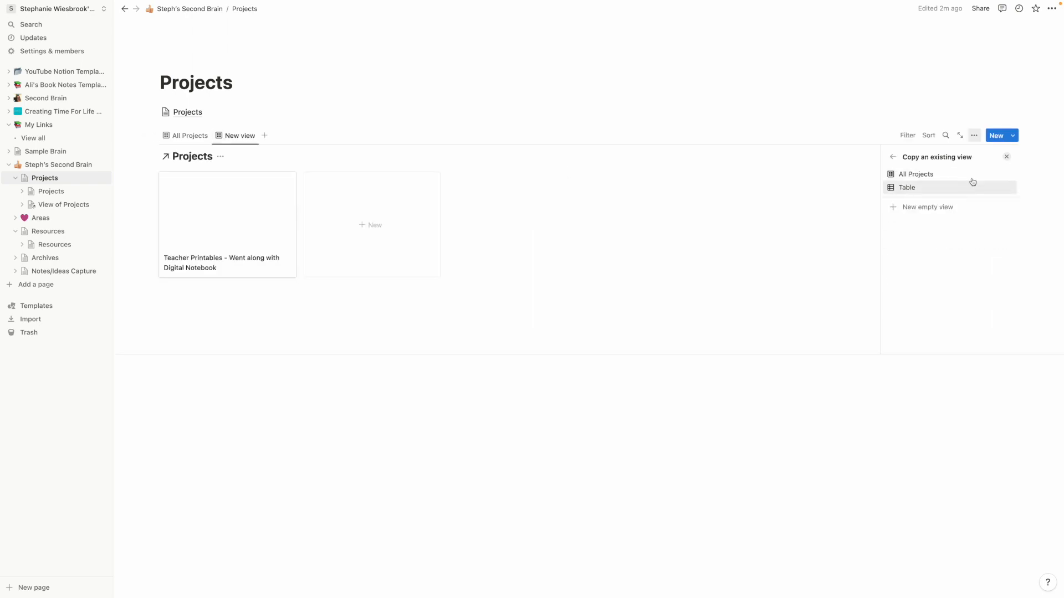
click(974, 138)
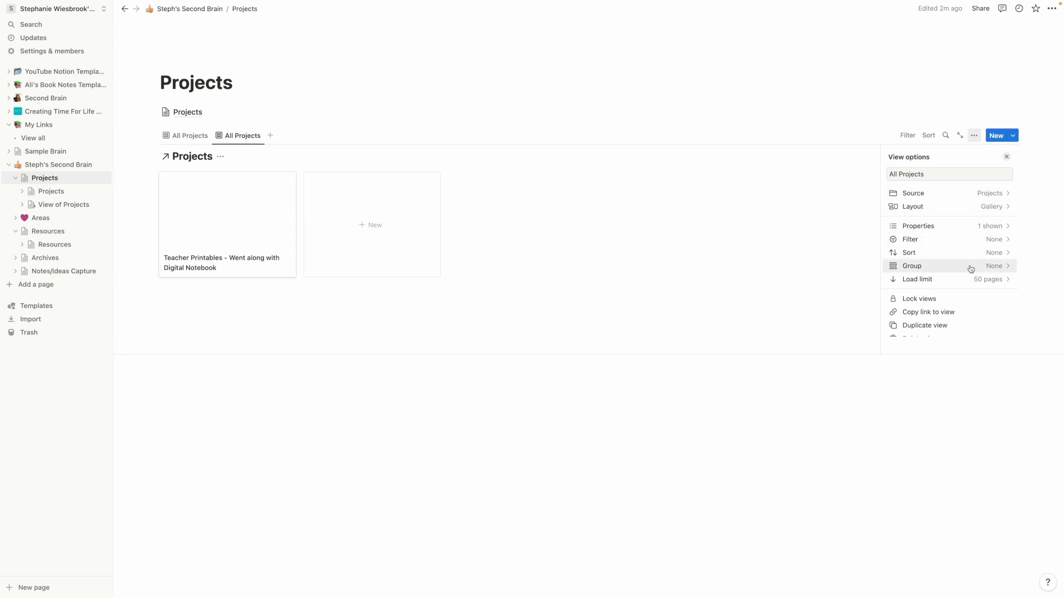
Set the copied All Projects view to the Board layout and turn on color columns.
click(1004, 212)
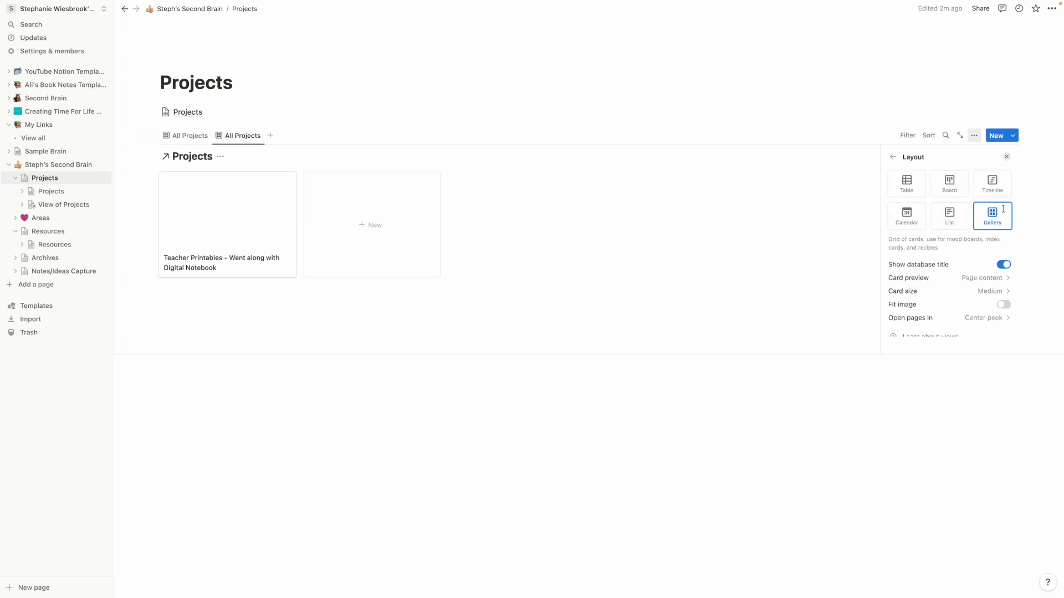
click(952, 191)
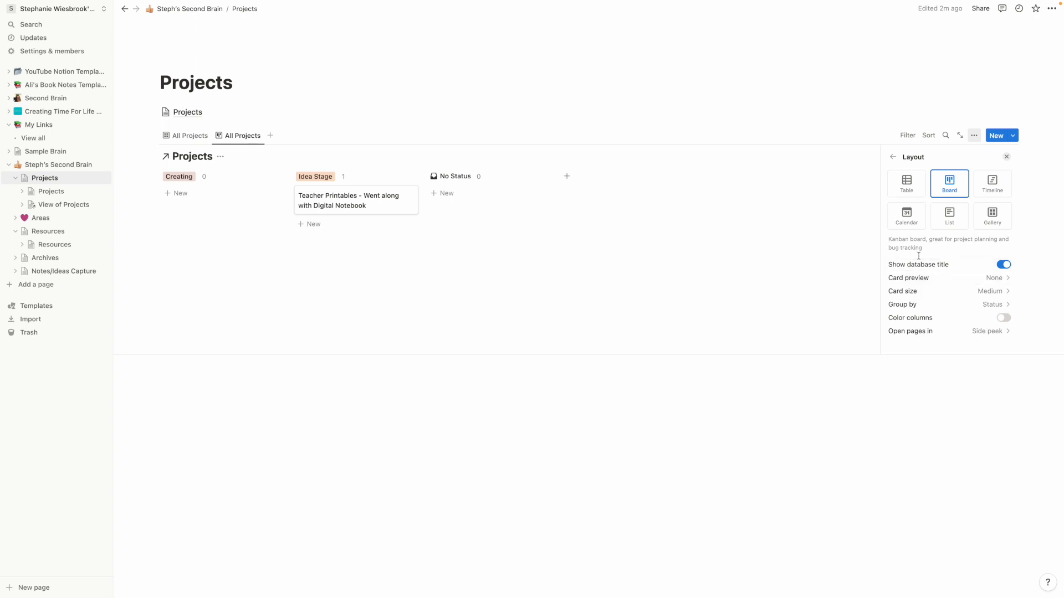
click(1003, 319)
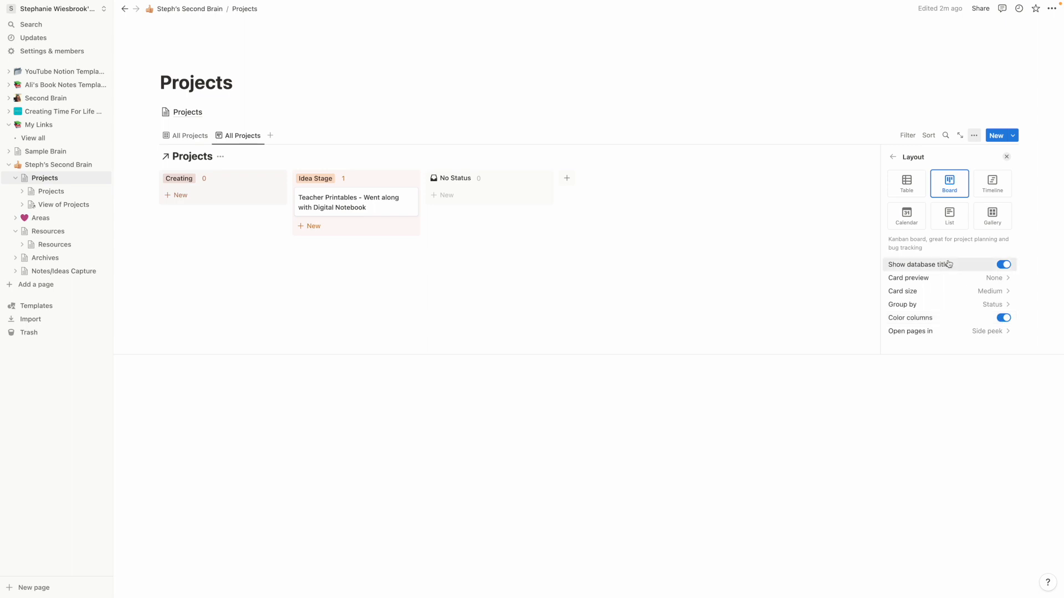
scroll(951, 183, down, 1)
scroll(952, 184, up, 1)
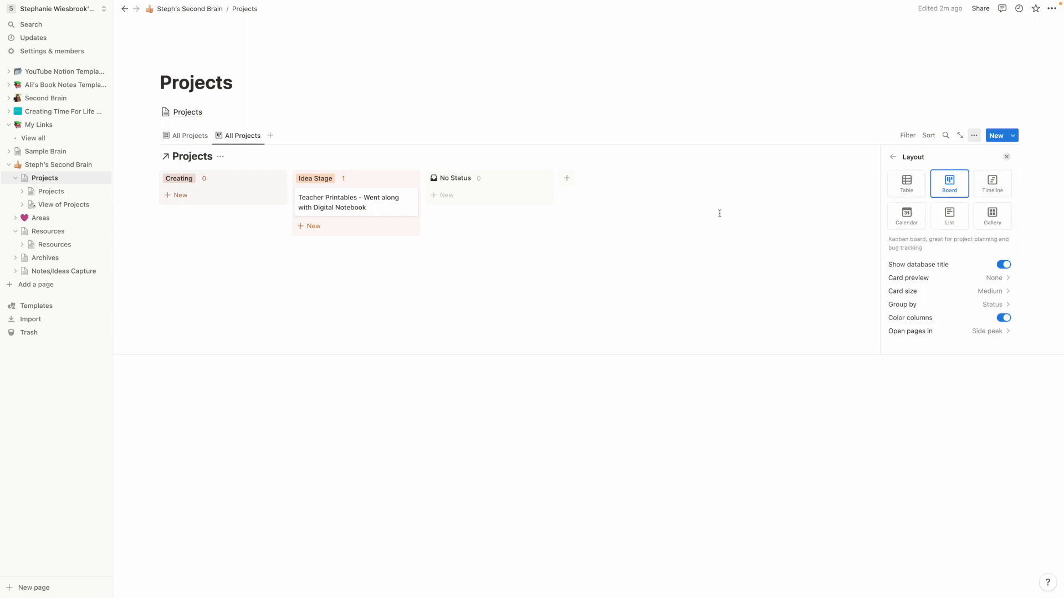
scroll(749, 207, down, 1)
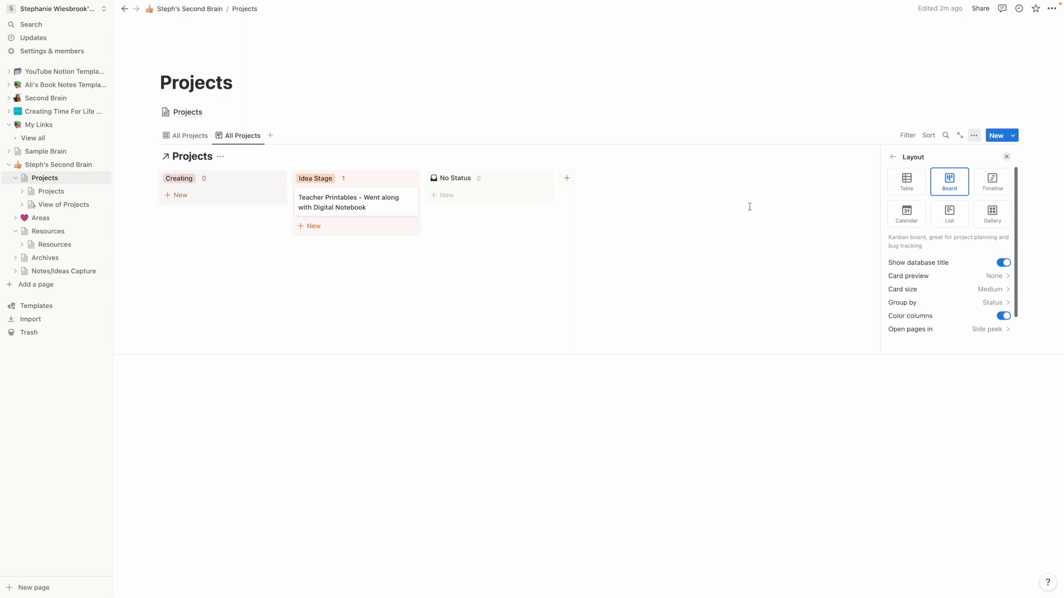
In the original Projects database, move the Idea Stage option above Creating in the Status property's option list.
click(192, 153)
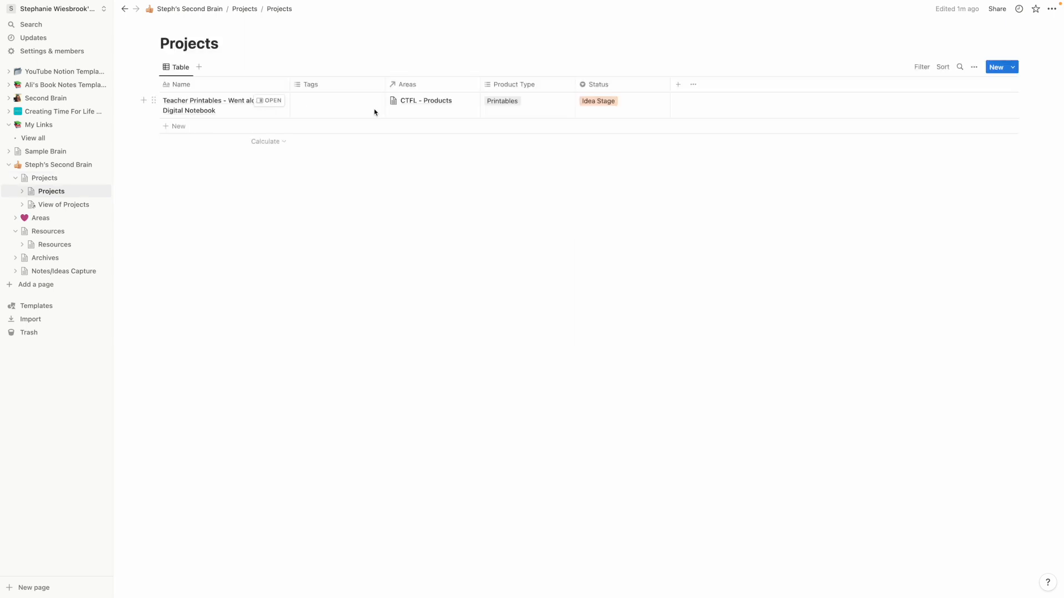
click(634, 111)
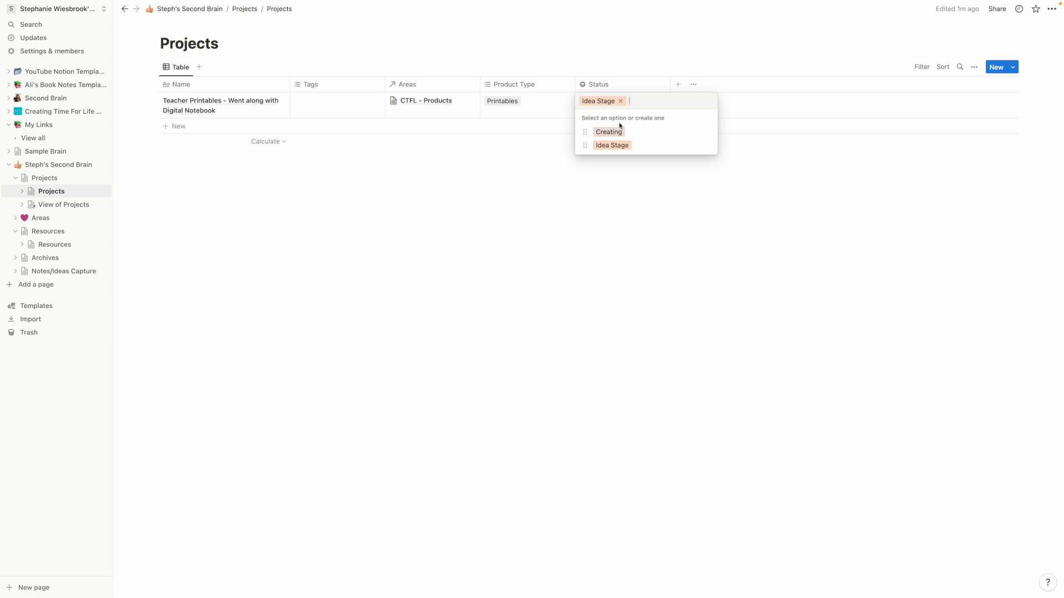
drag(587, 147, 584, 135)
click(598, 233)
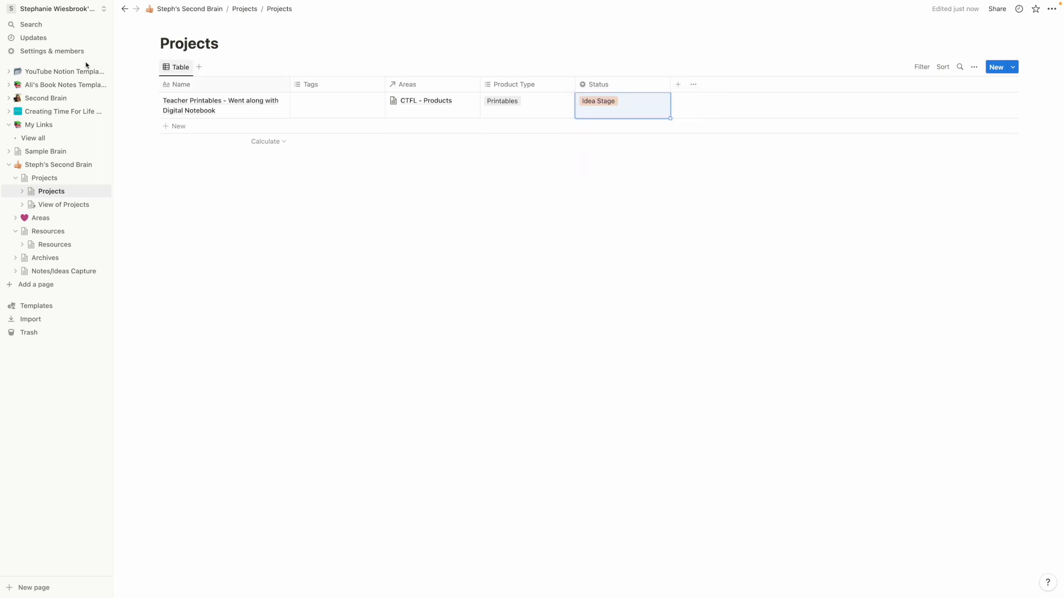
Return to the main Projects page and move the board's Creating column after Idea Stage.
click(248, 10)
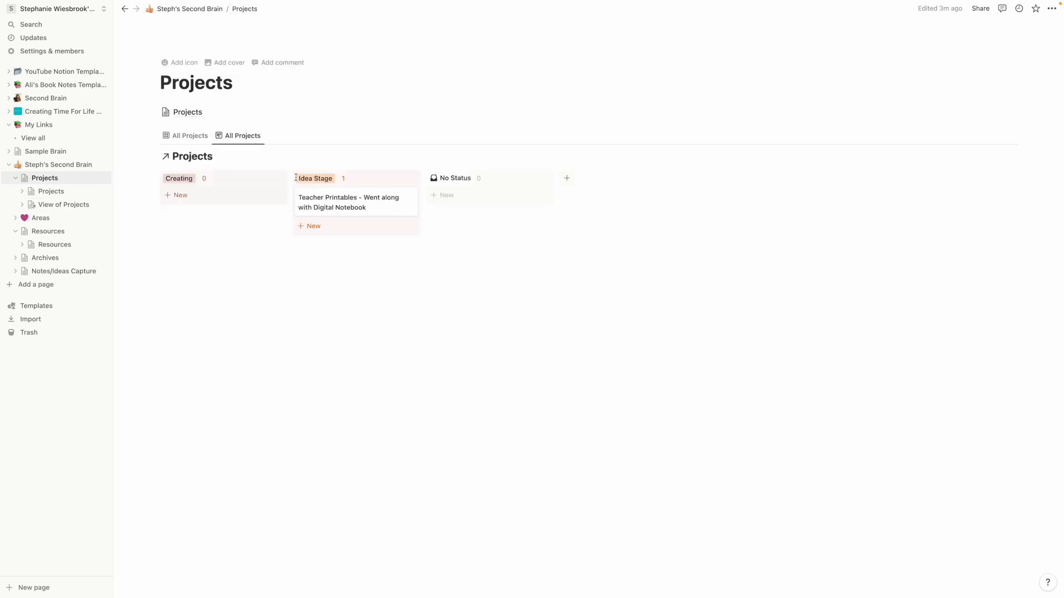
click(387, 285)
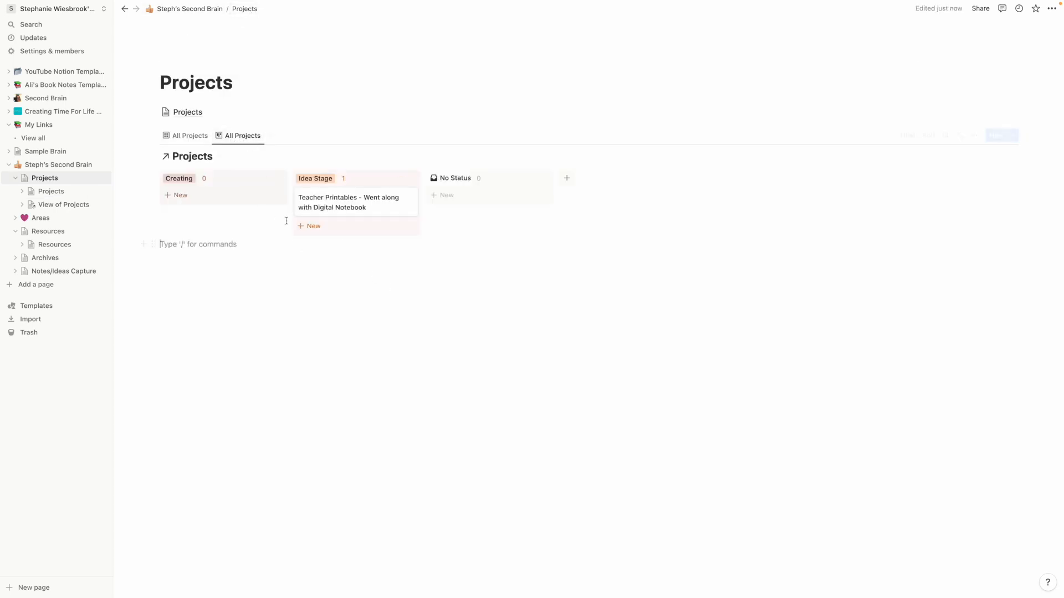
drag(267, 180, 390, 177)
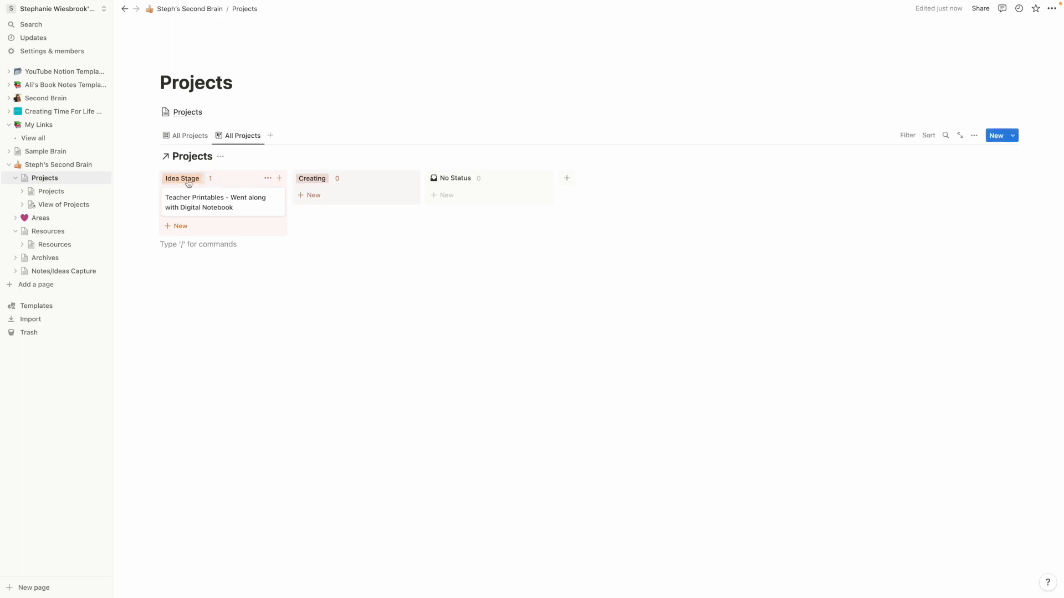
Color the board's Idea Stage column light gray and its Creating column green.
click(267, 178)
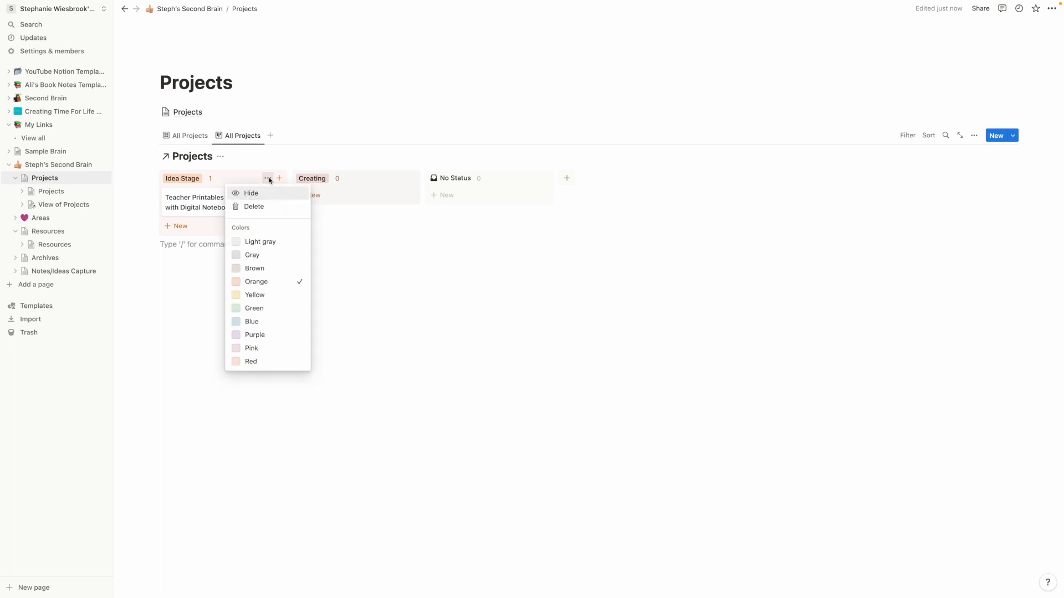
click(270, 244)
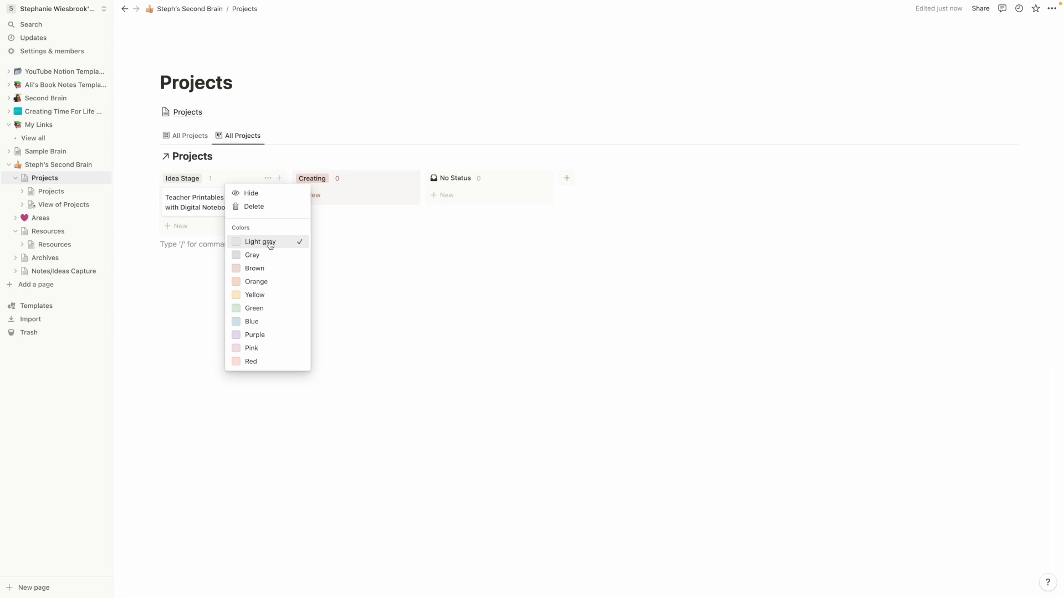
click(395, 182)
click(404, 180)
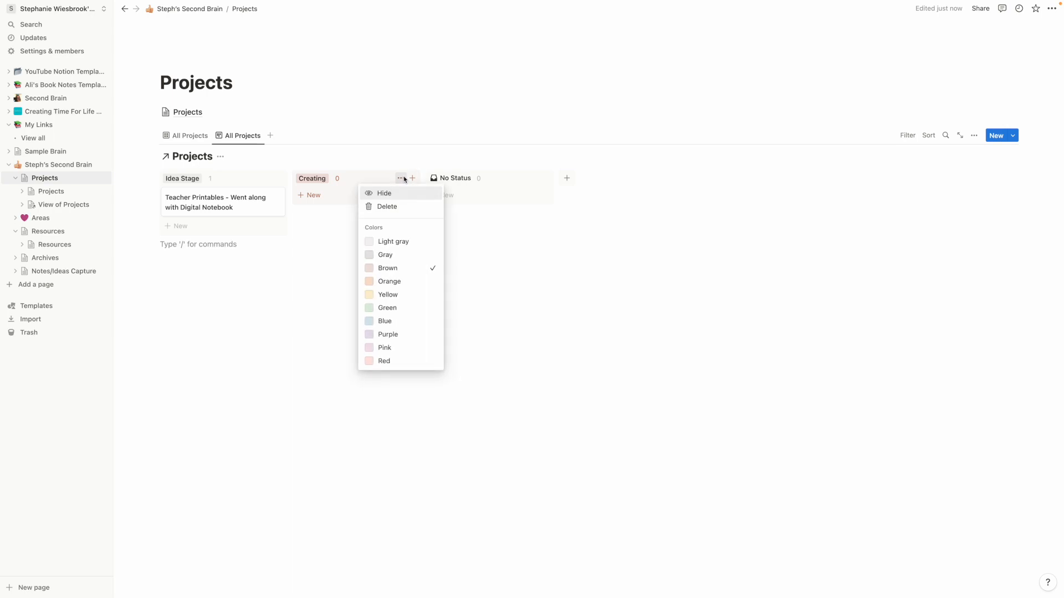
click(387, 308)
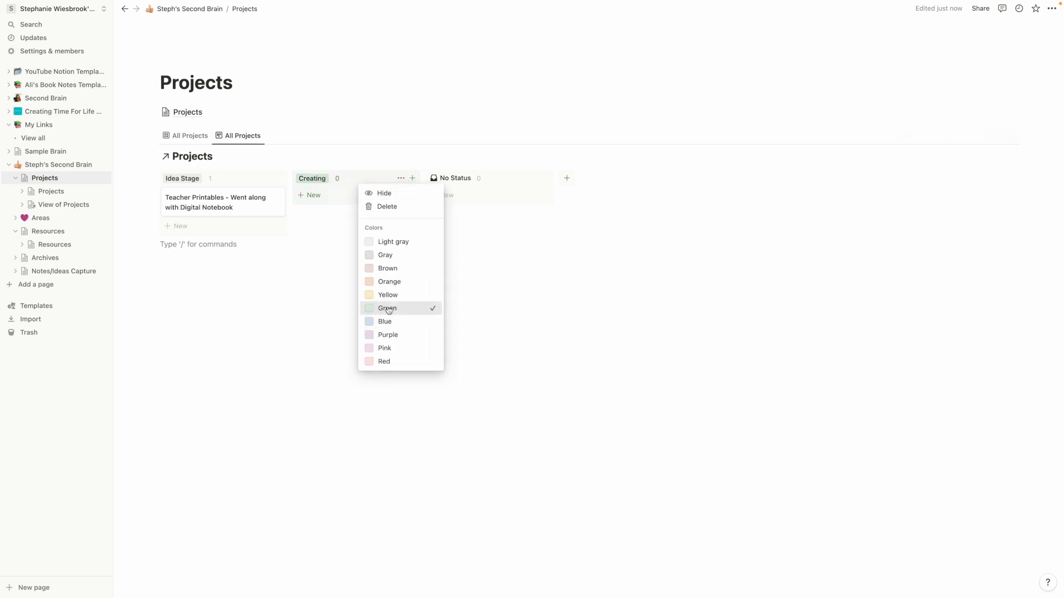
click(288, 311)
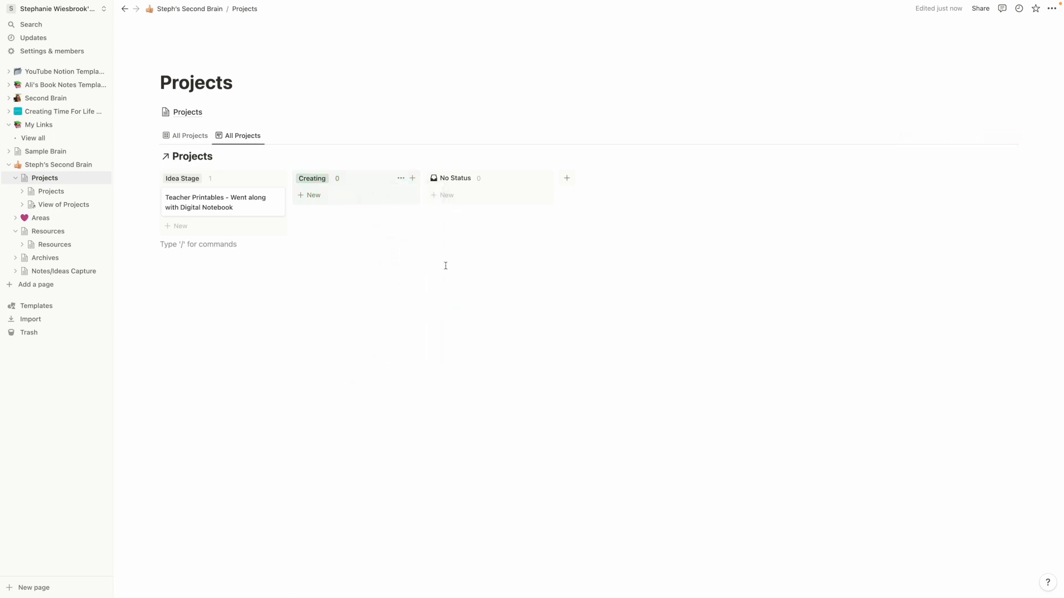
click(533, 178)
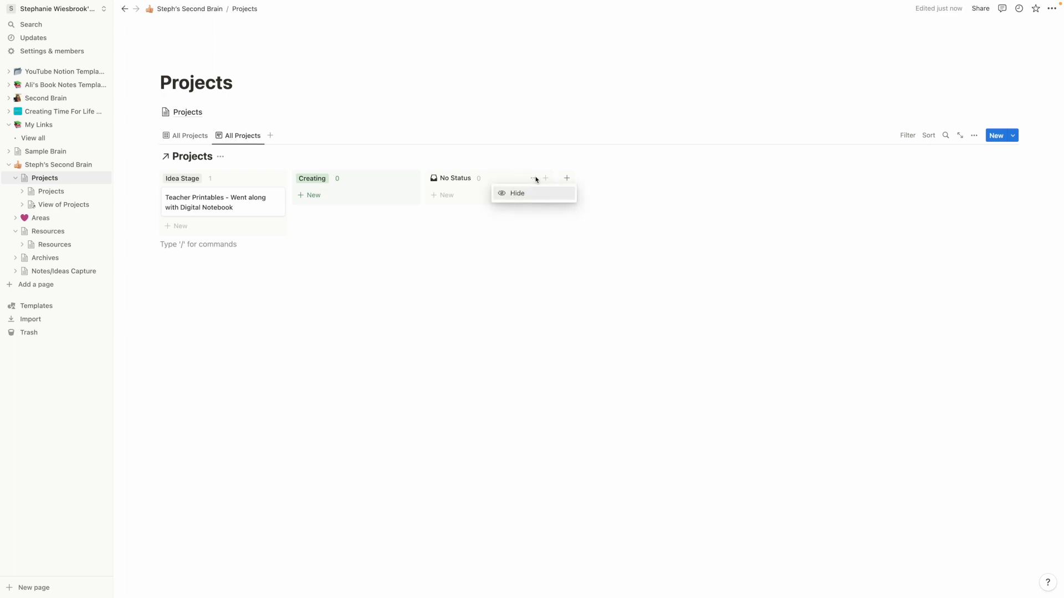
click(524, 182)
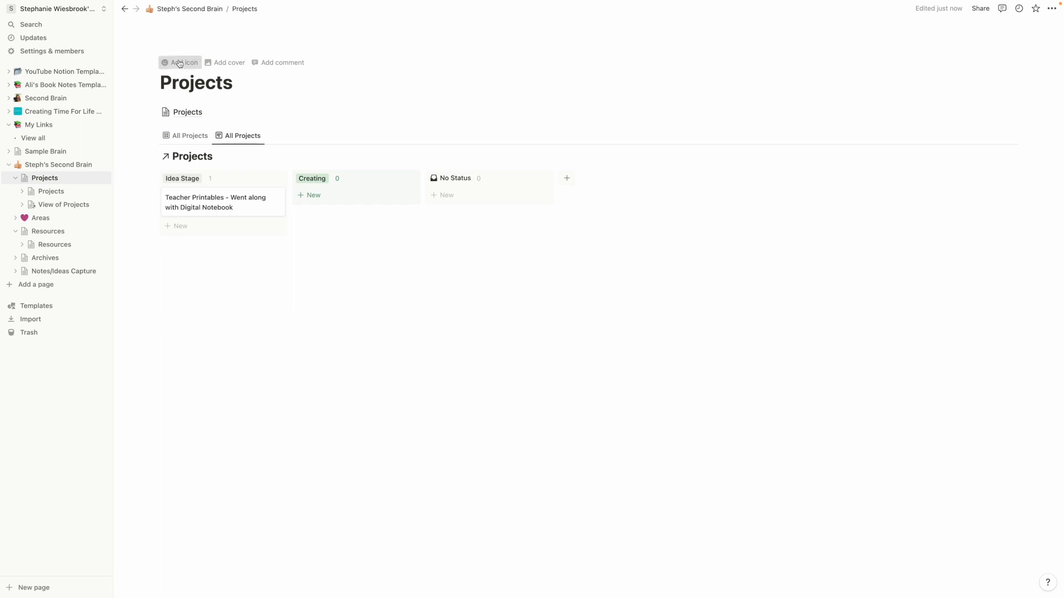
Give the Projects page a pink compose icon, found by filtering the icon set for "Comp".
click(185, 63)
click(179, 89)
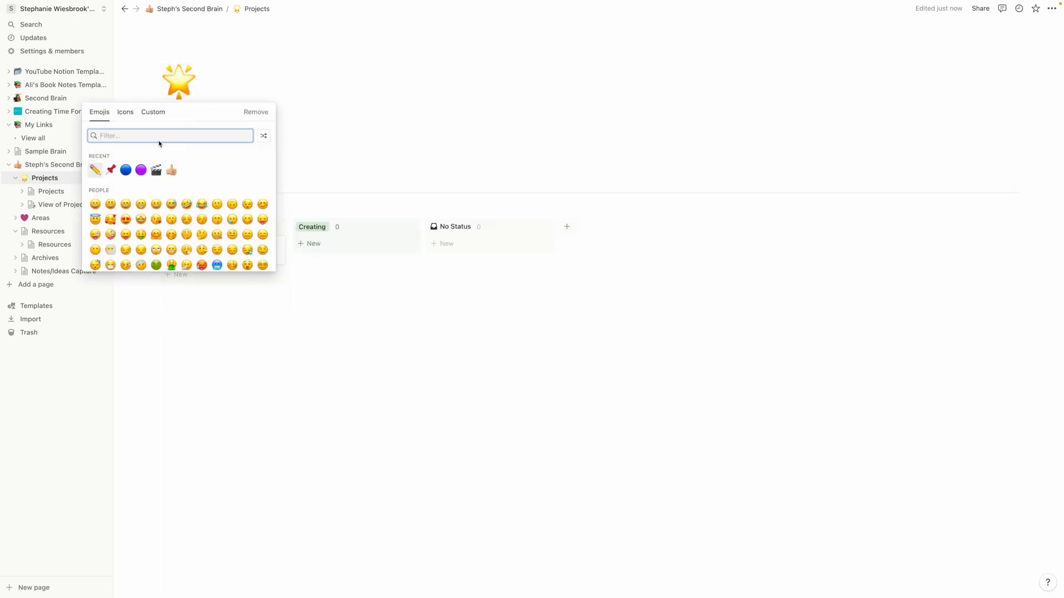
click(126, 113)
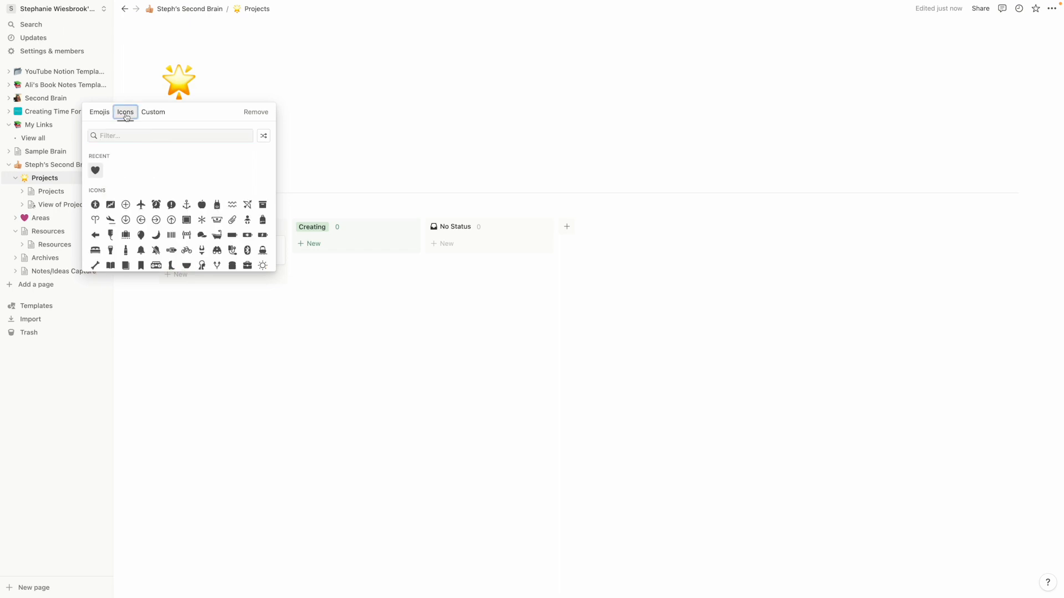
text(c)
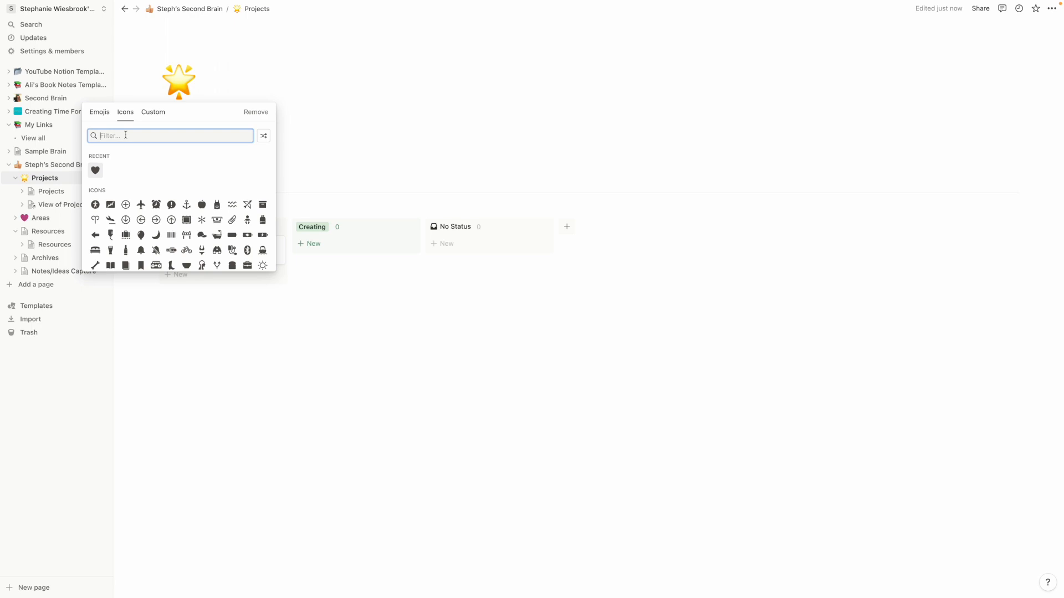
text(omp)
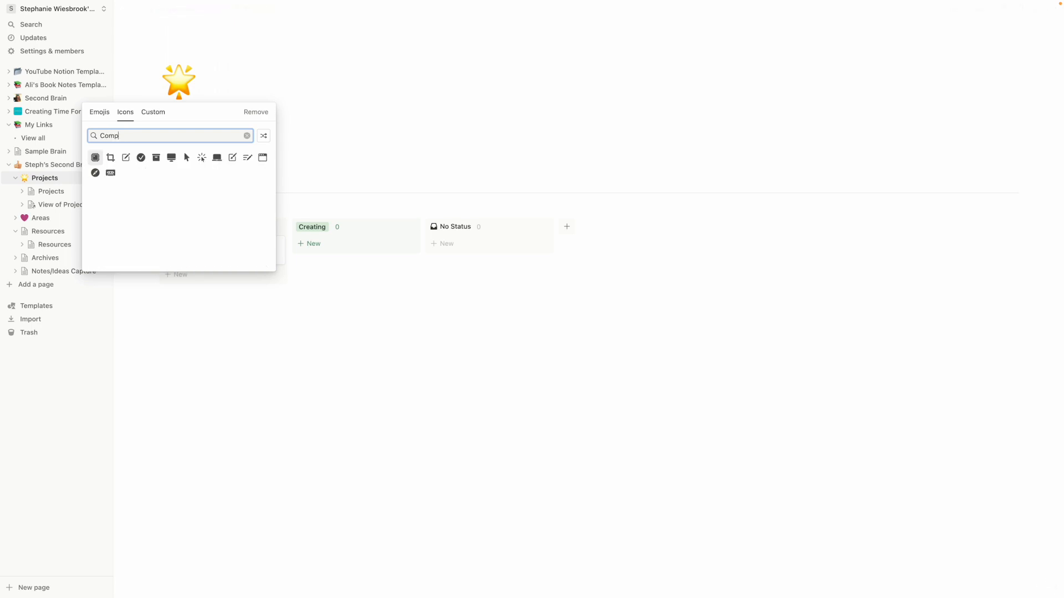
click(234, 161)
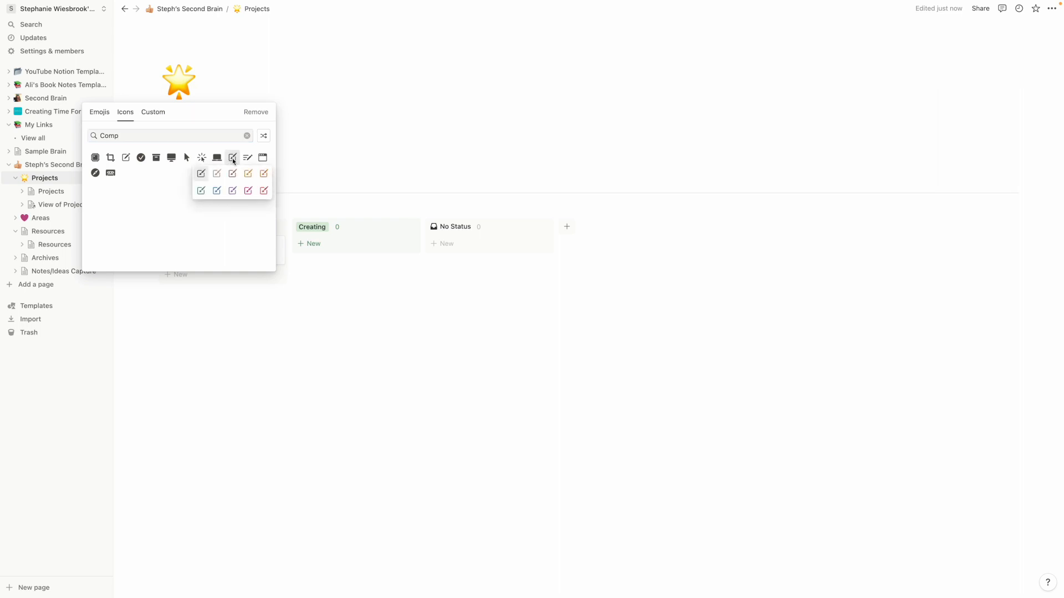
click(248, 191)
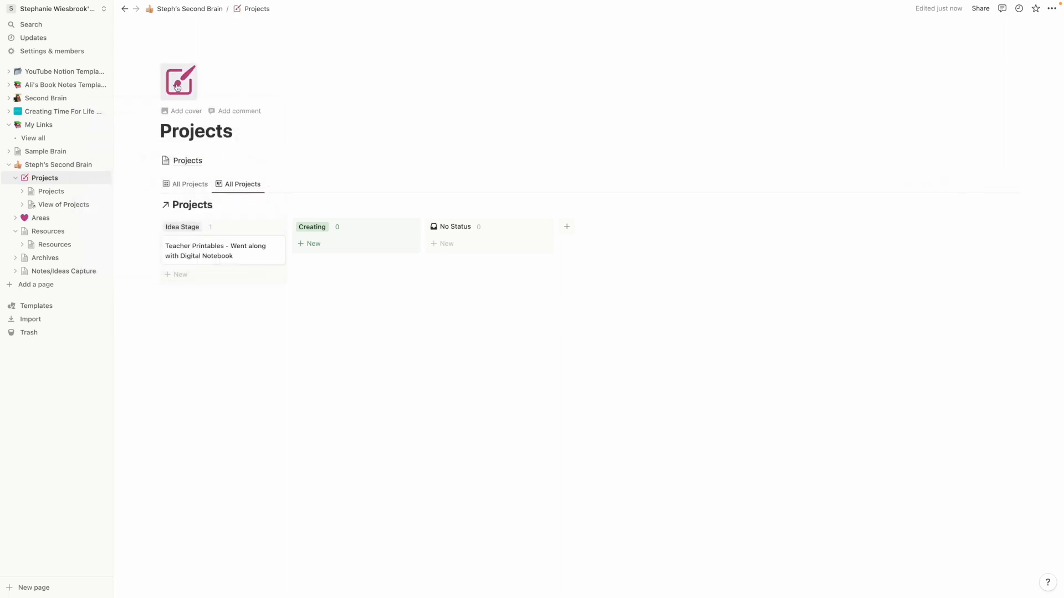
Add a cover to the Projects page using the Unsplash image of "PROJECTS" lettering, found by searching "project".
click(186, 111)
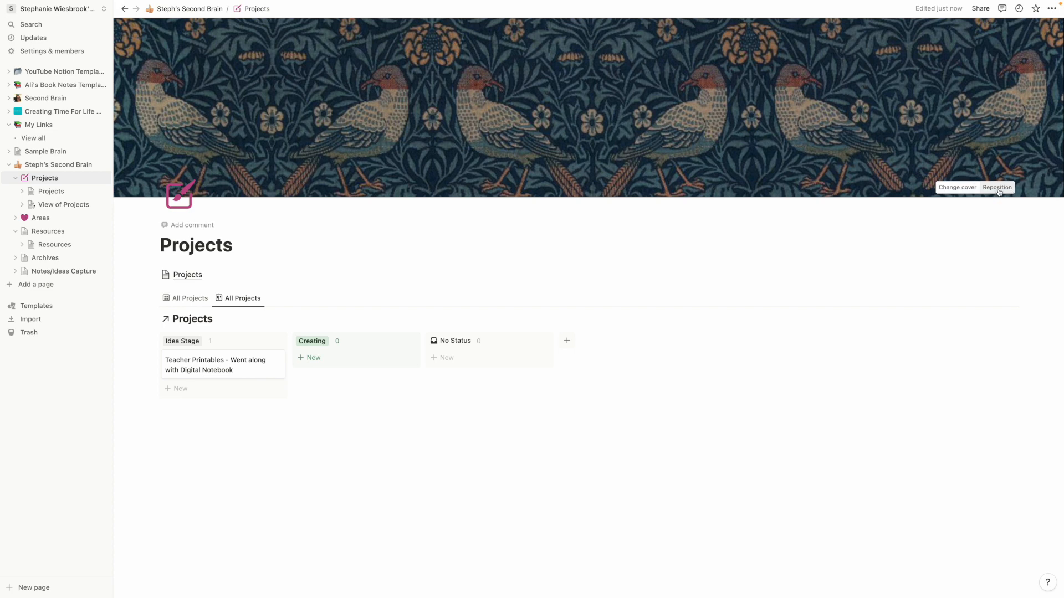
click(959, 191)
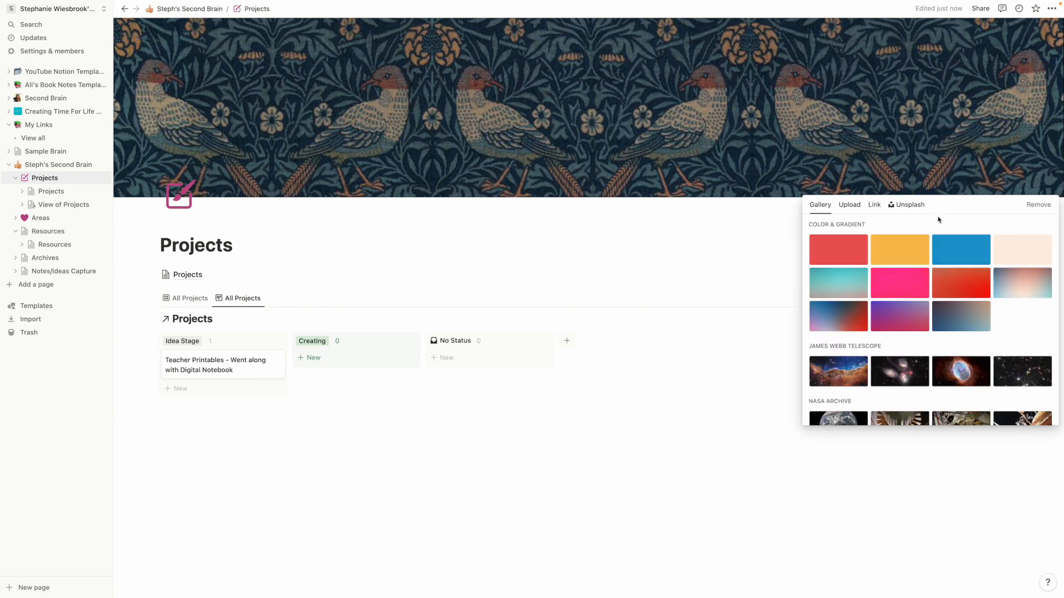
click(908, 204)
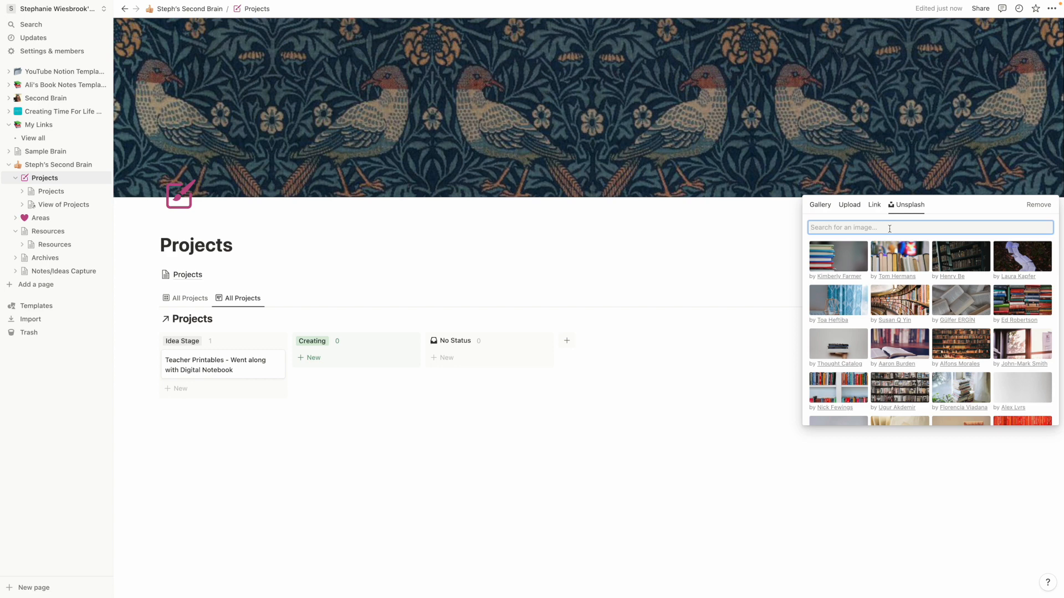
text(project)
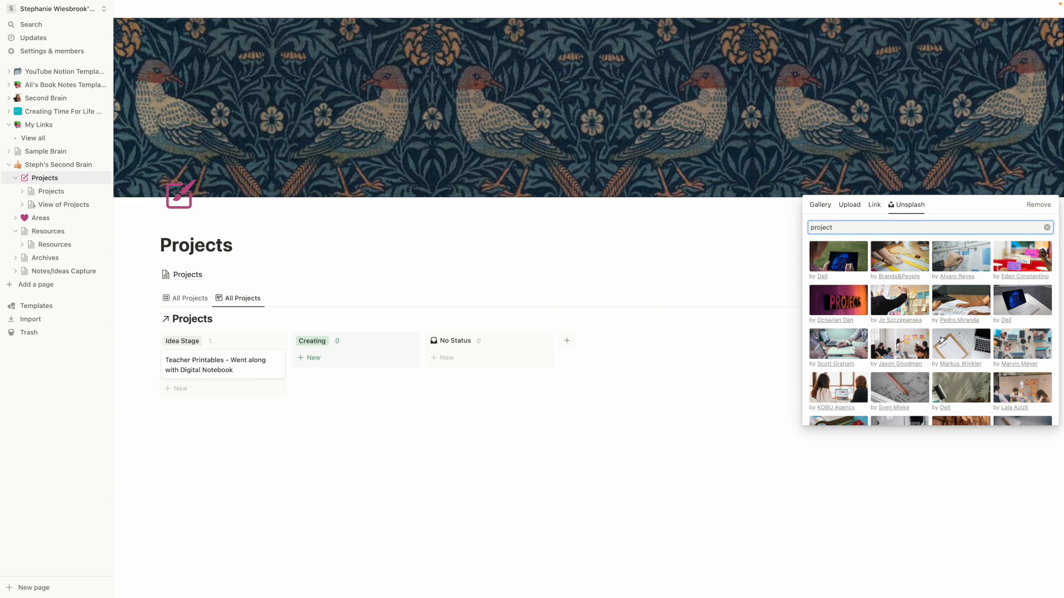
click(835, 306)
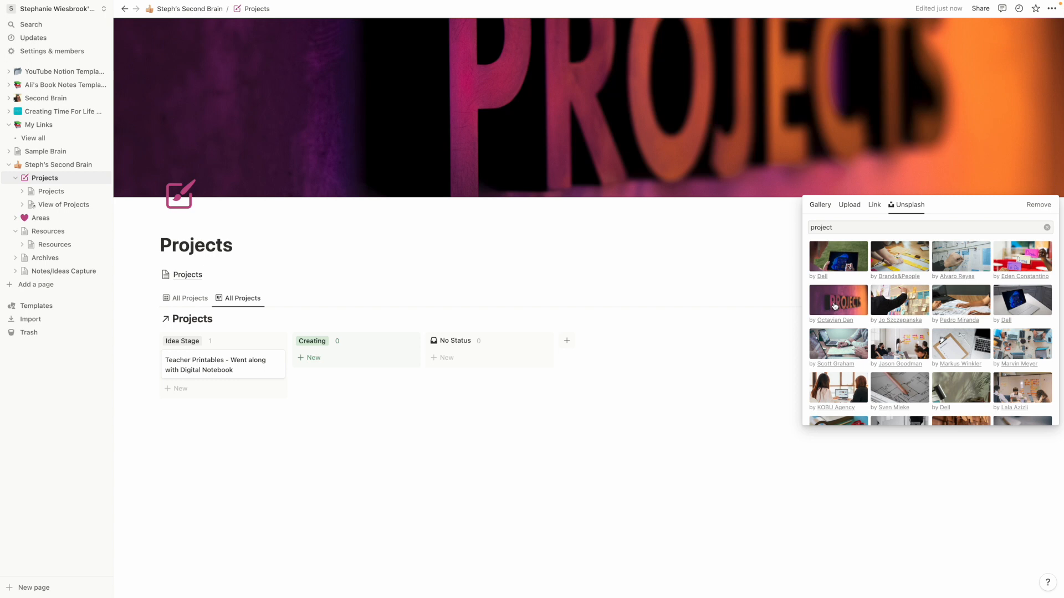
click(993, 158)
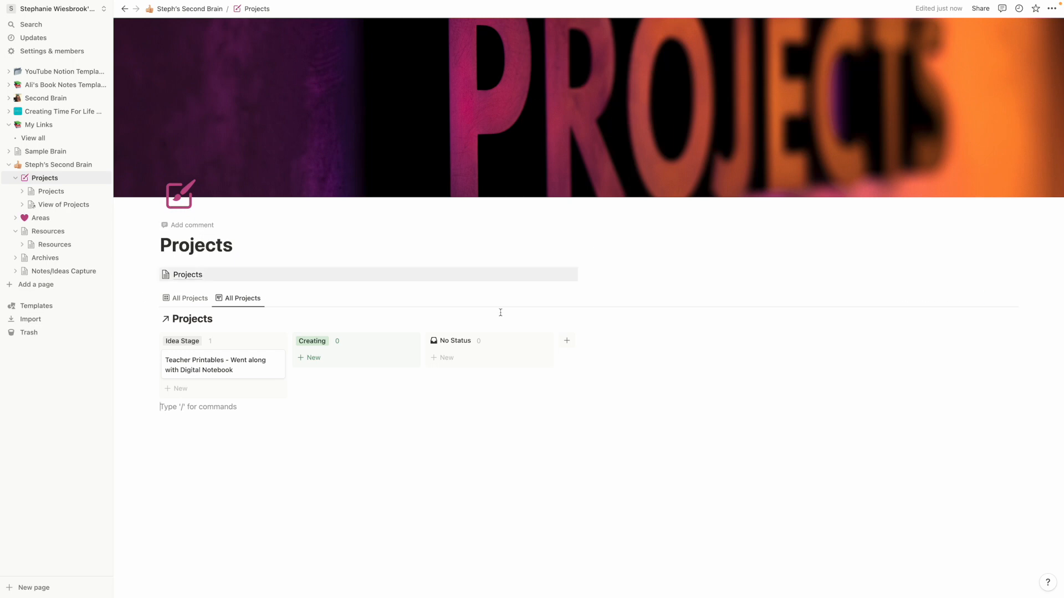
Switch the Projects page to its gallery view and collapse the Projects and Resources subpages in the page tree.
click(188, 299)
click(61, 164)
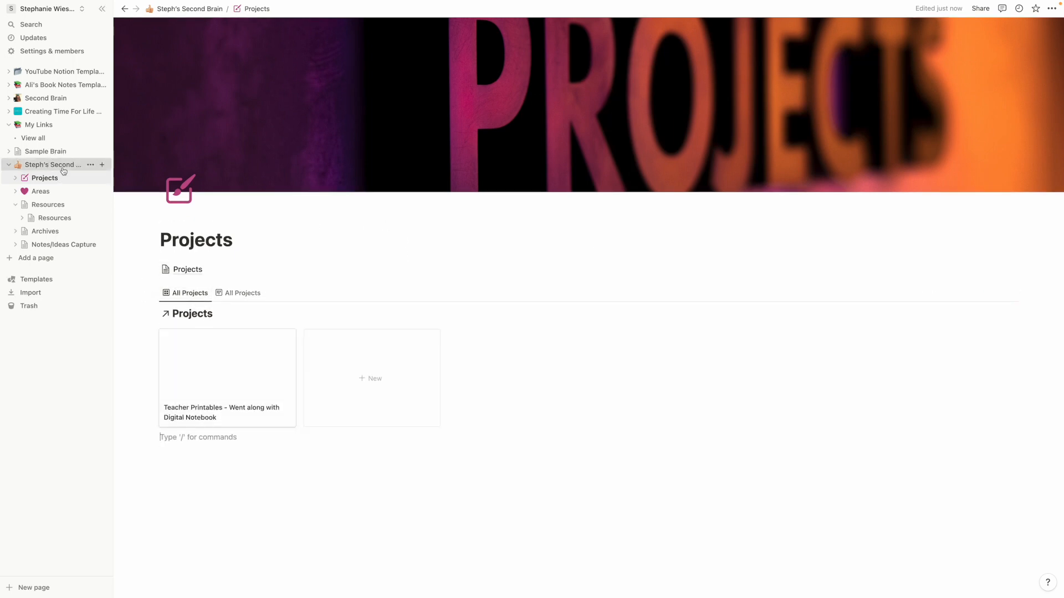
click(53, 206)
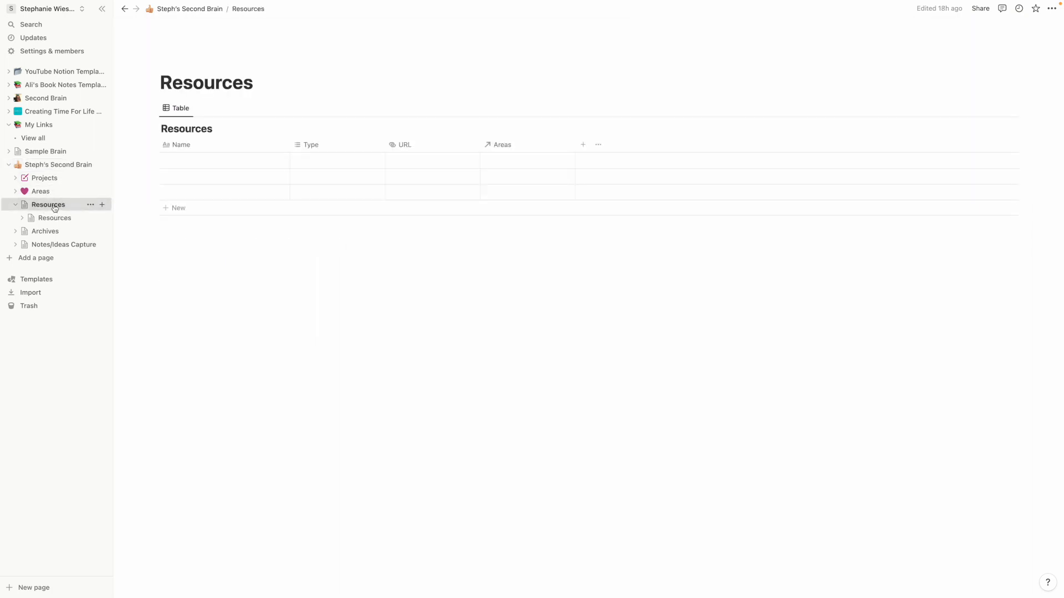
click(15, 205)
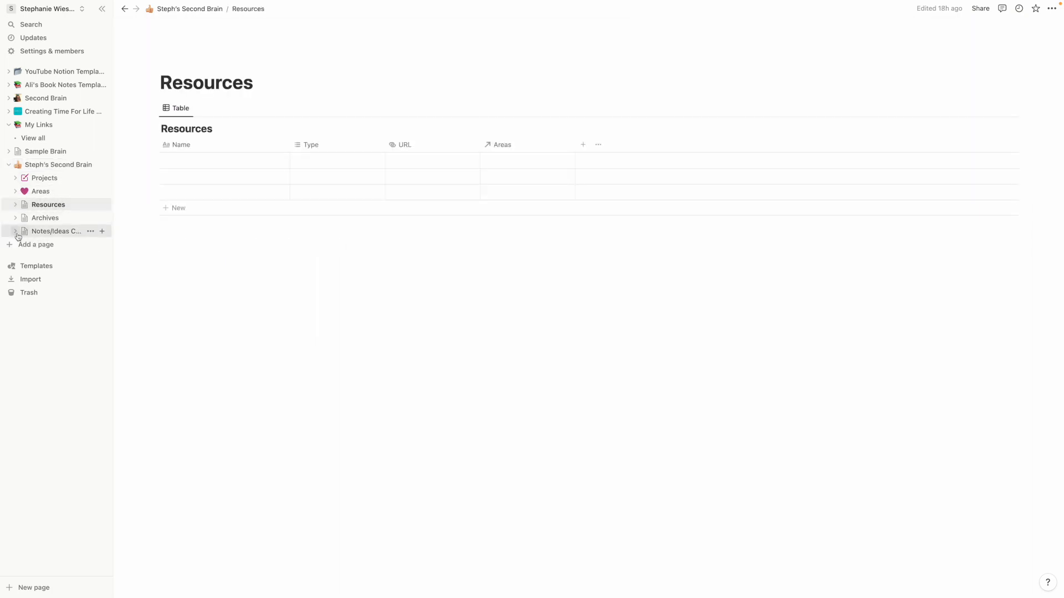
Give the Notes/Ideas Capture page a pink pencil icon, found by filtering the icon set for "penci".
click(39, 235)
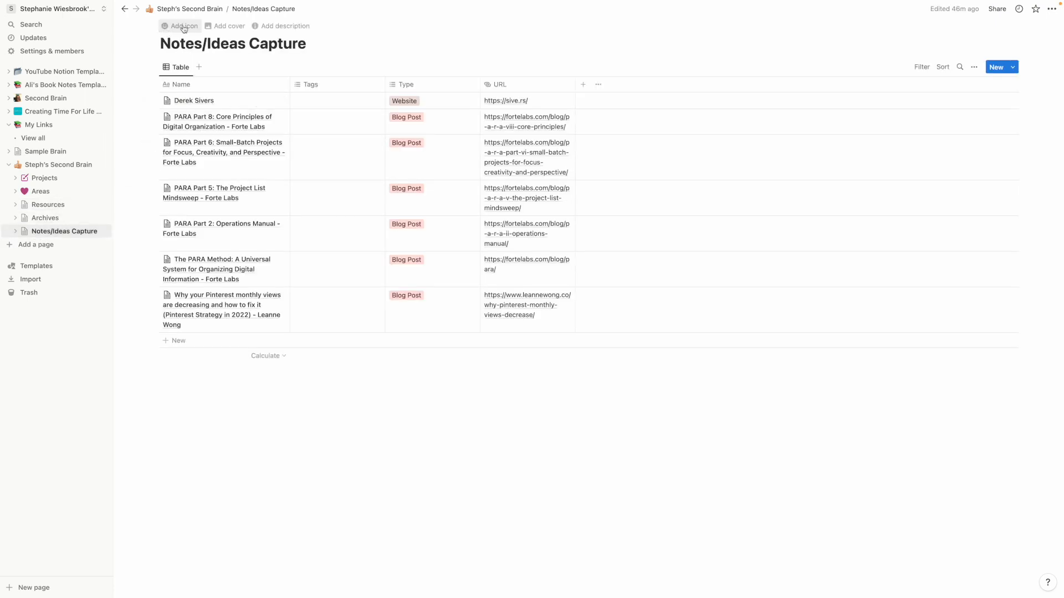
click(183, 28)
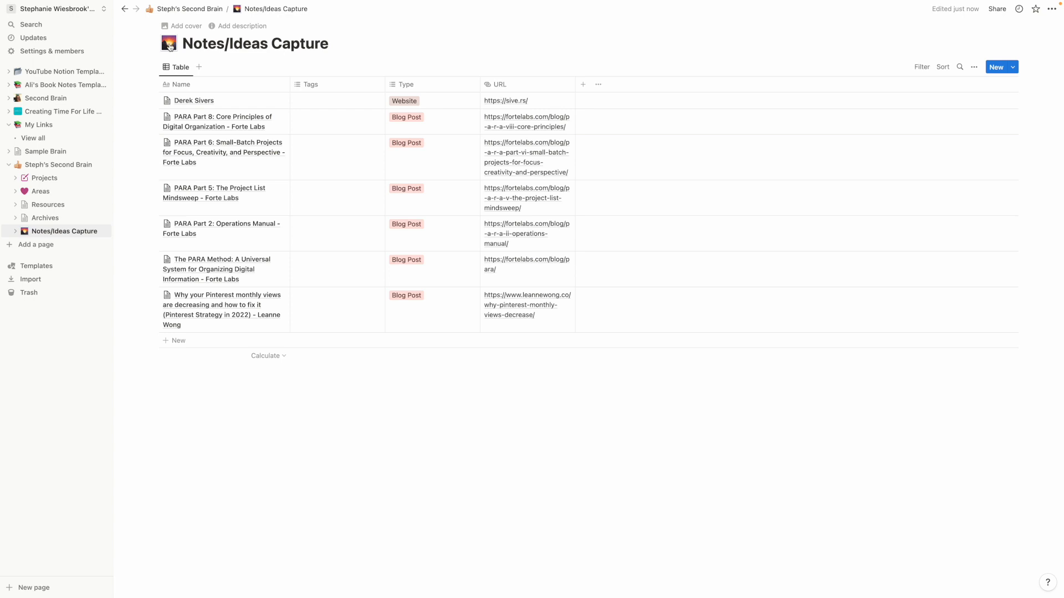
click(169, 44)
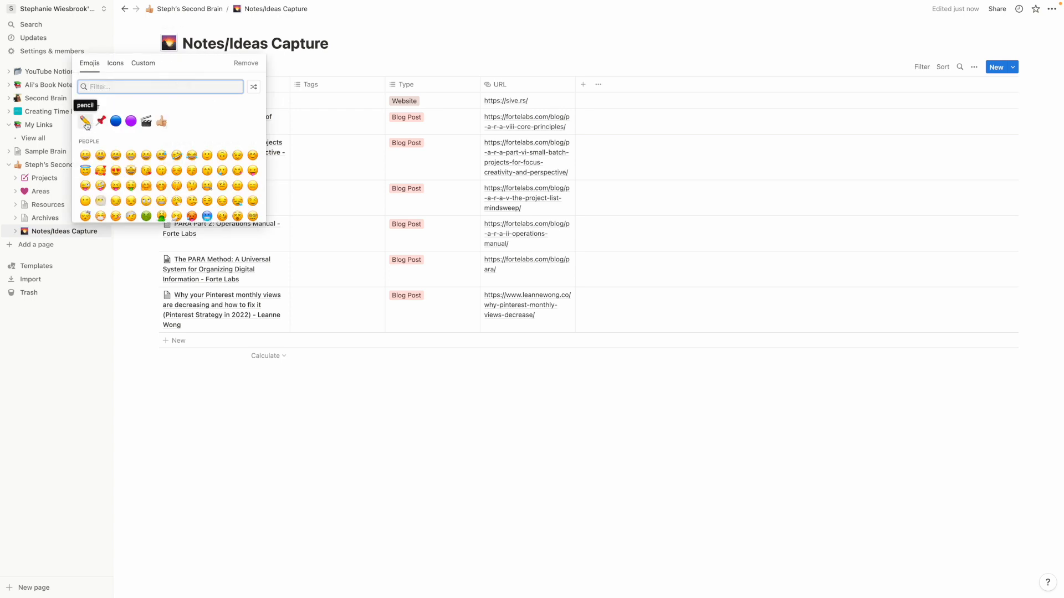
click(117, 66)
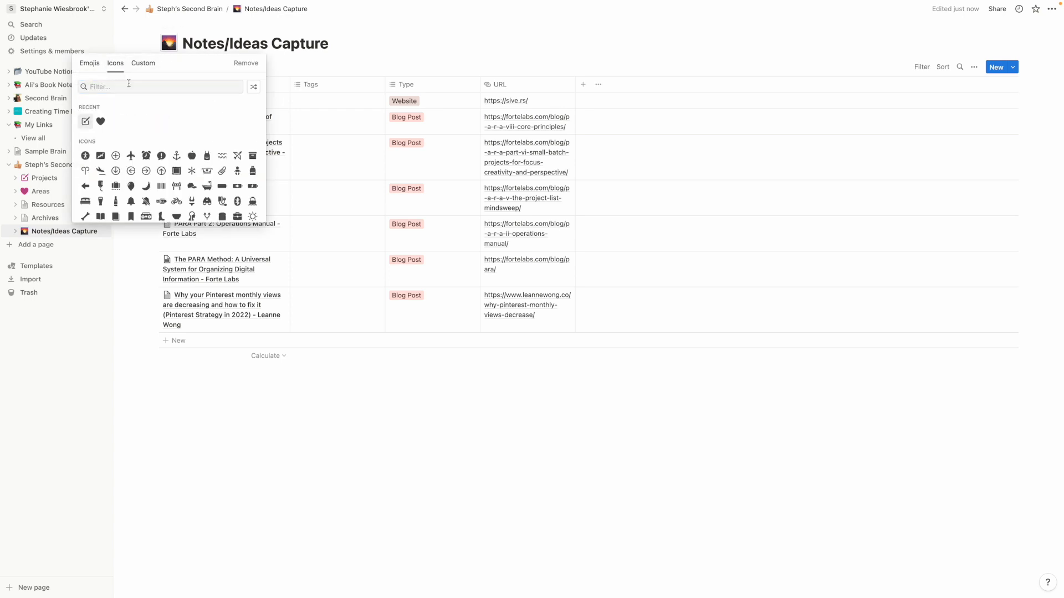
click(128, 84)
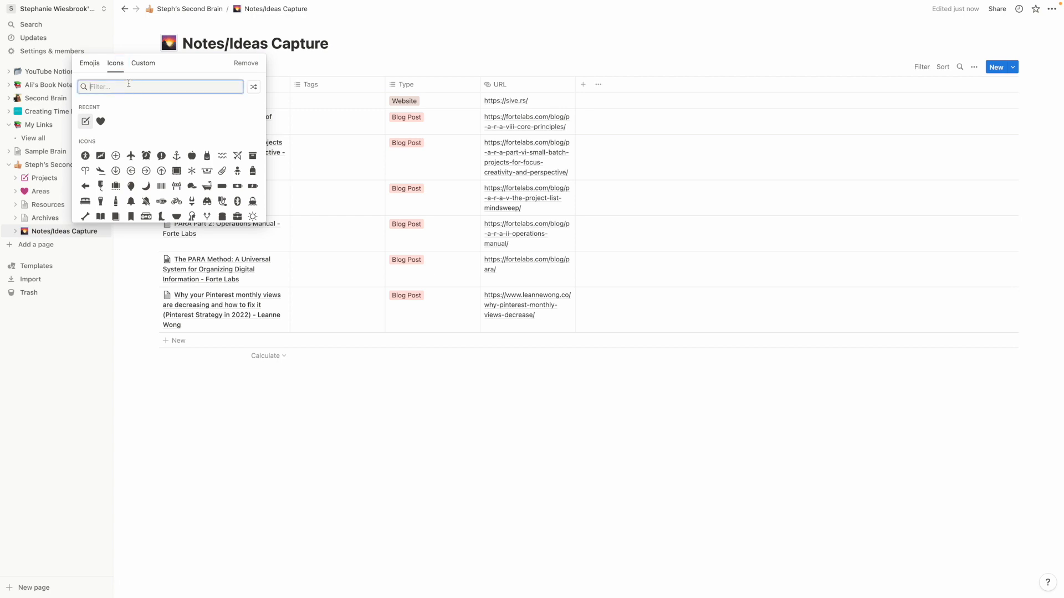
text(penci)
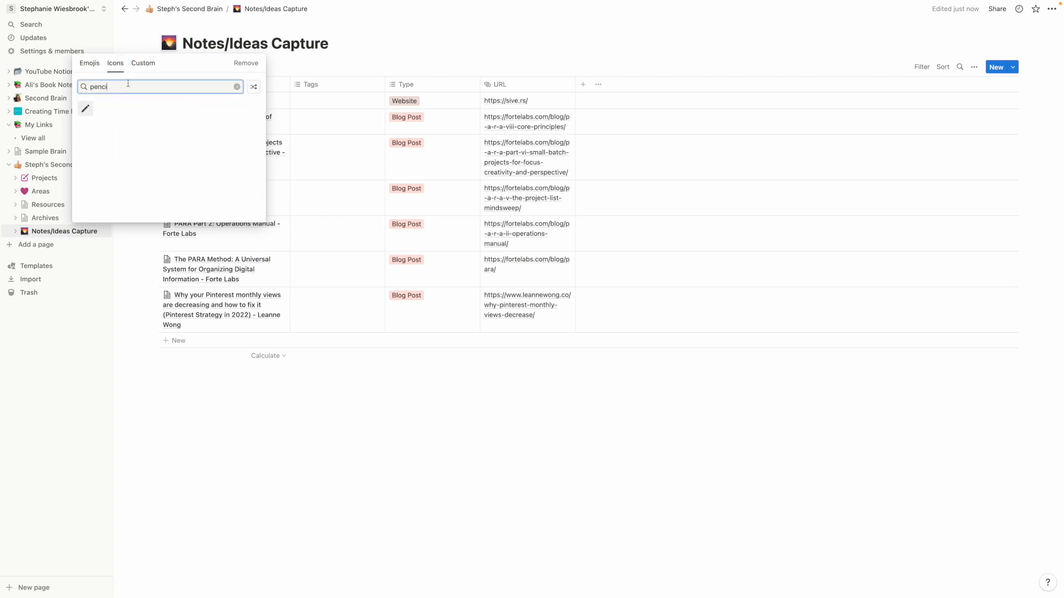
mouse_move(86, 109)
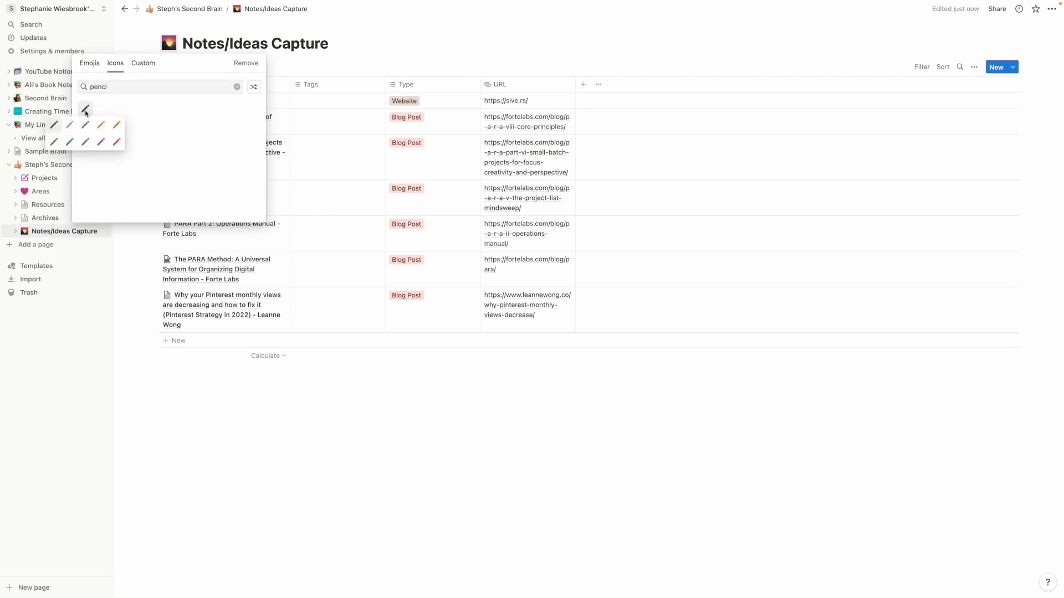
click(101, 143)
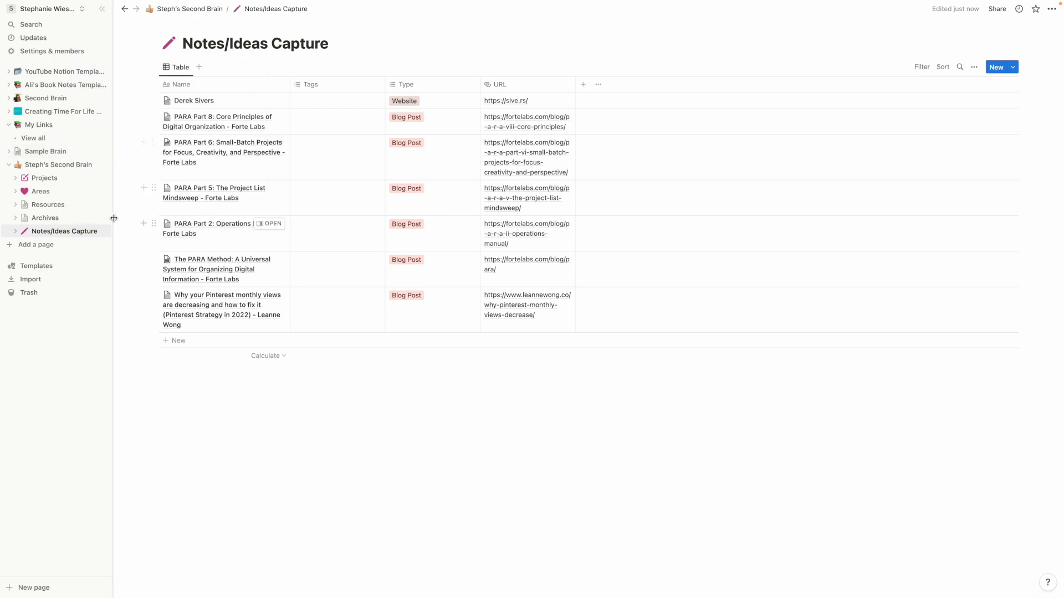
Add a cover to Notes/Ideas Capture using the Unsplash image of a white keyboard and notebook, found by searching "notebook".
click(197, 32)
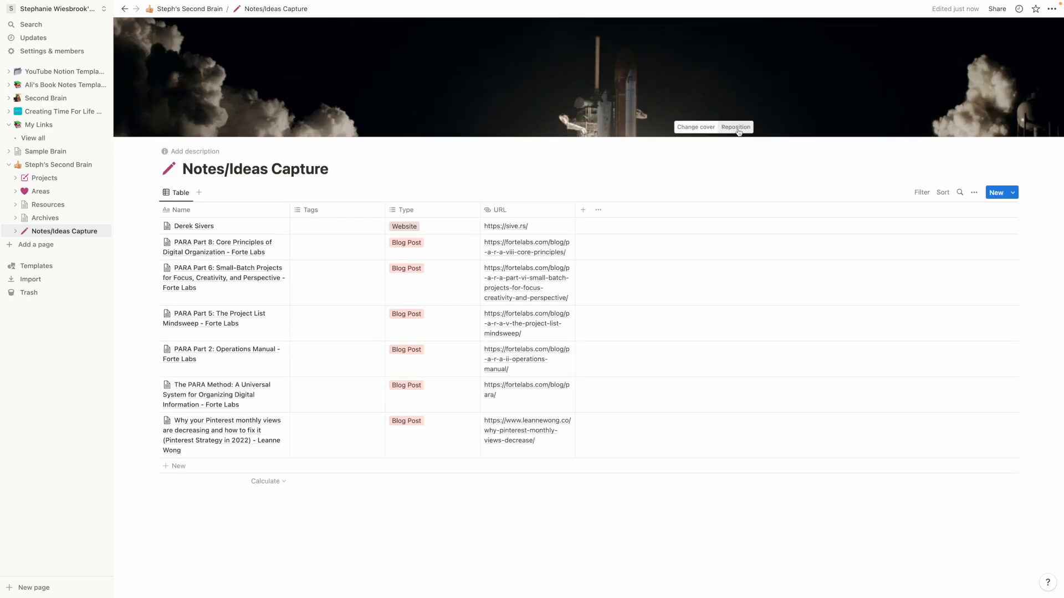
click(737, 131)
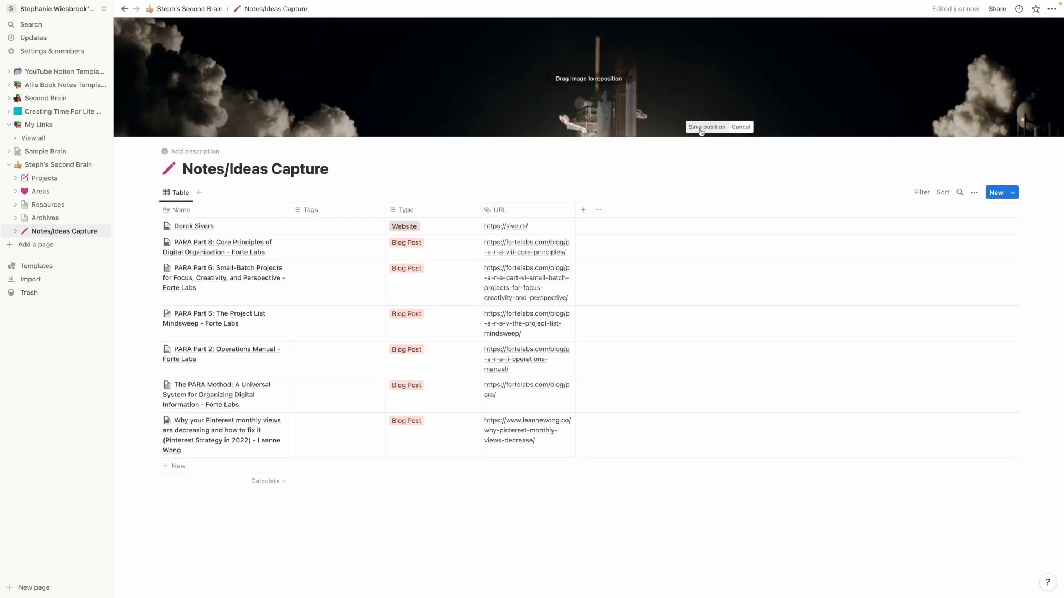
click(707, 127)
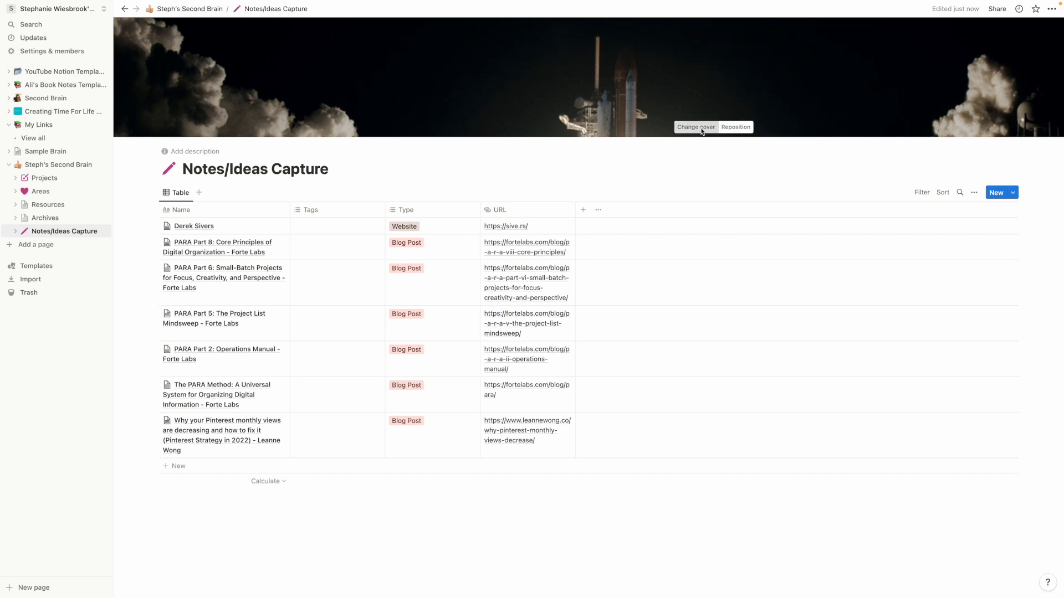
click(696, 127)
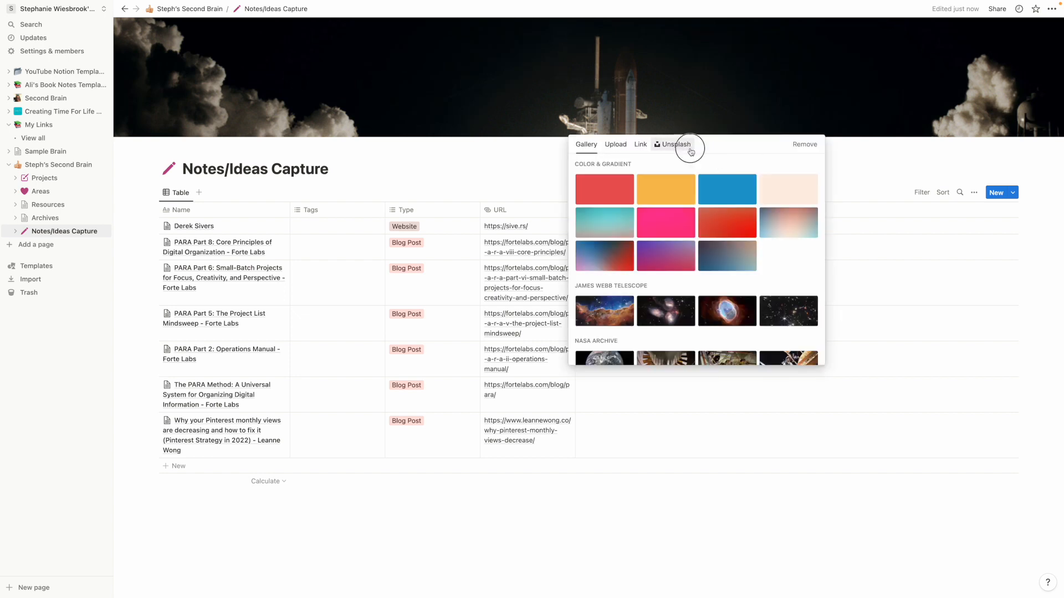
click(685, 148)
text(notebook)
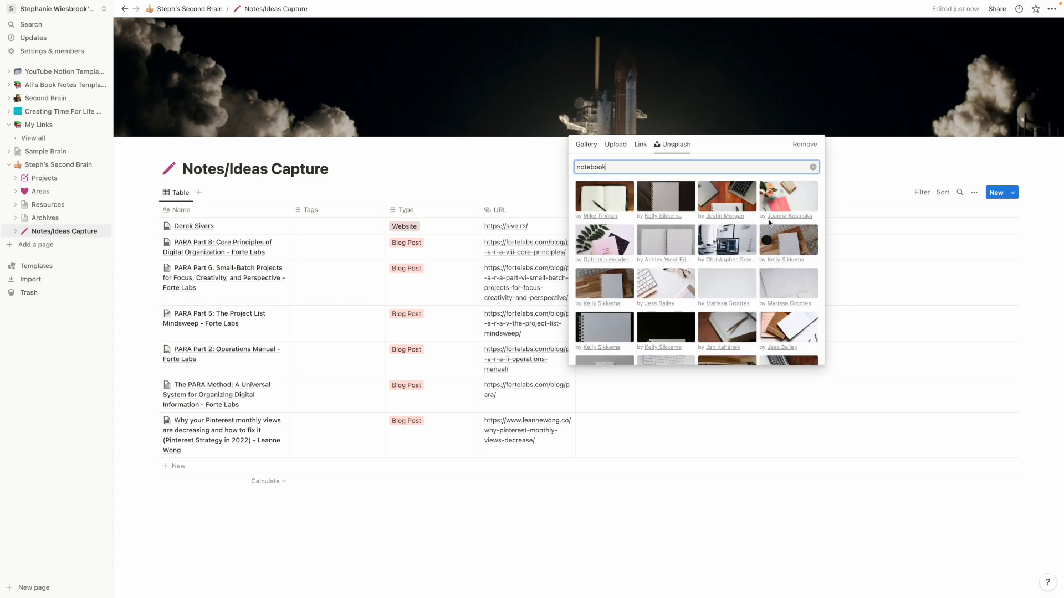
scroll(790, 247, down, 3)
click(664, 184)
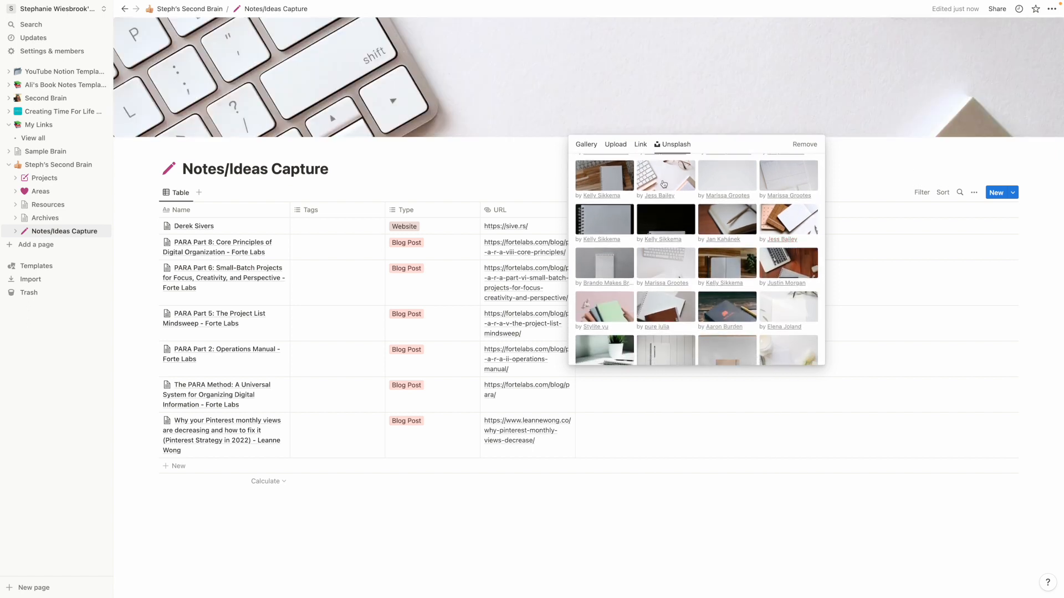
click(727, 78)
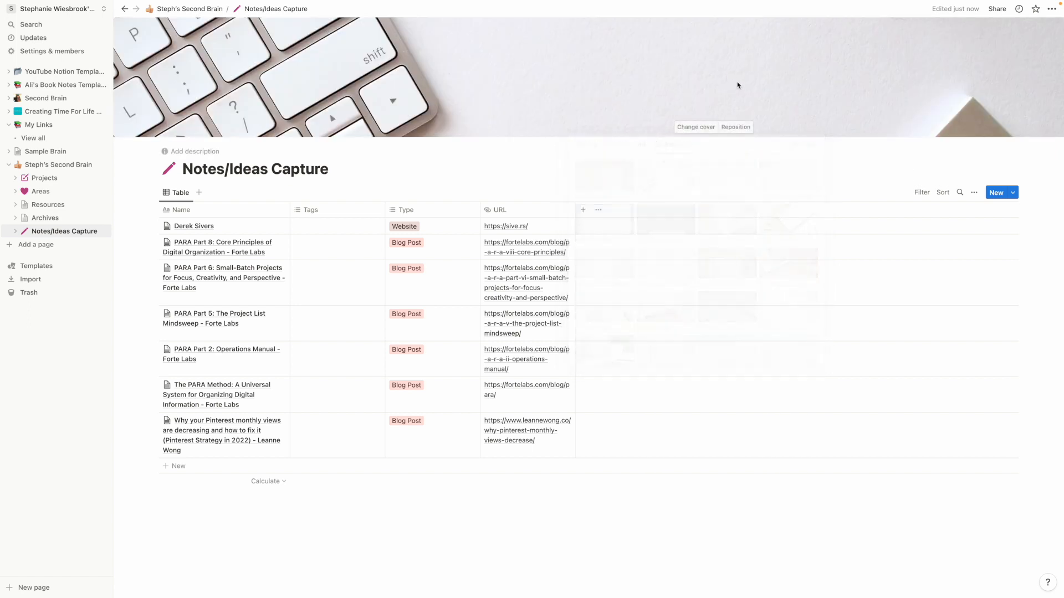
Reposition the Notes/Ideas Capture cover so the pen and the lined notebook are in view.
click(727, 128)
drag(629, 116, 648, 41)
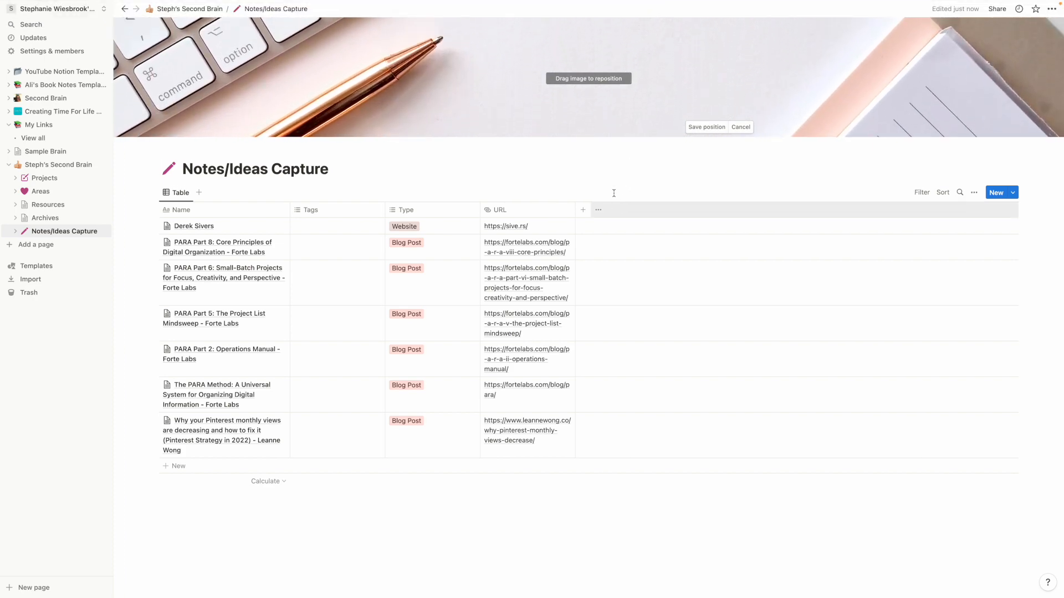
click(601, 157)
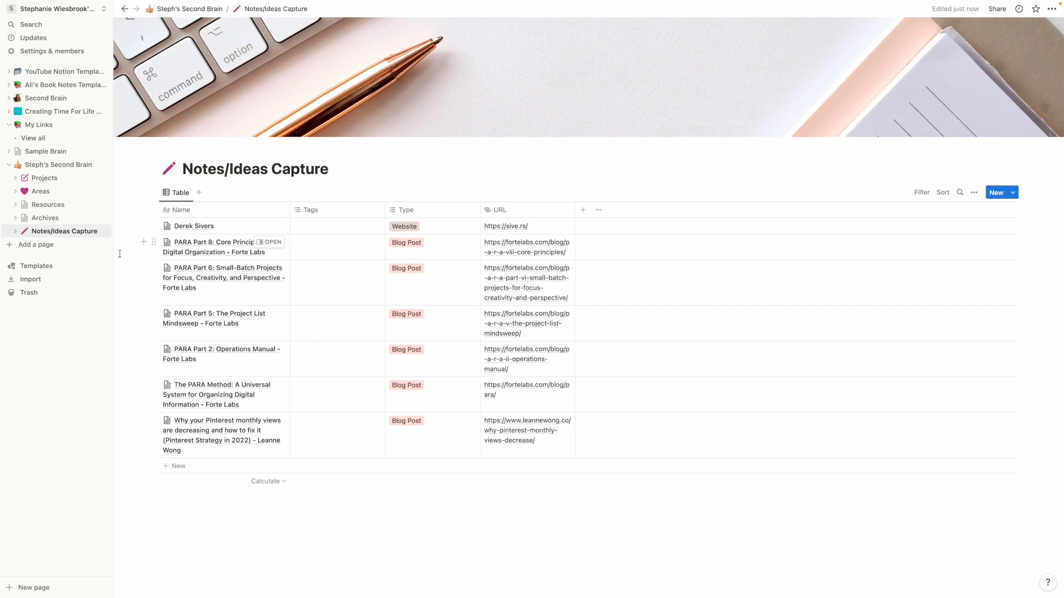
Give the Resources page a pink open-book icon, found by filtering the icon set for "book".
click(43, 206)
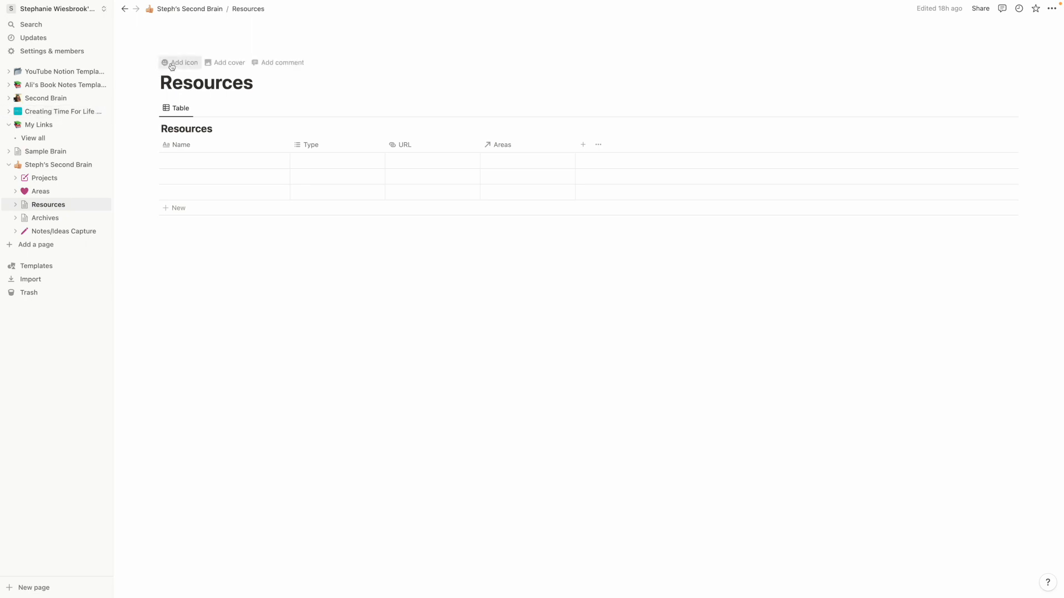
click(175, 63)
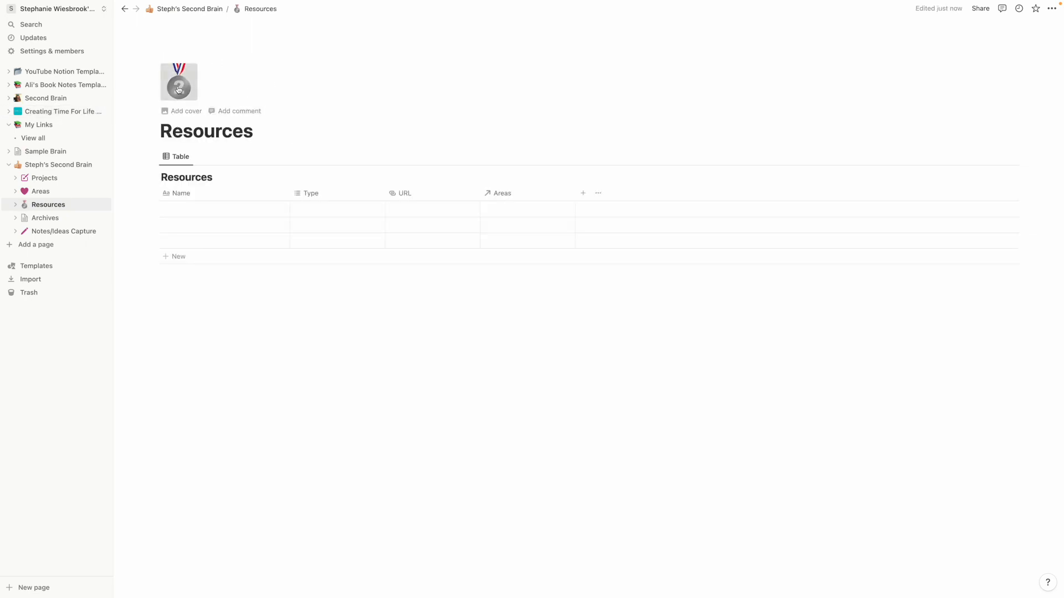
click(179, 83)
click(126, 117)
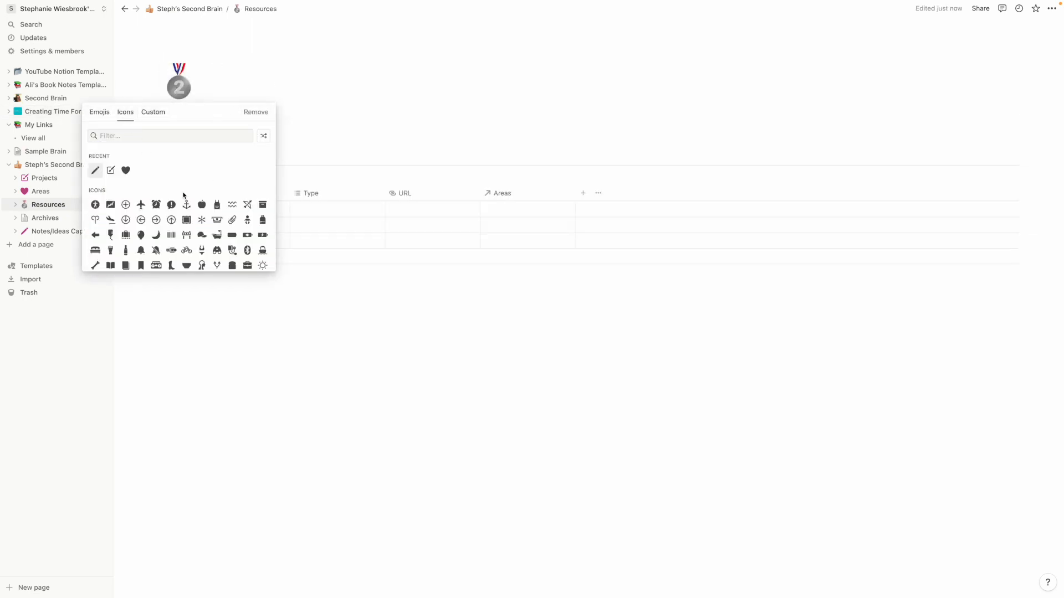
click(154, 140)
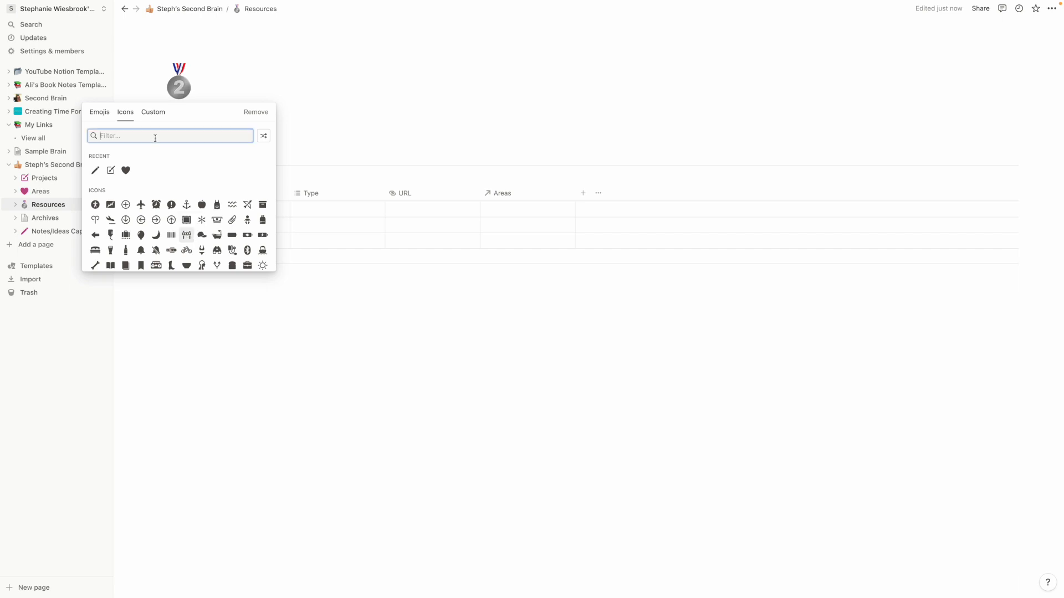
text(book)
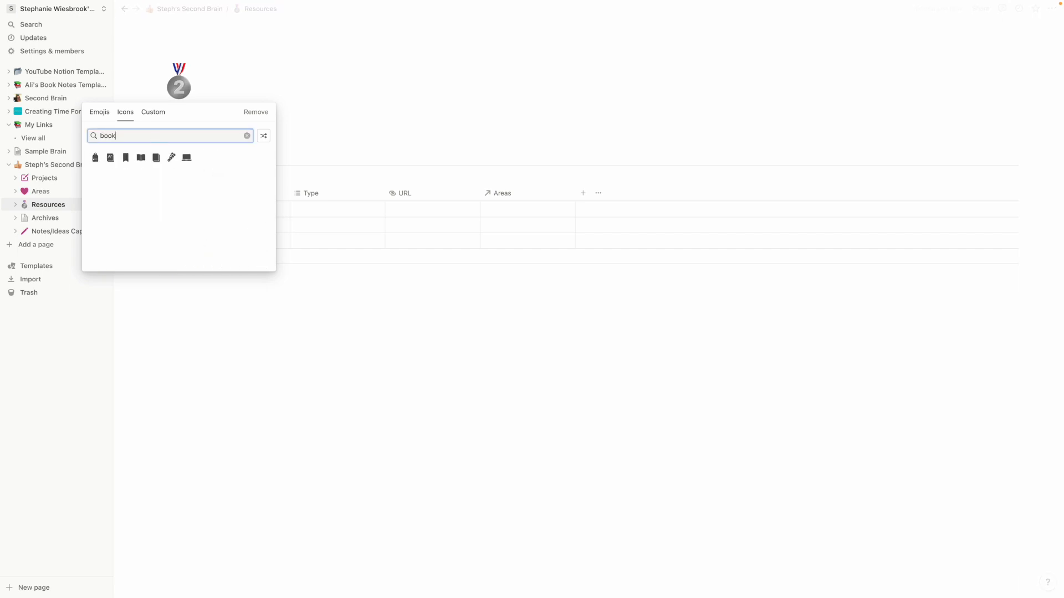
click(141, 159)
click(157, 190)
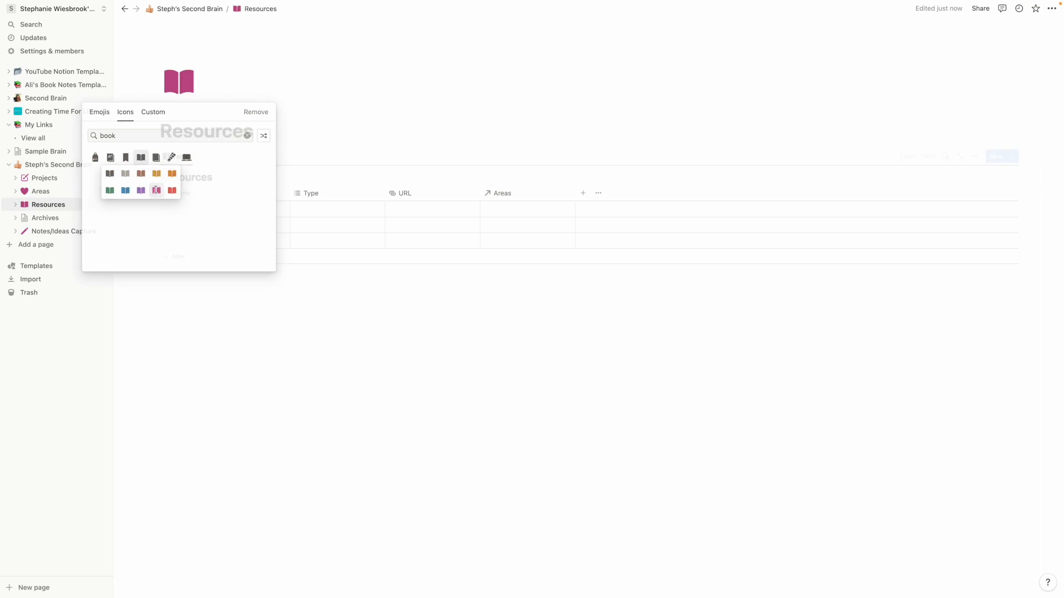
Add a cover to the Resources page using the Unsplash image of tightly stacked books, found by searching "book stack".
click(183, 111)
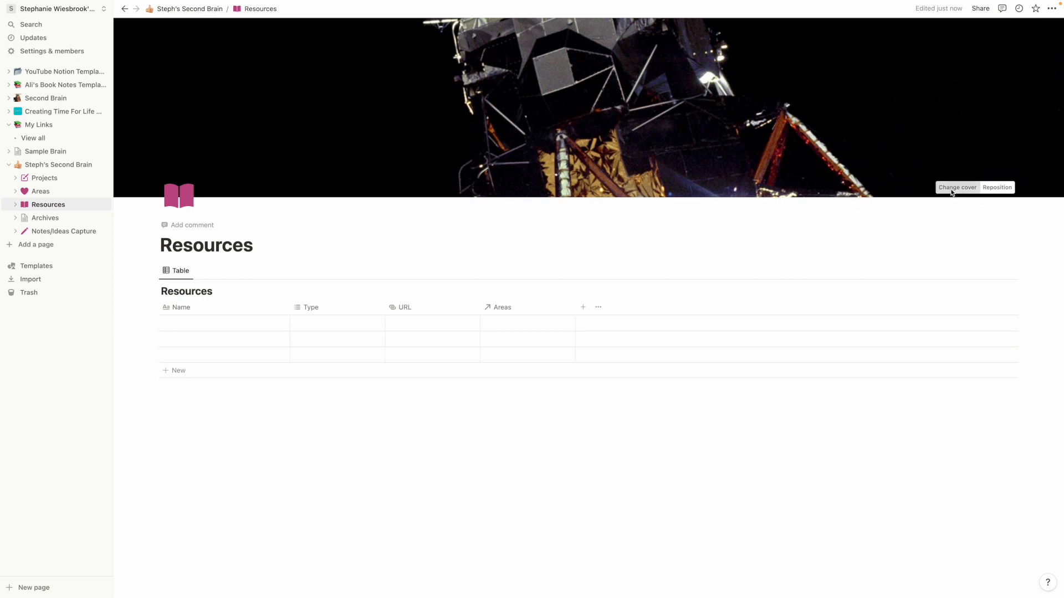
click(952, 190)
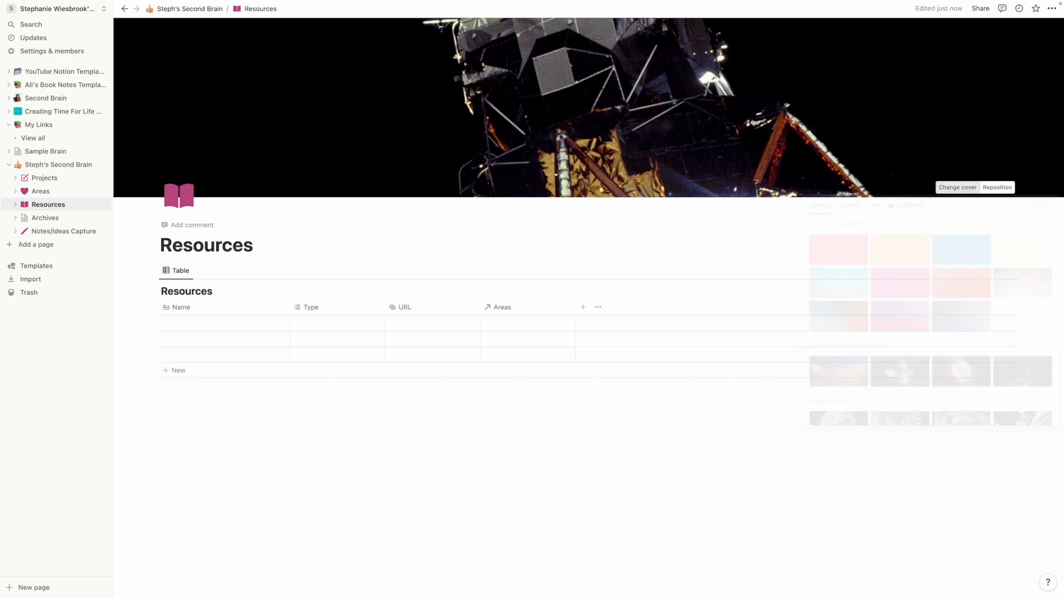
click(904, 211)
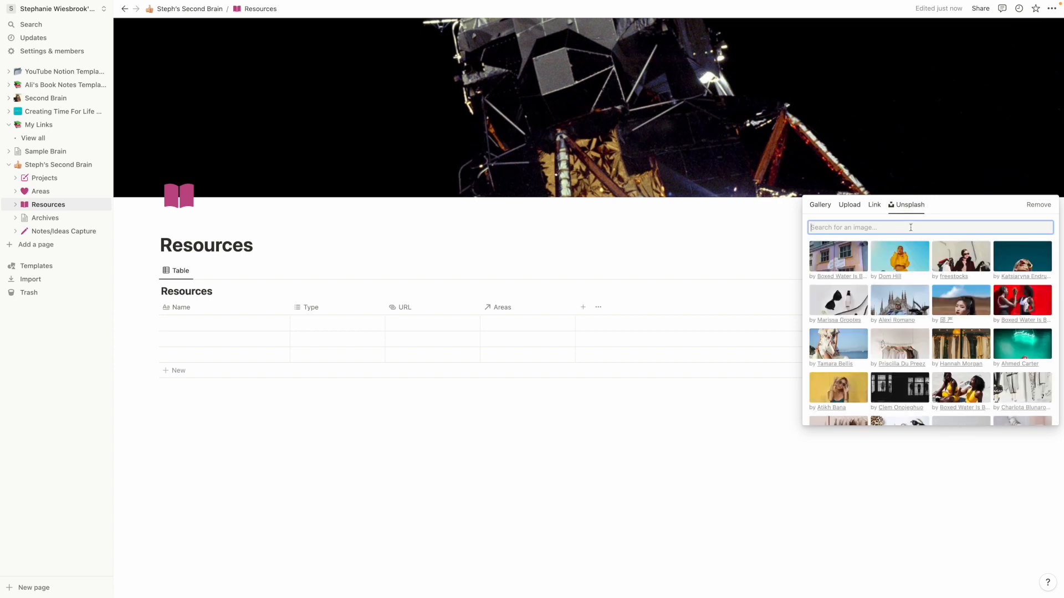
text(book)
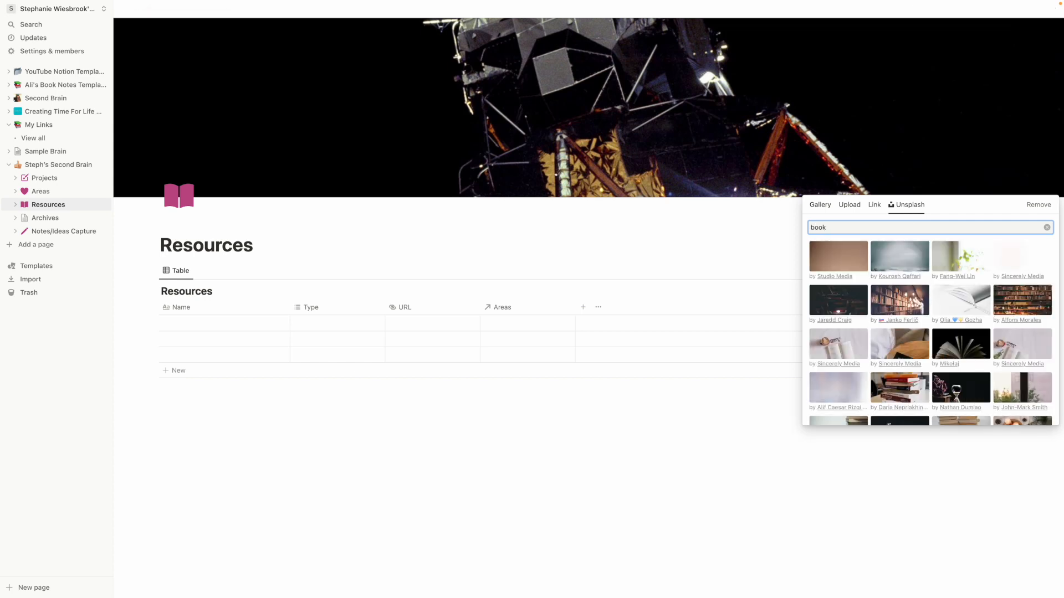
text(s)
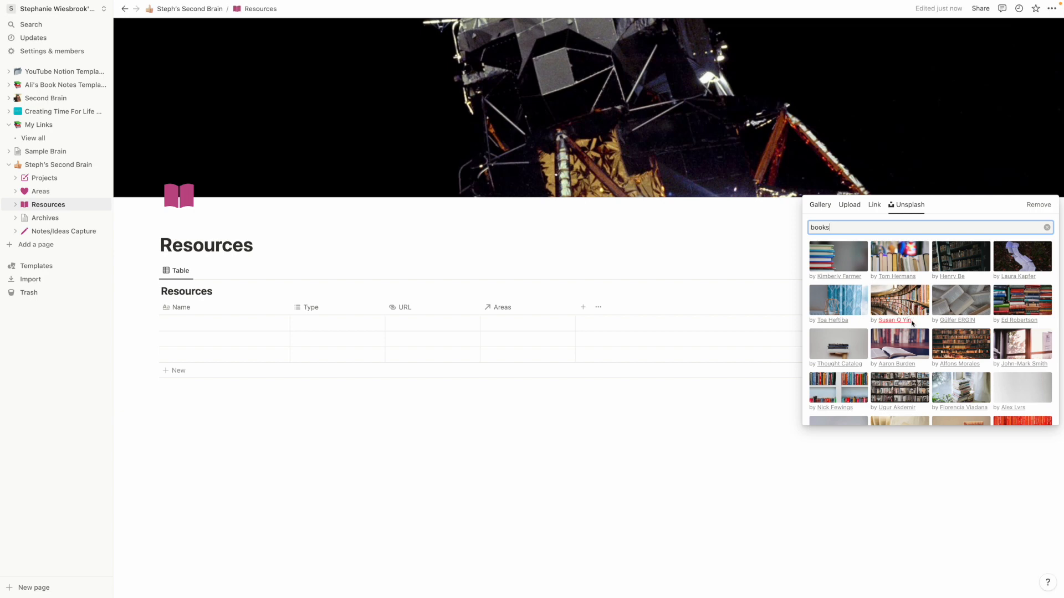
click(958, 349)
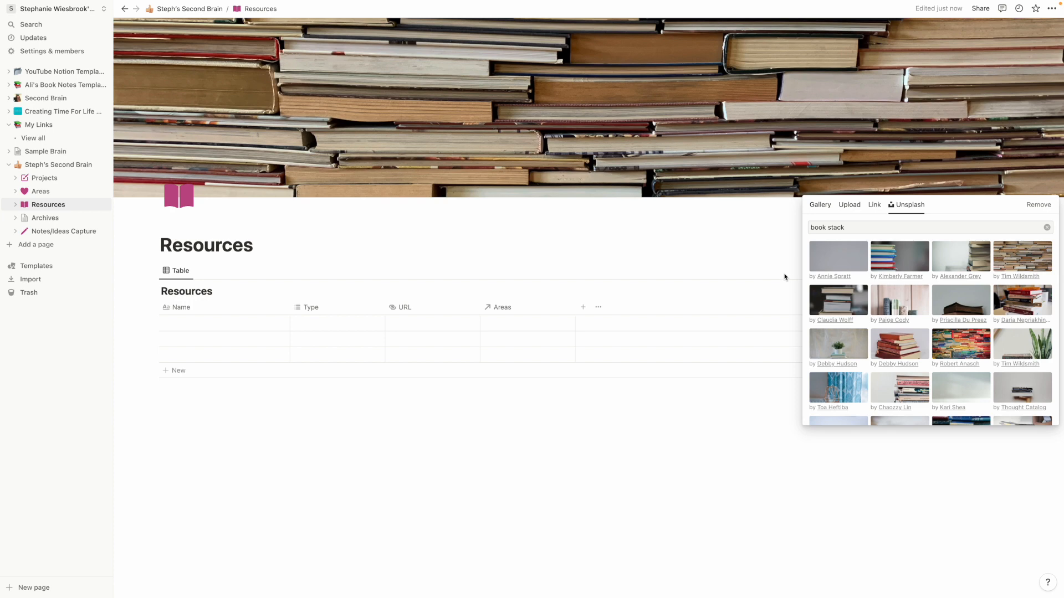
click(657, 228)
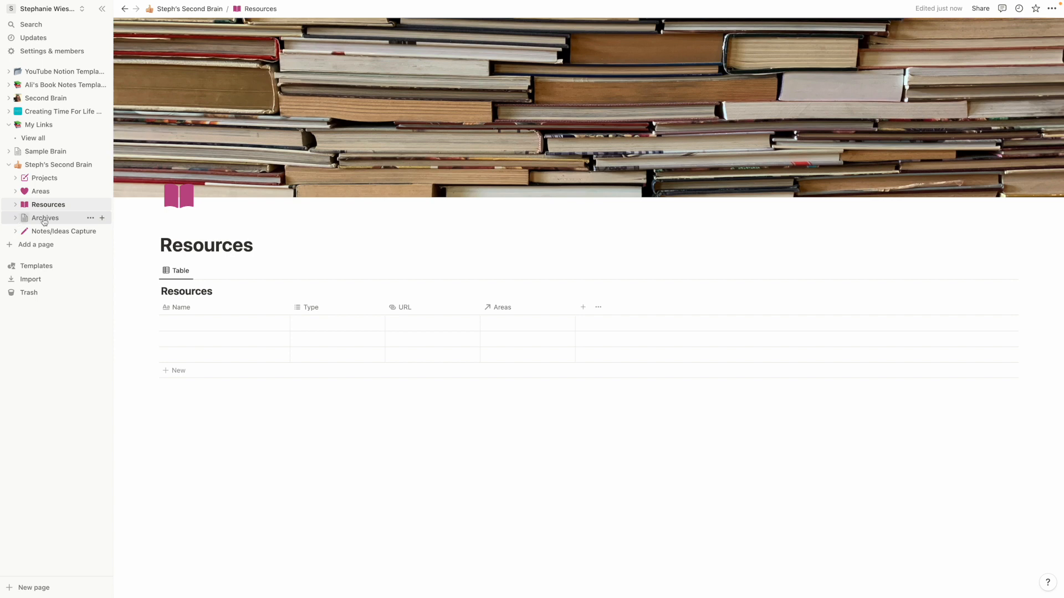
Open the Archives page and set it to full width.
click(49, 221)
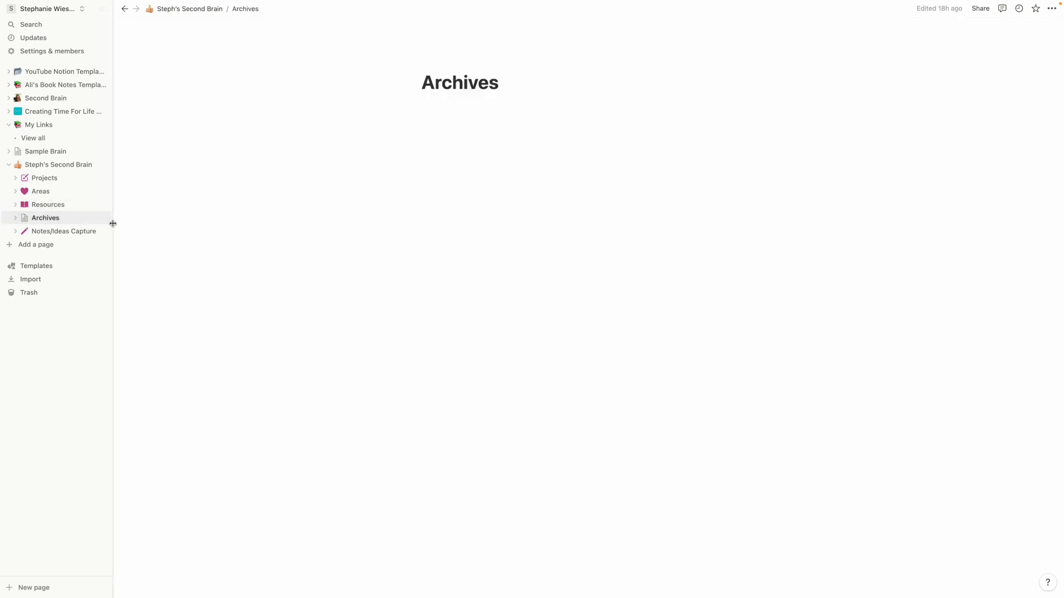
click(1052, 8)
click(1044, 89)
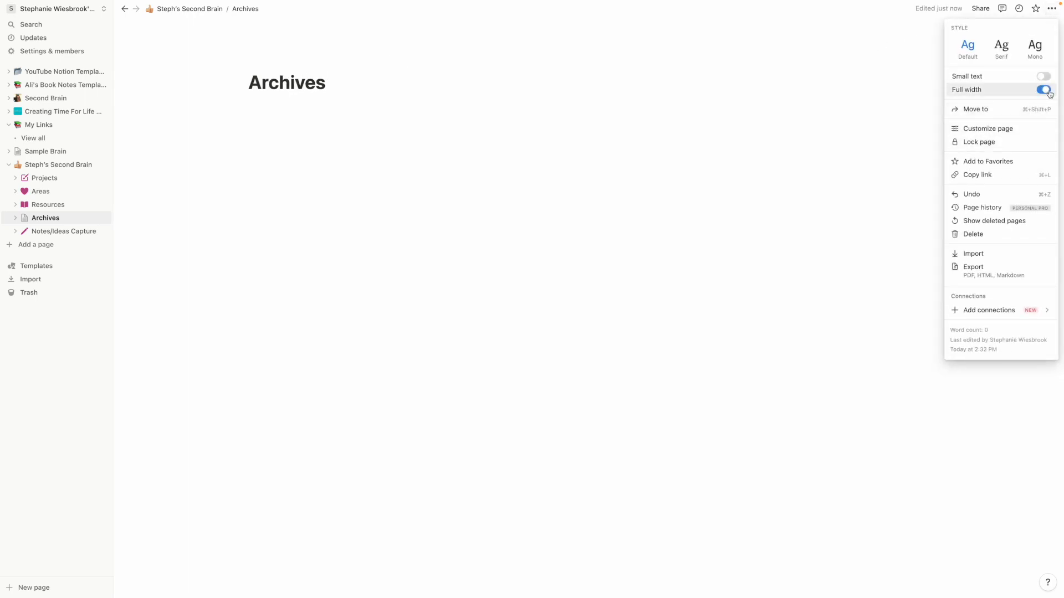
Give the Archives page a pink box icon with an X, found by filtering the icon set for "box".
click(157, 57)
click(175, 62)
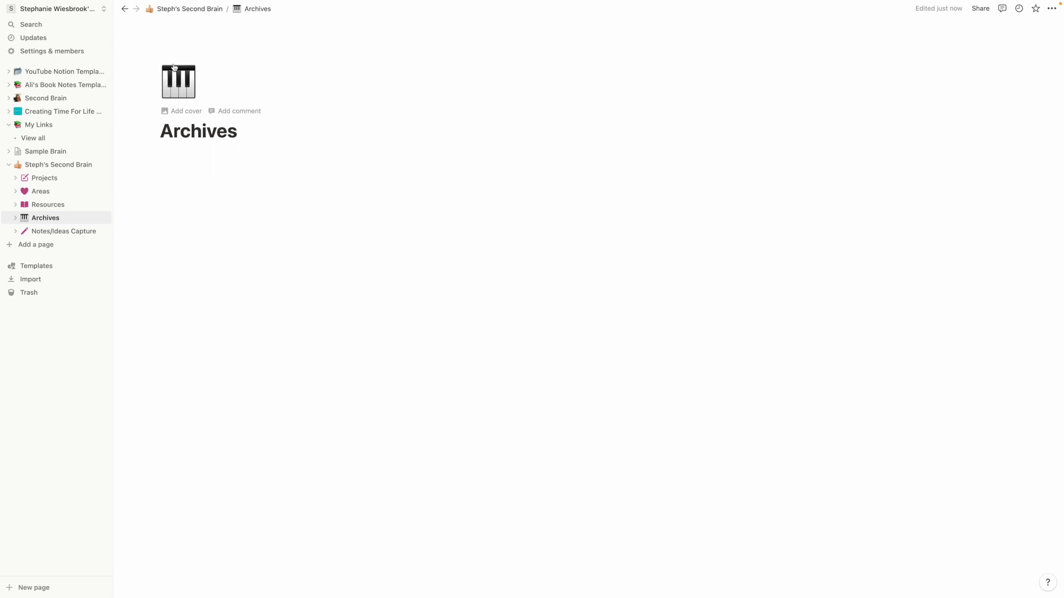
click(174, 67)
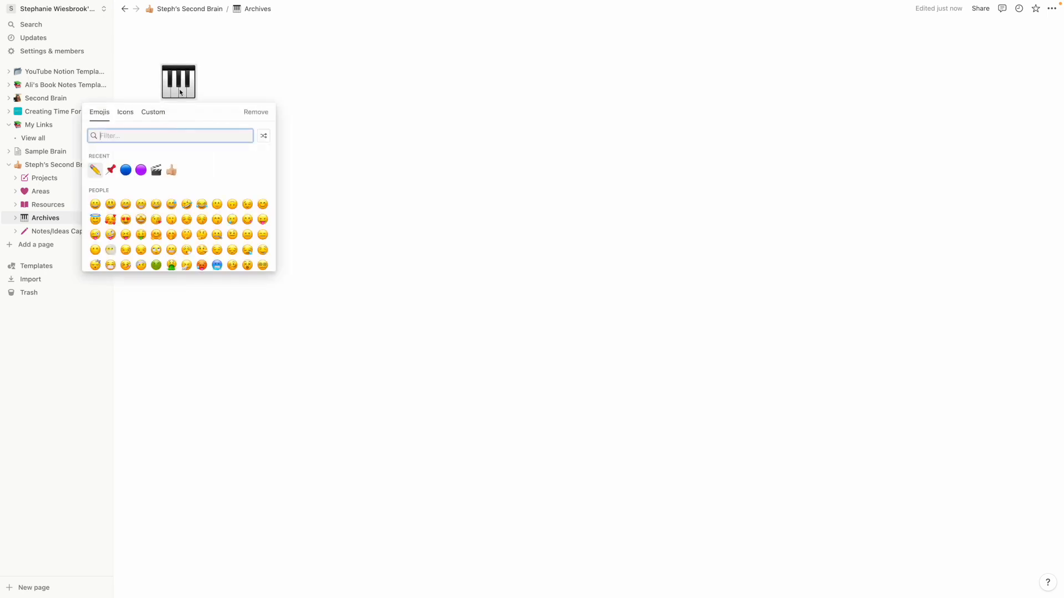
click(125, 112)
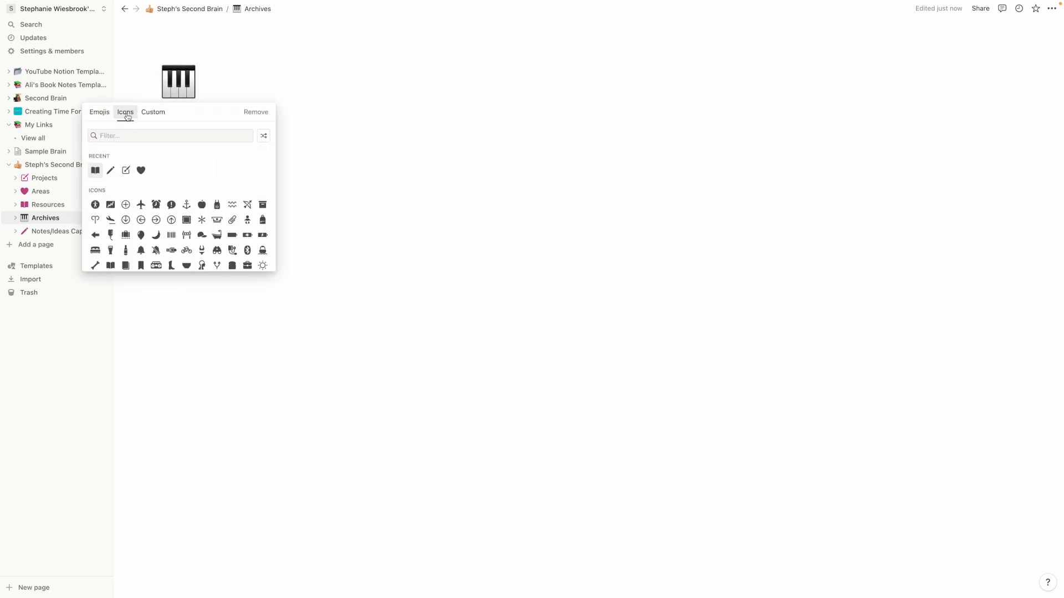
click(154, 135)
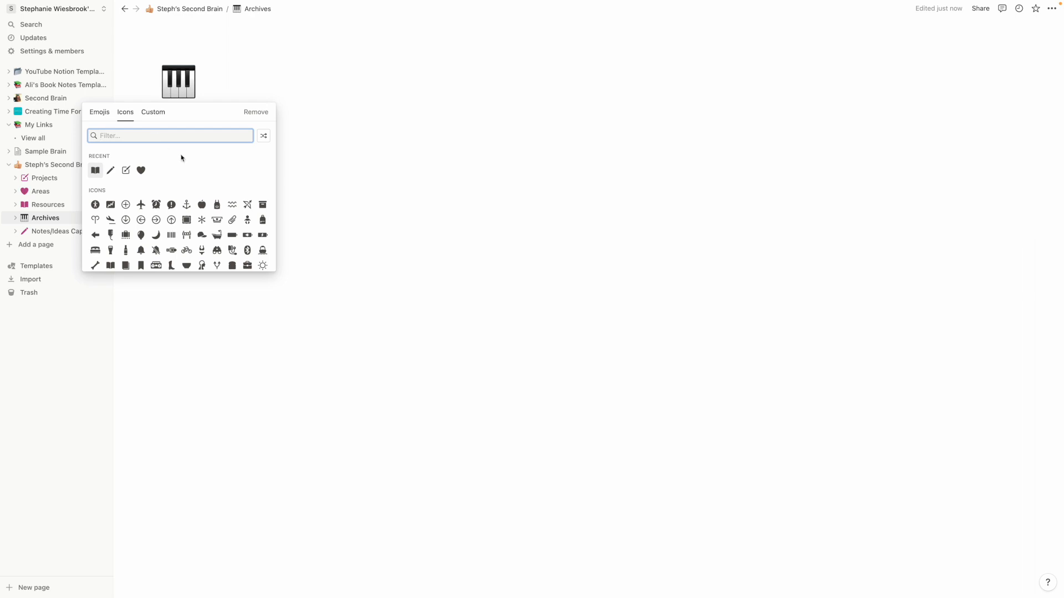
text(box)
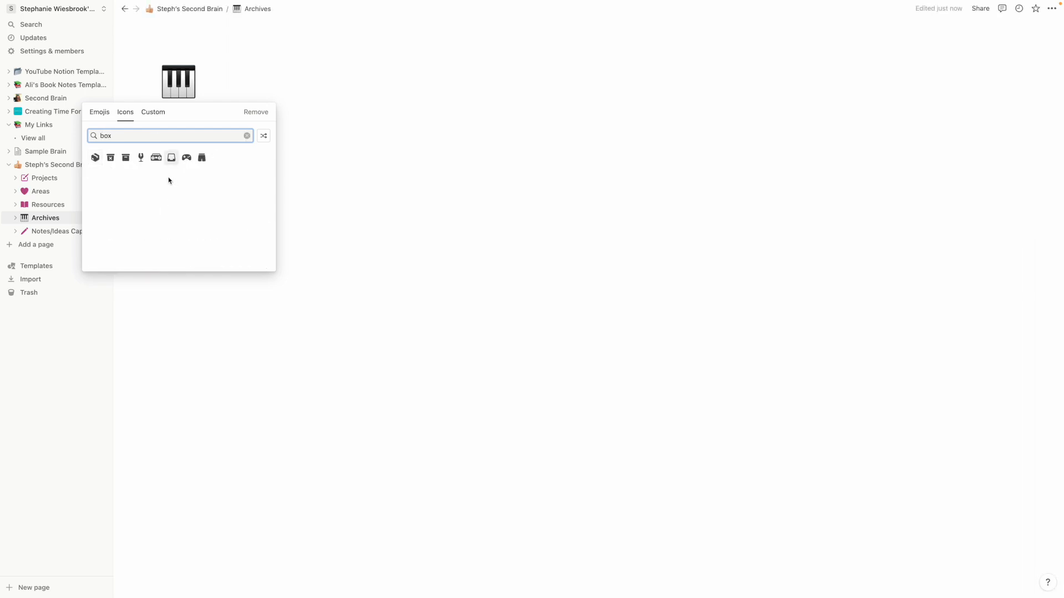
click(111, 158)
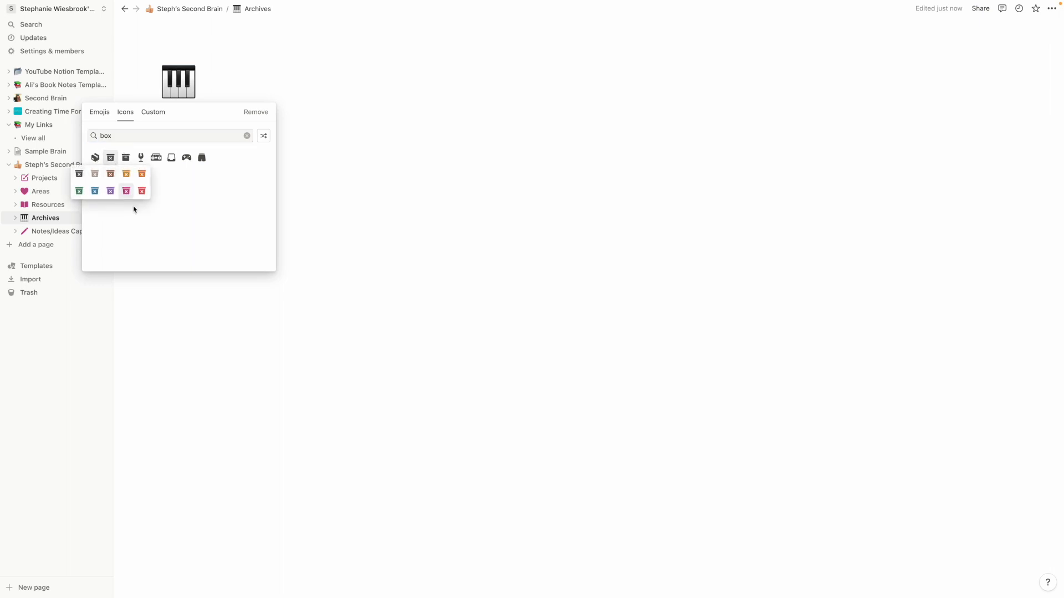
click(126, 191)
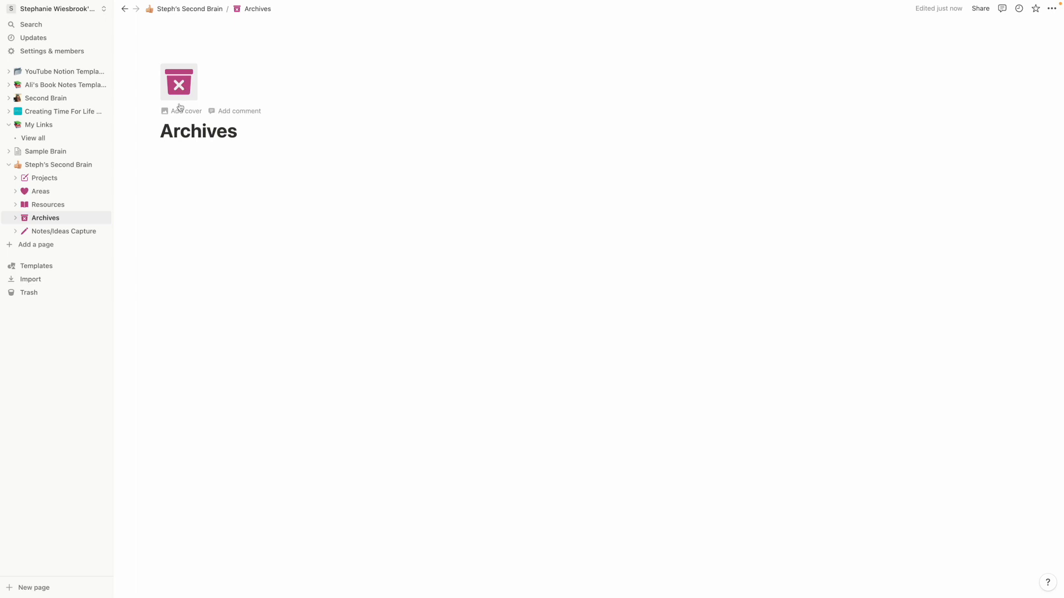
Add a cover to the Archives page using the Unsplash image of wooden card-file drawers, found by searching "files" after trying "boxes".
click(178, 111)
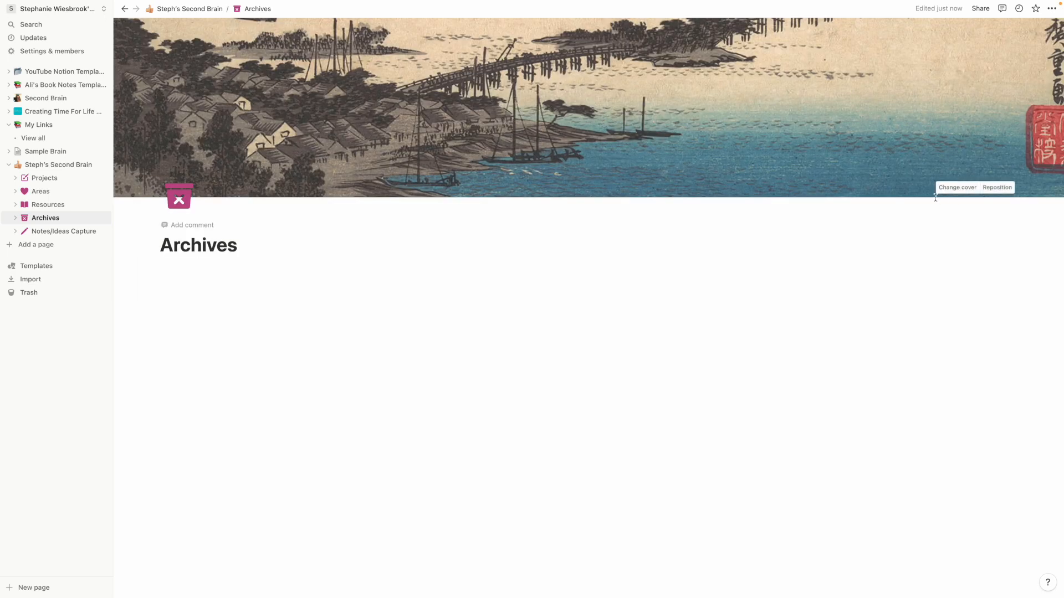
click(956, 188)
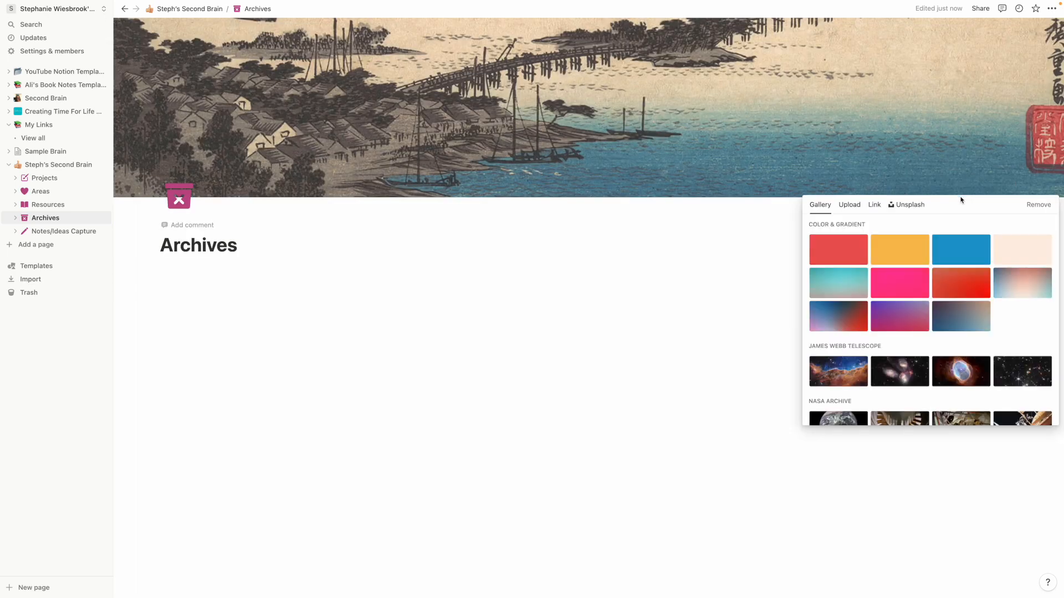
click(907, 208)
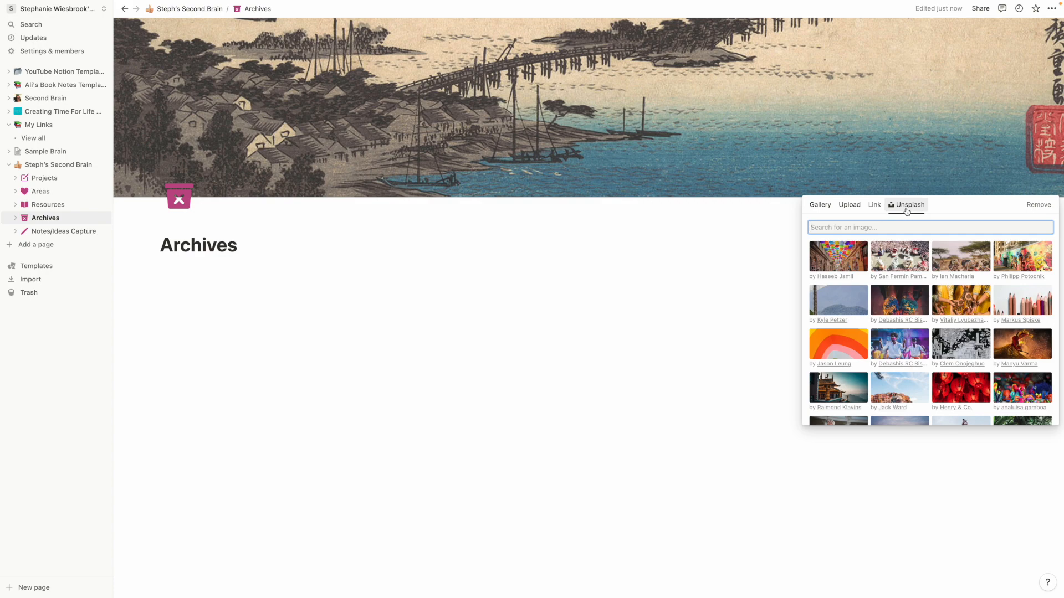
text(boxes)
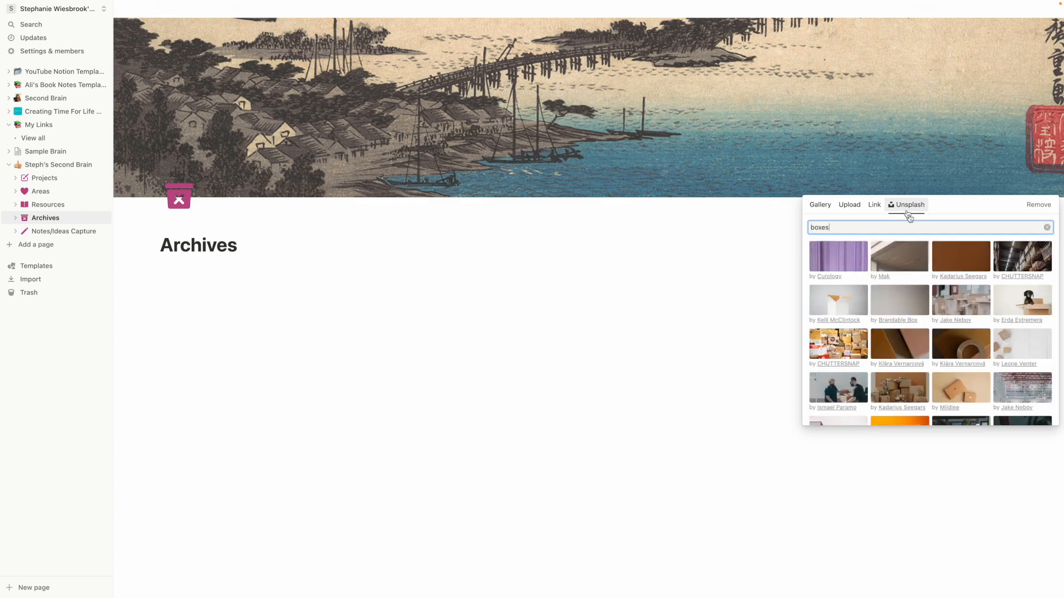
scroll(917, 377, down, 3)
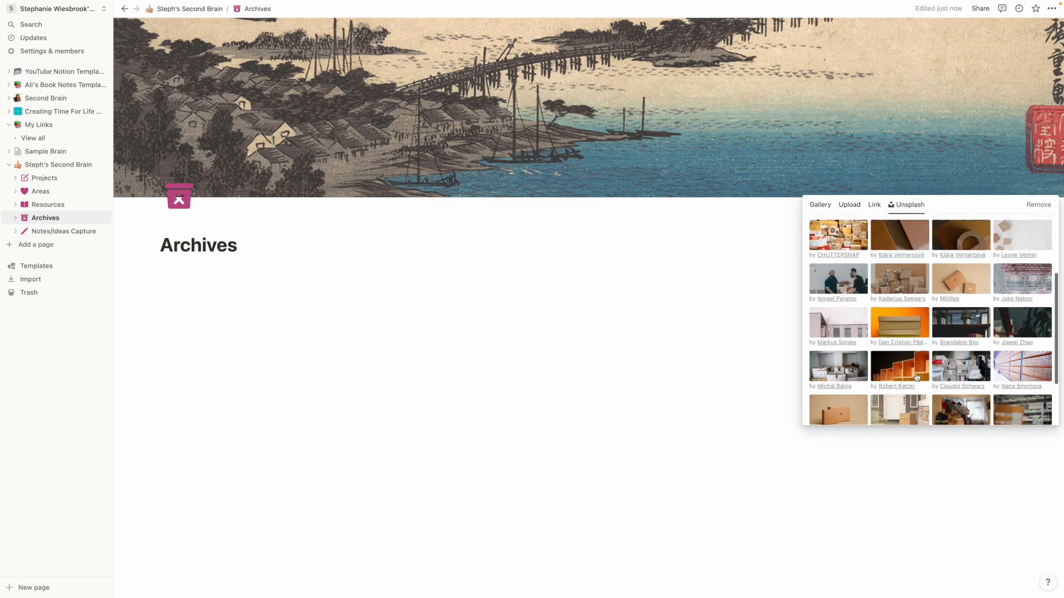
click(959, 350)
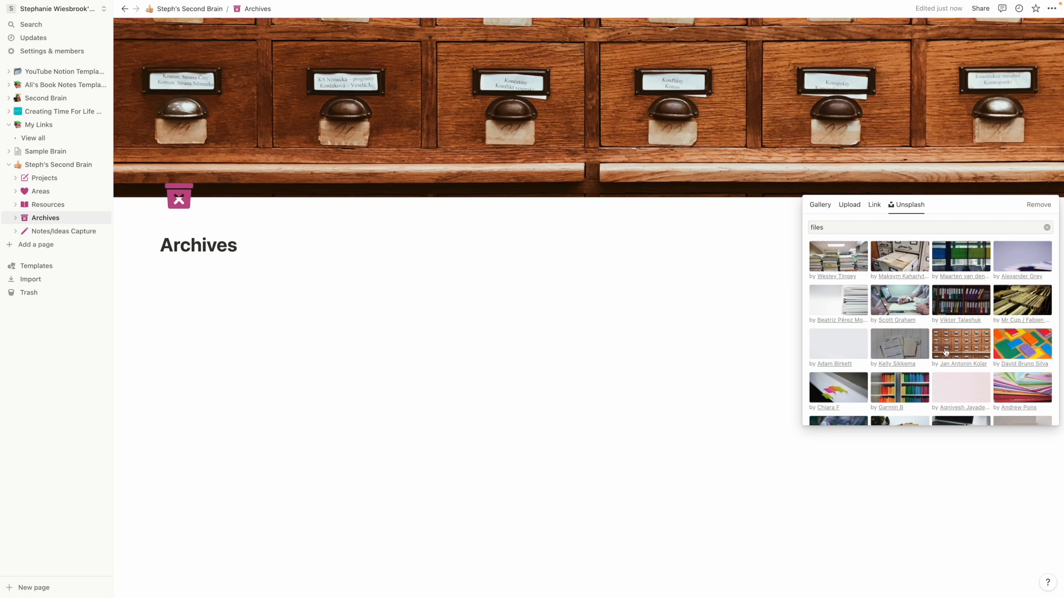
click(470, 244)
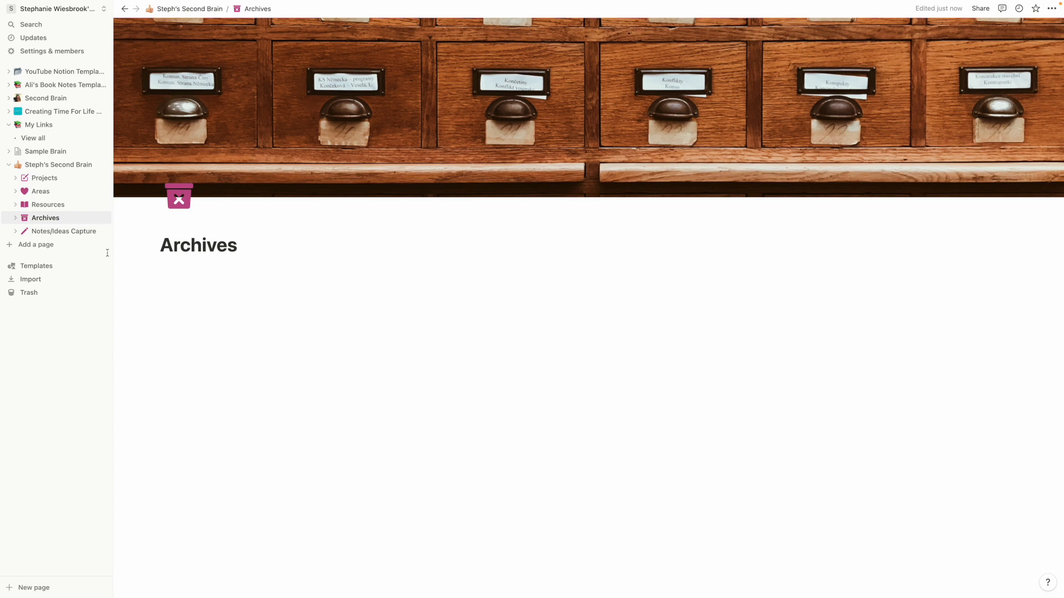
Review the Notes/Ideas Capture page, the second brain's main page, and the Areas and Projects pages.
click(16, 233)
click(16, 233)
click(47, 234)
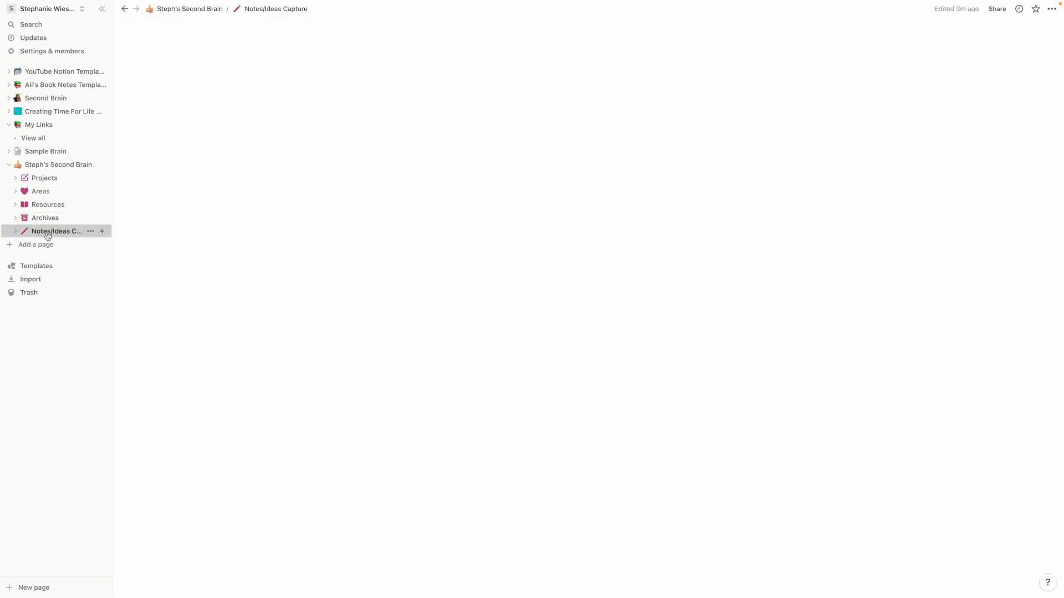
click(41, 167)
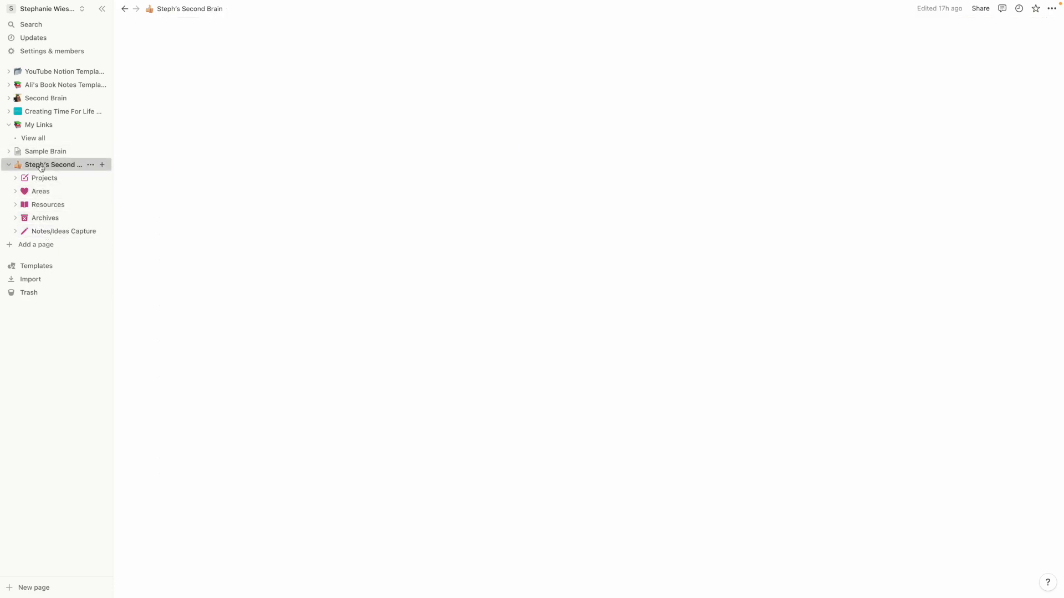
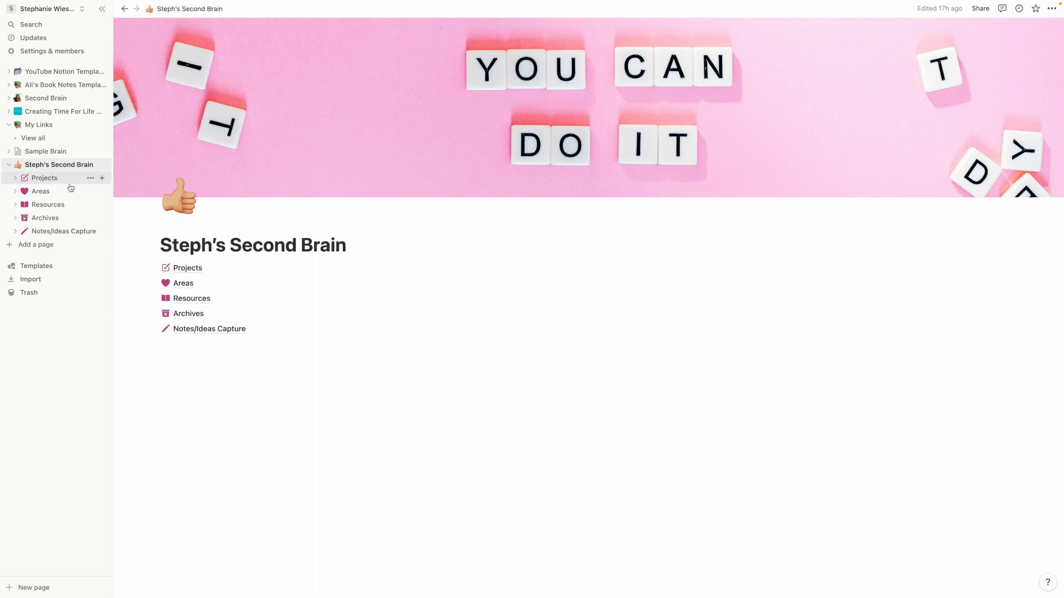
click(53, 194)
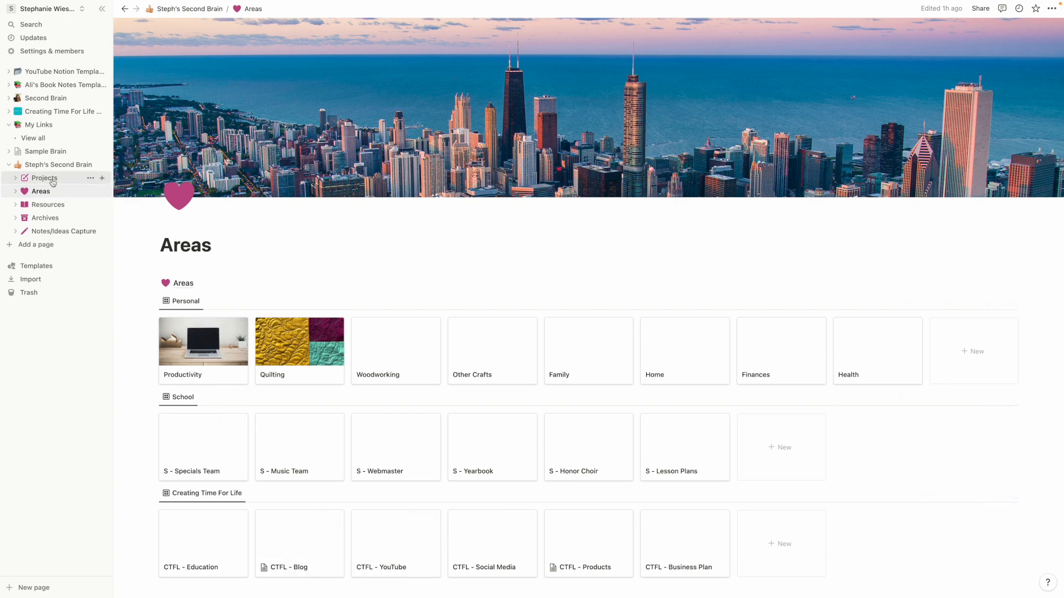
click(70, 182)
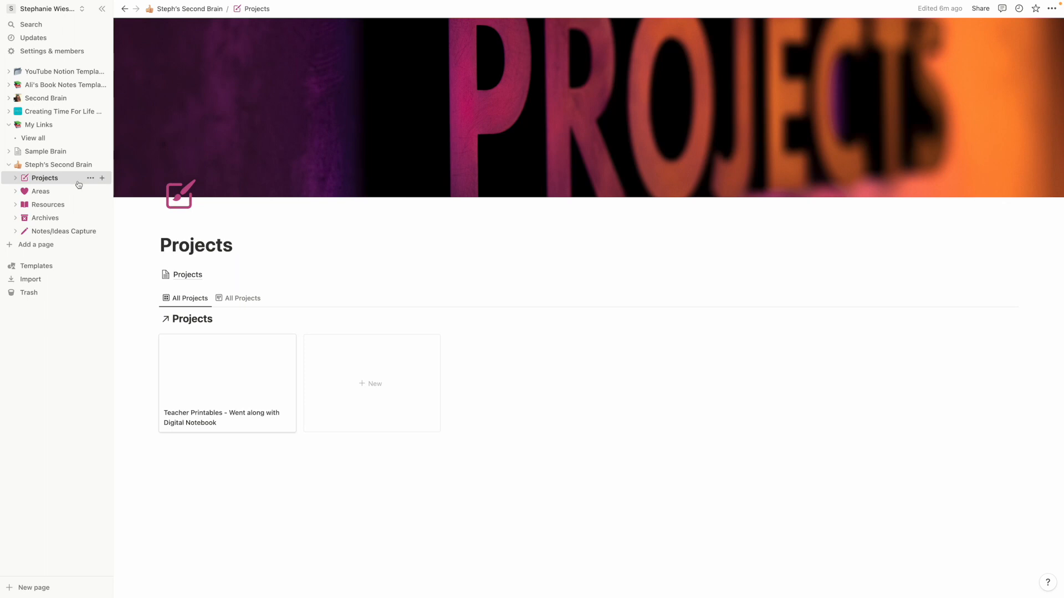
View the properties of the "Teacher Printables - Went along with Digital Notebook" project and close it again.
click(216, 388)
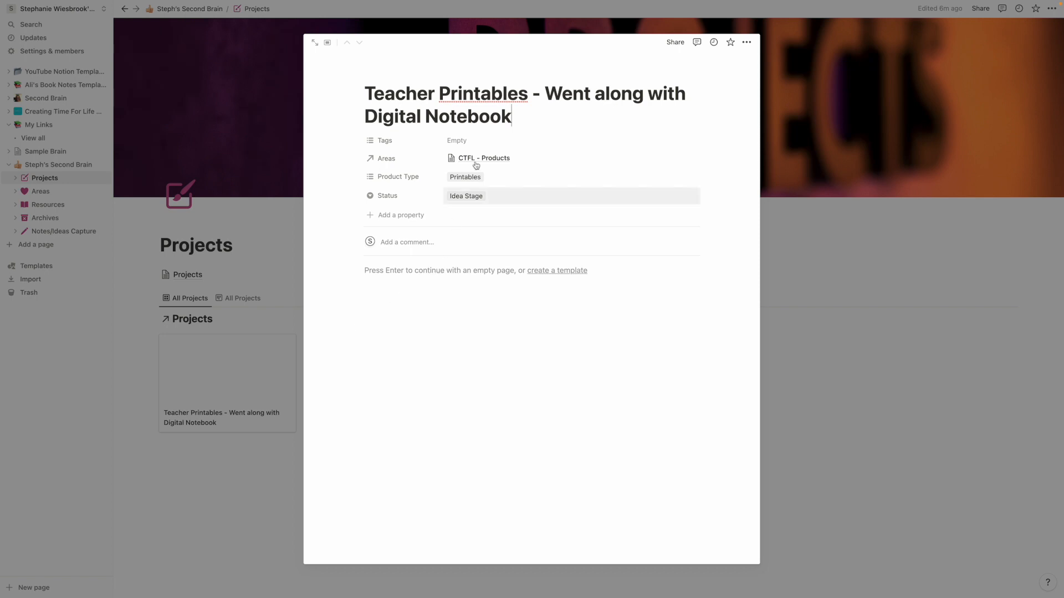
right_click(485, 95)
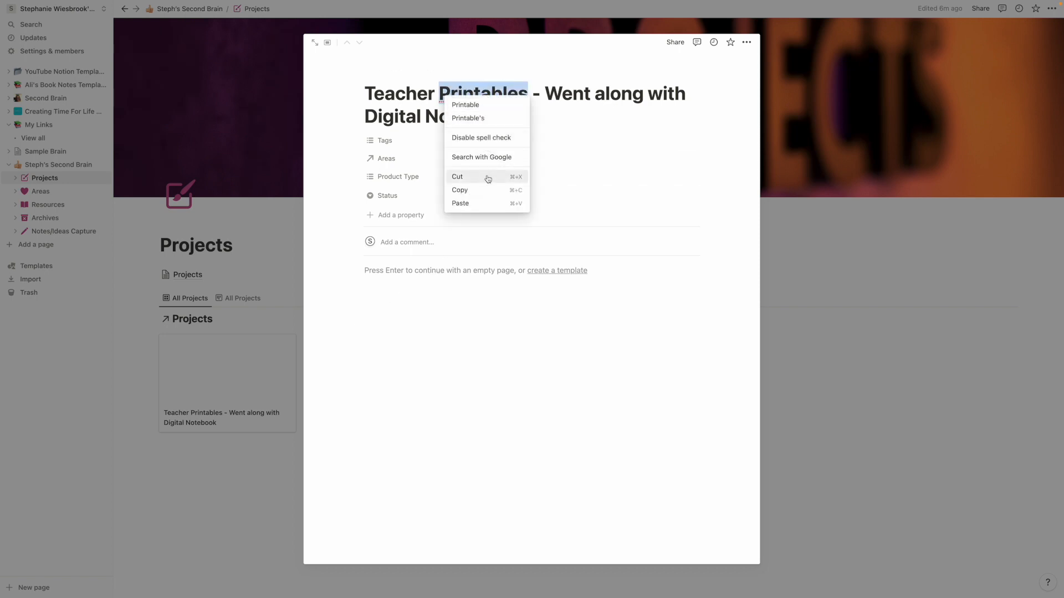
click(618, 143)
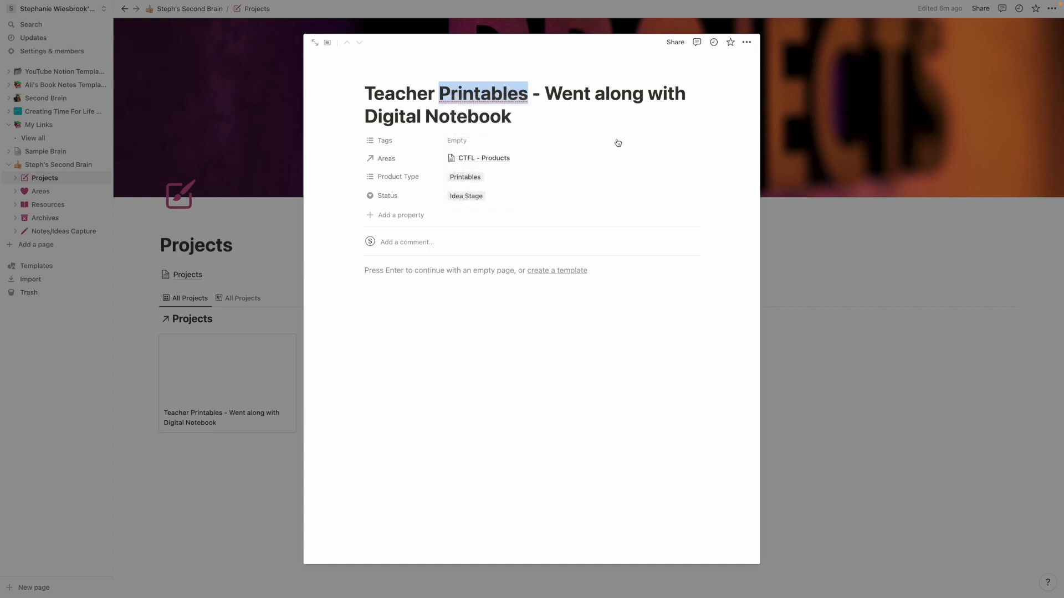
click(780, 240)
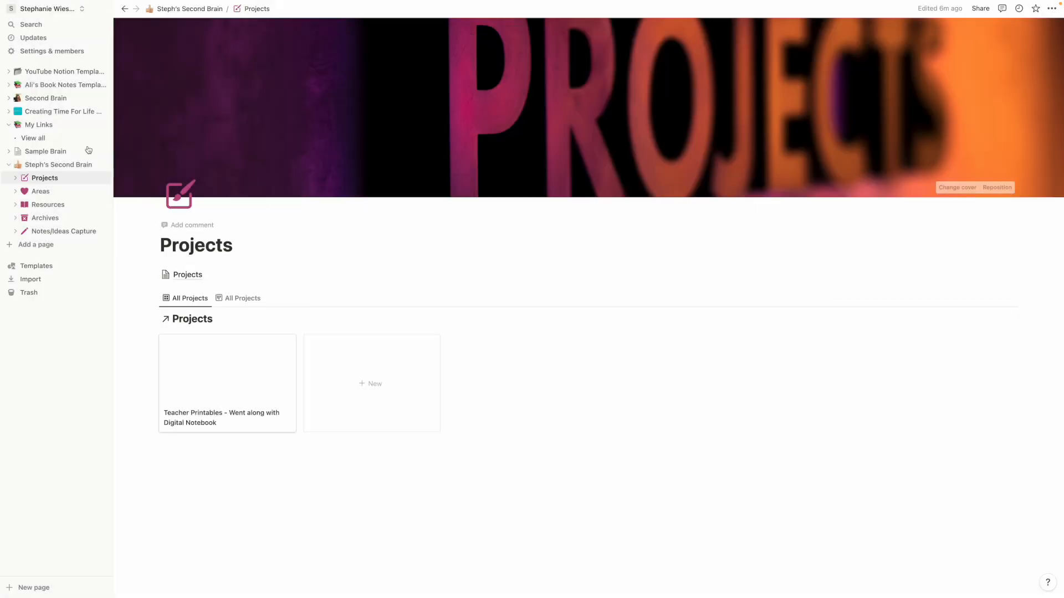
Examine the content calendar and the Digital Products Work task templates on the Creating Time For Life Workflow page.
click(54, 112)
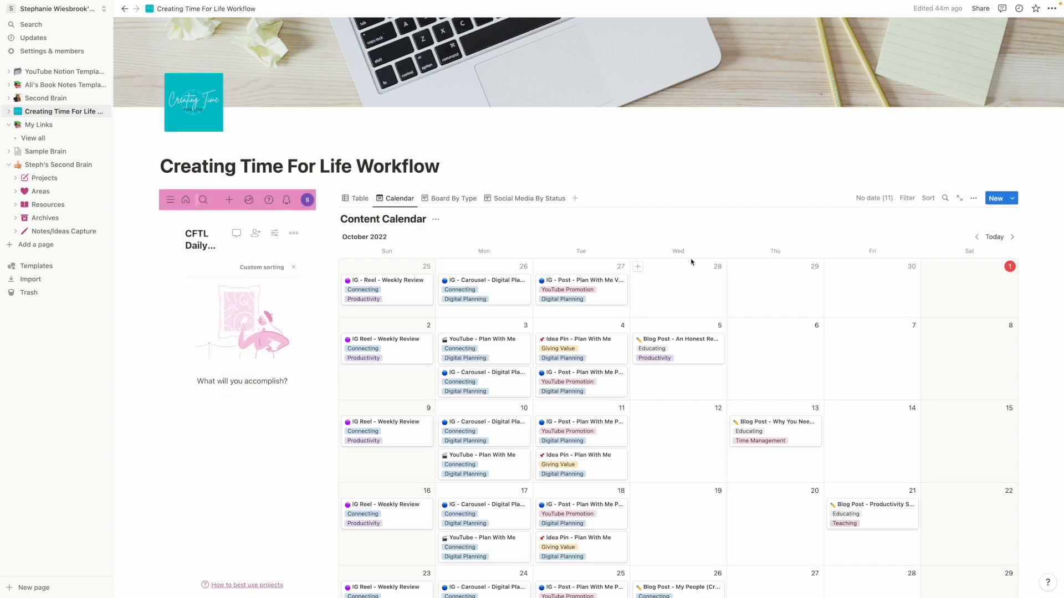
scroll(629, 265, down, 5)
scroll(628, 265, down, 6)
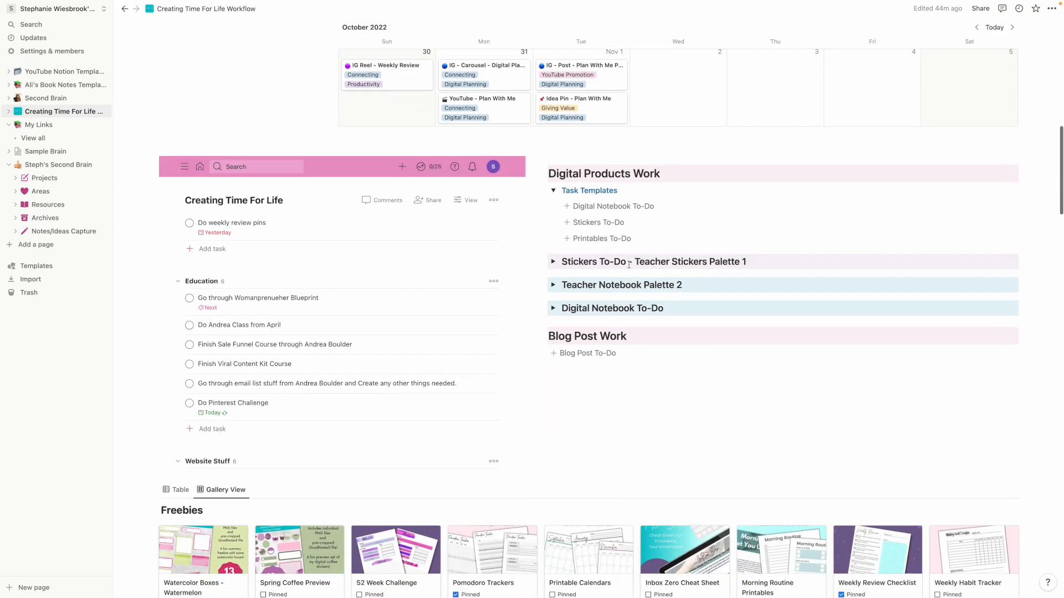
scroll(637, 263, up, 3)
scroll(642, 262, up, 3)
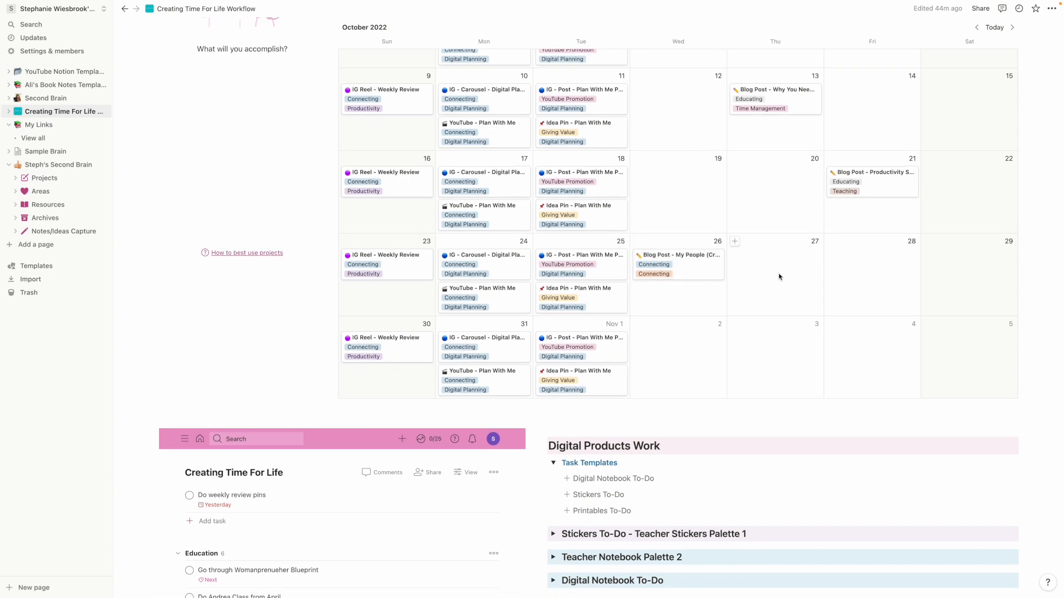
scroll(770, 279, up, 2)
scroll(770, 279, up, 1)
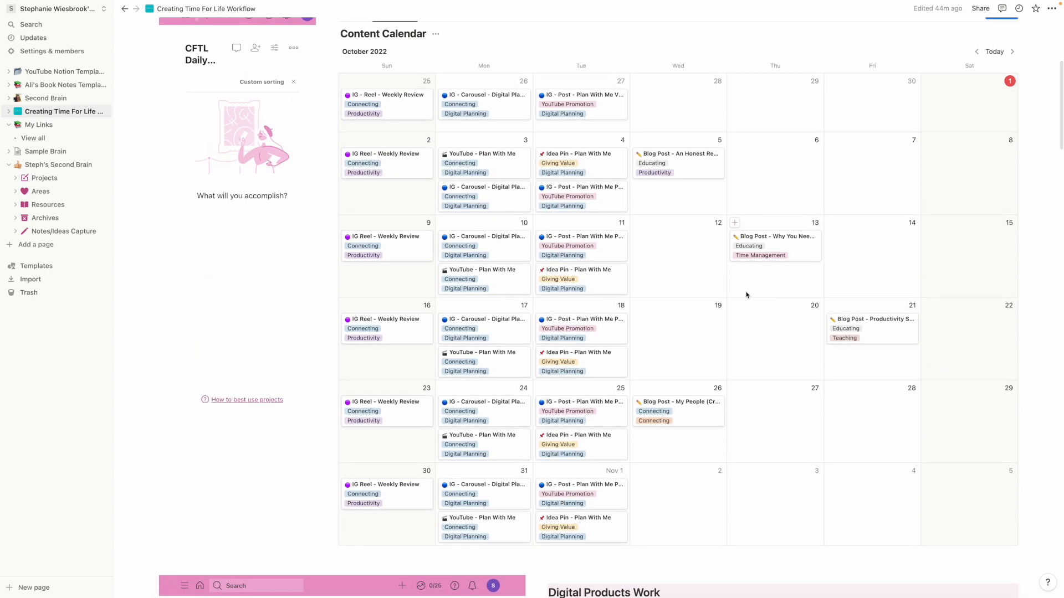
scroll(746, 292, down, 5)
scroll(743, 288, down, 3)
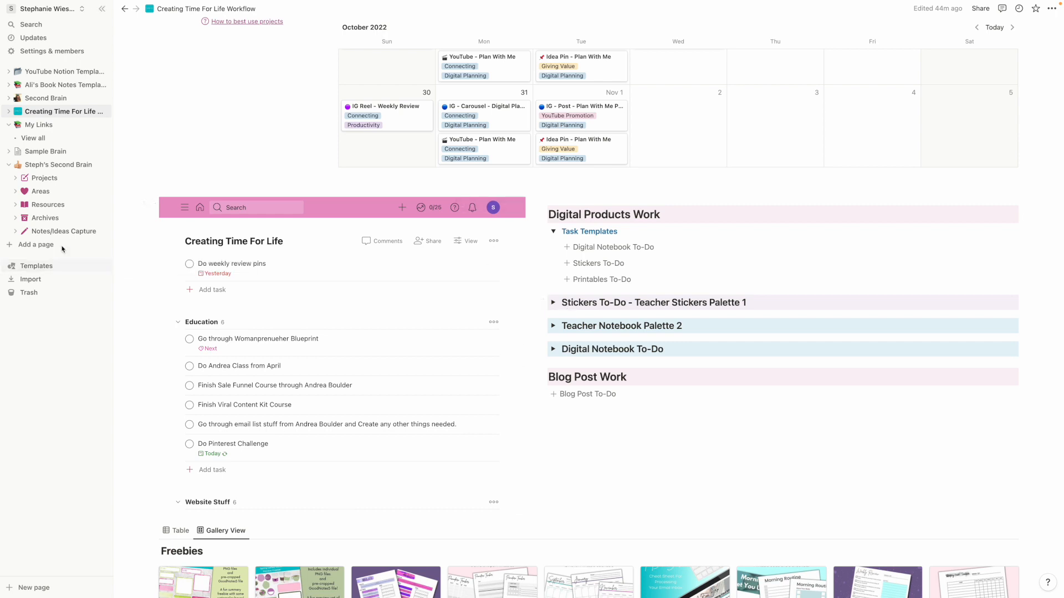
Reopen the Teacher Printables project from the Projects page and start an empty body in it.
click(43, 178)
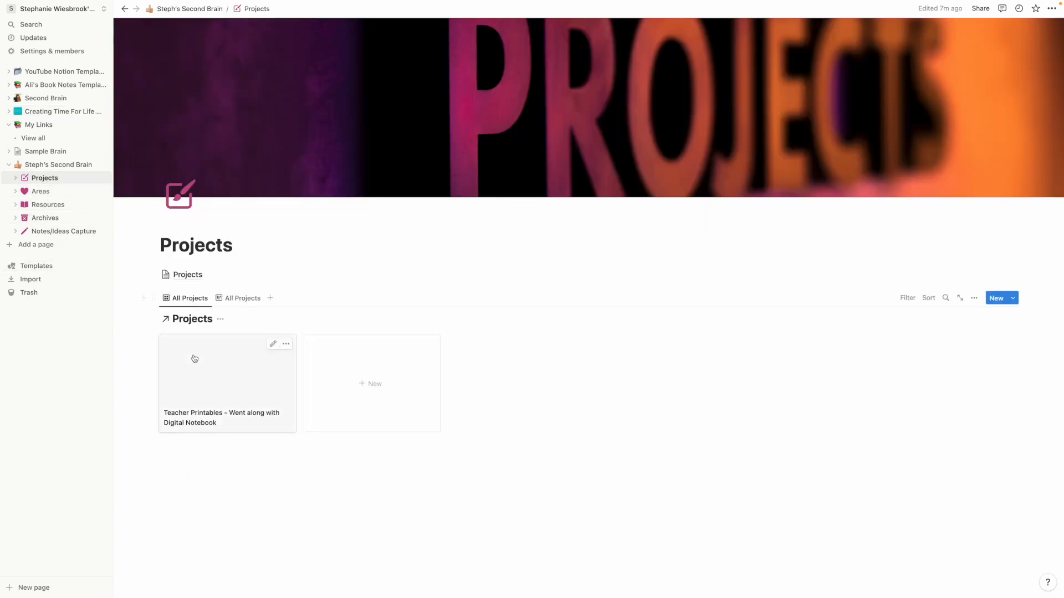
click(203, 381)
click(187, 381)
click(386, 271)
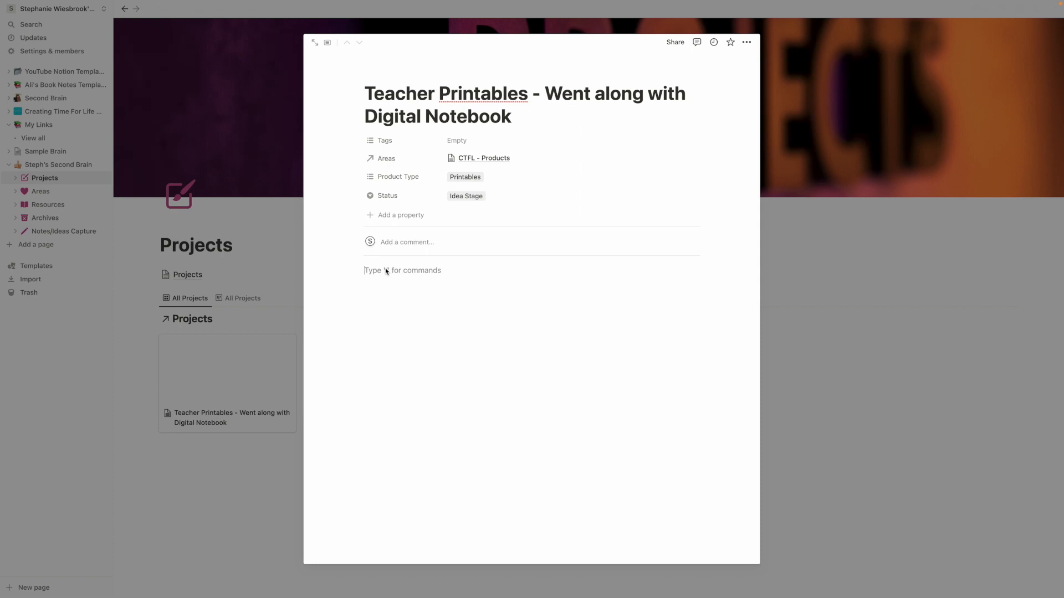
Write a bulleted list in the project body with "Matches Digital Notebook", "Different gradebooks" and "Intervention List".
text(- Ma)
text(tche)
text(s Digital Not)
text(ebook)
key(Return)
text(Di)
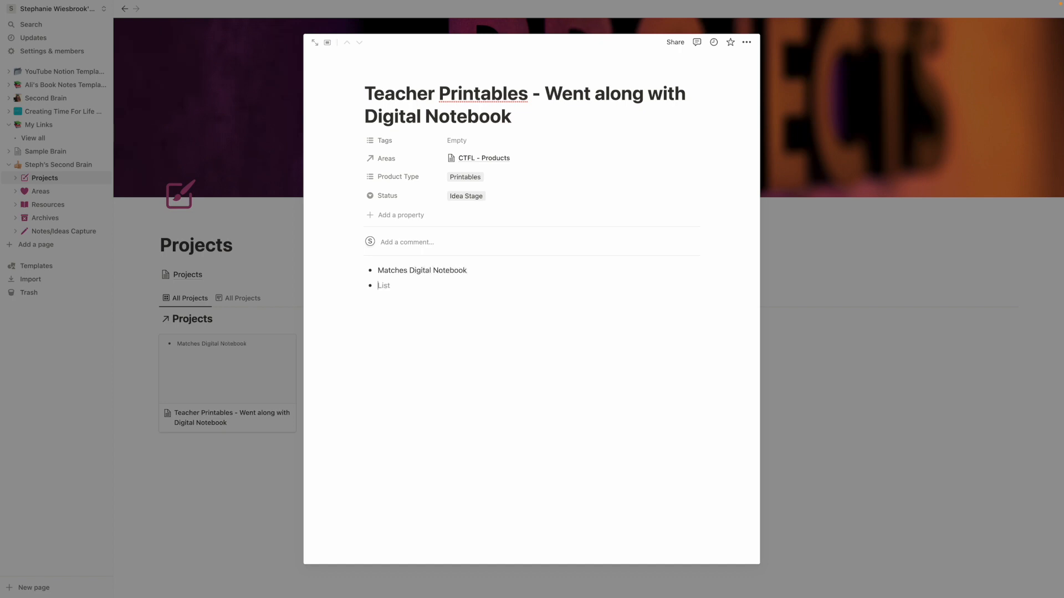
text(fferent gradebooks)
key(Return)
text((ntervention)
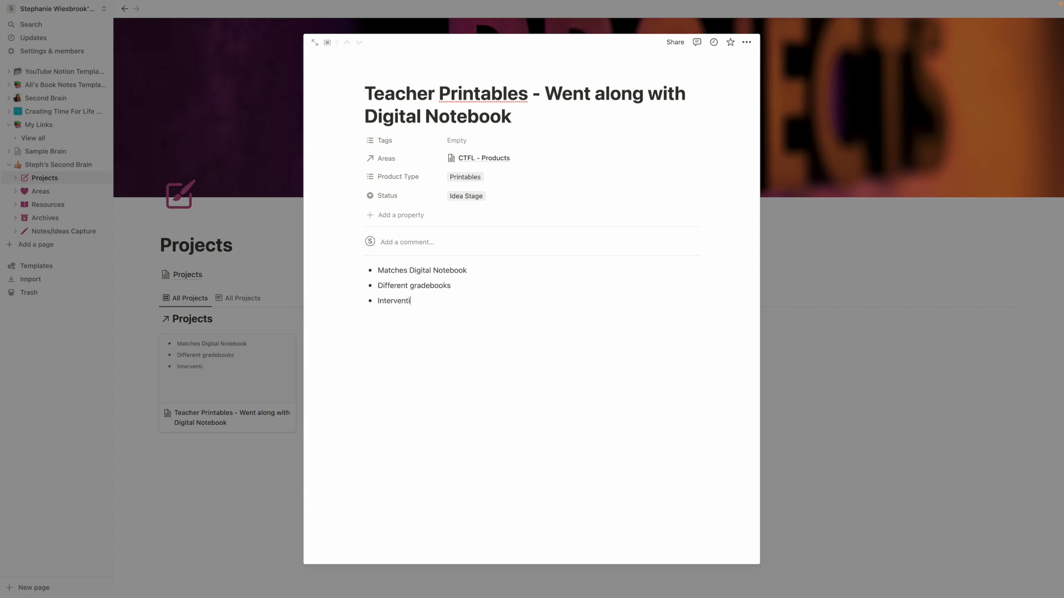
text( List)
key(Return)
key(Return)
Insert a template button below the bulleted list in the Teacher Printables project.
text(/)
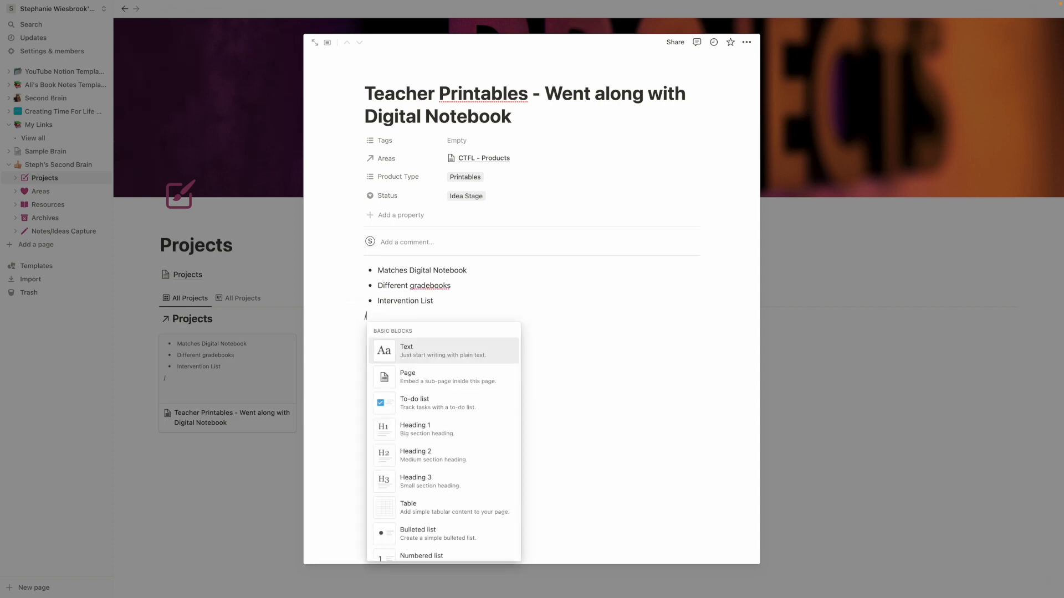
text(tem)
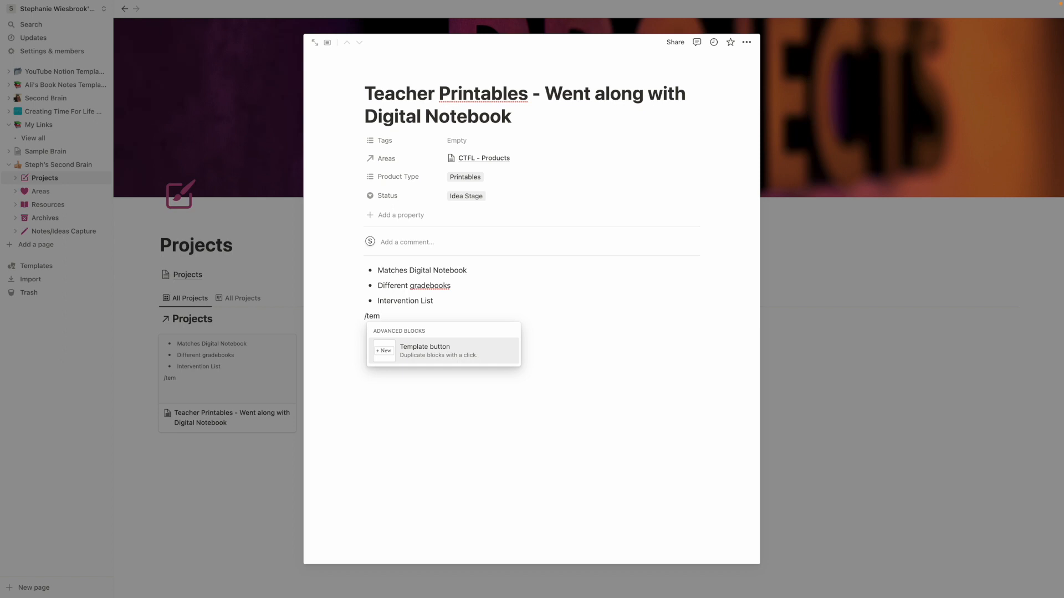
key(Return)
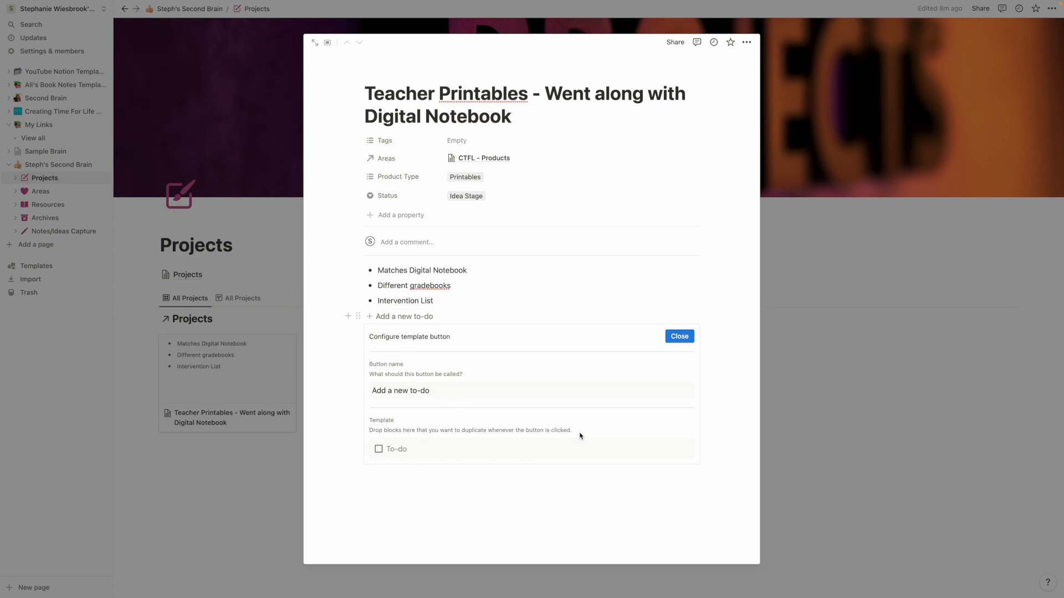
Examine the block types that can be added to the to-do button's template and close its configuration.
key(Escape)
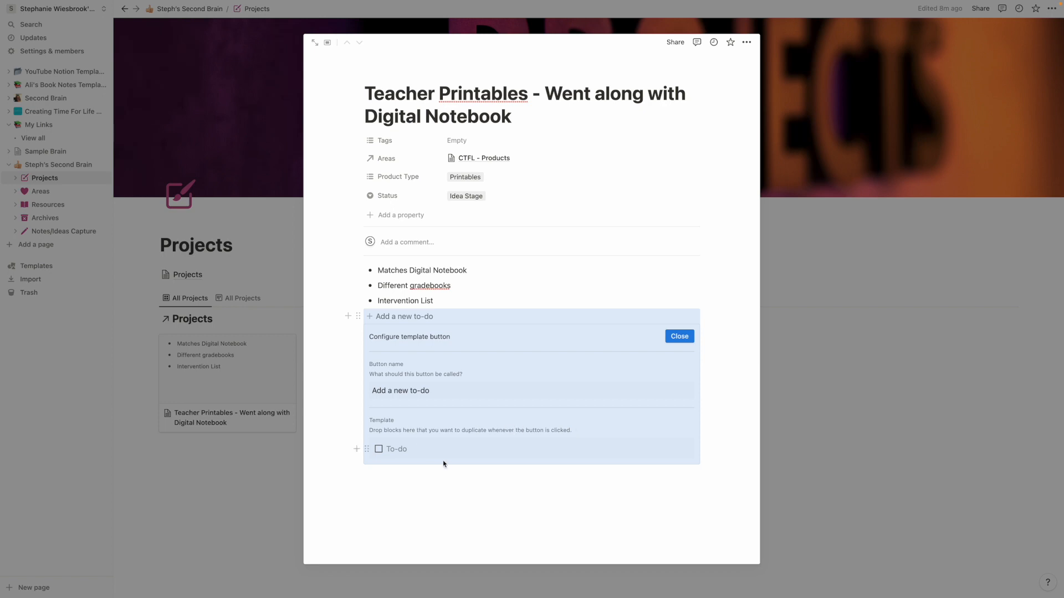
click(357, 449)
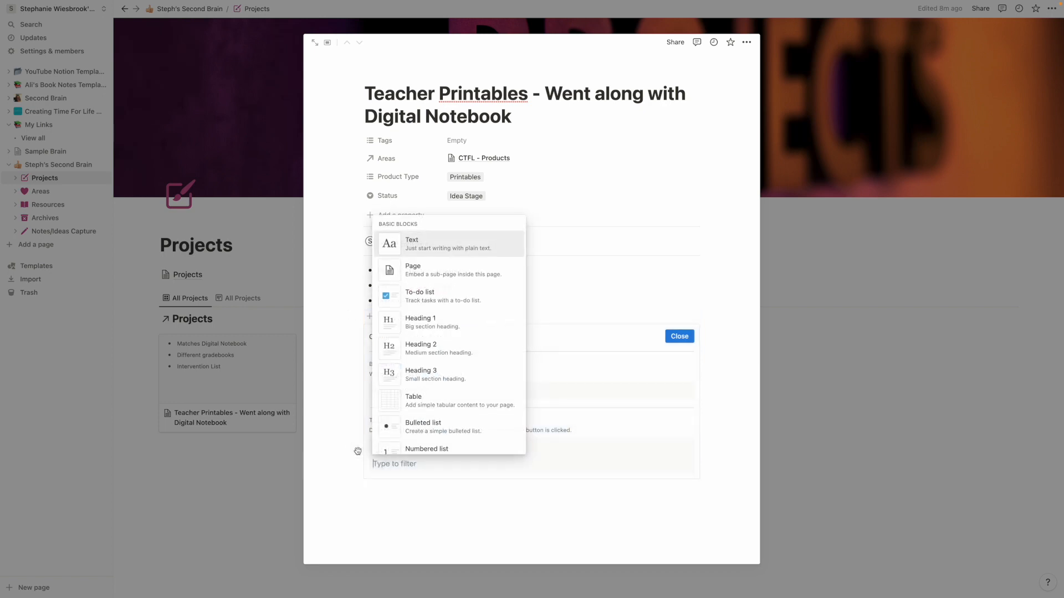
scroll(453, 341, down, 5)
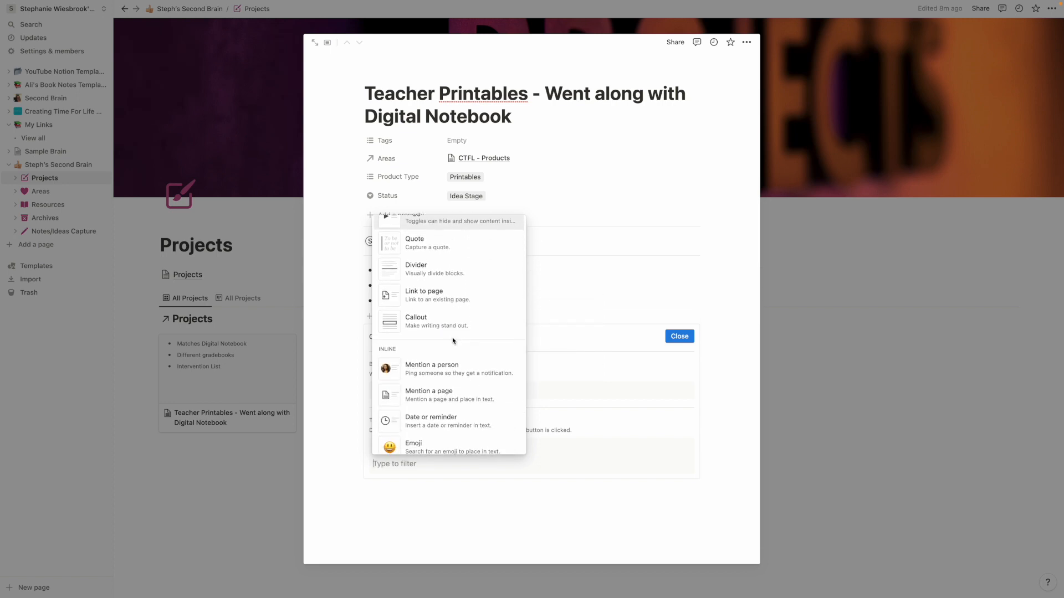
scroll(453, 338, down, 4)
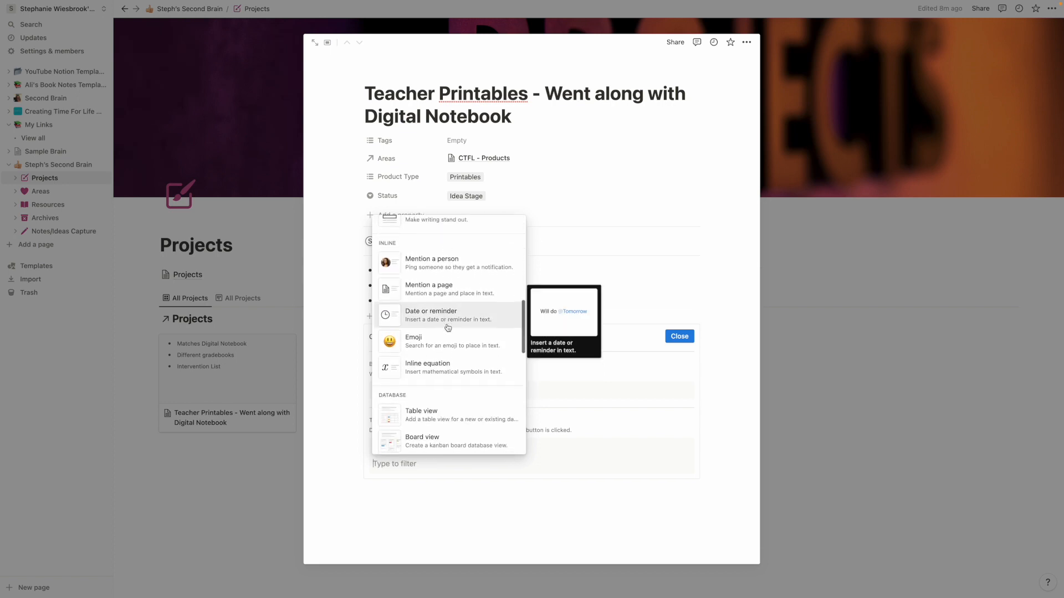
scroll(448, 328, down, 5)
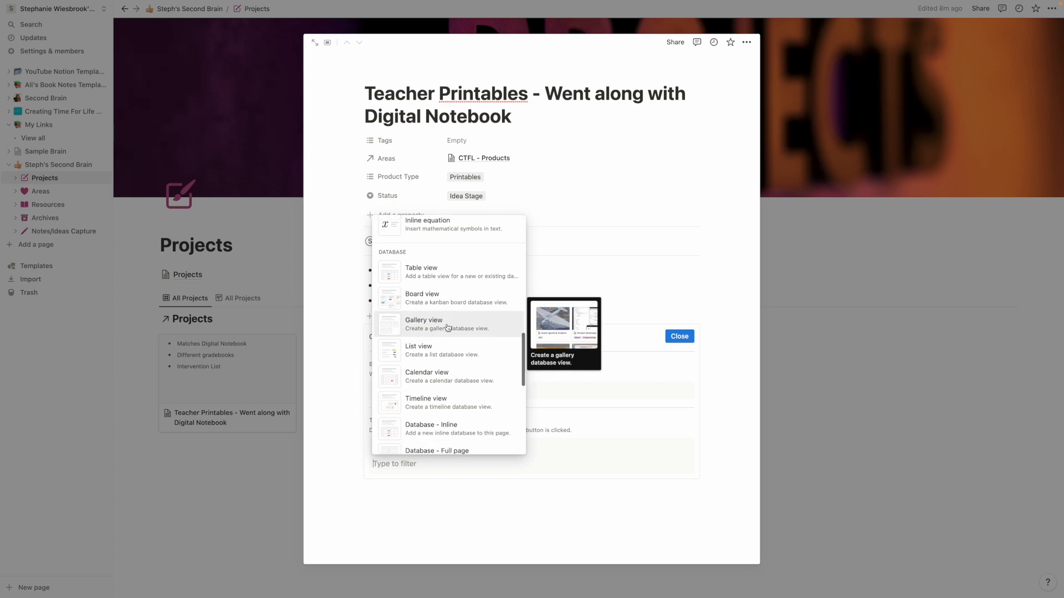
scroll(448, 328, down, 5)
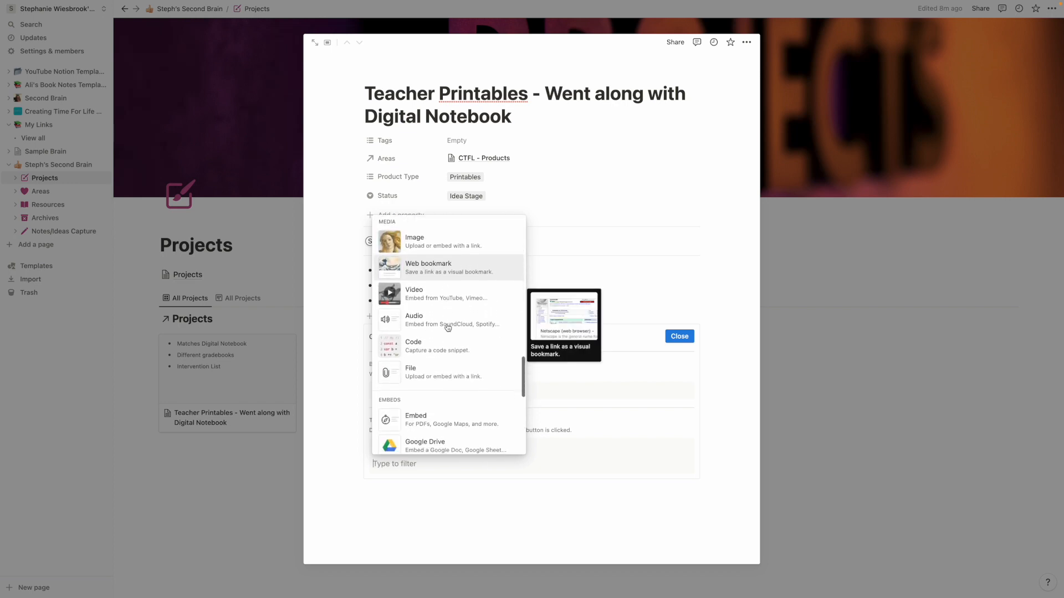
scroll(448, 328, down, 6)
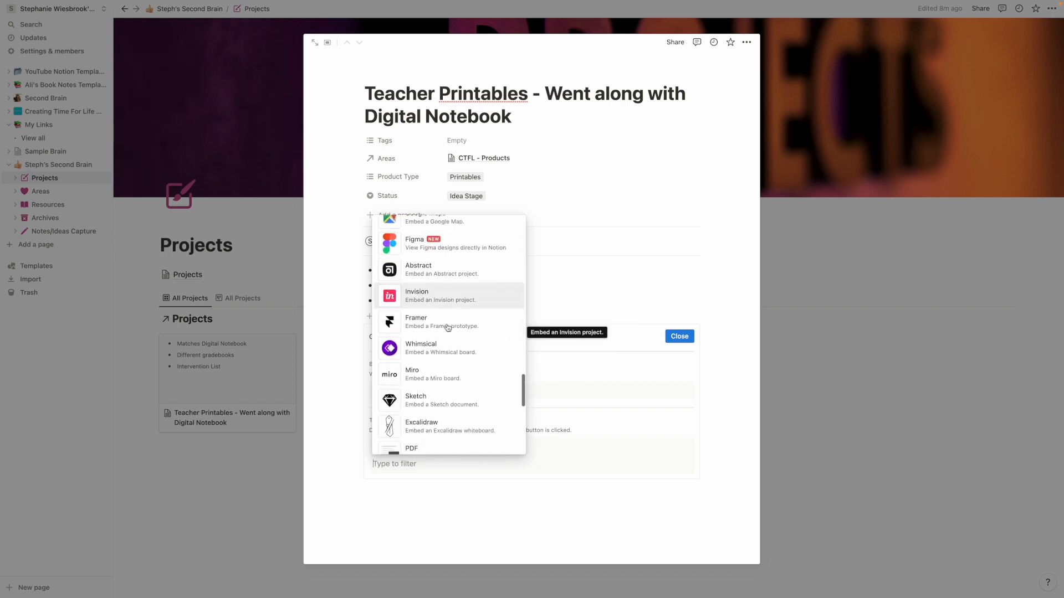
scroll(448, 327, down, 6)
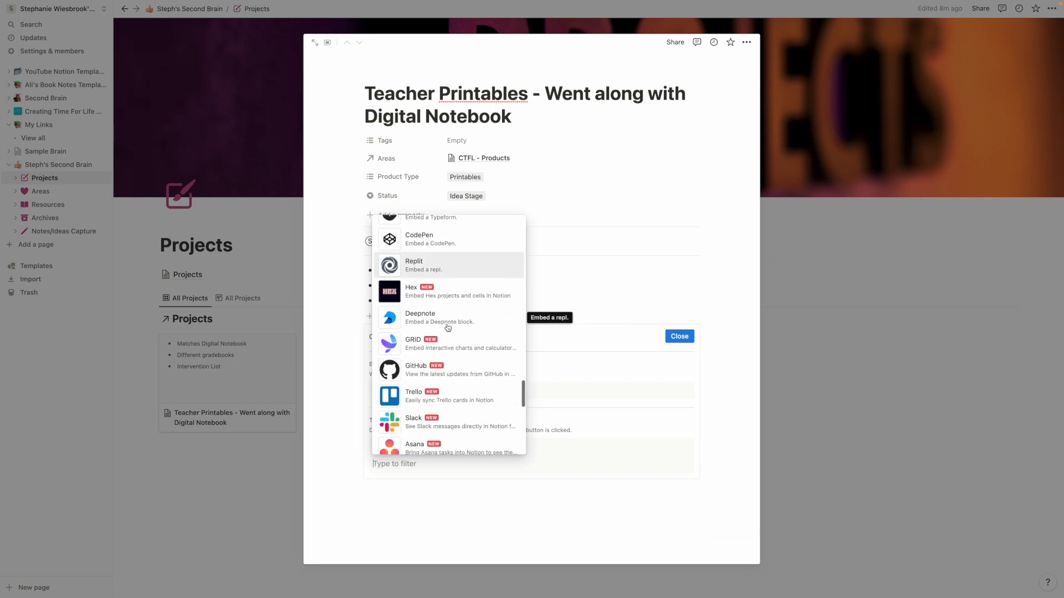
scroll(448, 328, down, 5)
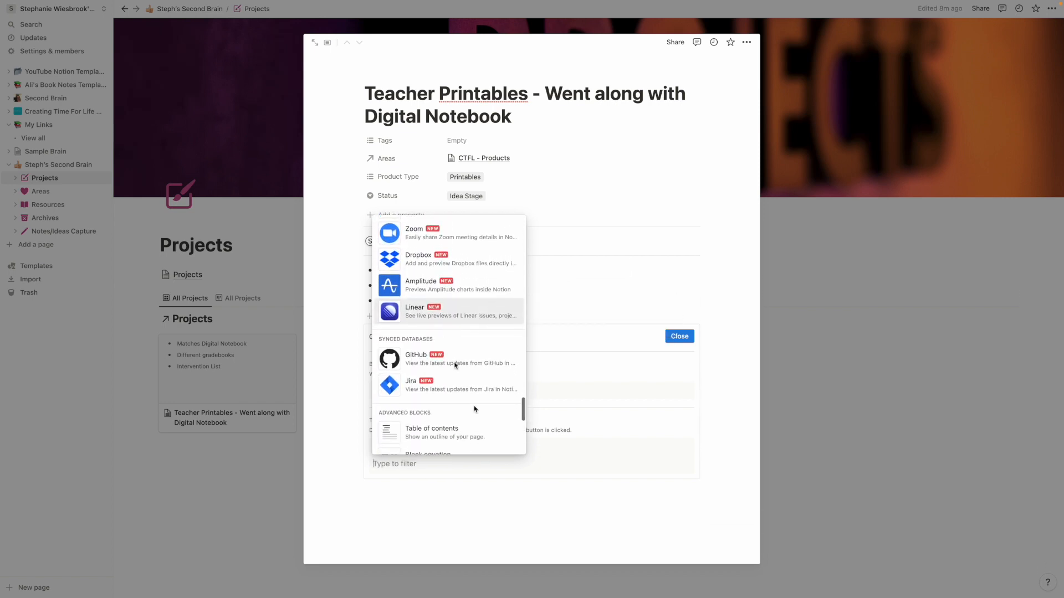
scroll(444, 423, down, 3)
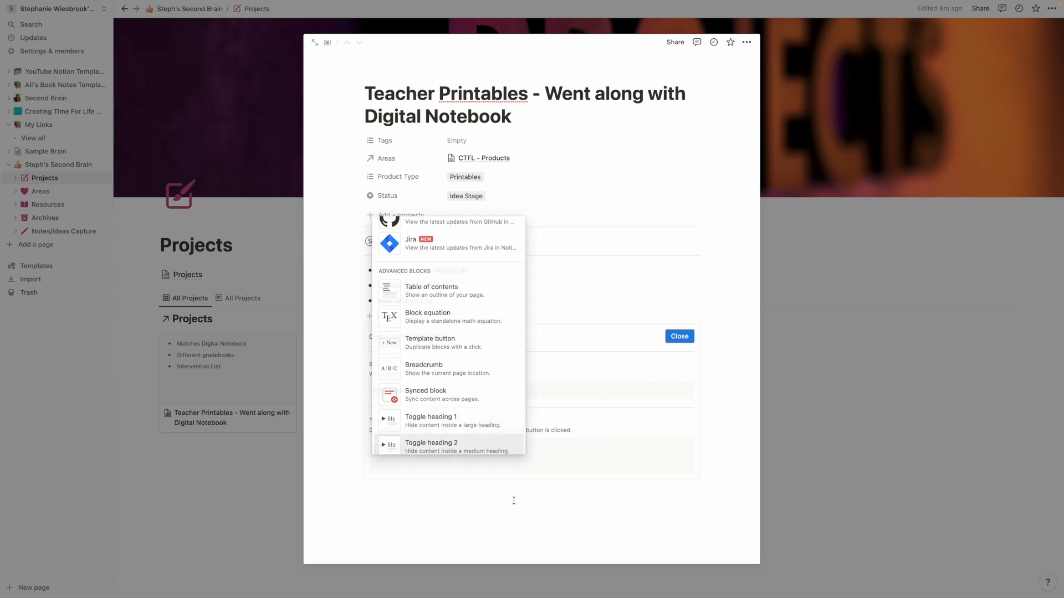
click(472, 482)
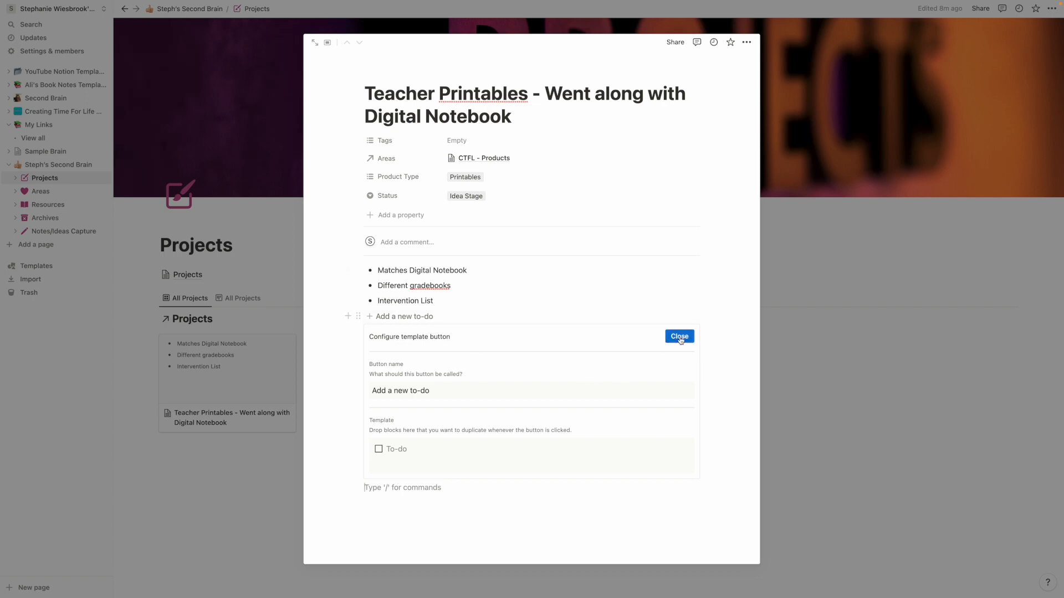
click(680, 338)
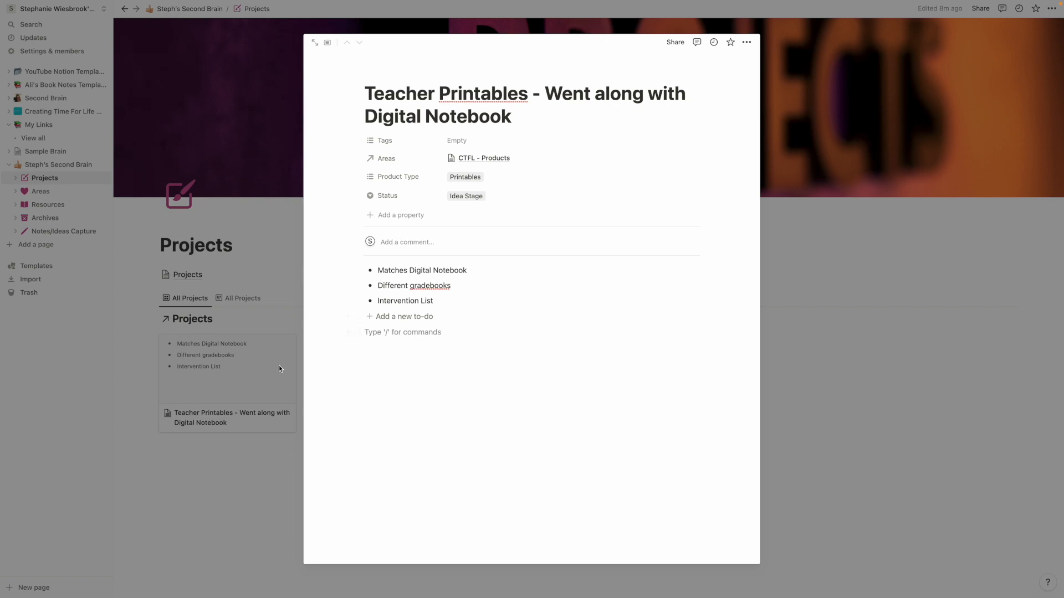
Leave the Teacher Printables project and go to the Digital Products Work task templates on the Creating Time For Life Workflow page.
click(132, 277)
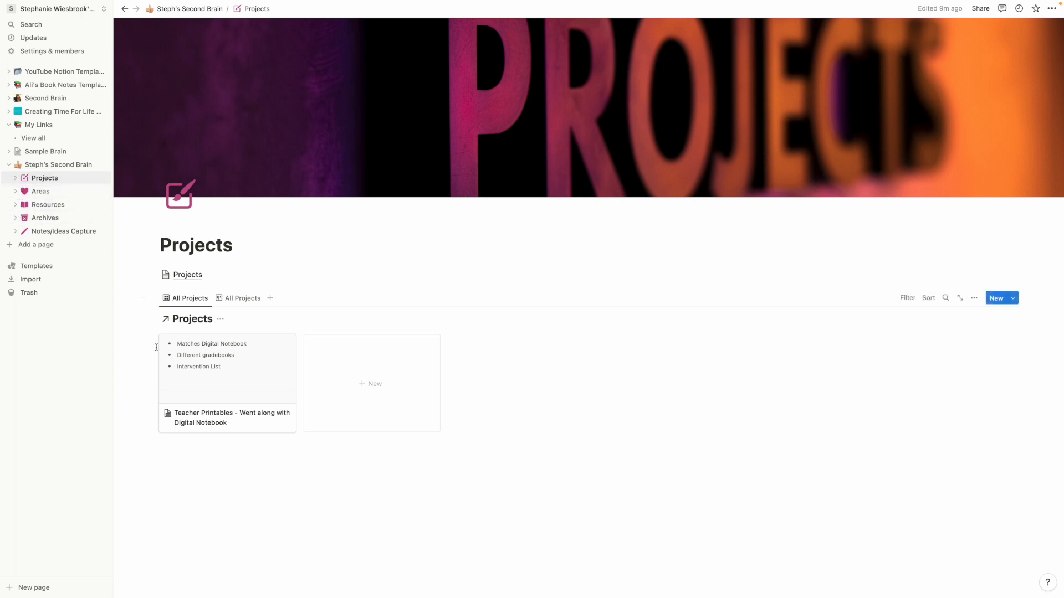
click(69, 113)
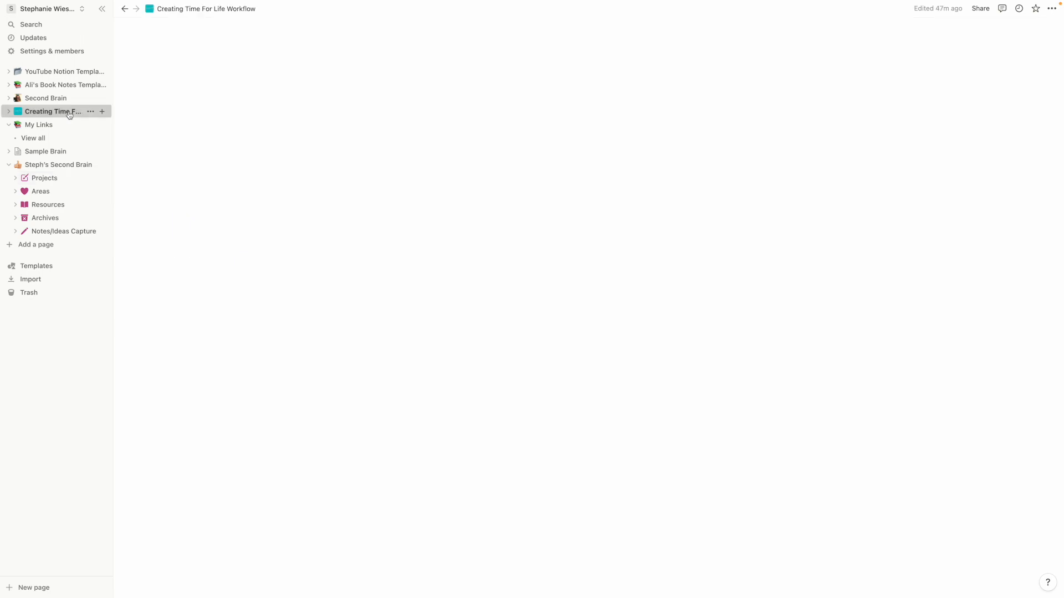
scroll(495, 270, down, 12)
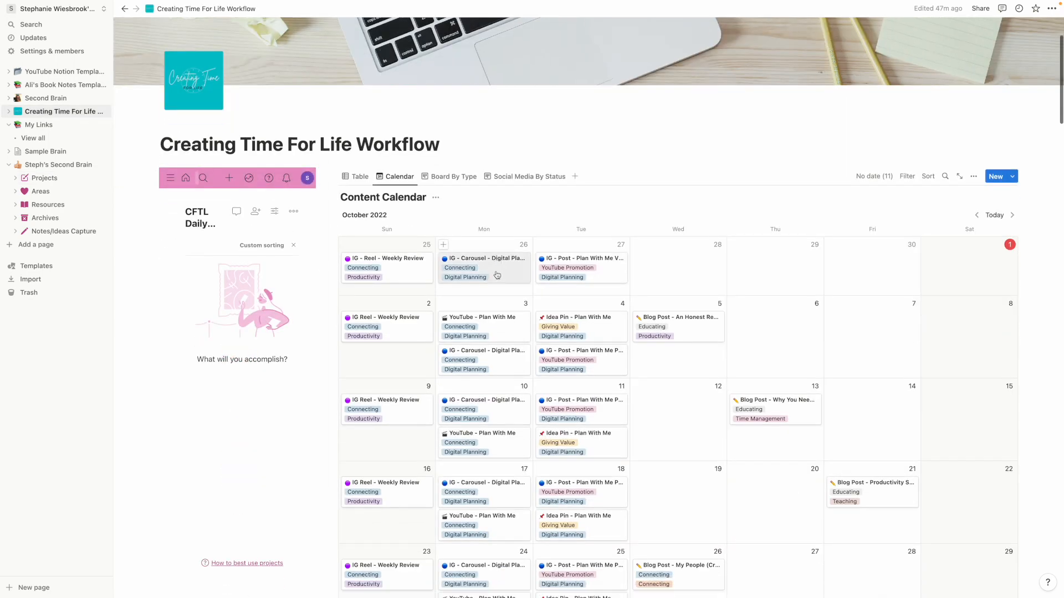
scroll(501, 276, down, 3)
scroll(699, 244, up, 6)
scroll(699, 244, up, 1)
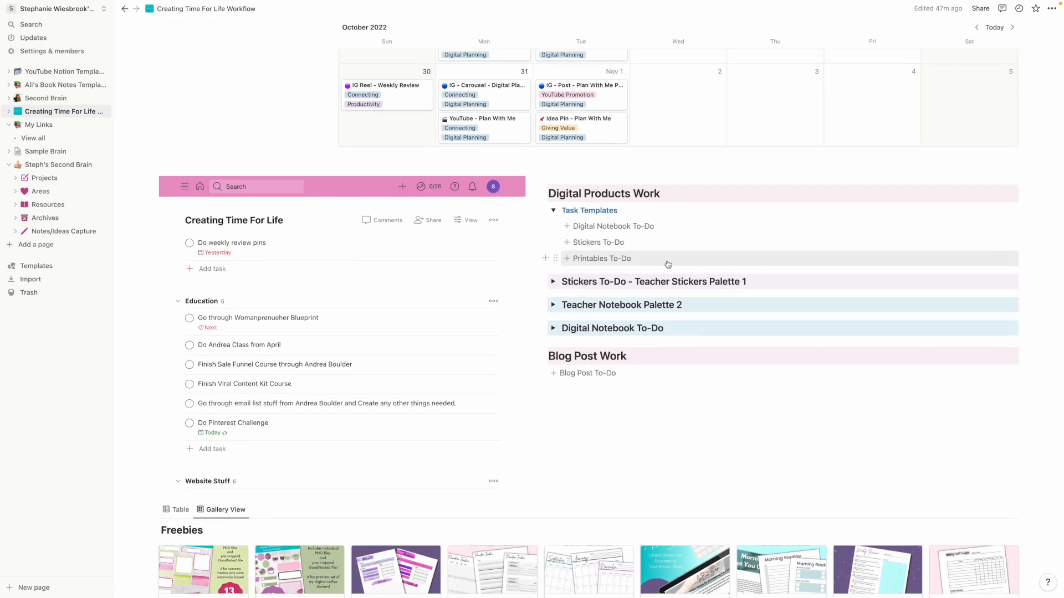
Generate a Stickers To-Do list from its task template and place it, expanded, below the Blog Post To-Do button.
click(568, 246)
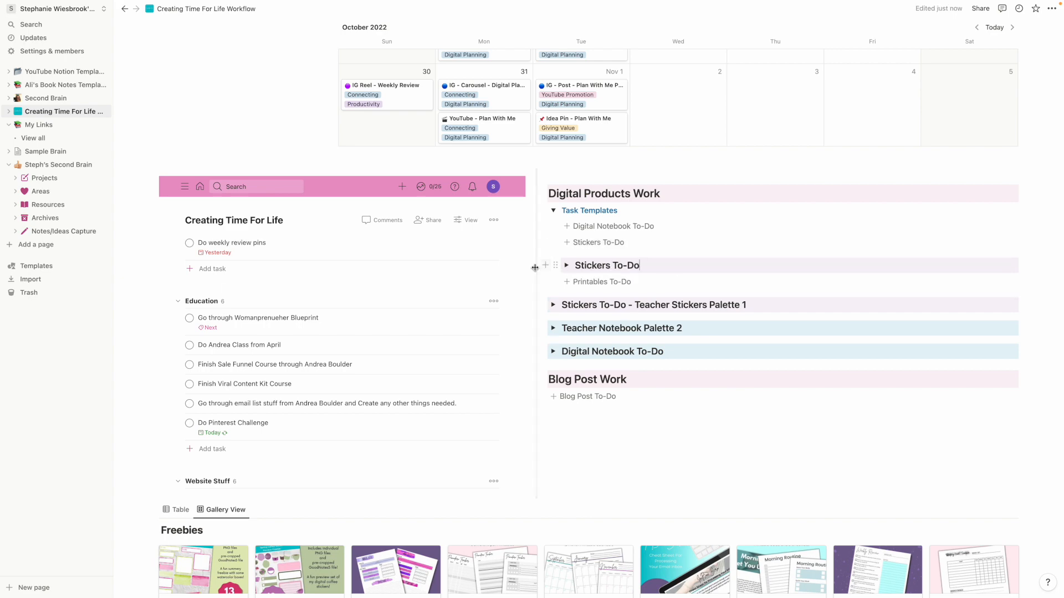
drag(557, 266, 555, 424)
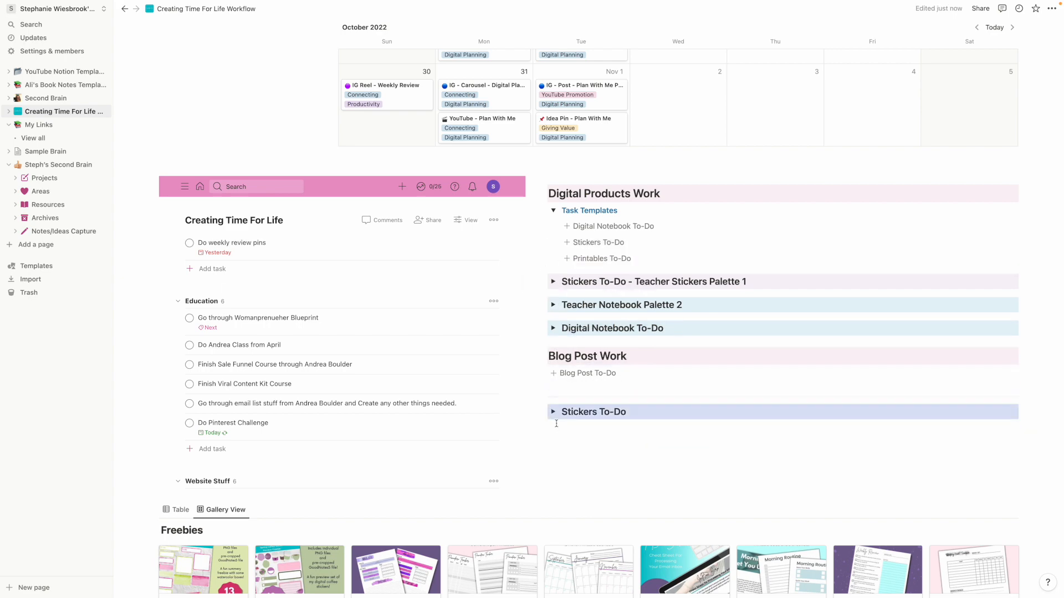
scroll(627, 399, down, 3)
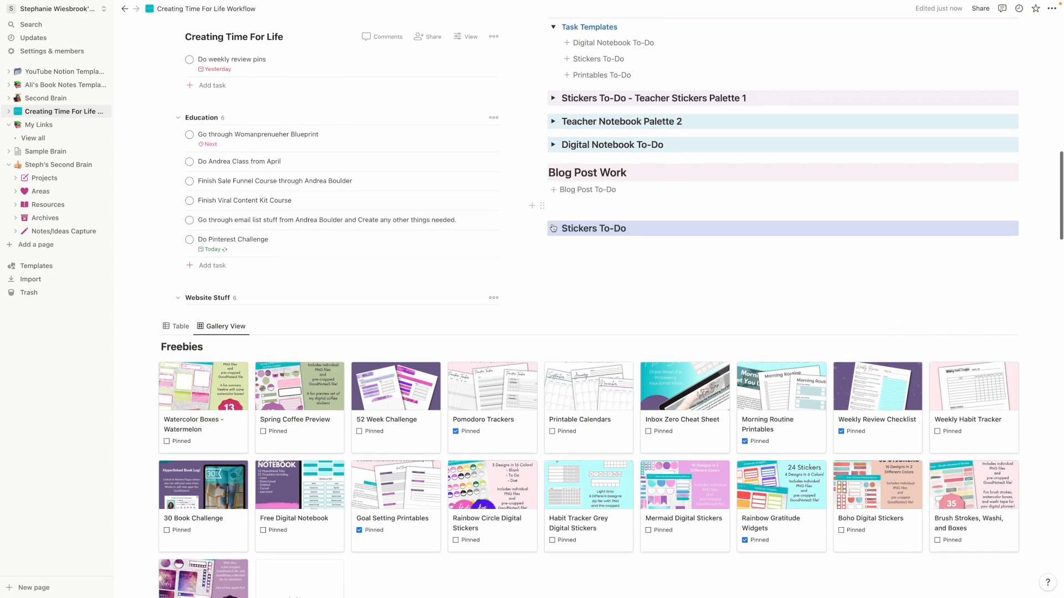
click(553, 229)
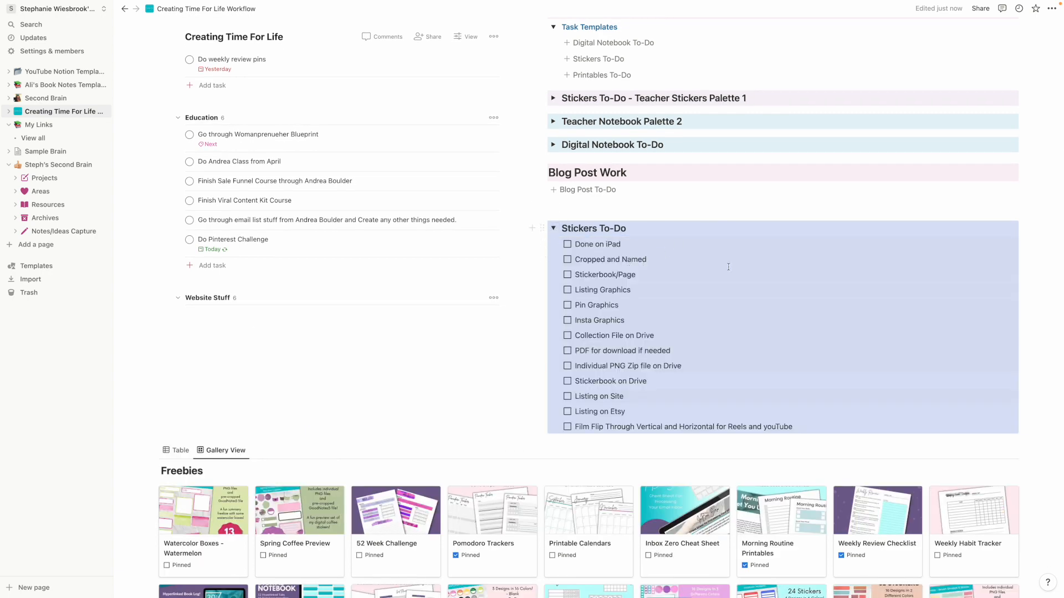
click(820, 444)
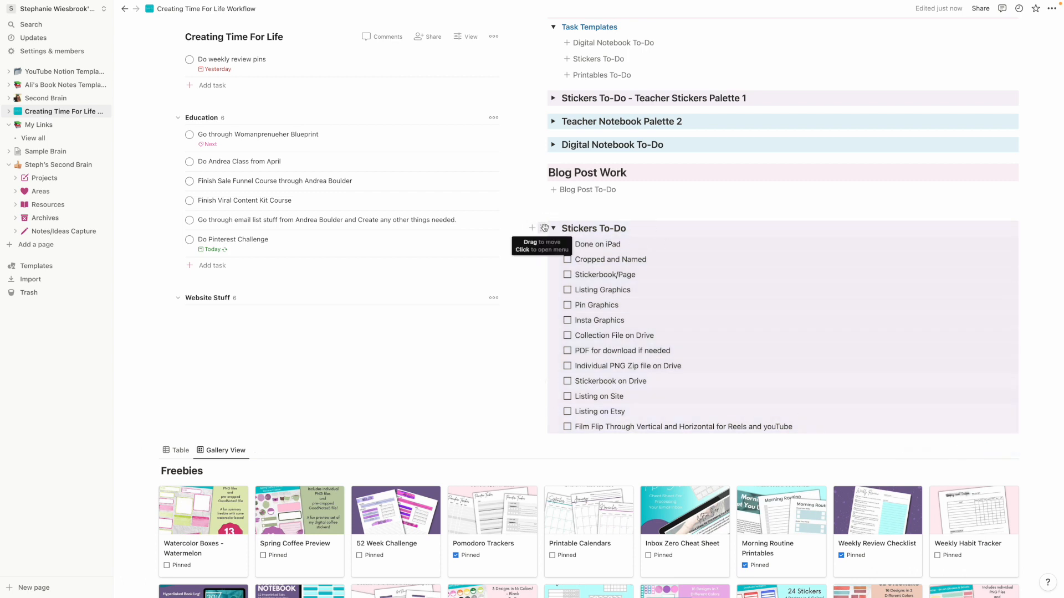
click(543, 229)
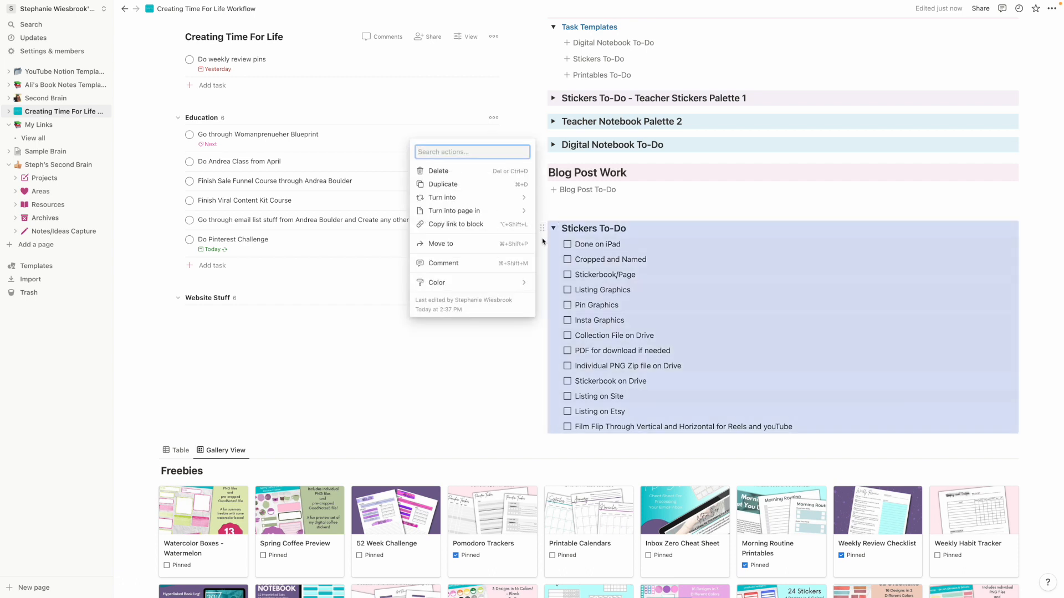
click(538, 357)
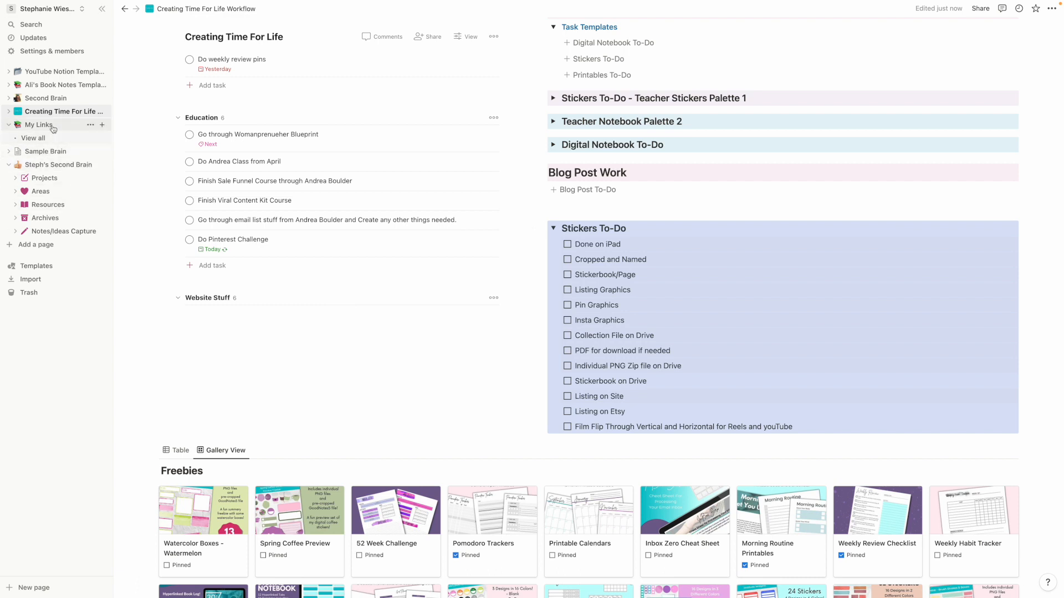
Reopen the Teacher Printables project from the Projects page and start on the empty line below the to-do button.
click(52, 184)
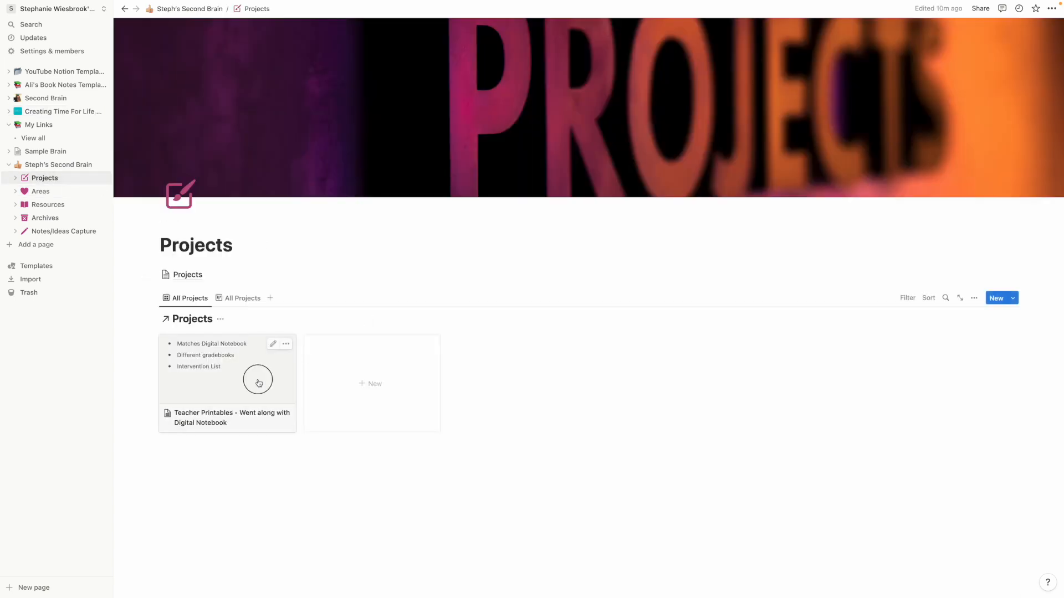
click(257, 383)
click(459, 334)
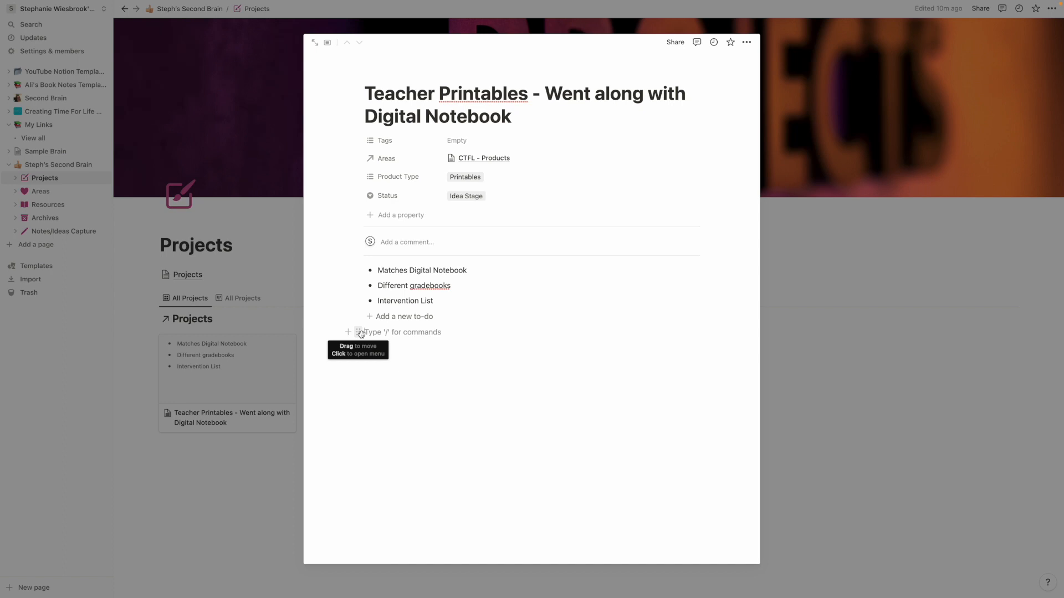
Search the insertable blocks for "to" and examine the full list of block types for the line below the to-do button.
text(/to)
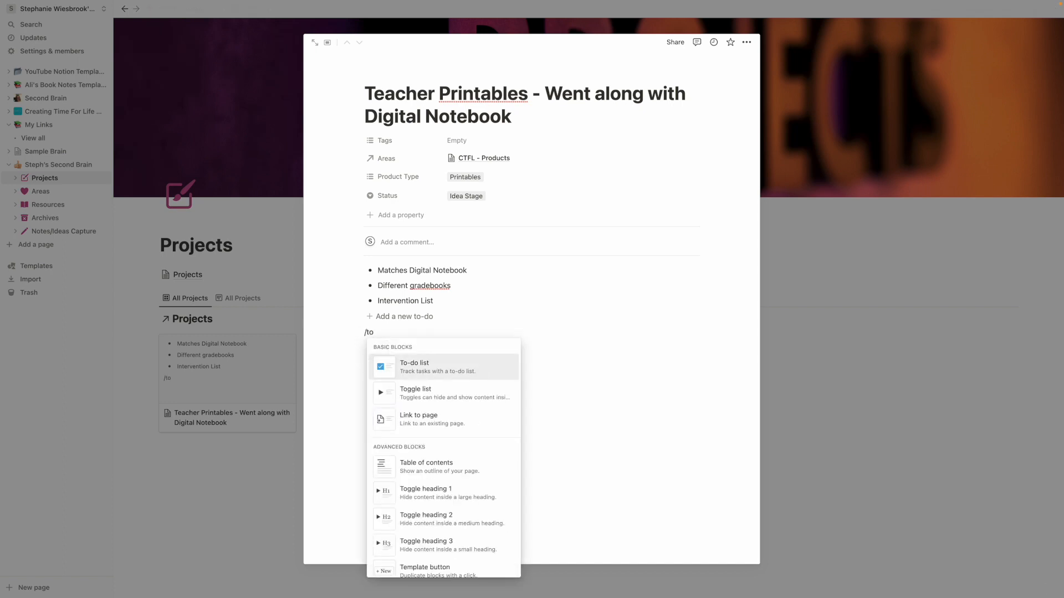
scroll(445, 436, down, 5)
scroll(445, 436, down, 5)
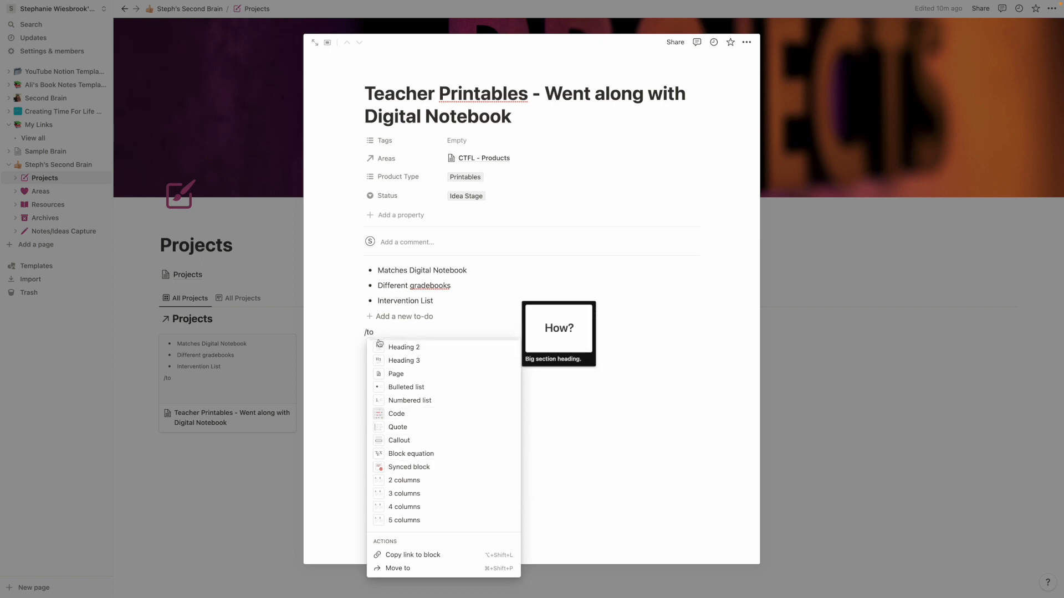
key(BackSpace)
key(BackSpace)
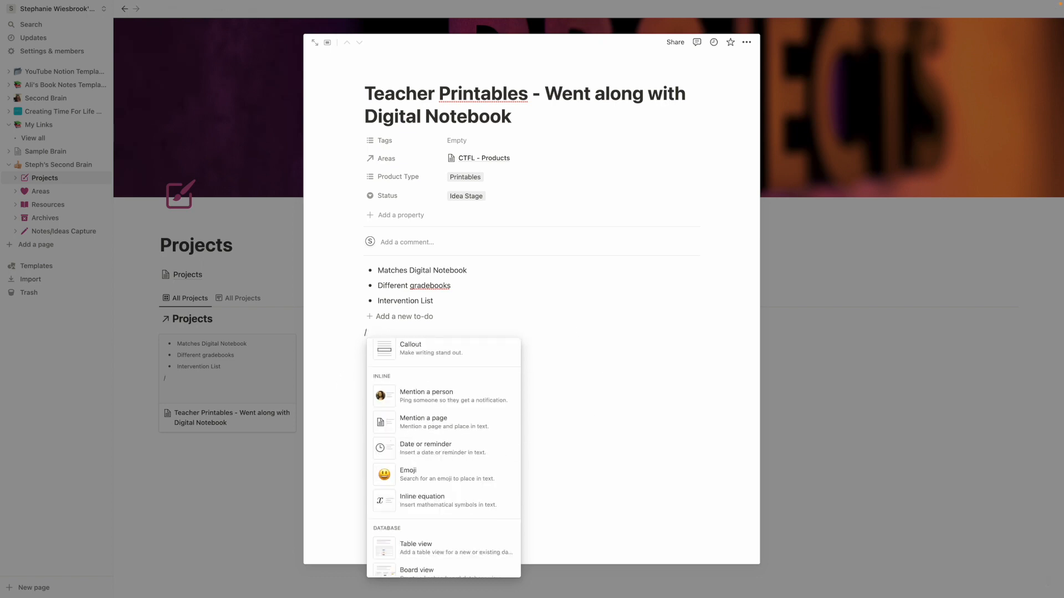
scroll(433, 452, down, 5)
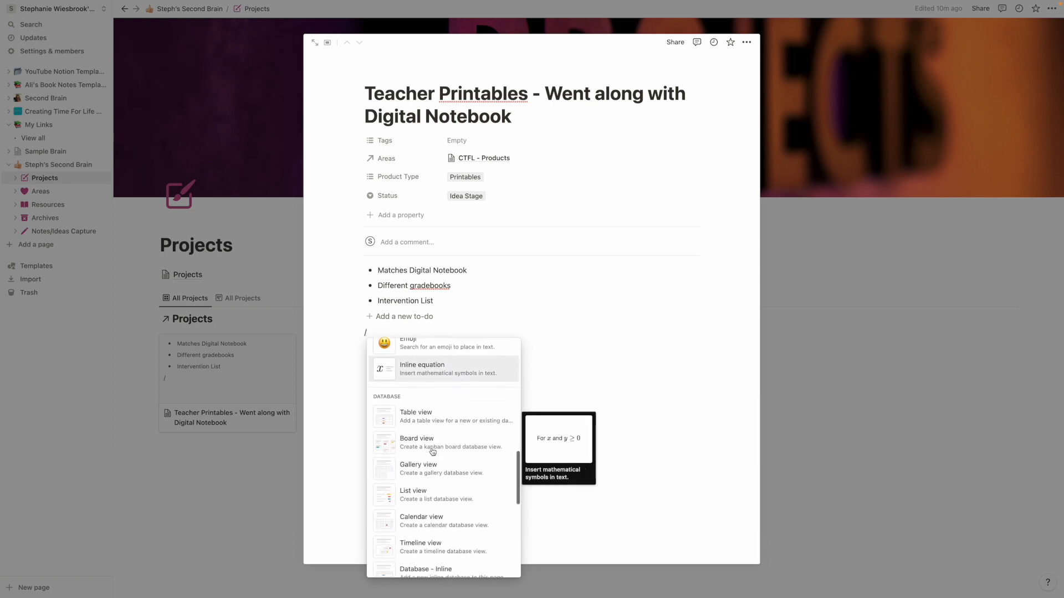
scroll(433, 452, down, 10)
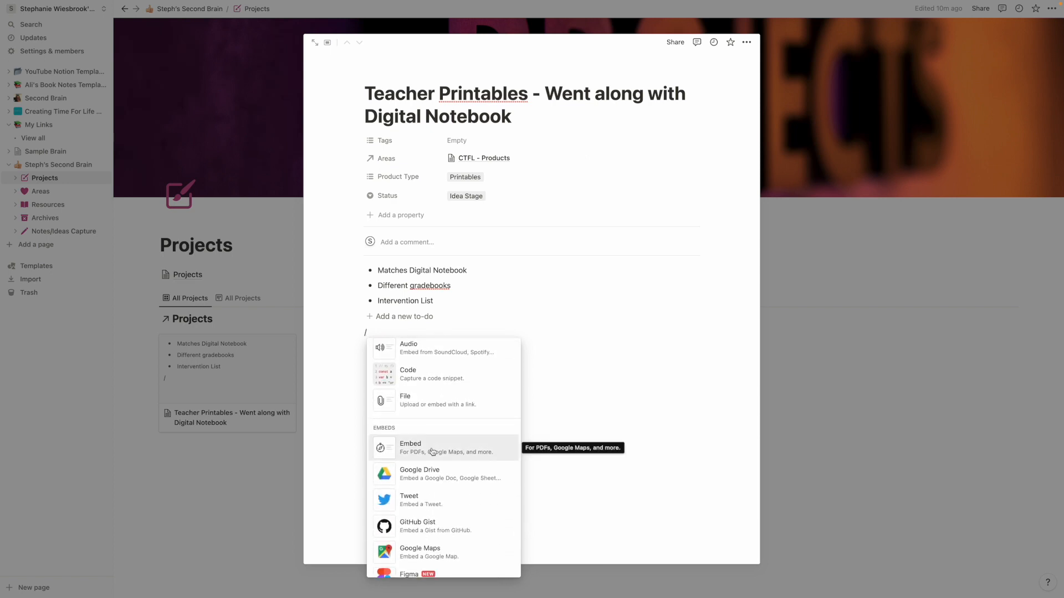
scroll(433, 453, up, 4)
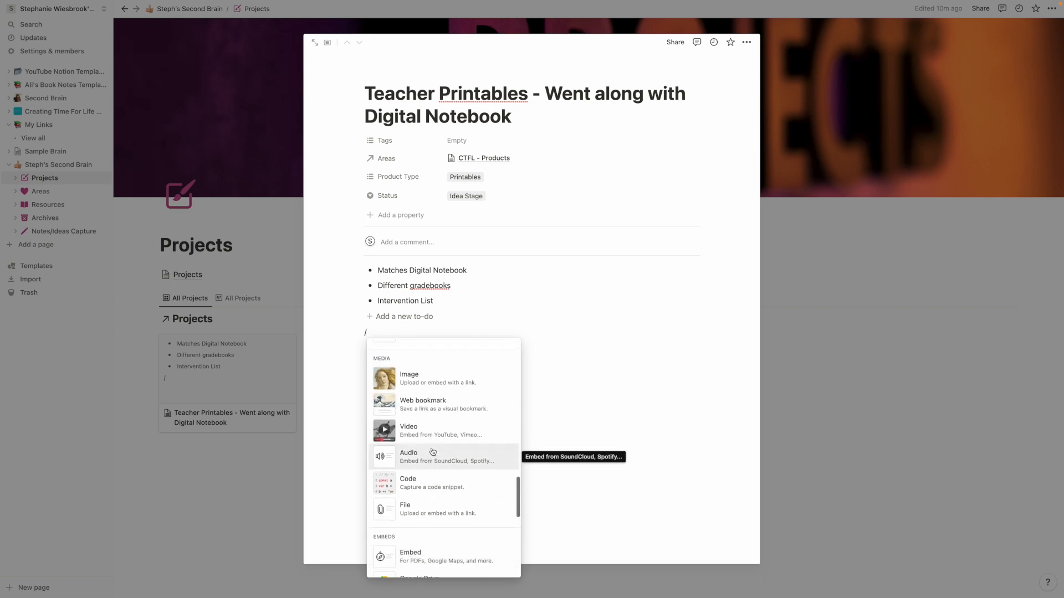
scroll(433, 453, up, 4)
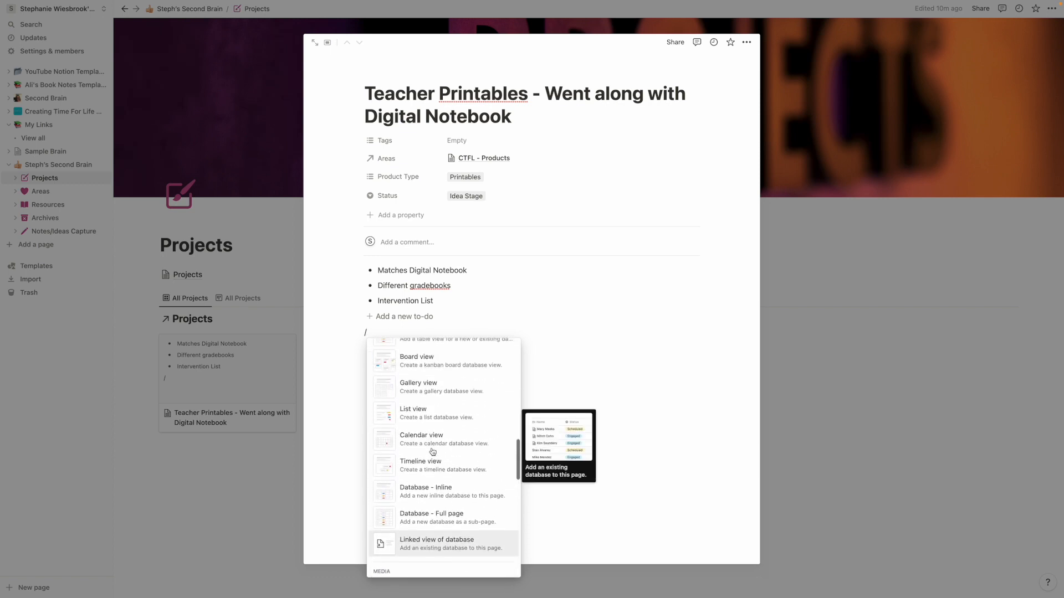
scroll(433, 452, up, 5)
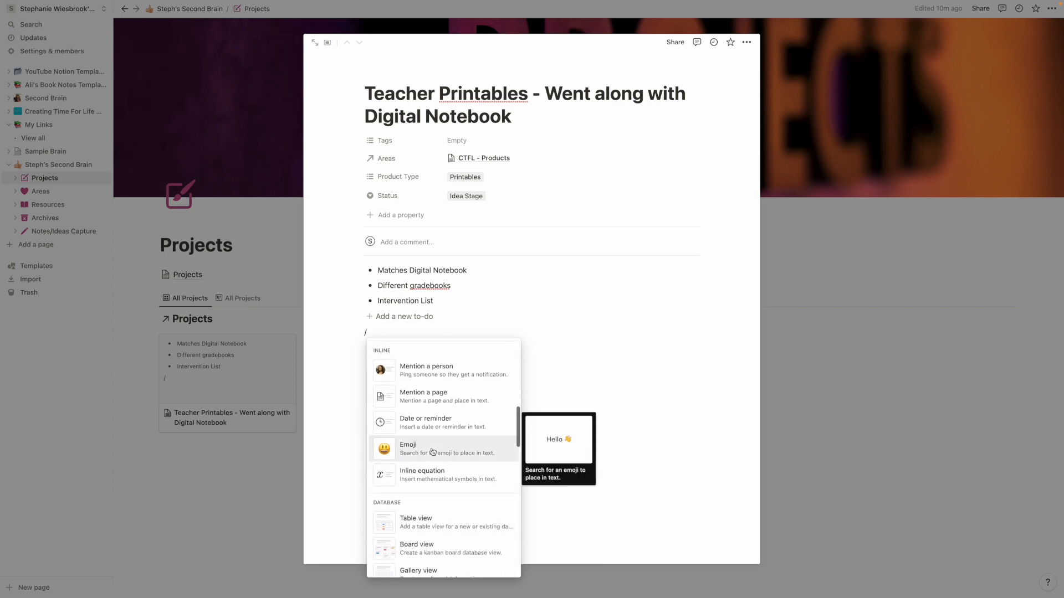
scroll(432, 452, up, 5)
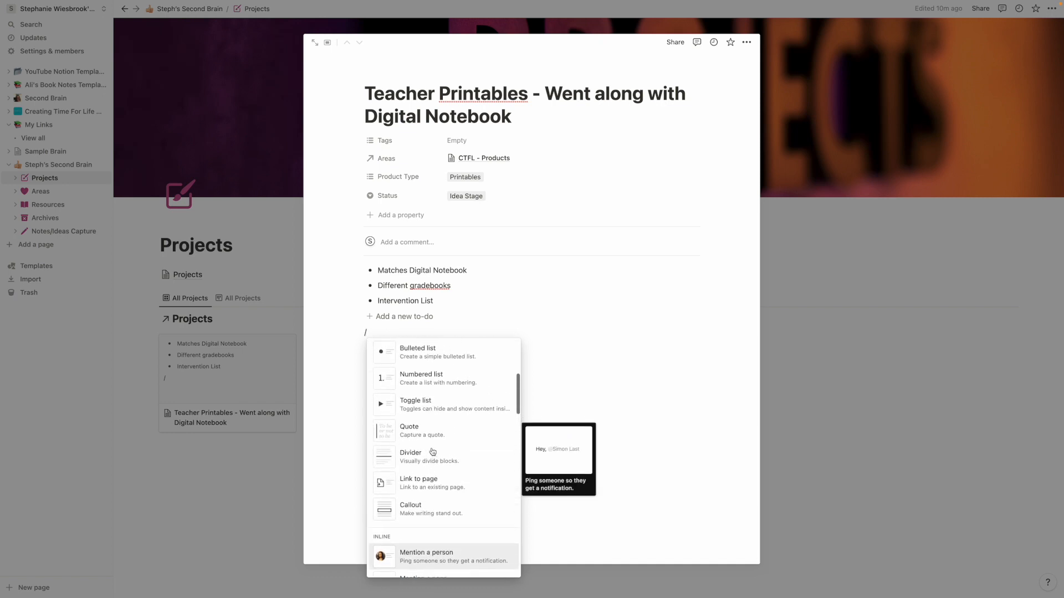
scroll(432, 452, up, 4)
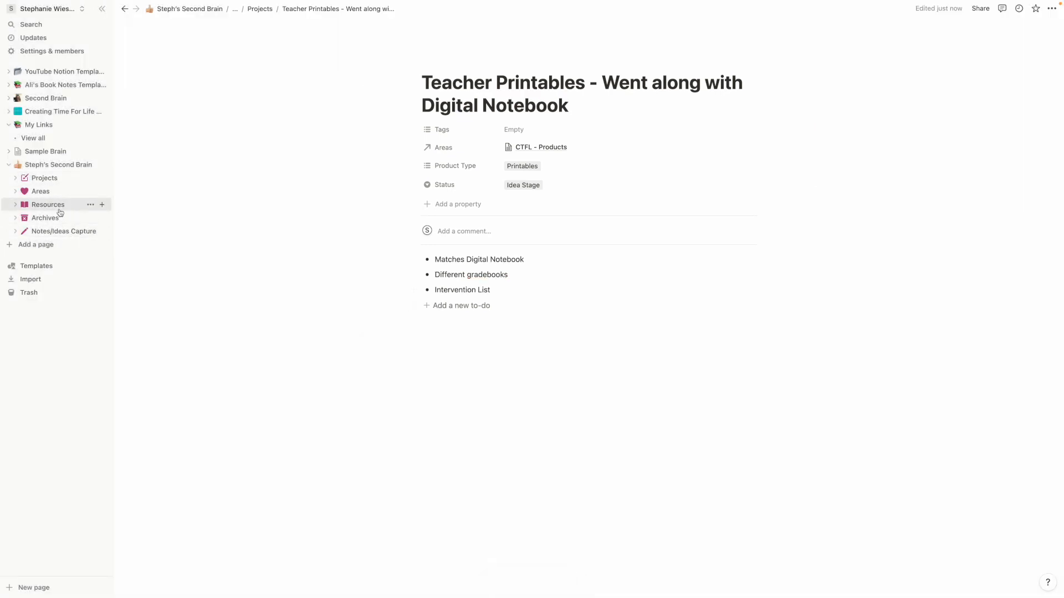
Create a new page template for the Projects database and title it Printables.
click(56, 178)
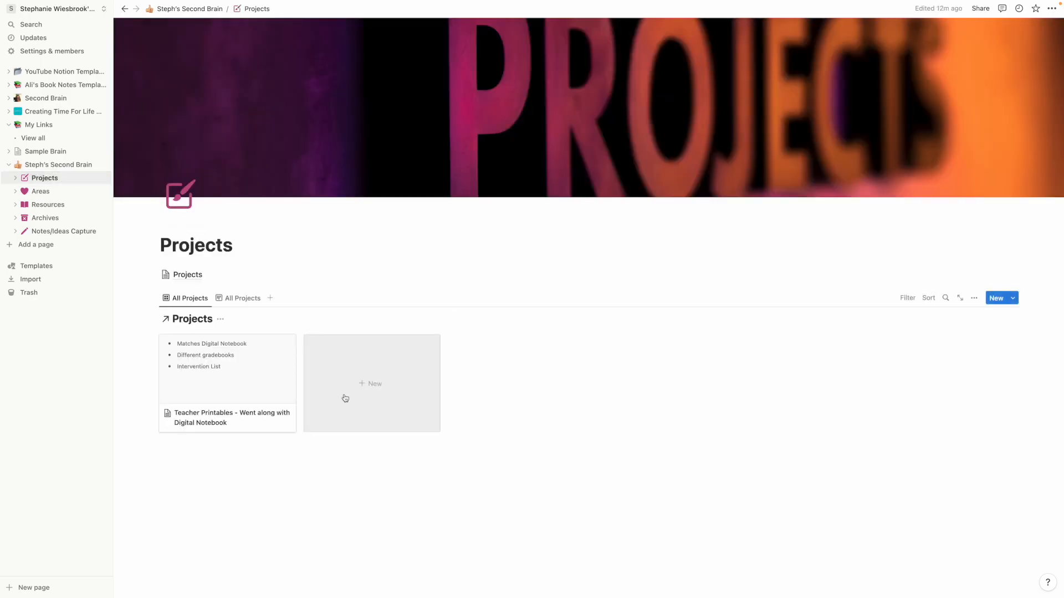
click(367, 389)
click(569, 246)
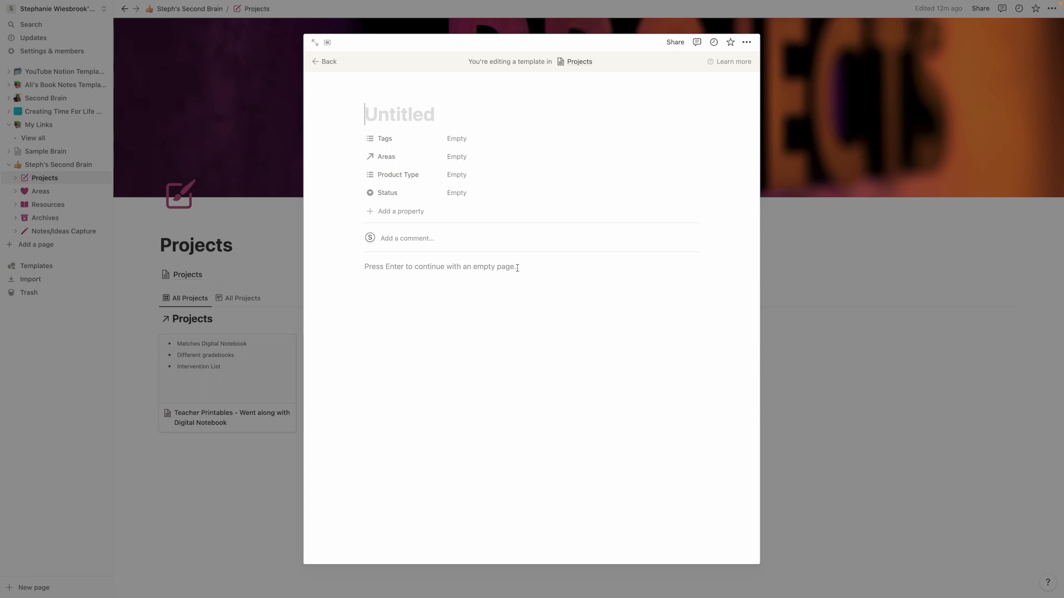
text(Printables)
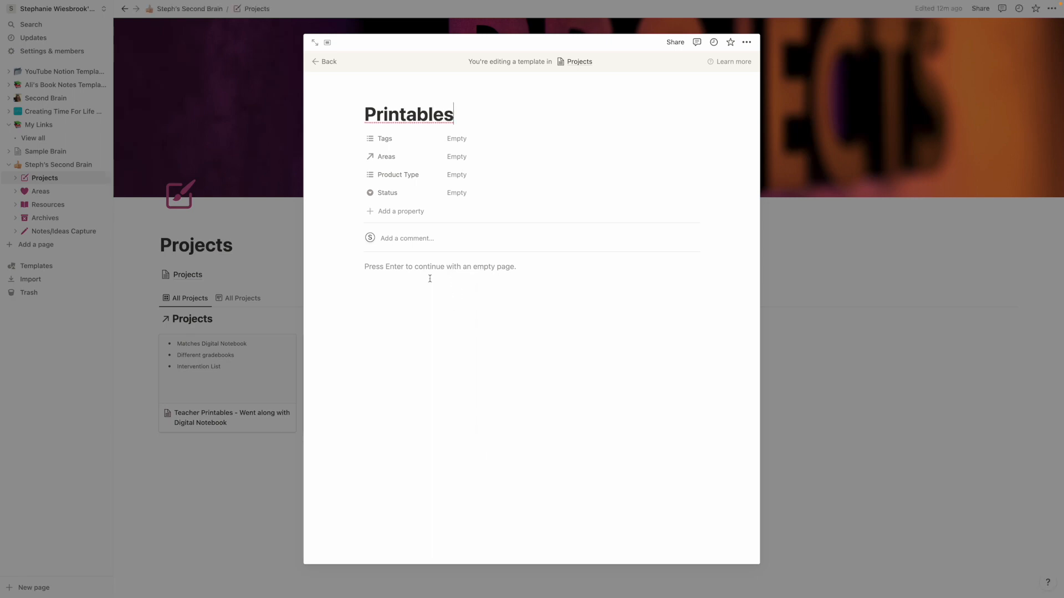
Add a Heading 1 reading "Main Pages" to the body of the Printables template.
click(366, 268)
text(Main)
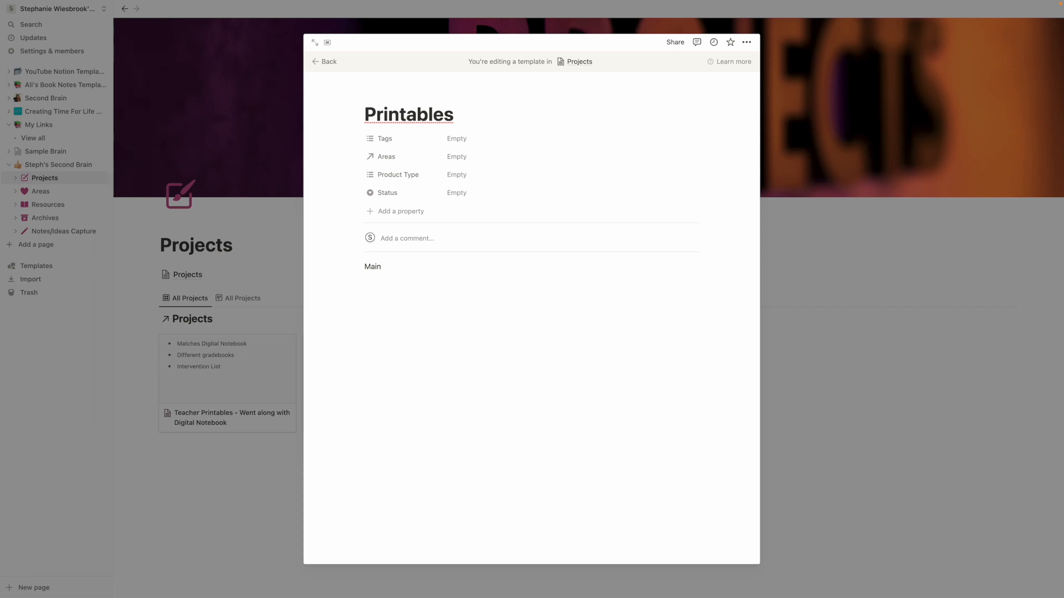
key(BackSpace)
key(BackSpace)
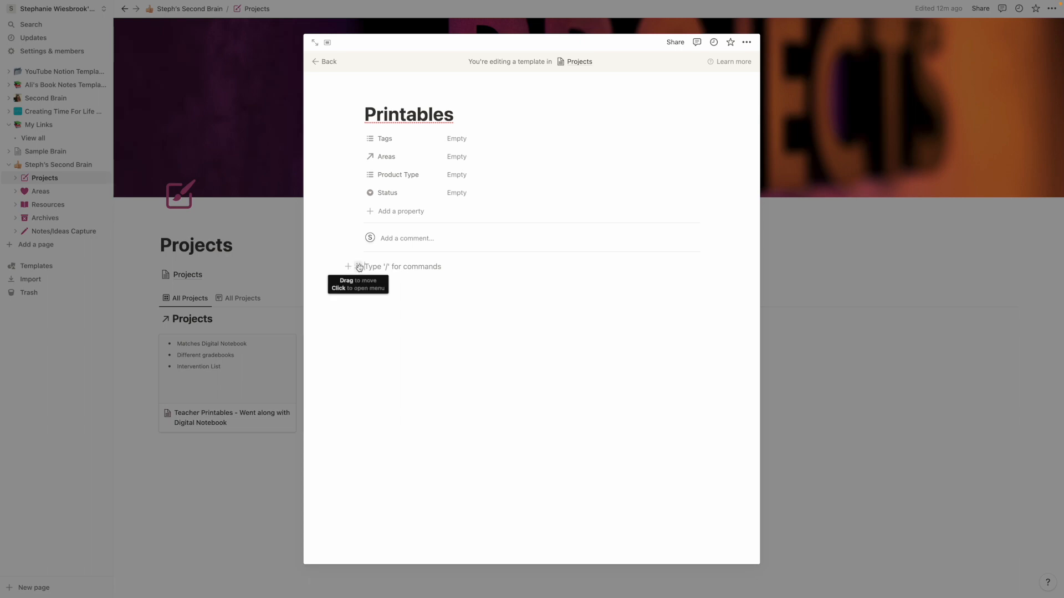
text(/hea)
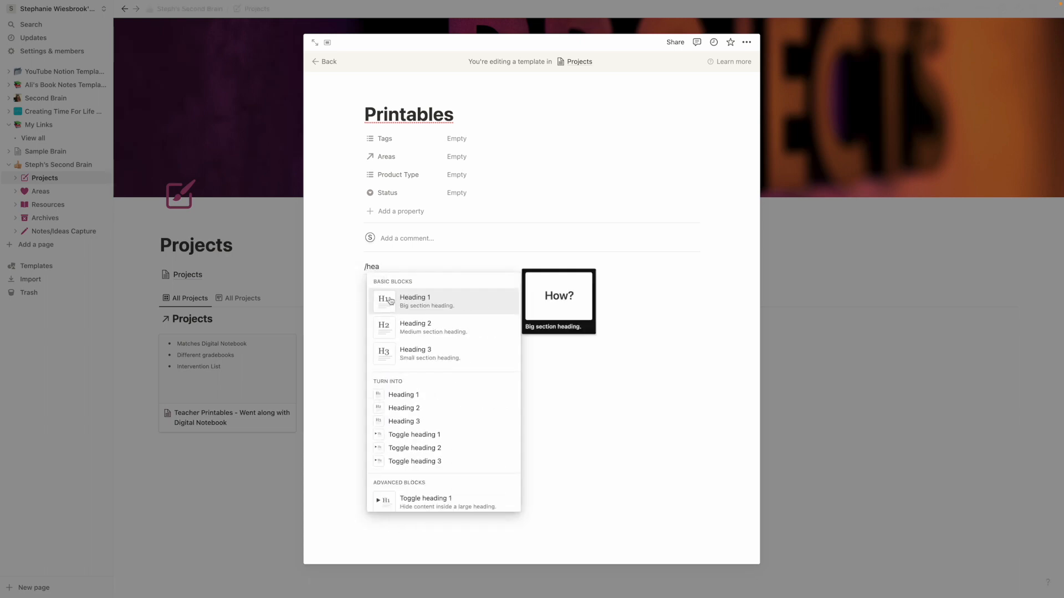
click(438, 306)
text(Main Pai)
key(BackSpace)
text(ges)
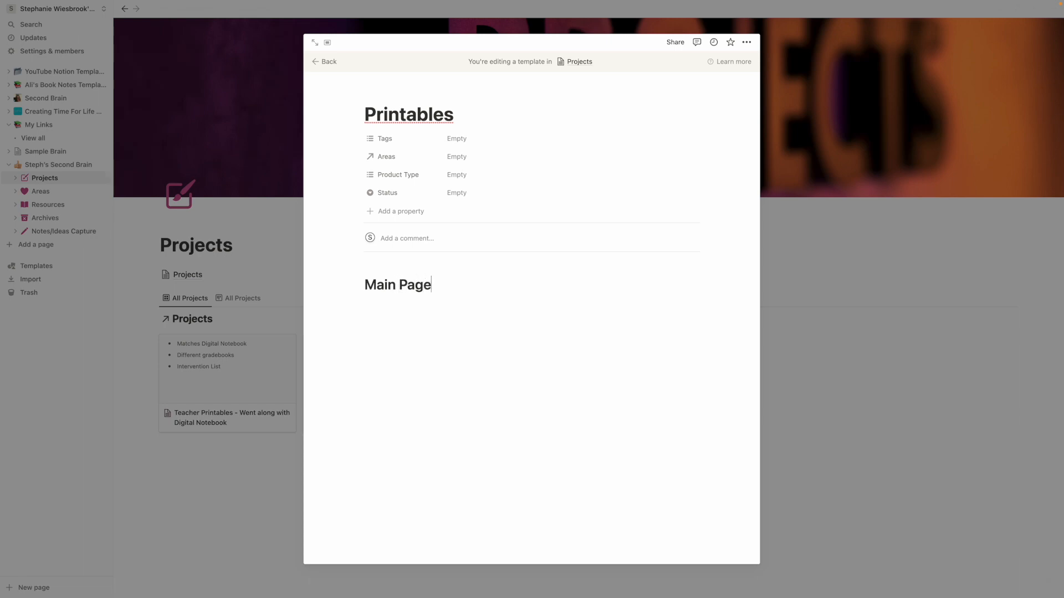
Insert a new inline database directly below the Main Pages heading.
key(Return)
key(Return)
key(BackSpace)
text(-)
key(BackSpace)
text(-)
key(BackSpace)
text(-)
text( P)
key(BackSpace)
key(BackSpace)
text(/inlin)
key(BackSpace)
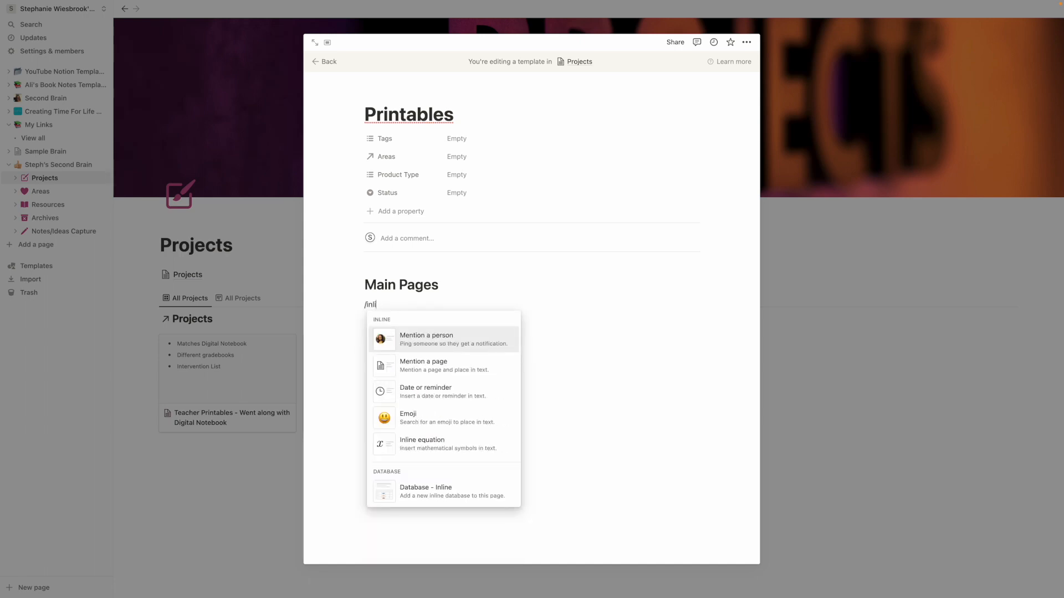
click(455, 493)
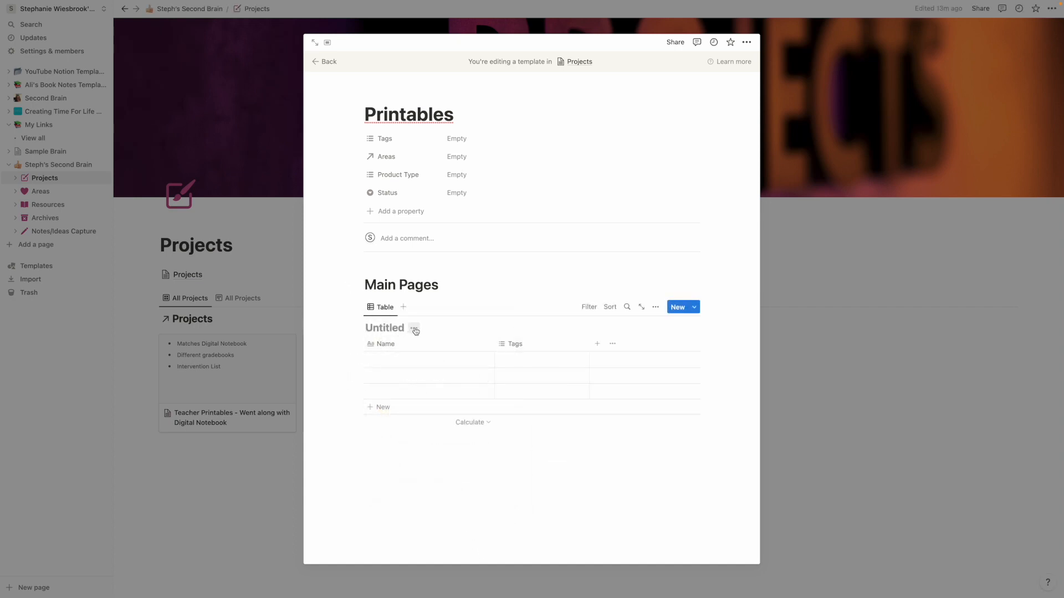
Hide the Tags column in the new inline table and add a Number property named Page.
click(539, 346)
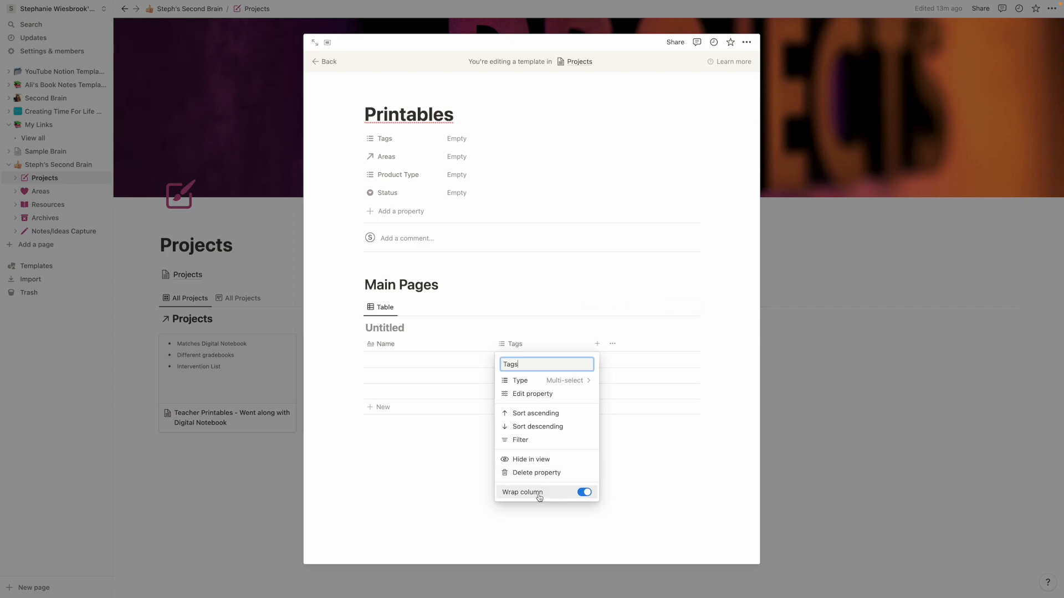
click(539, 464)
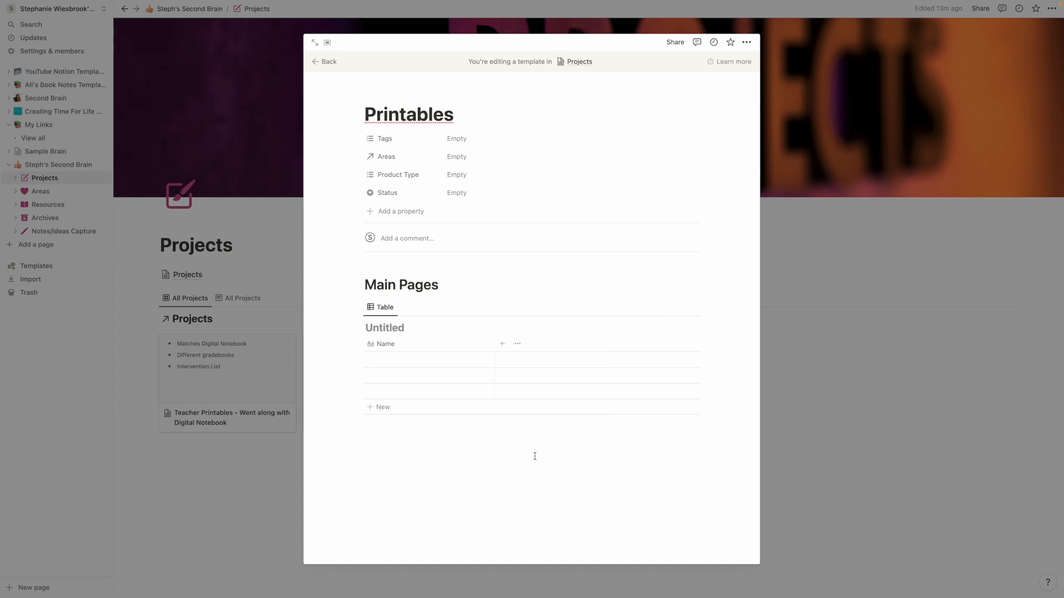
click(503, 346)
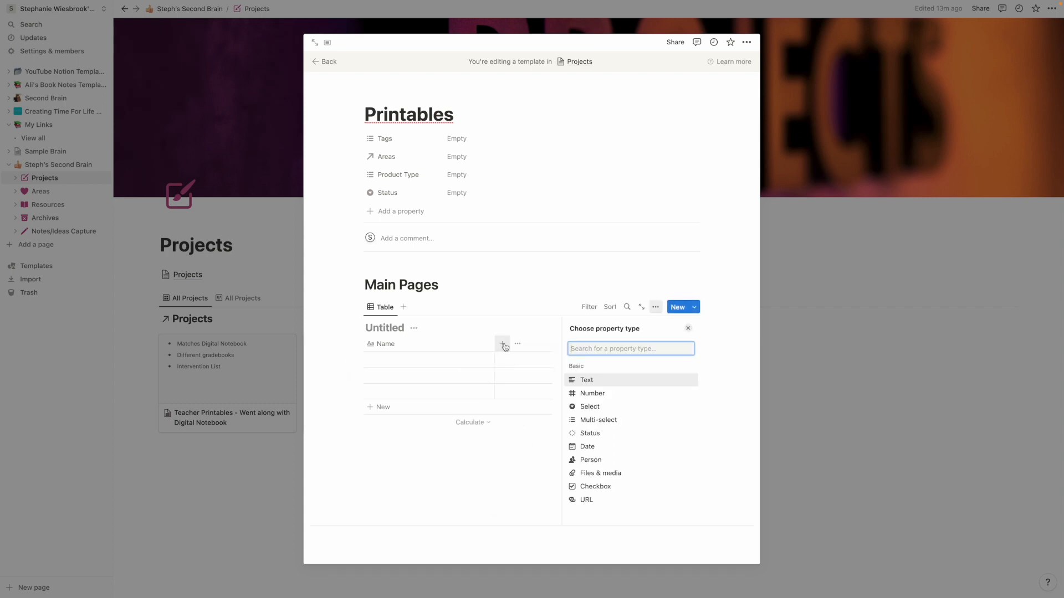
text(Page)
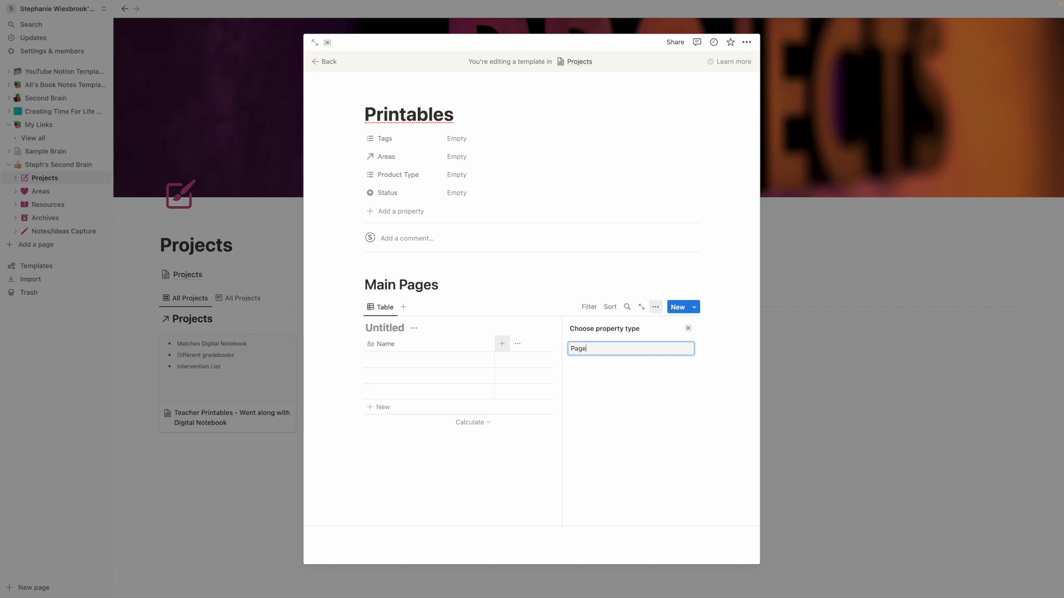
key(BackSpace)
key(BackSpace)
key(BackSpace)
key(BackSpace)
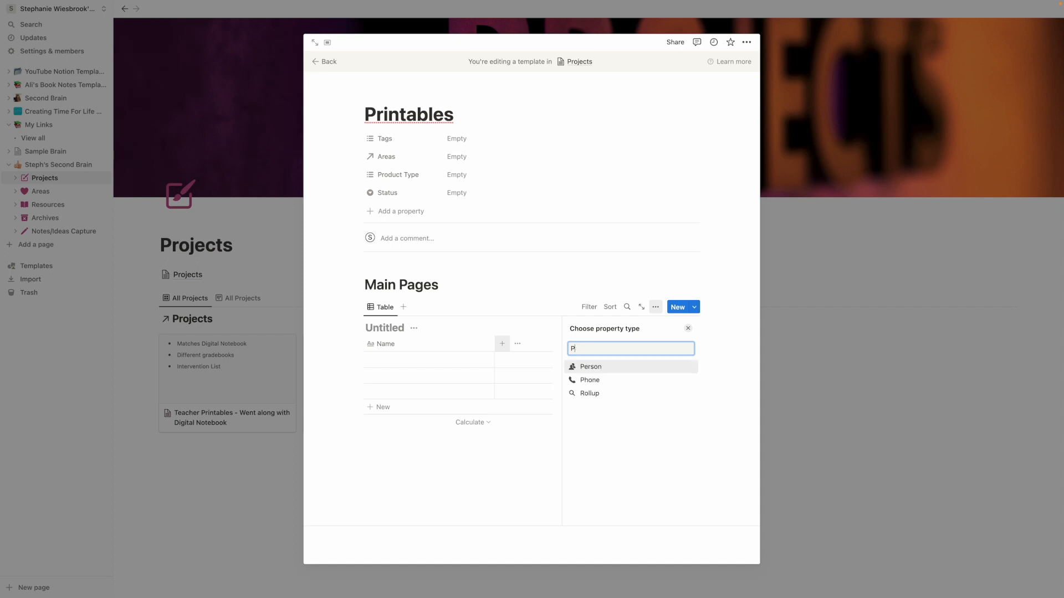
click(591, 394)
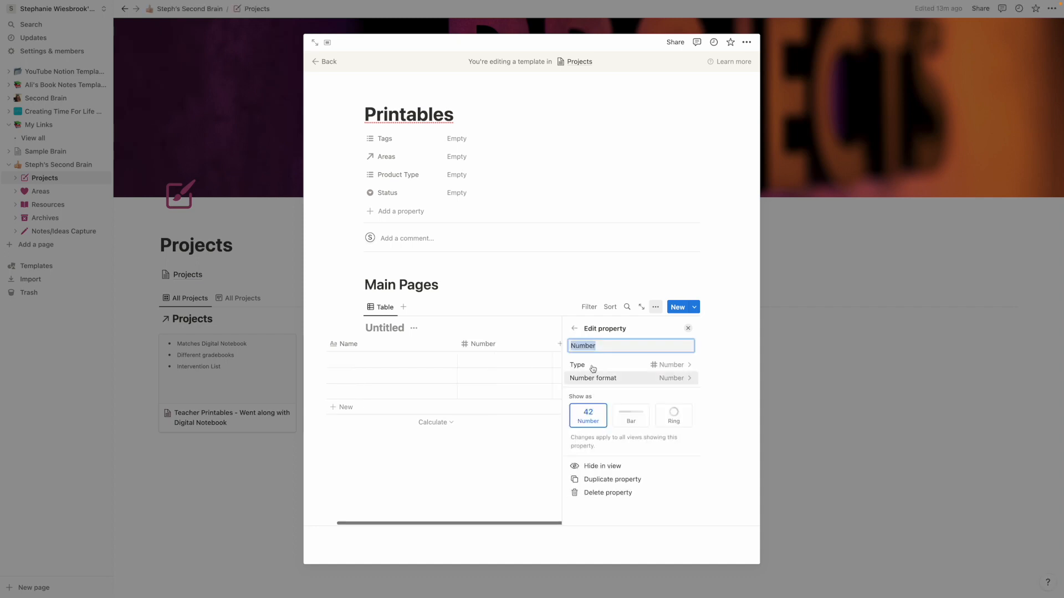
text(Page)
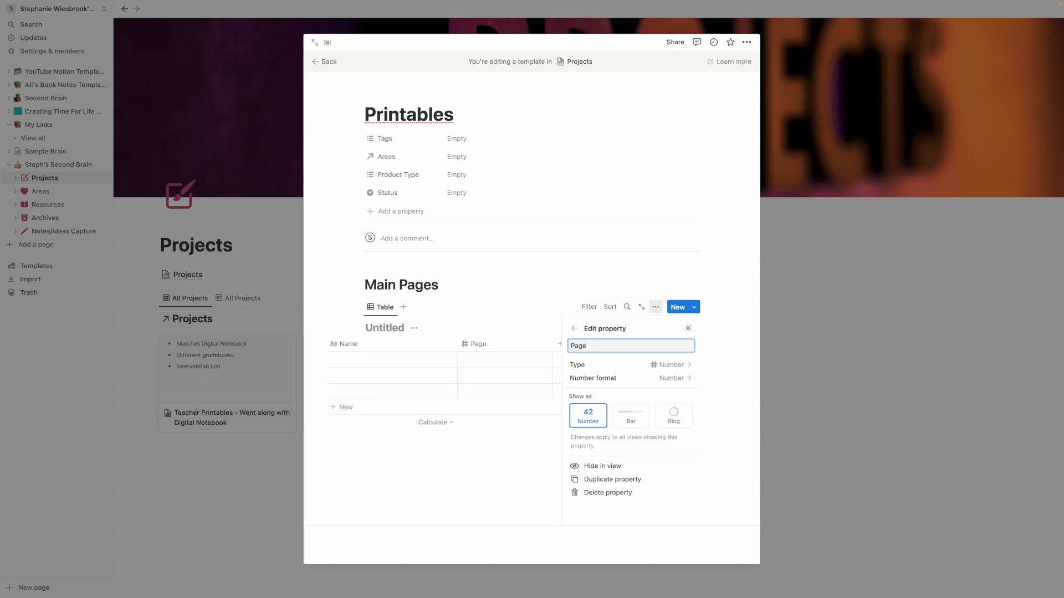
click(391, 361)
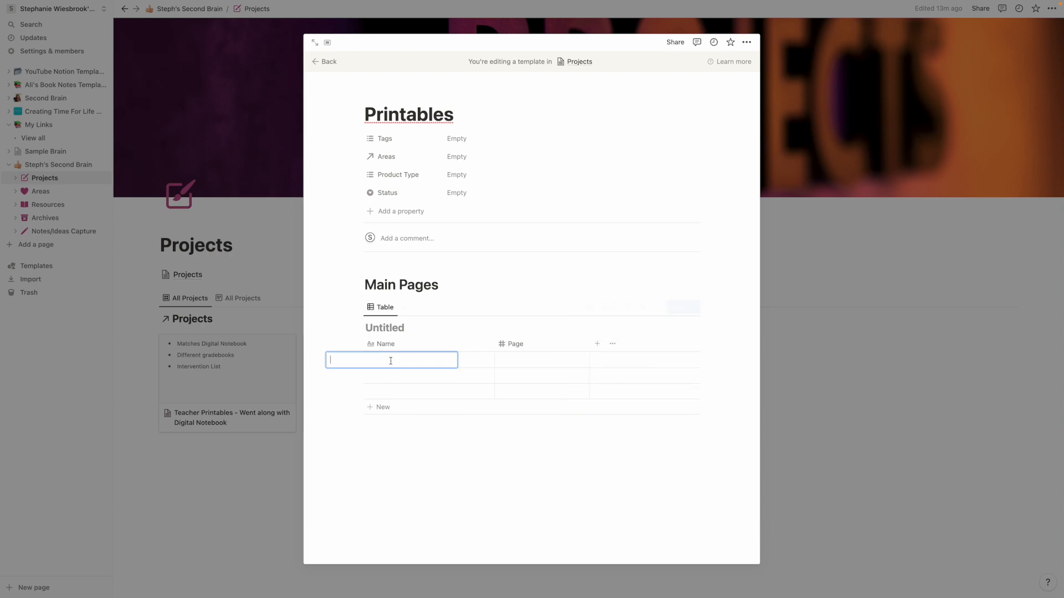
Title the inline database Pages and hide its database title.
click(401, 332)
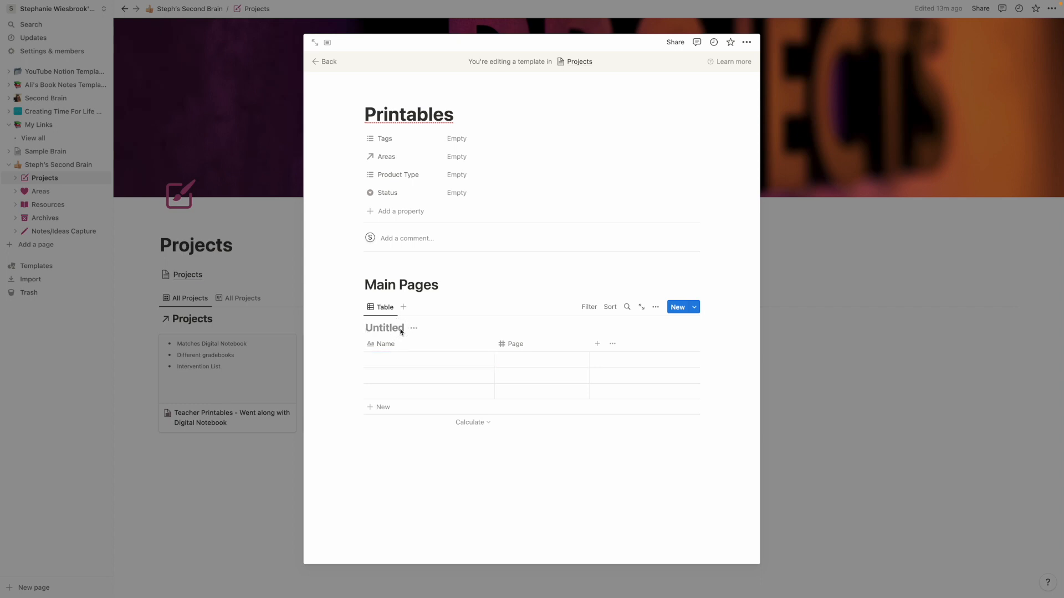
text(Pages)
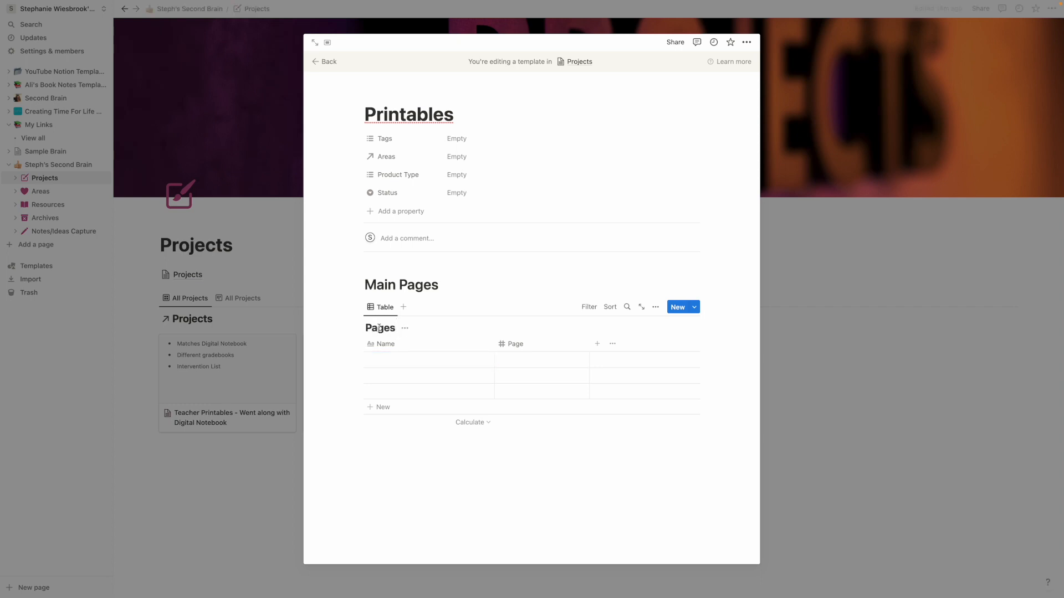
click(405, 328)
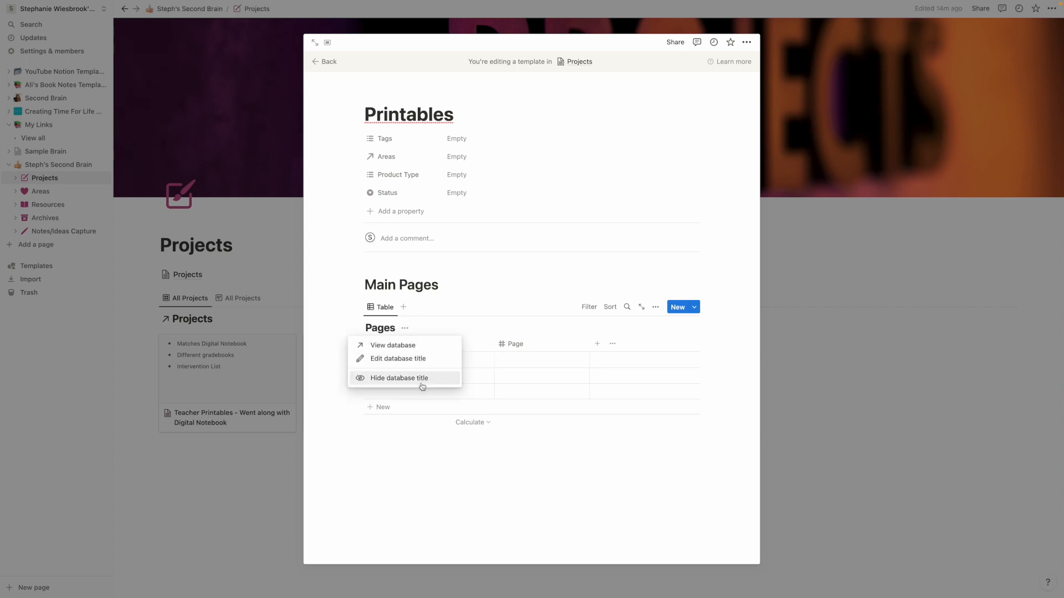
click(423, 386)
click(481, 431)
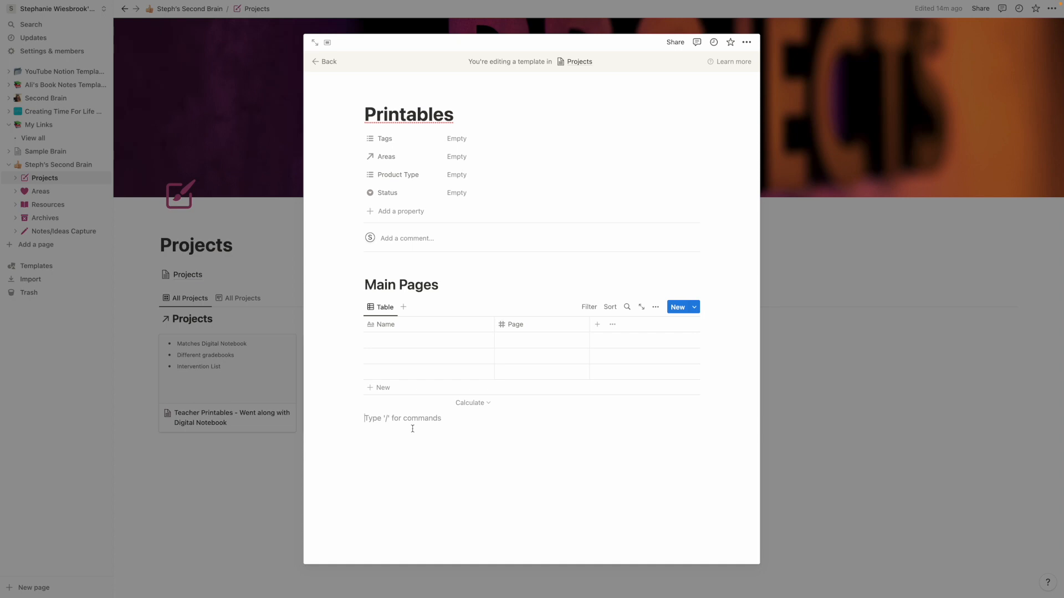
Insert a Heading 1 reading "Tasks" above the Main Pages heading, with an empty line below it.
click(364, 284)
key(Return)
click(364, 267)
text(/he)
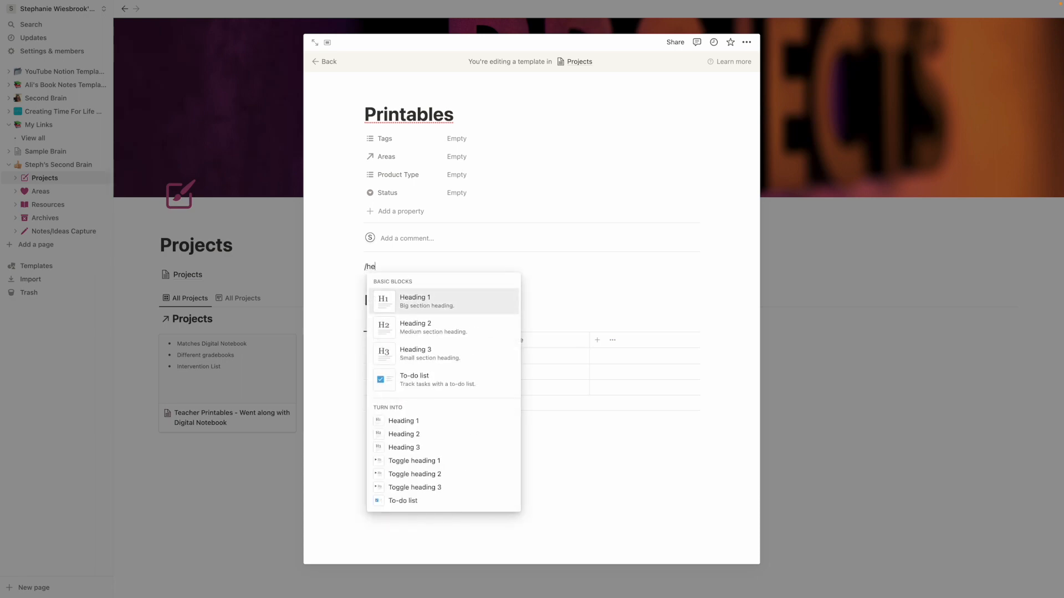
key(Return)
text(To)
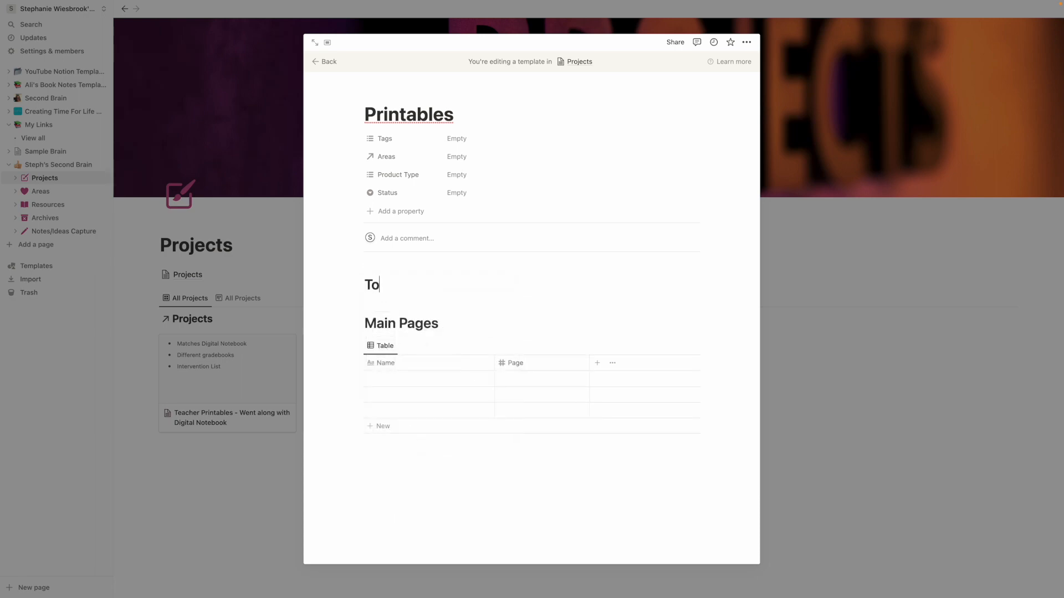
key(BackSpace)
text(asks)
key(Return)
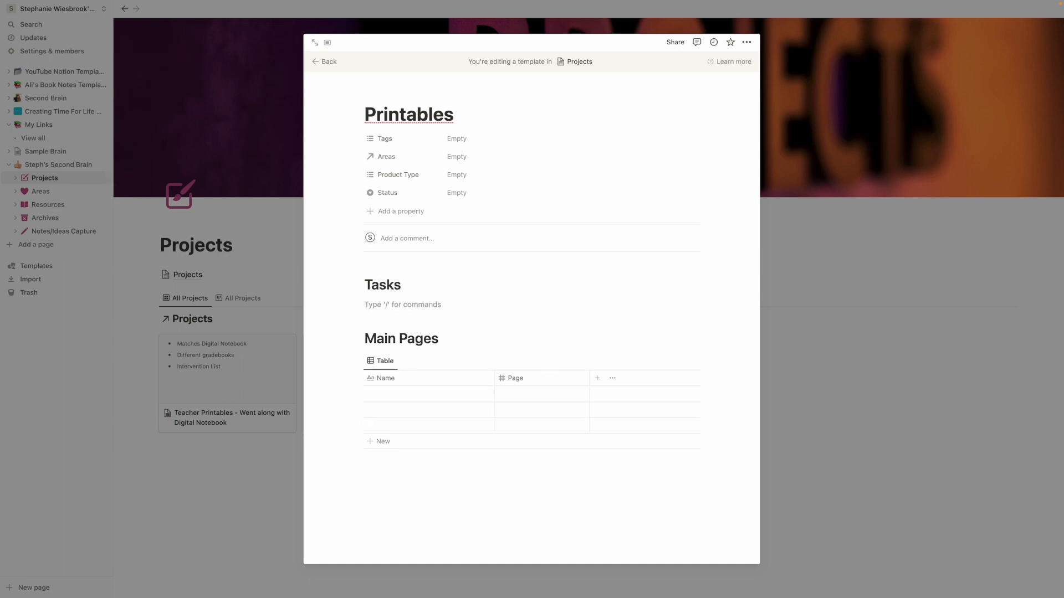
Start a to-do list under the Tasks heading with the item "Main Pages Planned".
text(/to)
key(Return)
text(Created)
key(BackSpace)
key(BackSpace)
text(e in)
key(BackSpace)
key(BackSpace)
key(BackSpace)
key(BackSpace)
key(BackSpace)
key(BackSpace)
key(BackSpace)
key(BackSpace)
key(BackSpace)
text(Main Pages Planned)
key(Return)
Add the to-do items "Created In Canva", "Export to PDF" and "Upload to Google Drive" to finish the Tasks list.
text(C)
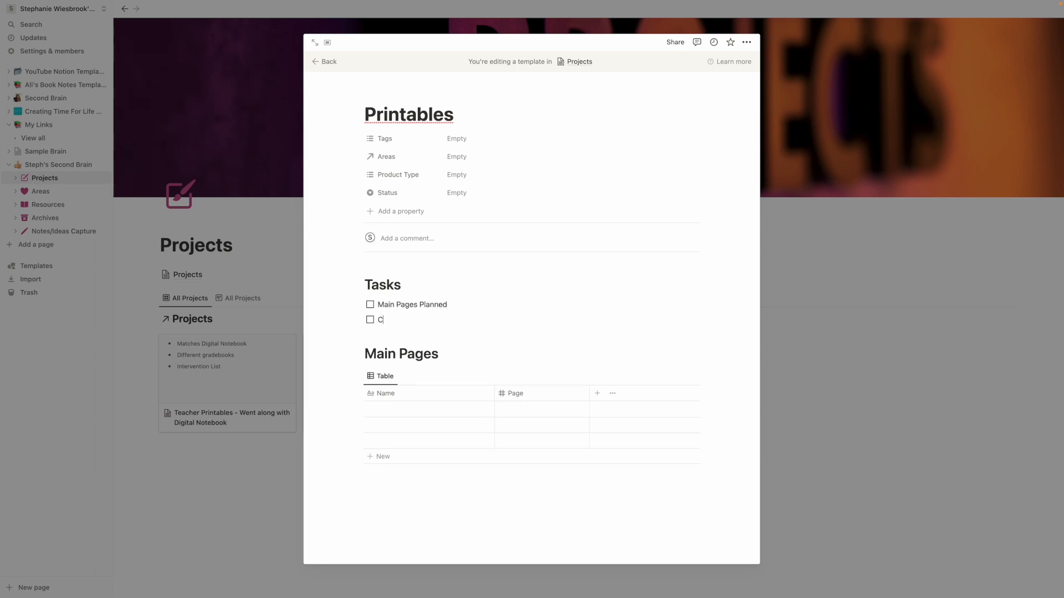
text(reated In Canva)
key(Return)
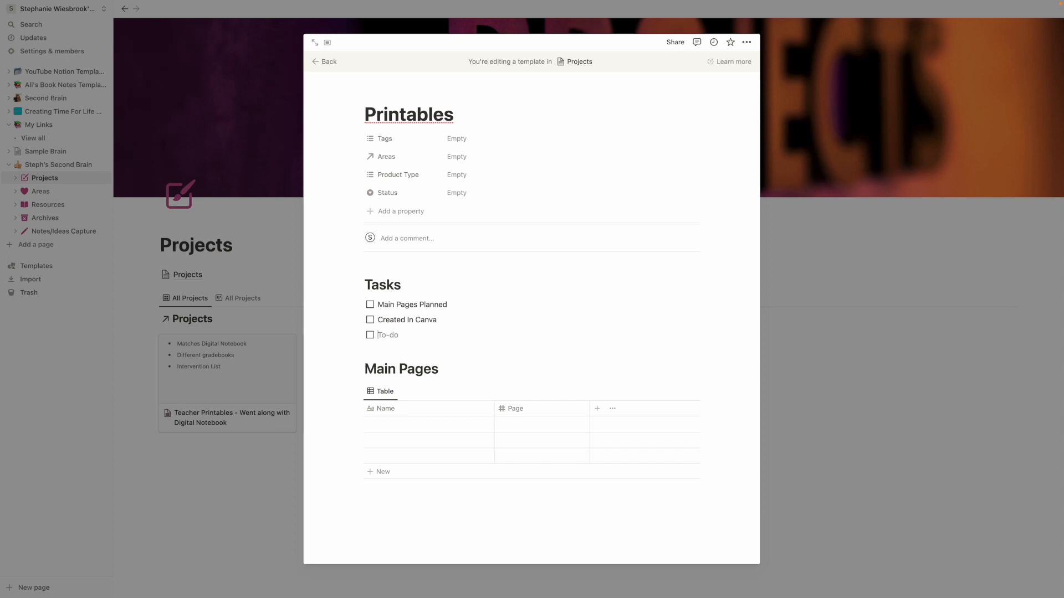
text(Export to PDF)
key(Return)
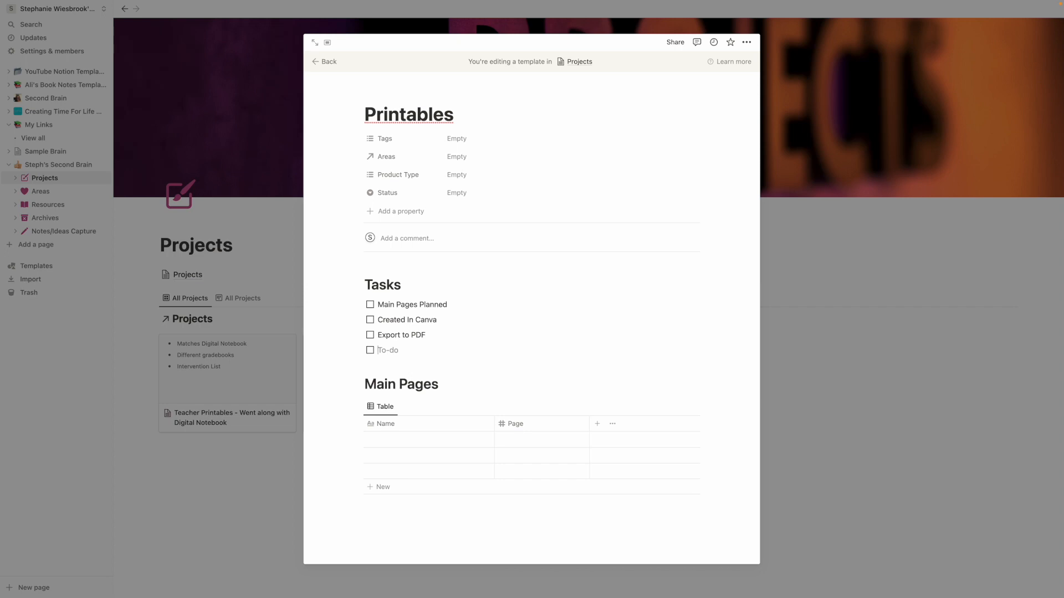
text(Upload to Google Drive)
key(Return)
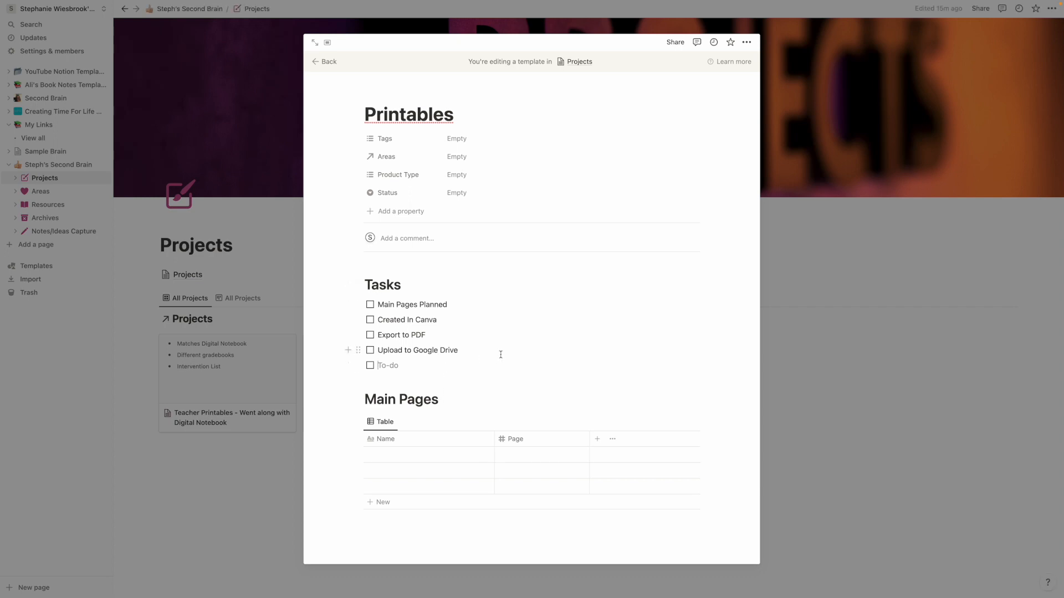
key(BackSpace)
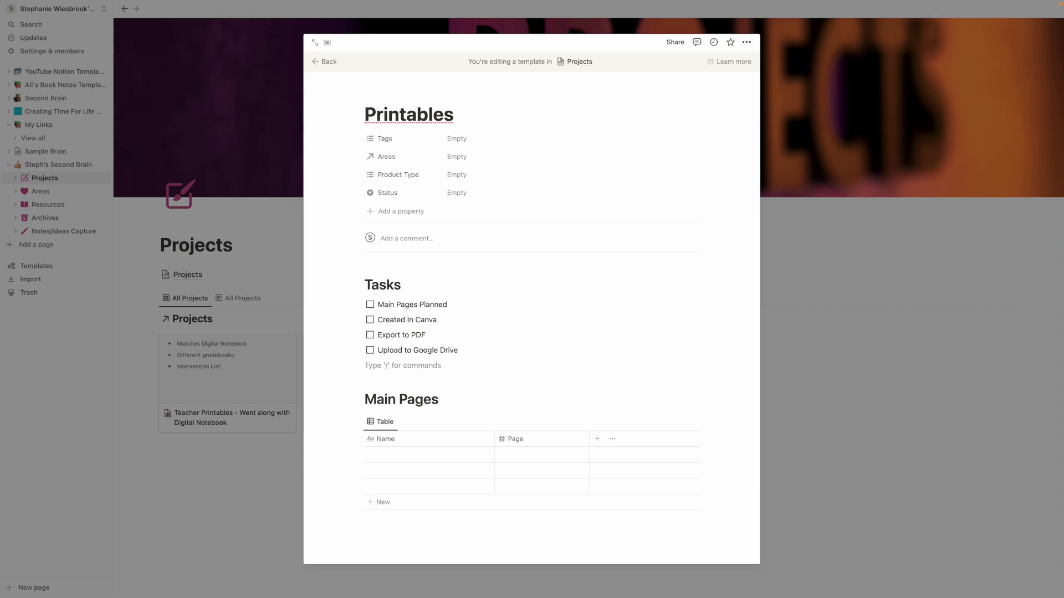
key(BackSpace)
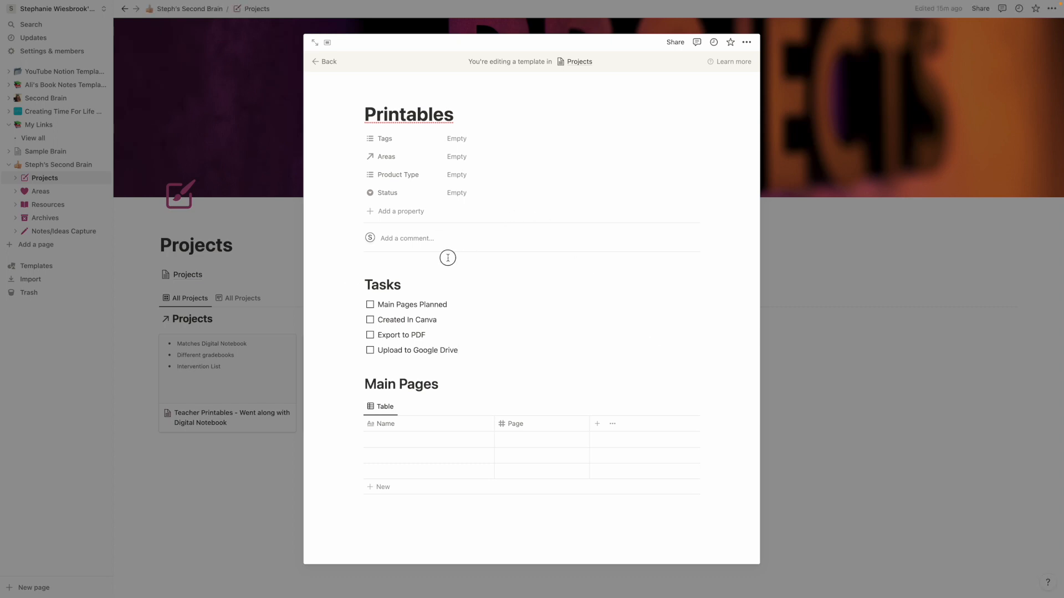
click(578, 537)
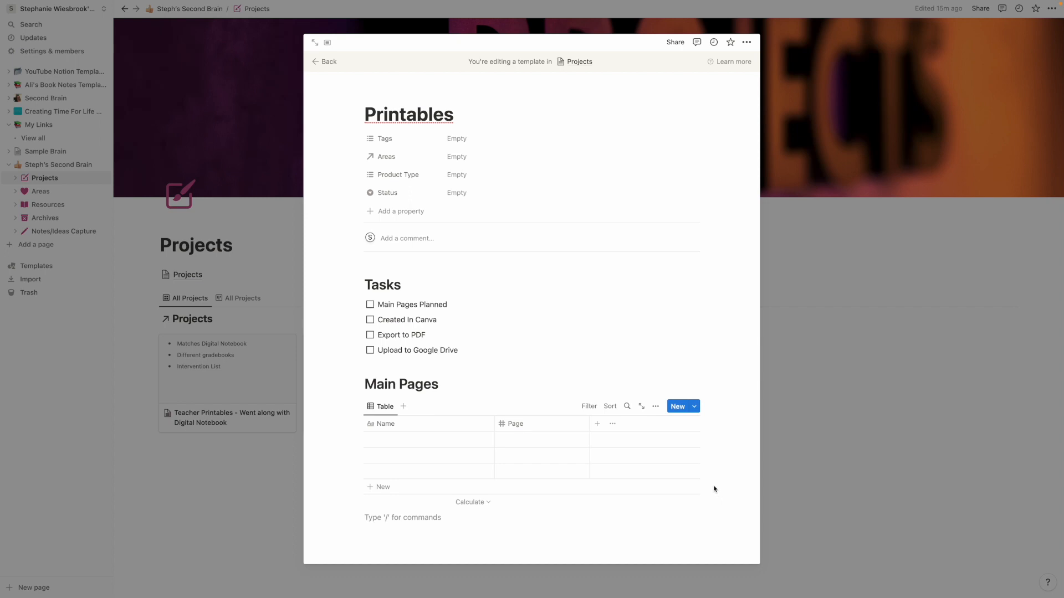
In the full Projects database, name the blank entry "New Printables" and fill its page from the Printables template.
click(579, 61)
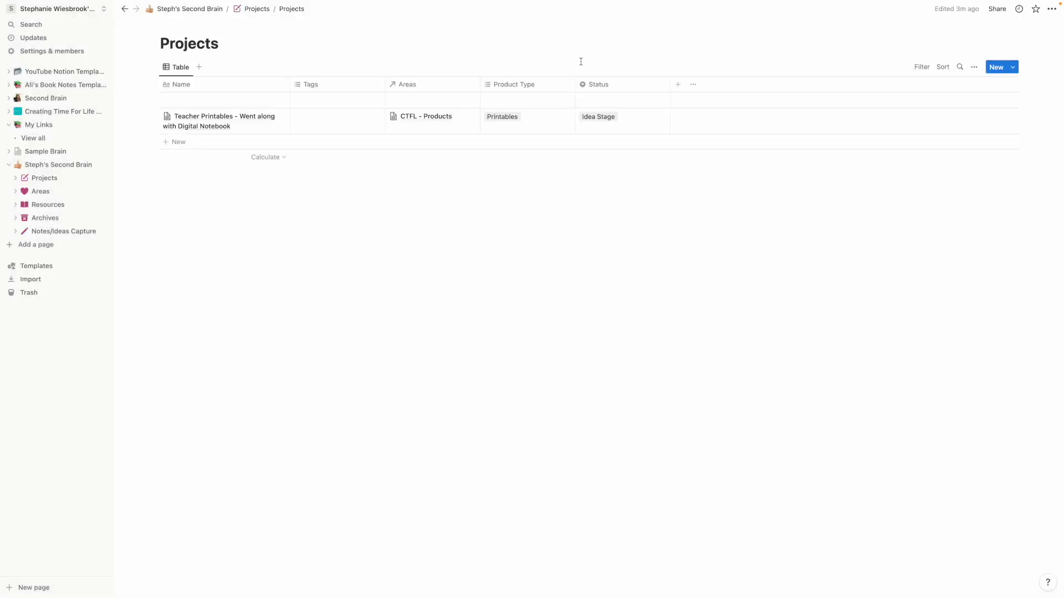
click(190, 100)
text(d)
text(New Printable)
text(s)
key(Return)
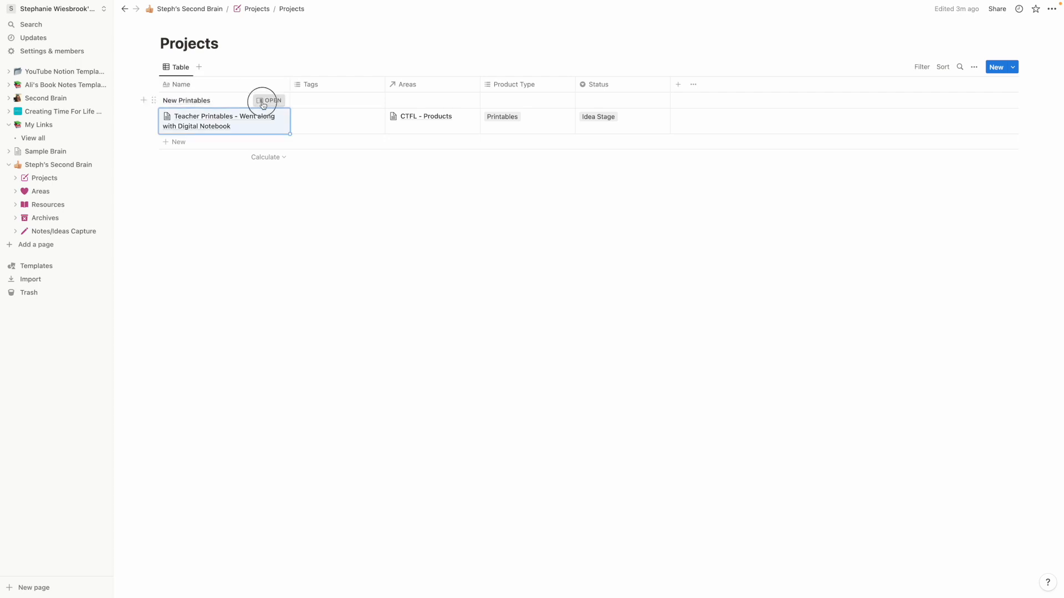
click(263, 101)
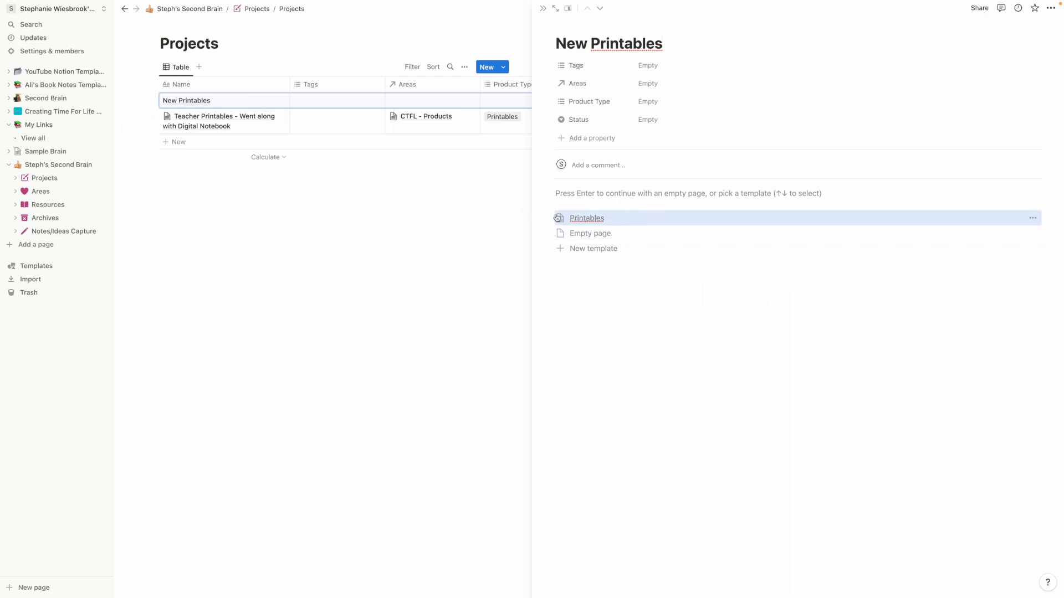
click(583, 220)
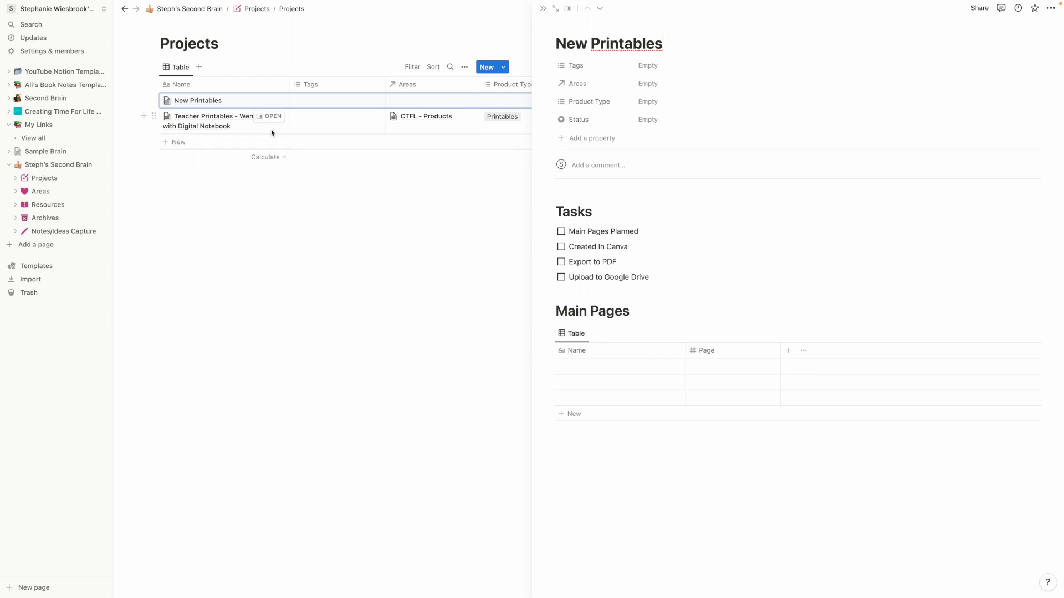
click(240, 127)
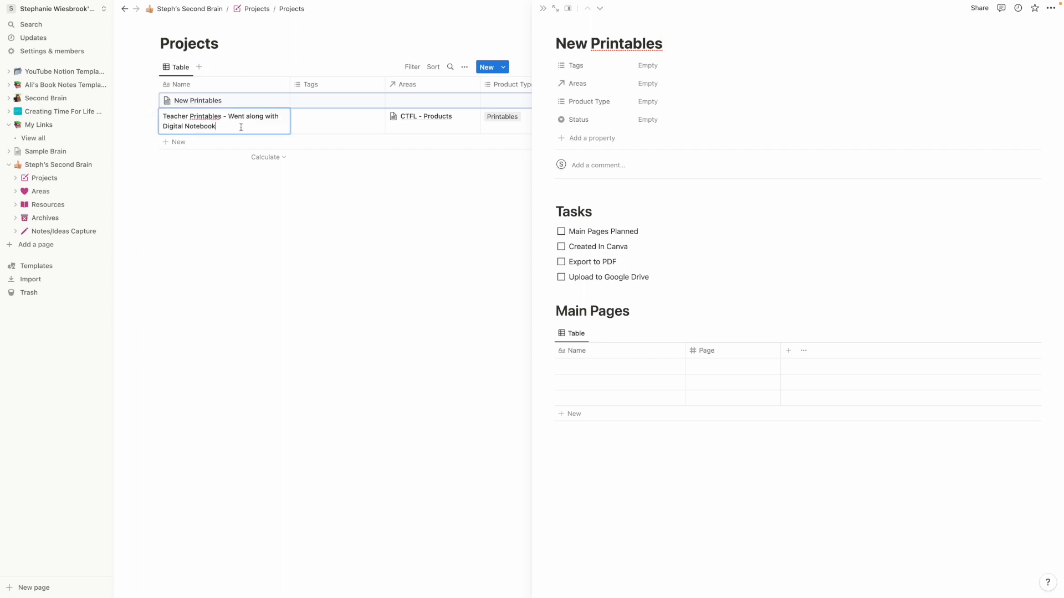
key(Escape)
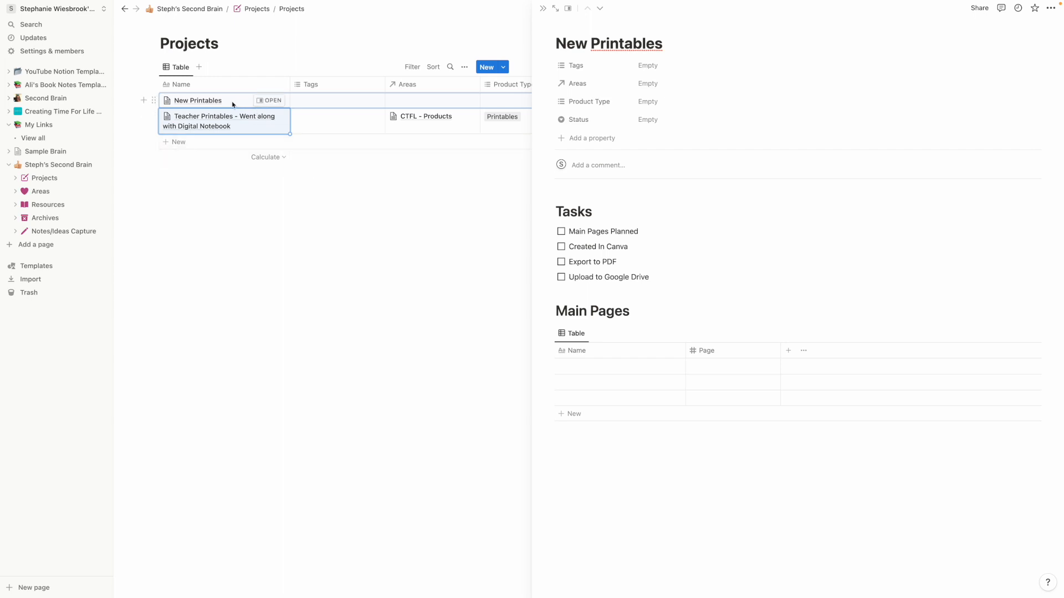
click(247, 125)
key(Escape)
key(Right)
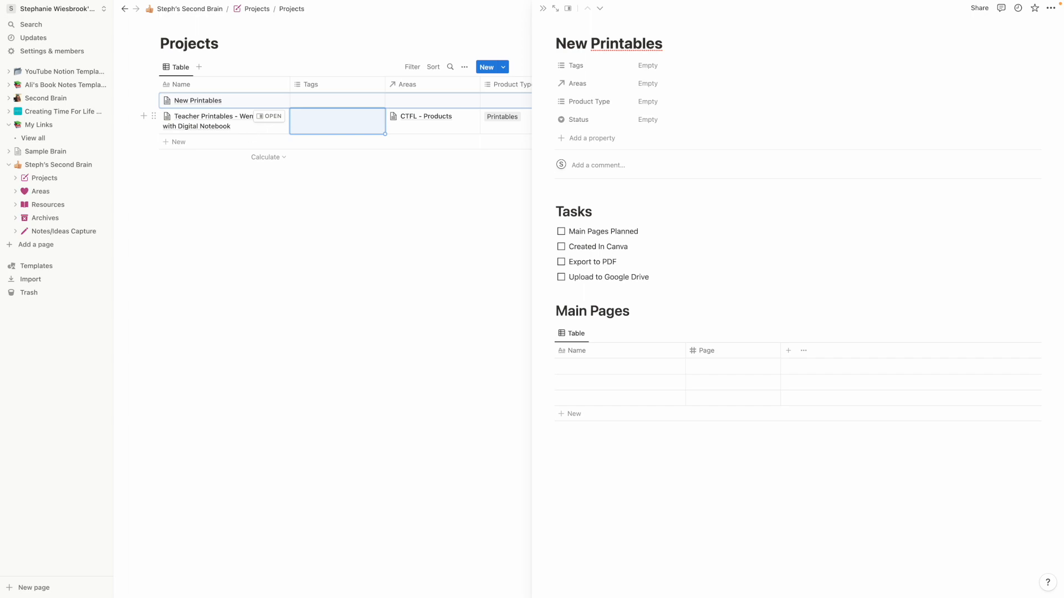
Review the "Daily Linked Notepad (Portrait)" product idea inside the CTFL - Products area, and close its page again.
click(40, 191)
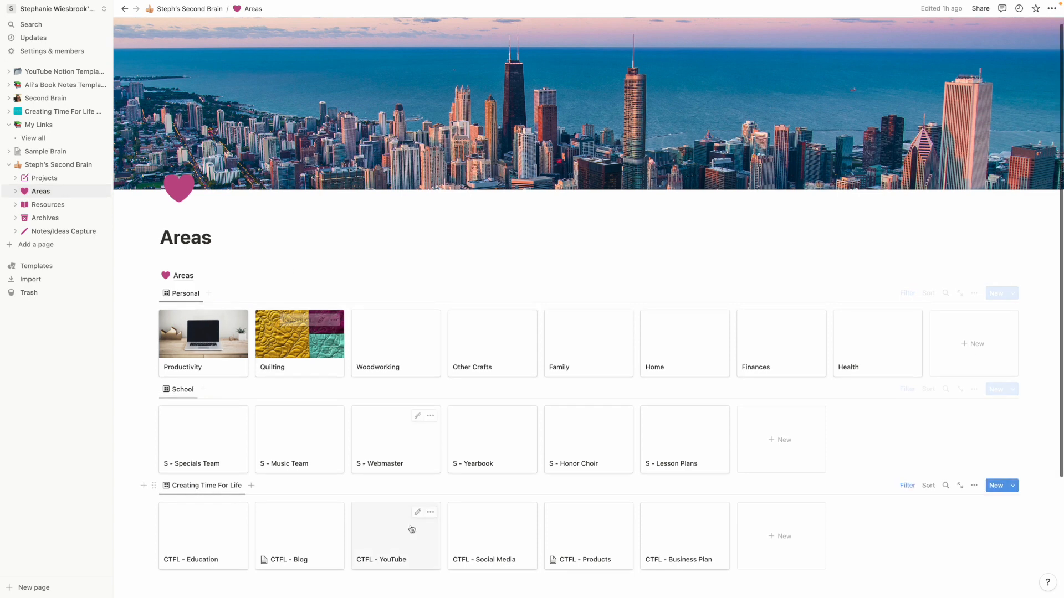
click(582, 540)
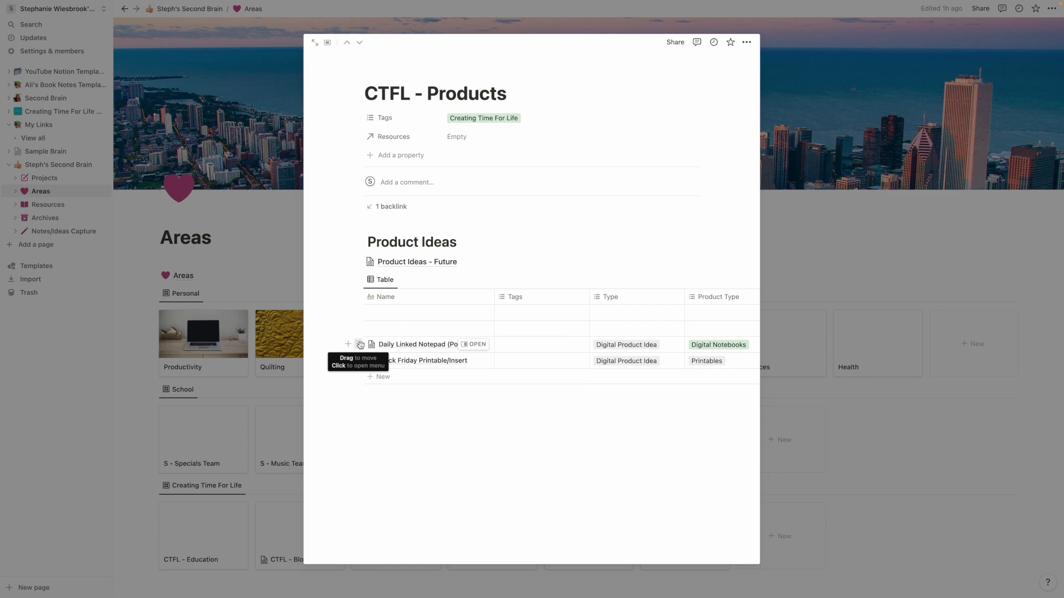
click(432, 348)
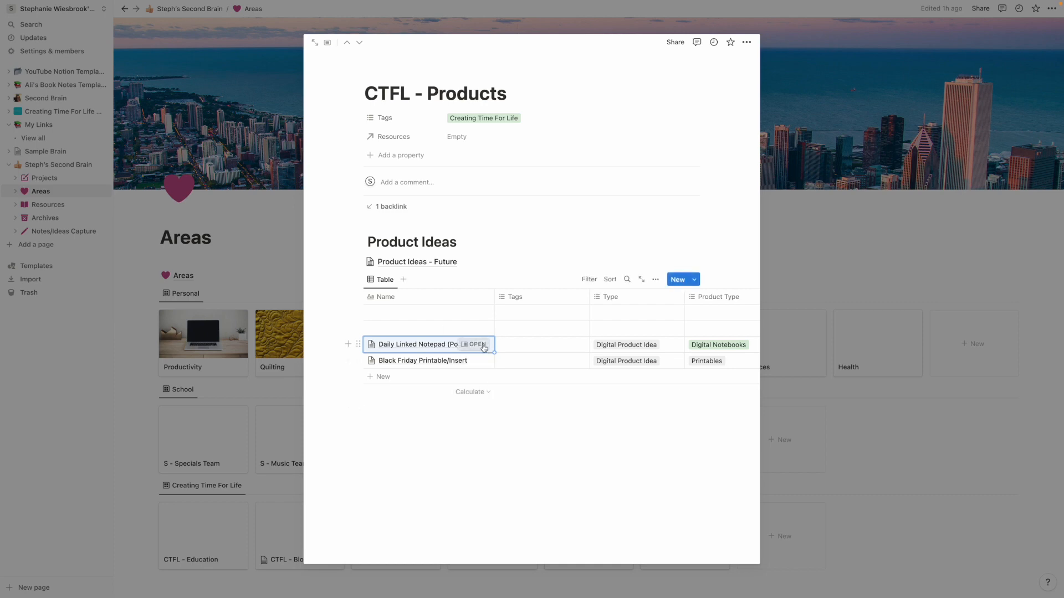
click(481, 345)
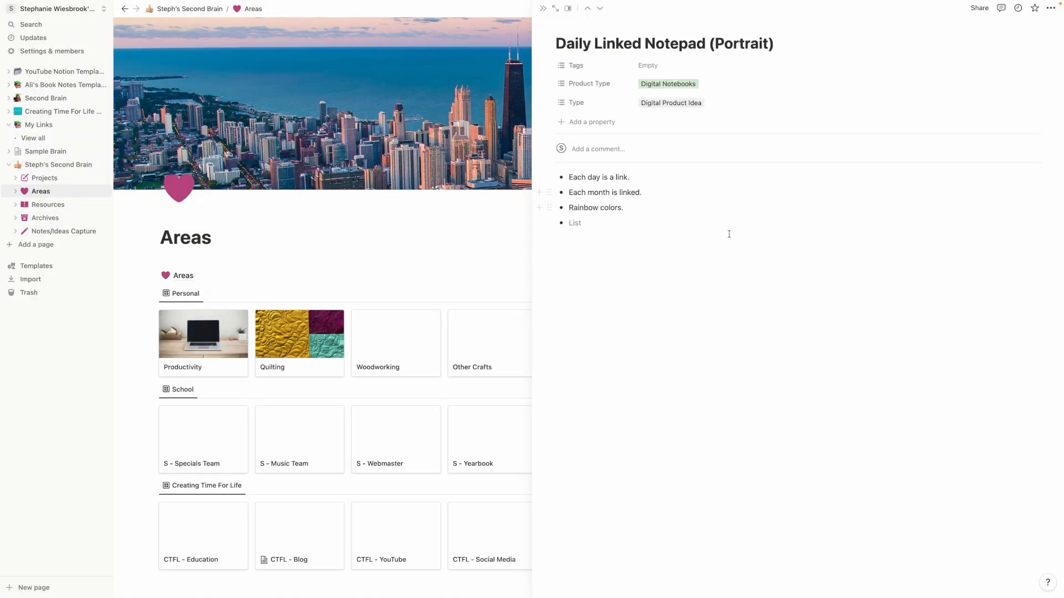
click(633, 290)
click(543, 8)
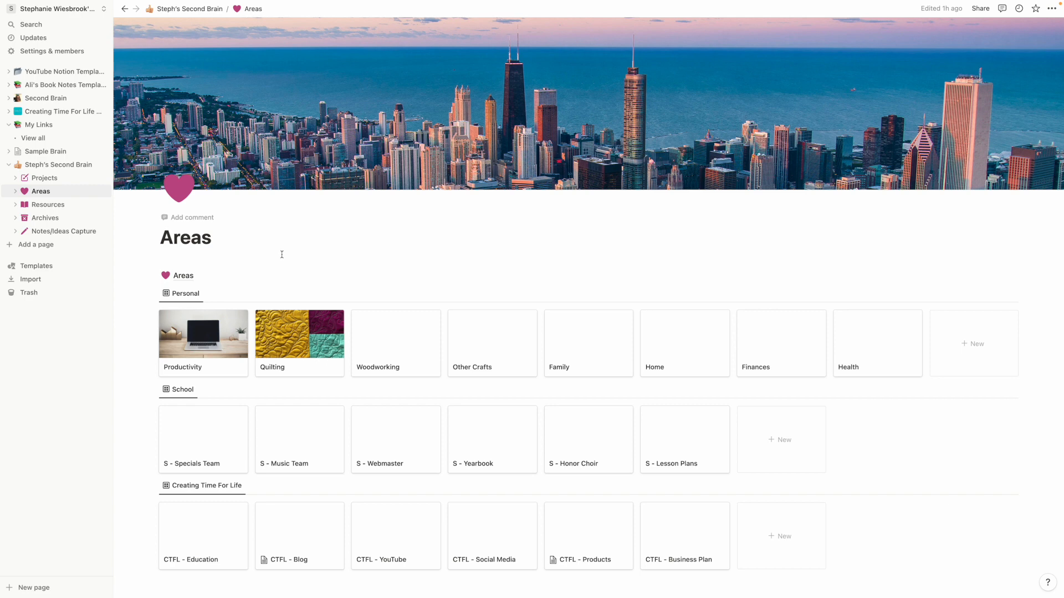
Copy the three bullets from the Teacher Printables project and paste them below the Main Pages table of New Printables.
click(57, 185)
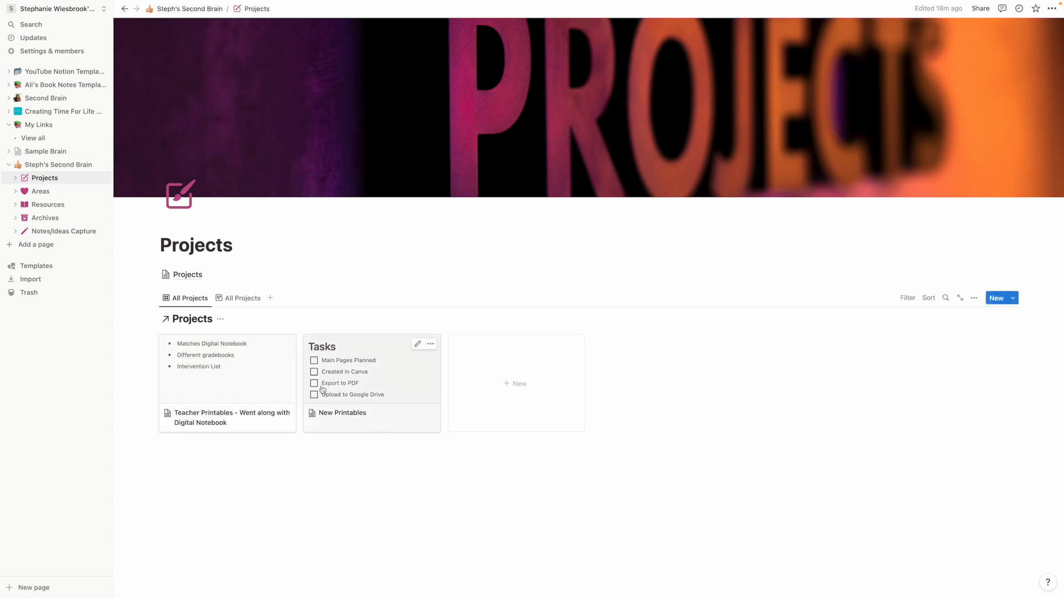
click(240, 370)
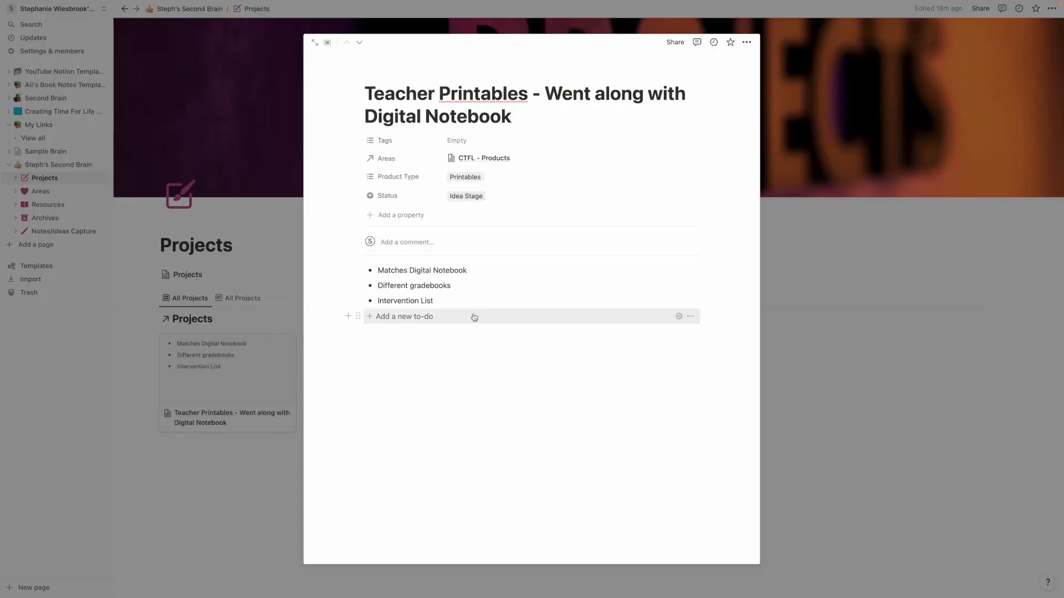
drag(449, 299, 354, 268)
key(ctrl+c)
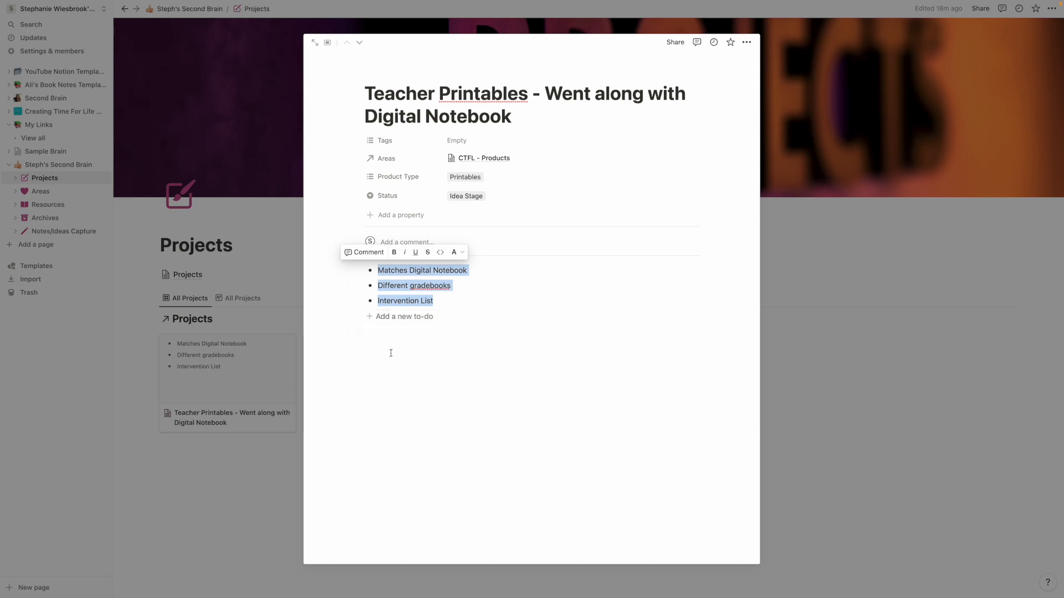
click(241, 487)
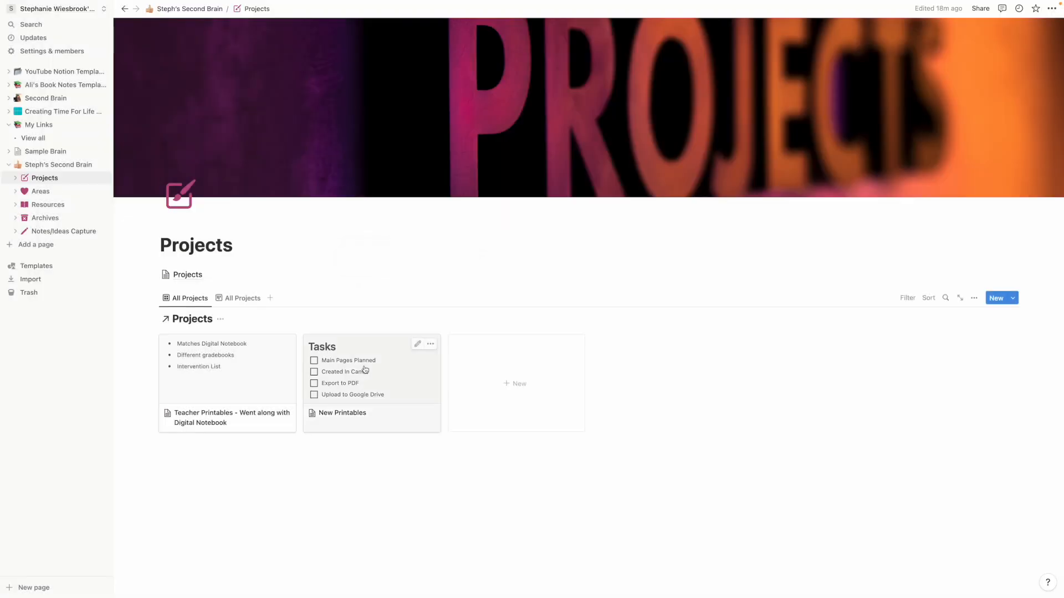
click(404, 375)
click(514, 507)
key(ctrl+v)
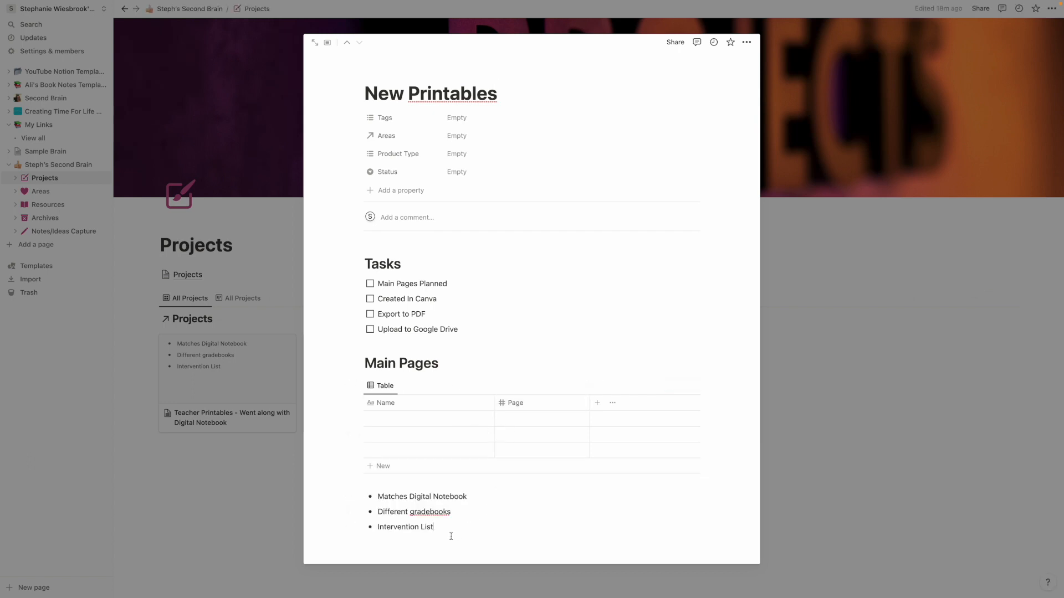
Delete the pasted bullet list below the Main Pages table and close the New Printables page.
drag(454, 535, 347, 485)
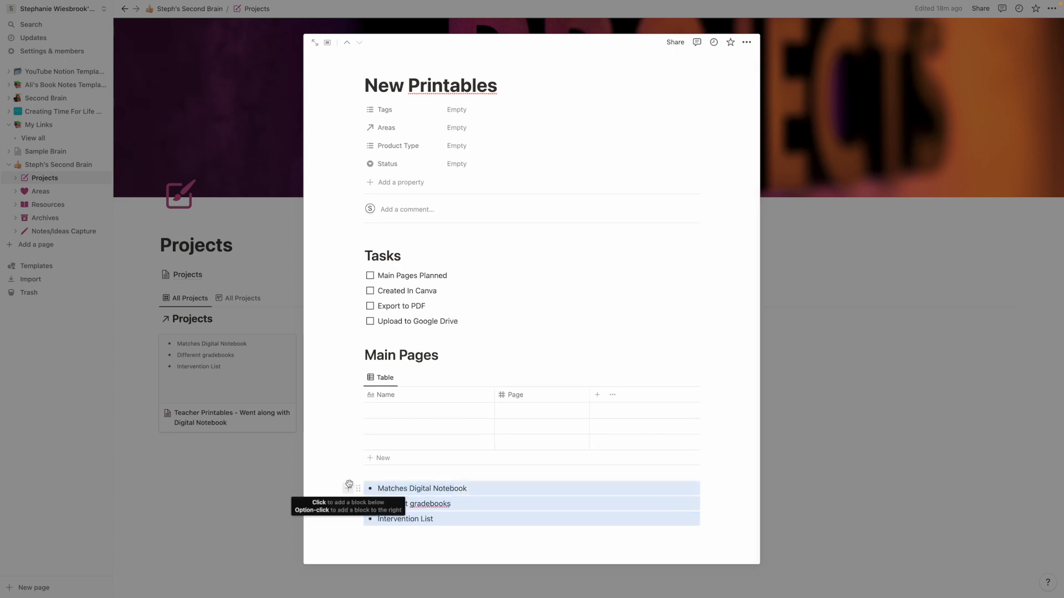
key(BackSpace)
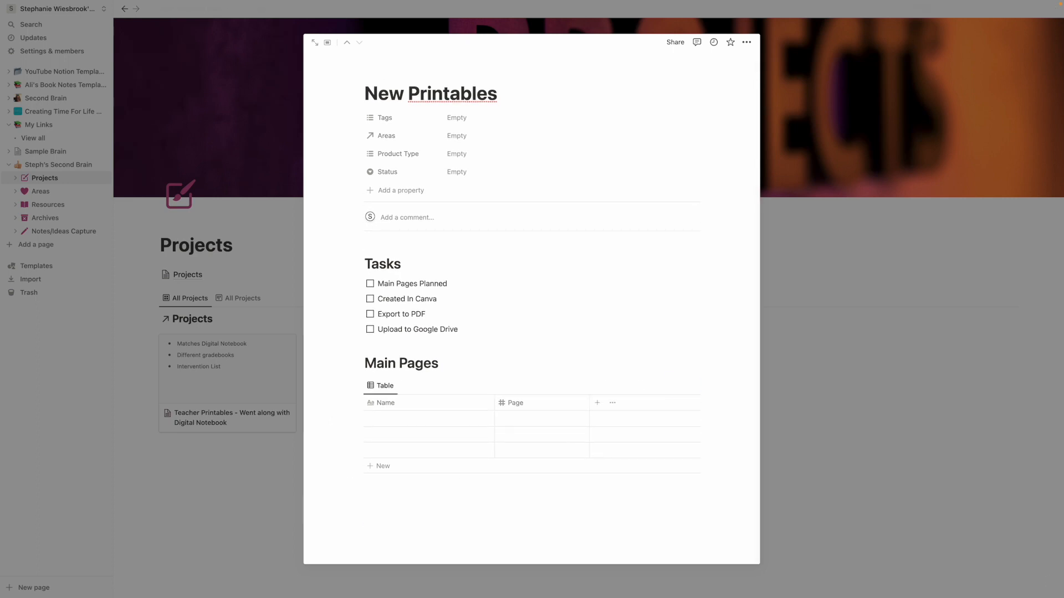
click(264, 501)
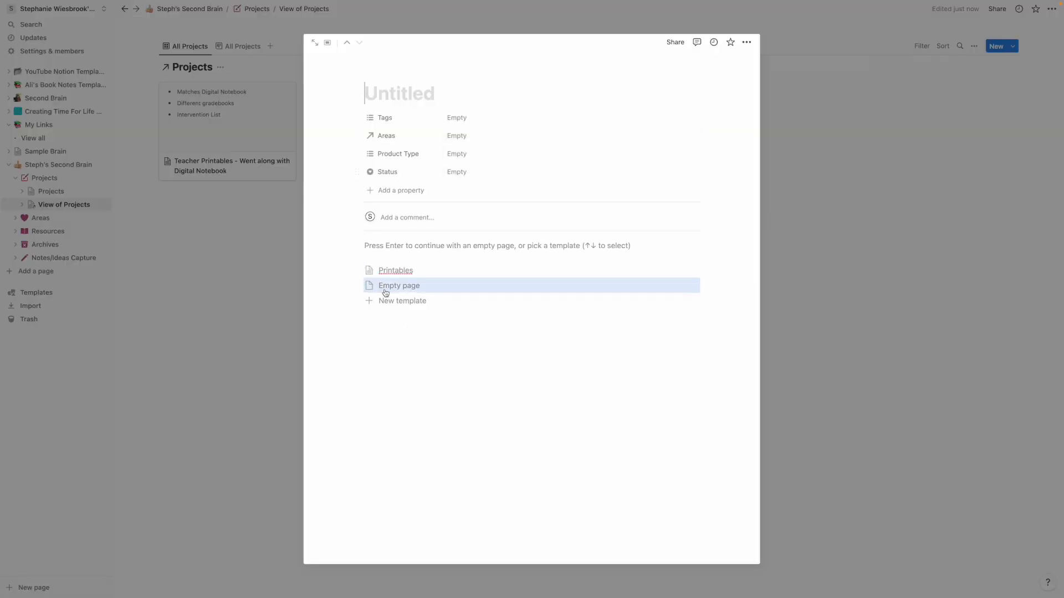
Open the Printables template for editing and bring up the help article about database templates.
click(690, 271)
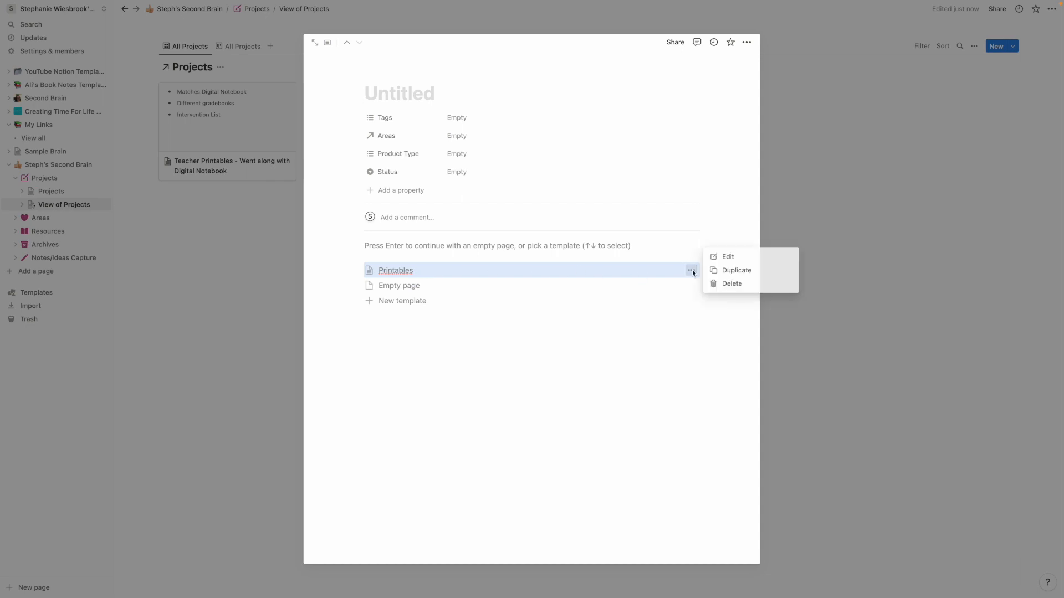
click(726, 256)
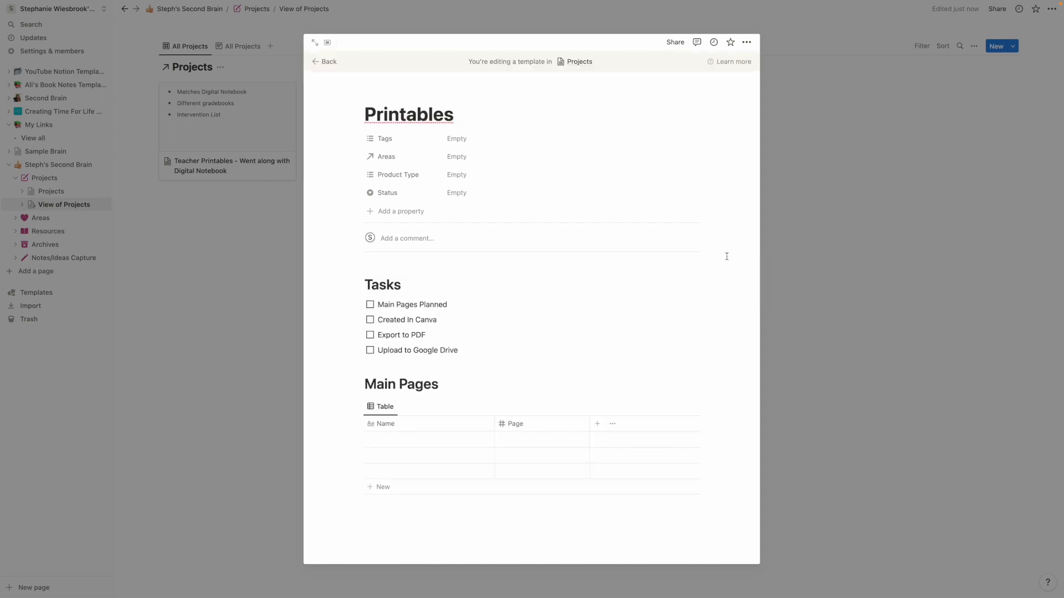
click(713, 62)
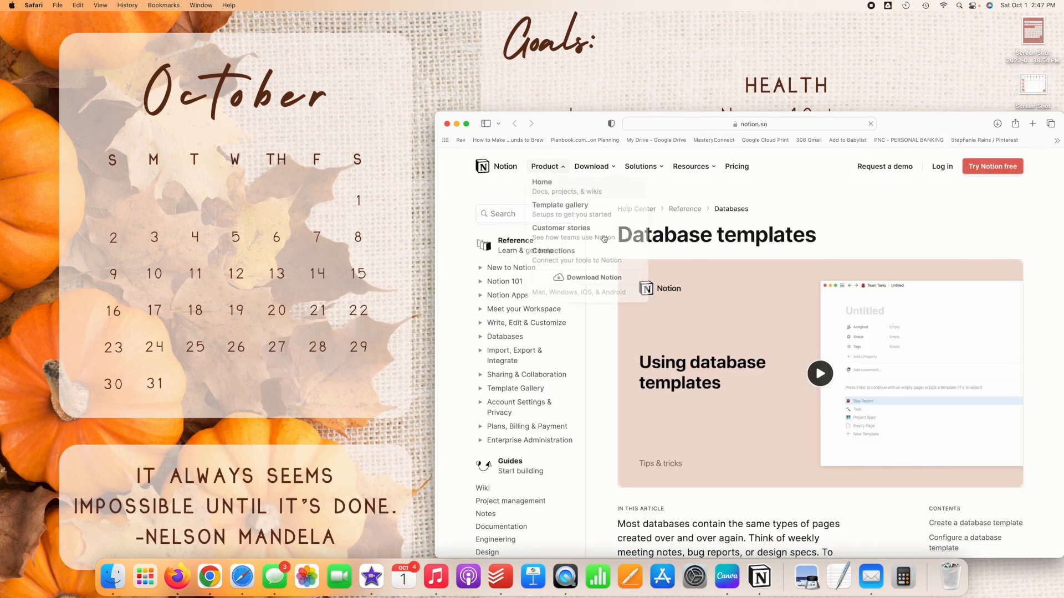
Enlarge the help article to full screen and read its sections on creating, configuring and using a database template.
scroll(696, 323, down, 1)
scroll(696, 323, down, 5)
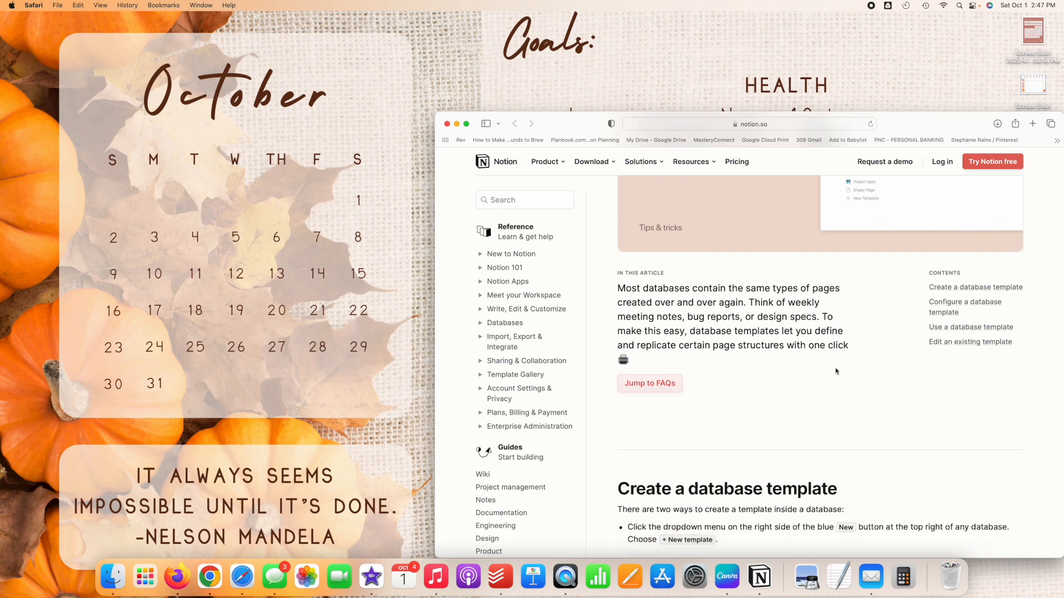
scroll(835, 371, down, 6)
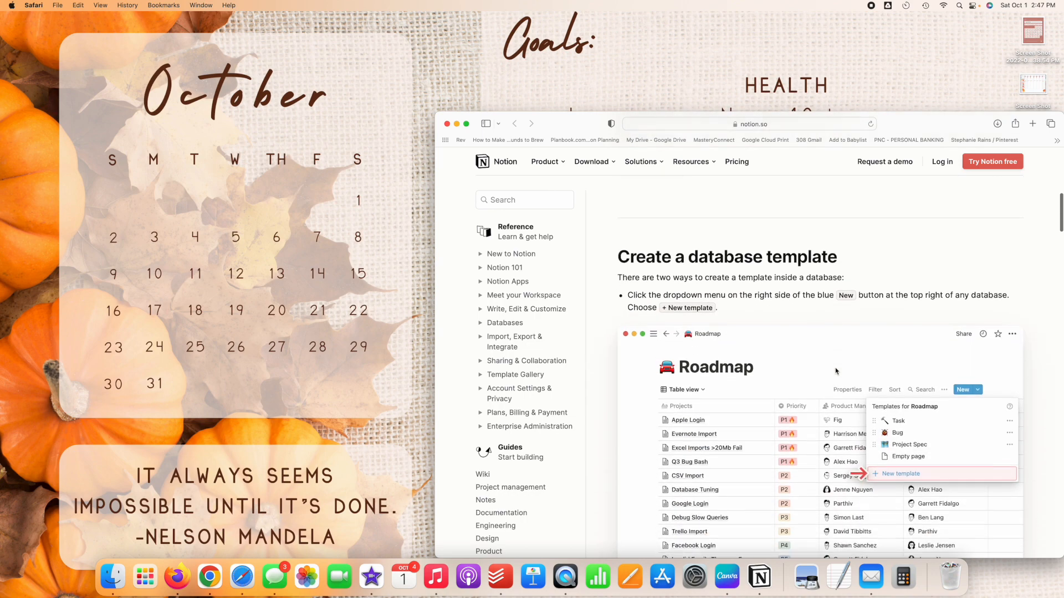
scroll(836, 369, down, 1)
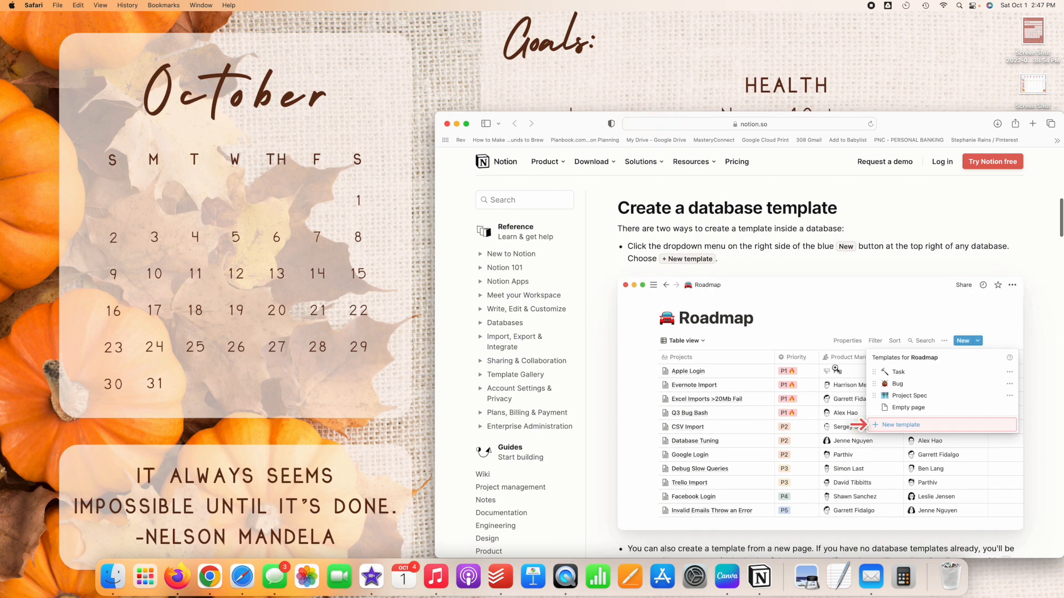
drag(550, 118, 434, 57)
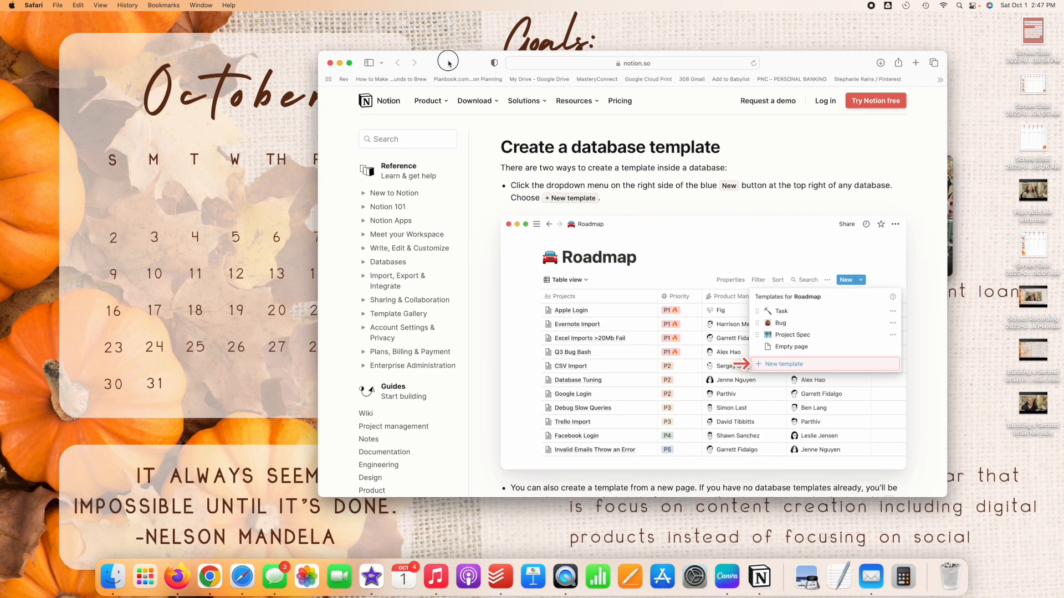
click(350, 63)
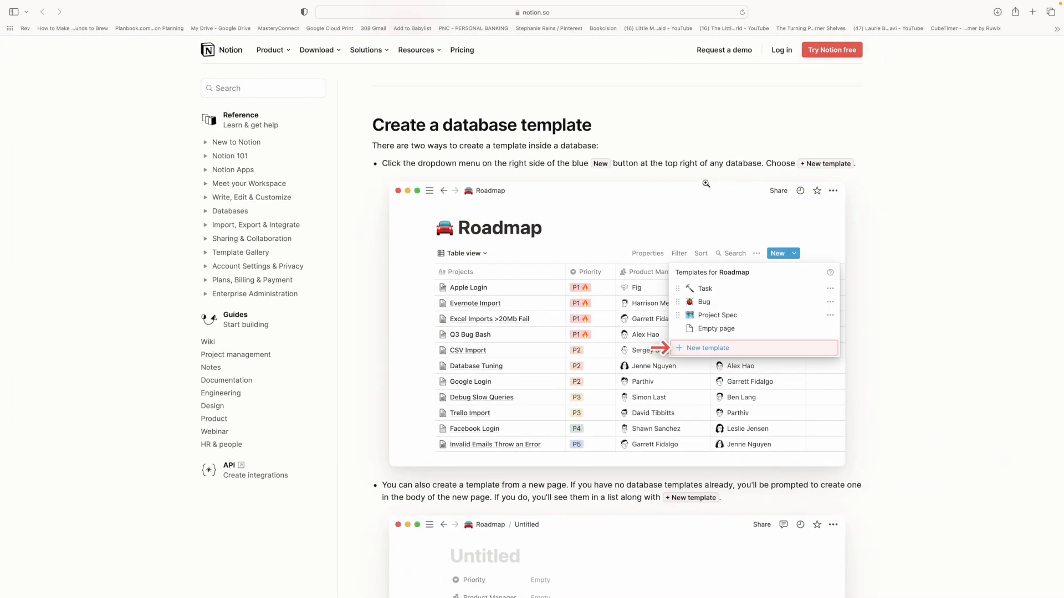
scroll(613, 134, down, 10)
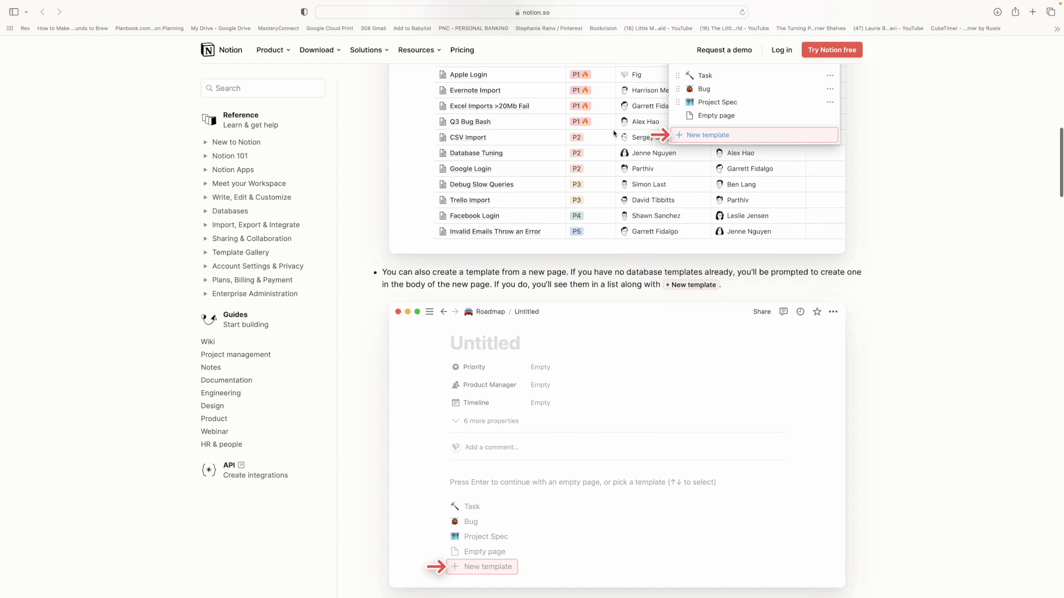
scroll(613, 134, down, 8)
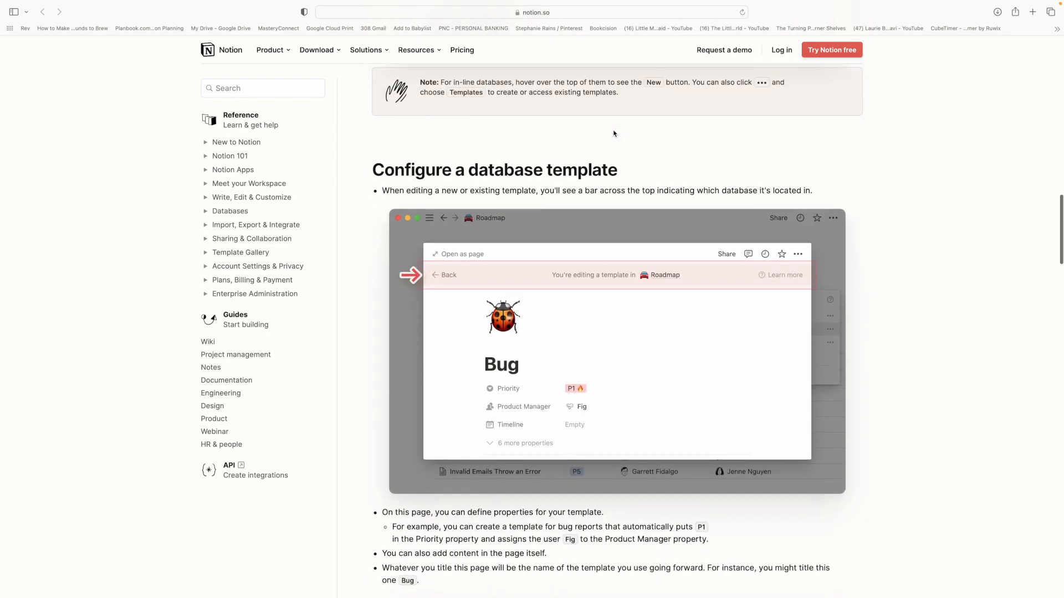
scroll(587, 218, down, 5)
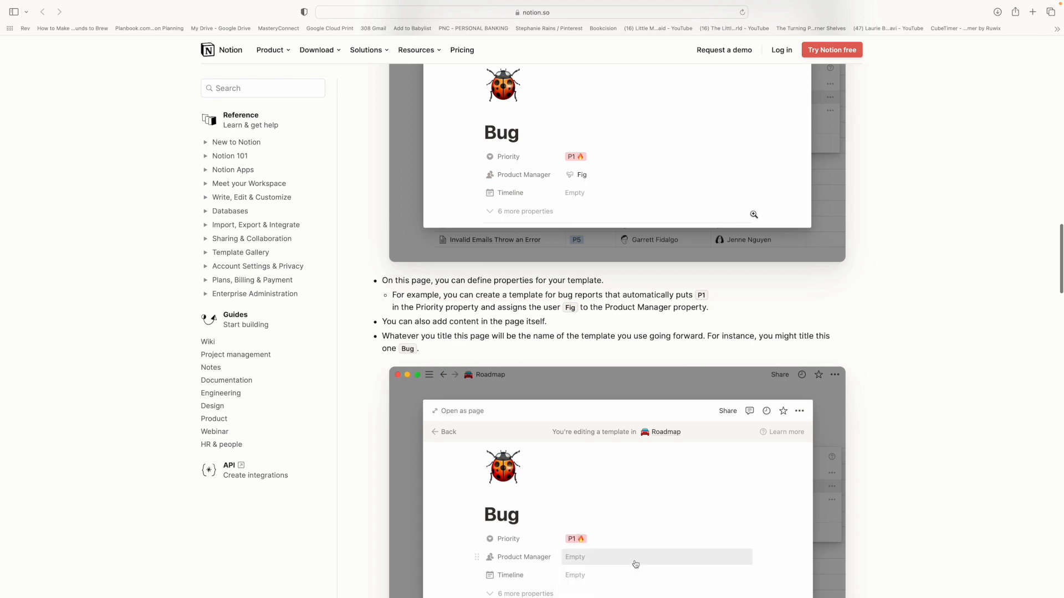
scroll(641, 482, down, 5)
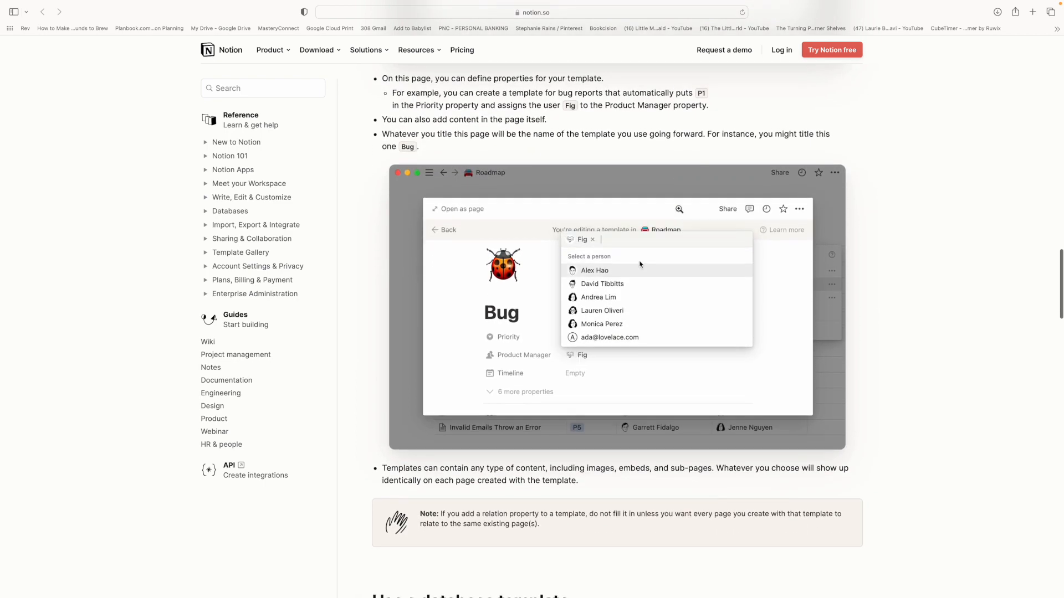
scroll(680, 209, down, 10)
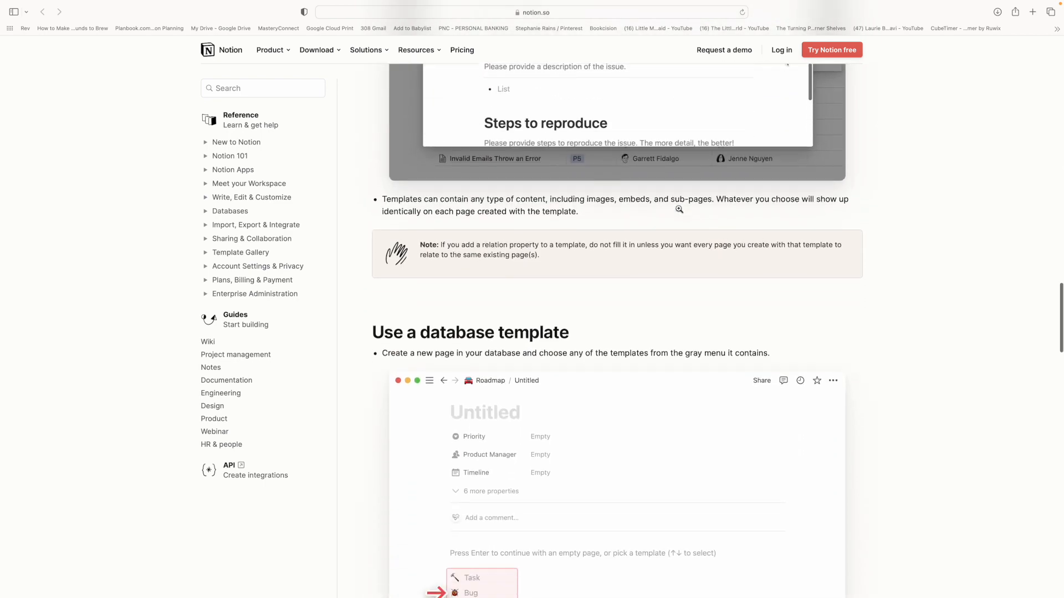
scroll(679, 209, down, 10)
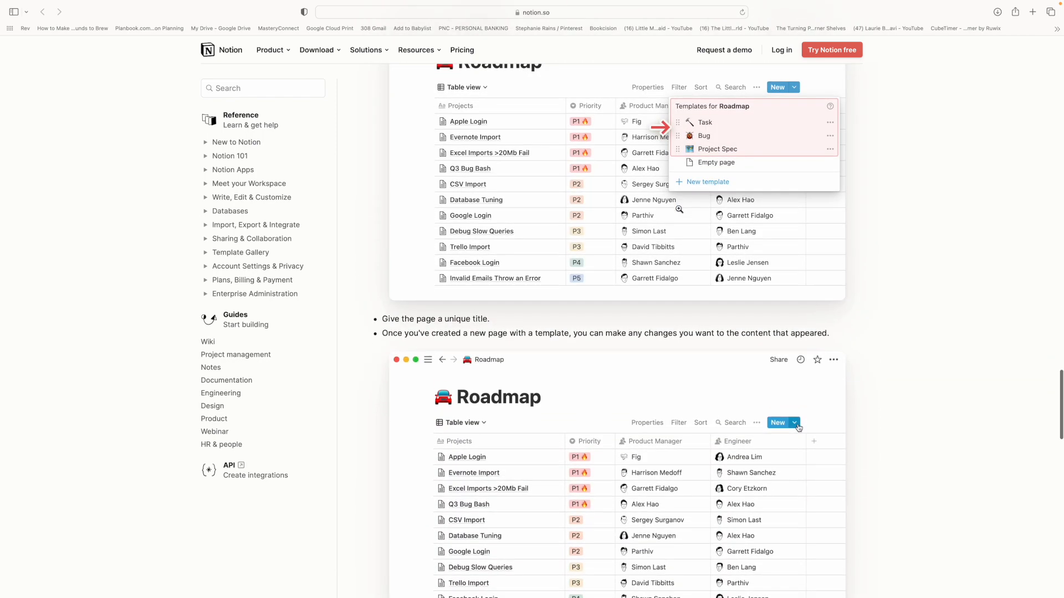
scroll(590, 281, up, 5)
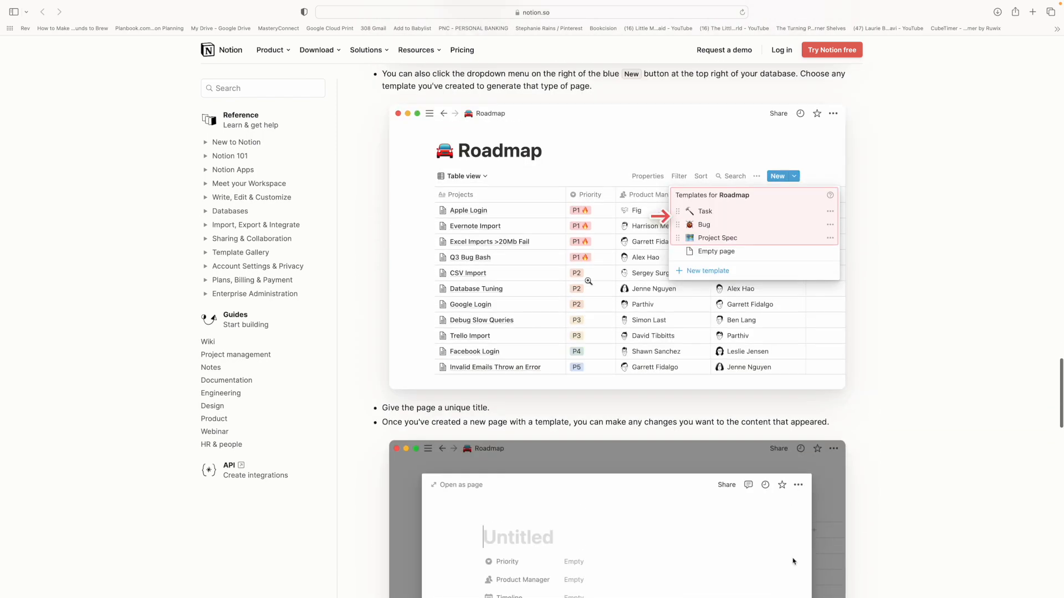
scroll(590, 281, up, 20)
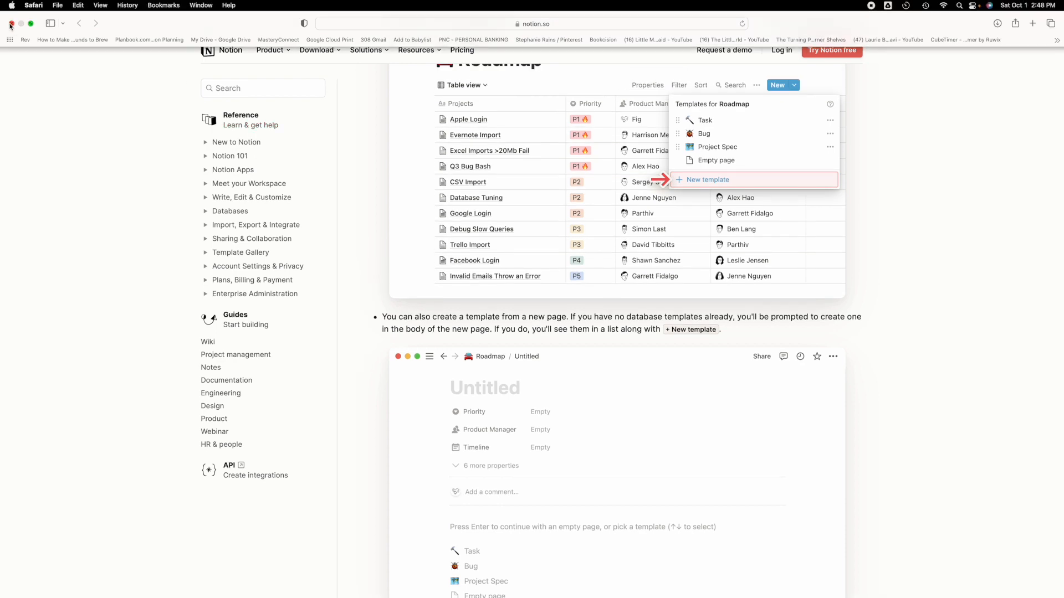
Close the help article and switch back to the Printables template in Notion.
click(12, 23)
key(ctrl+Left)
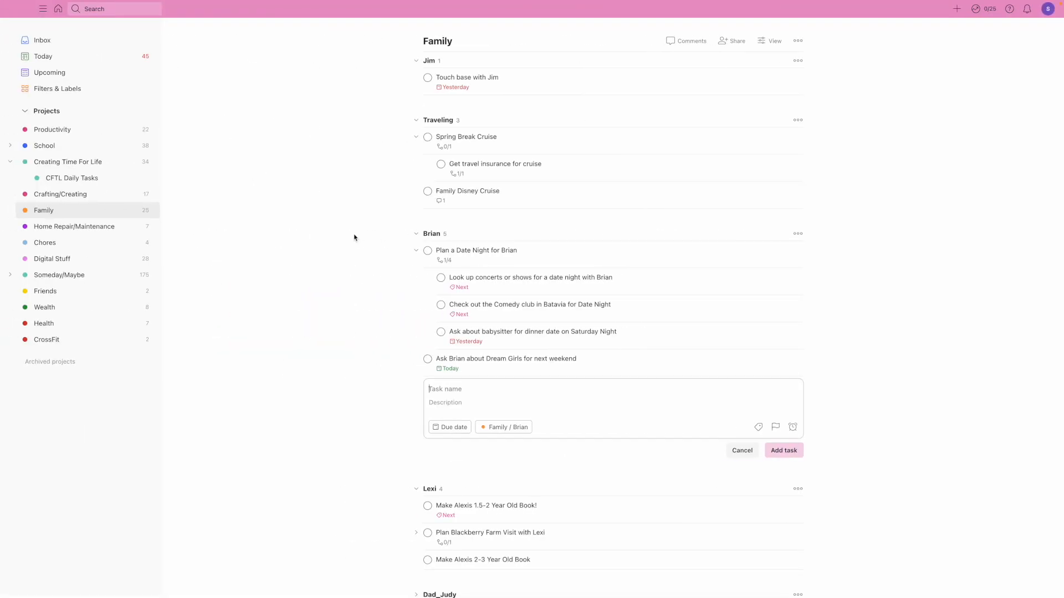
key(ctrl+Left)
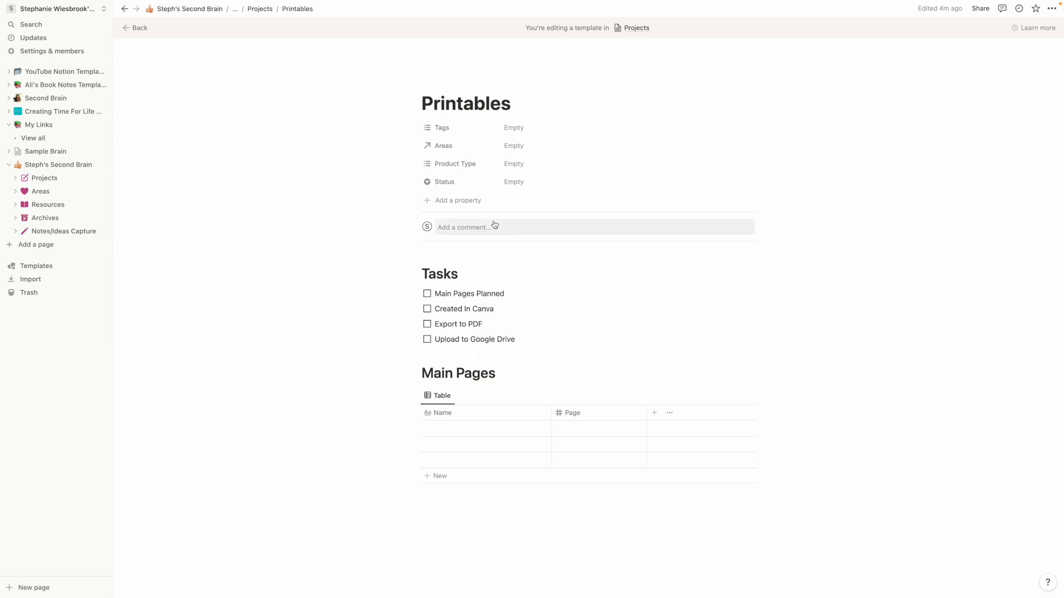